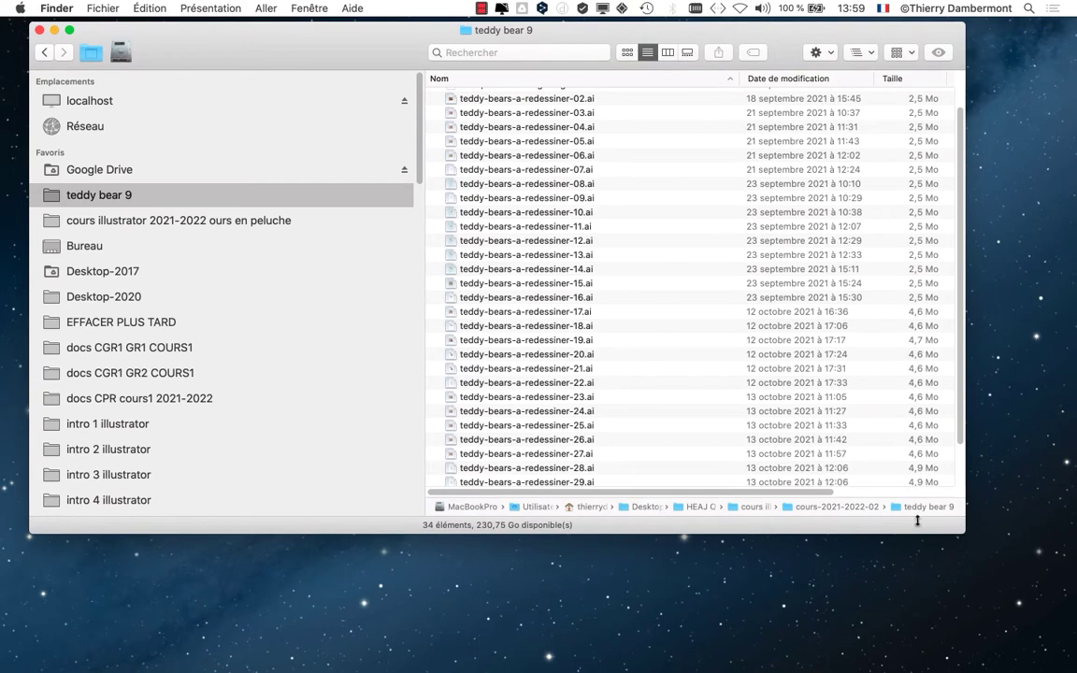
# Step: Enlarge the Finder window and locate teddybears-sept2021.psd and teddy-bears-a-redessiner-30.ai in the teddy bear 9 folder
pyautogui.moveTo(960, 535); pyautogui.dragTo(974, 614)
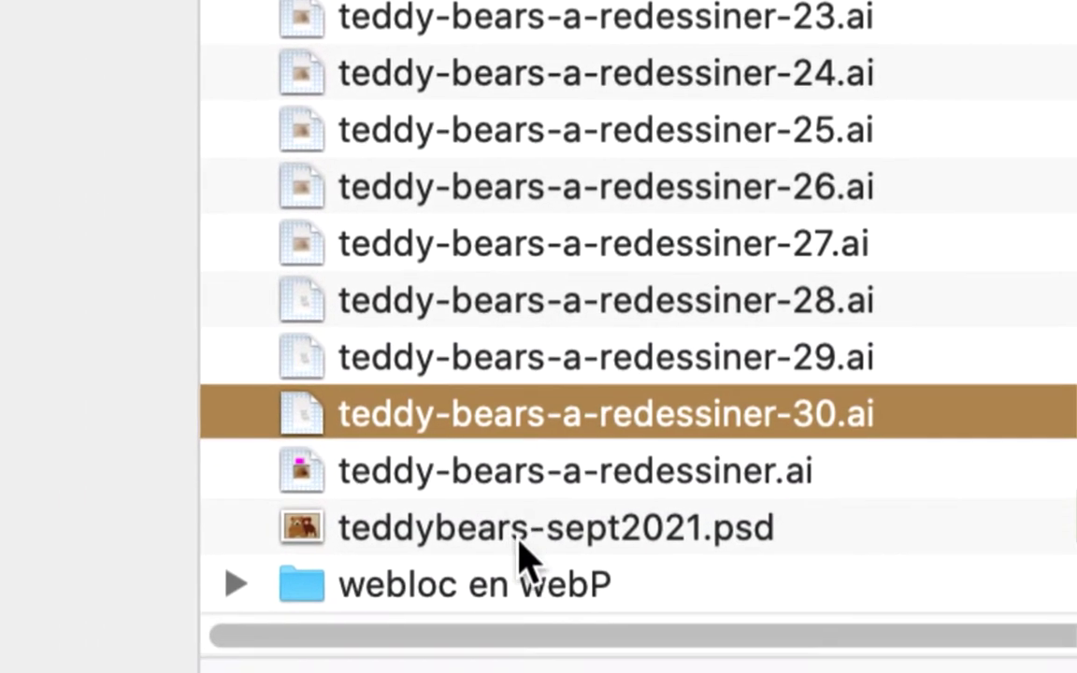
pyautogui.click(520, 542)
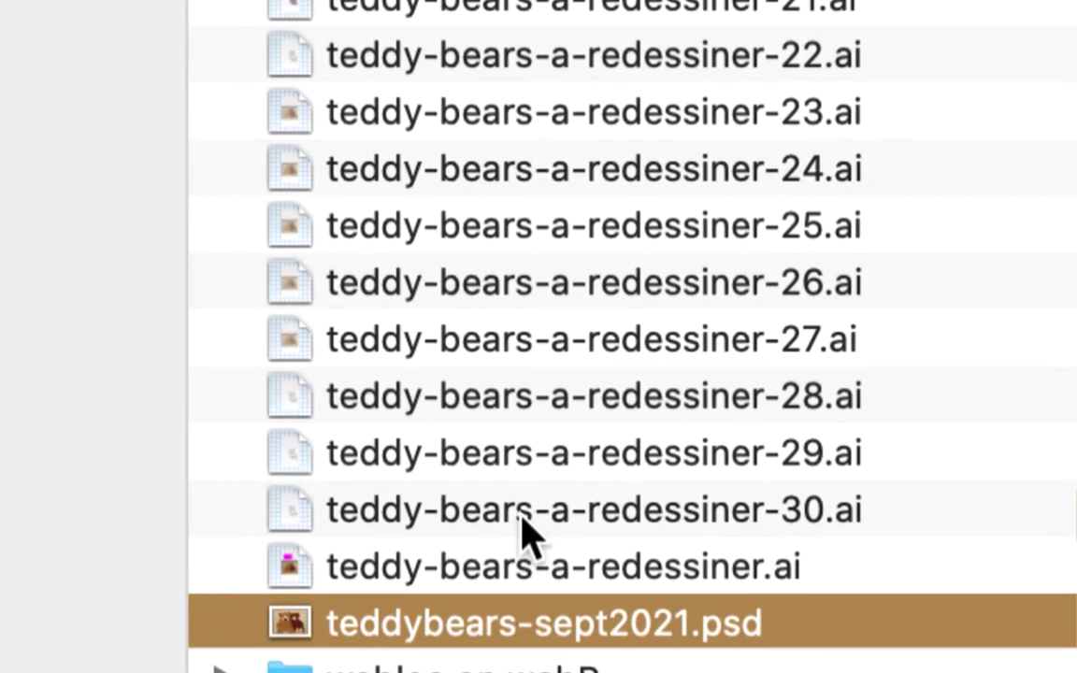
pyautogui.click(536, 421)
pyautogui.click(522, 604)
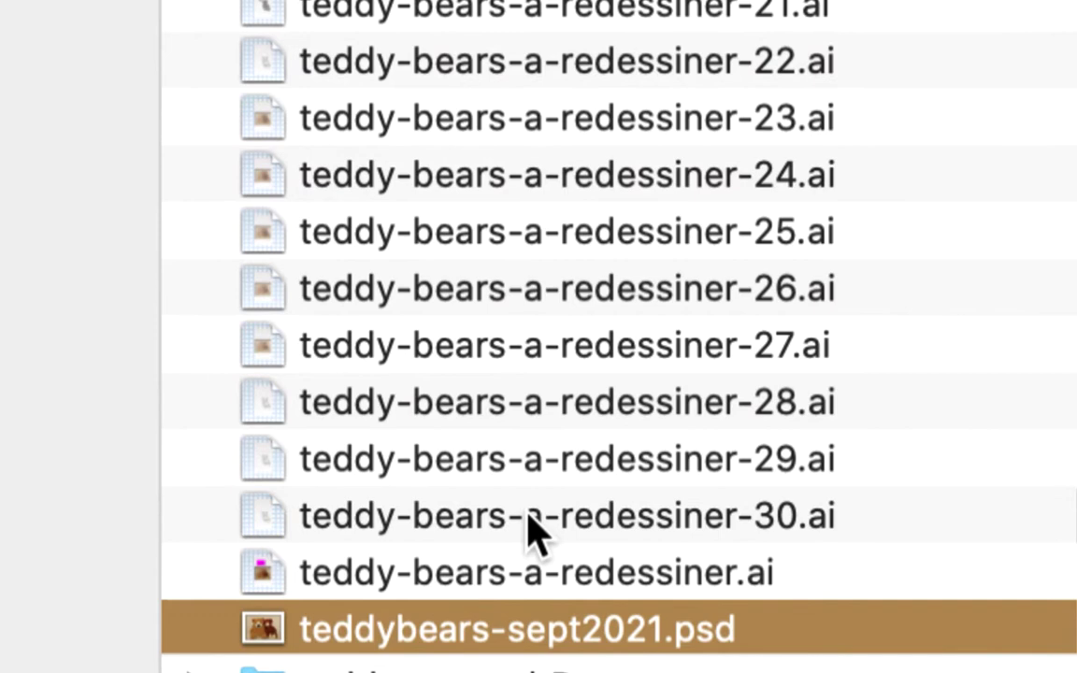
pyautogui.click(531, 423)
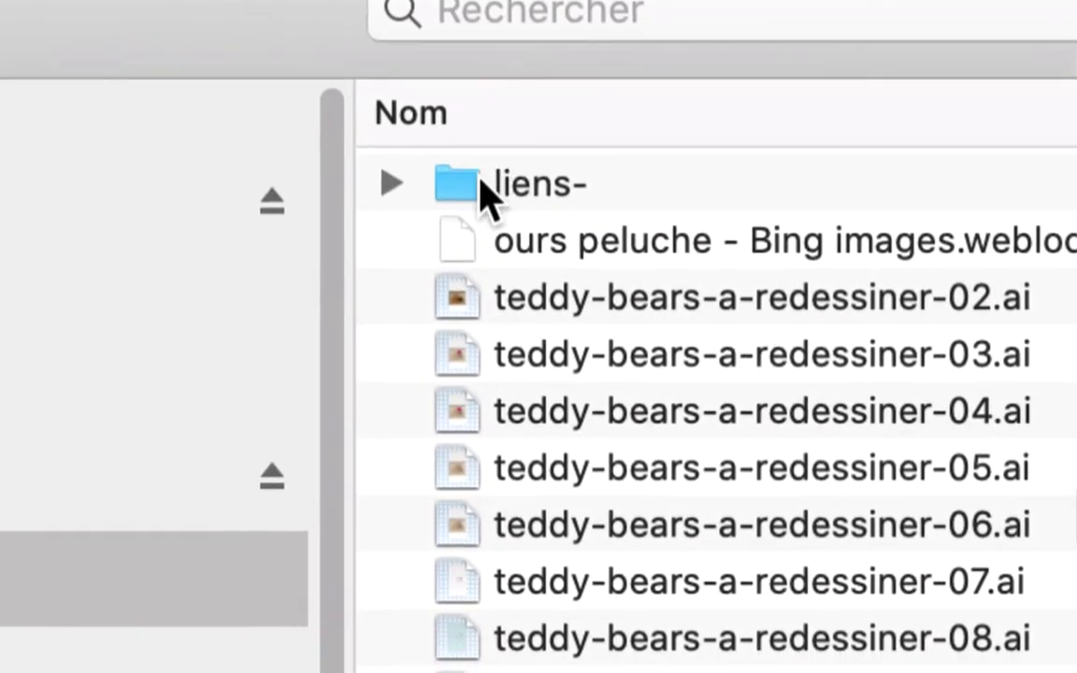
# Step: Expand the liens- folder to check the linked teddybears-sept2021.png, and locate its source teddybears-sept2021.psd
pyautogui.click(461, 183)
pyautogui.click(733, 228)
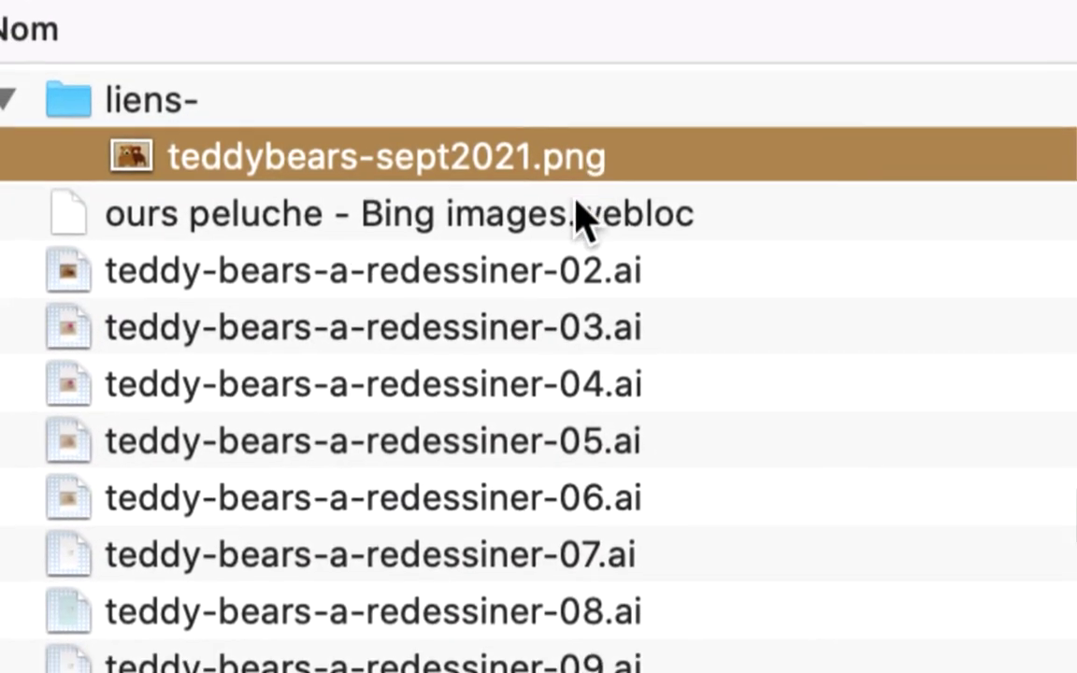
pyautogui.scroll(-6, 586, 220)
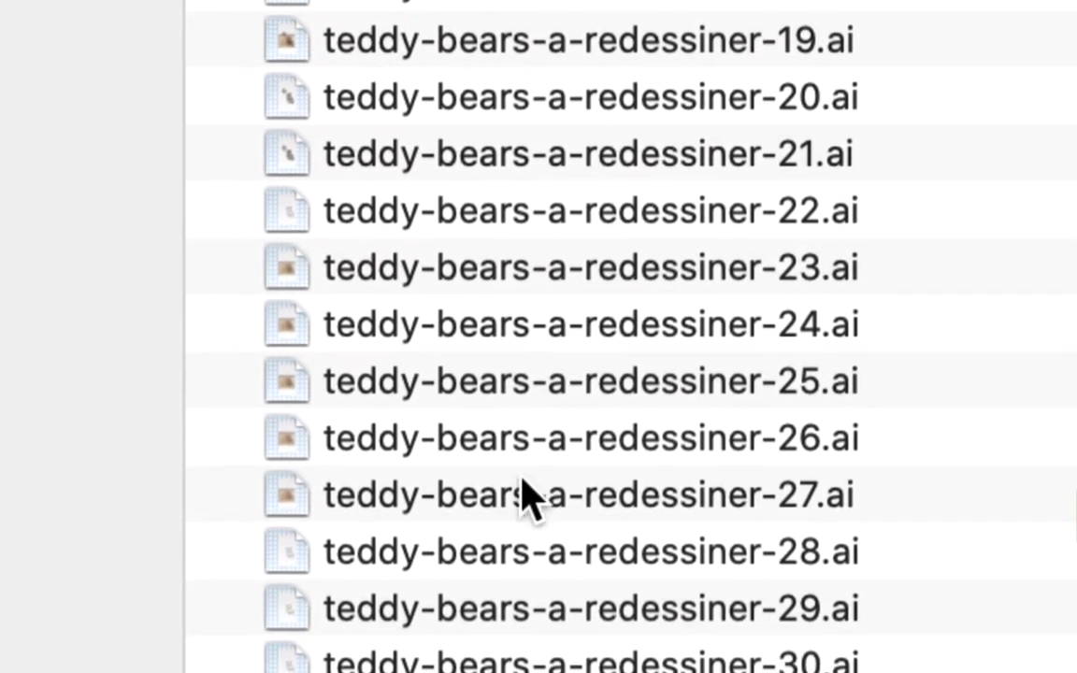
pyautogui.scroll(-3, 528, 496)
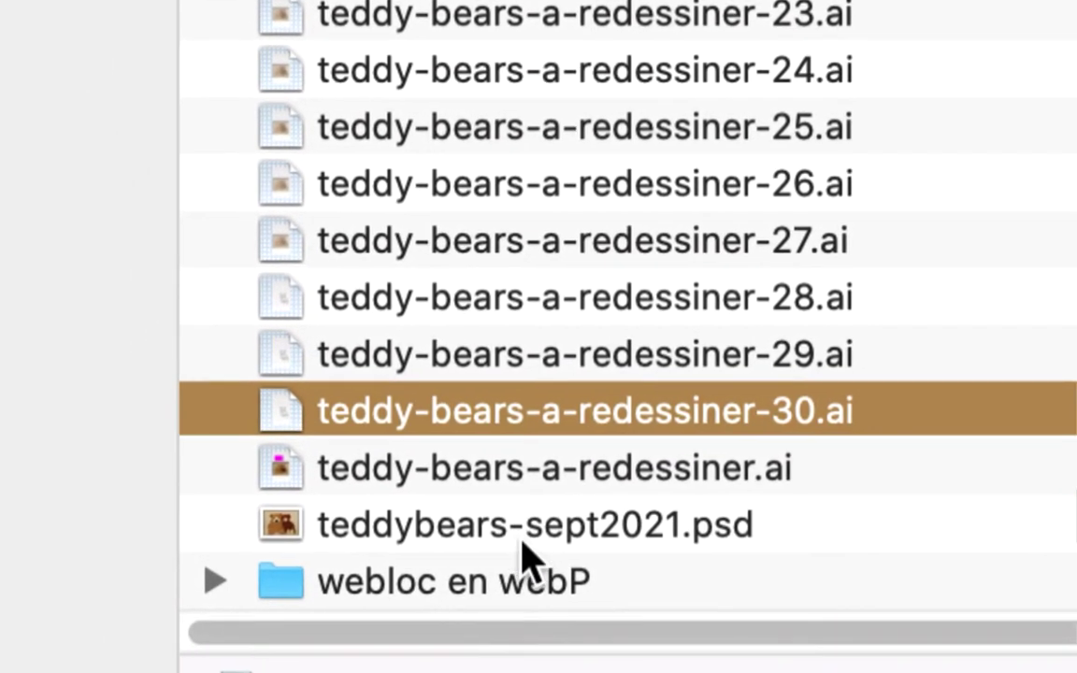
pyautogui.click(520, 542)
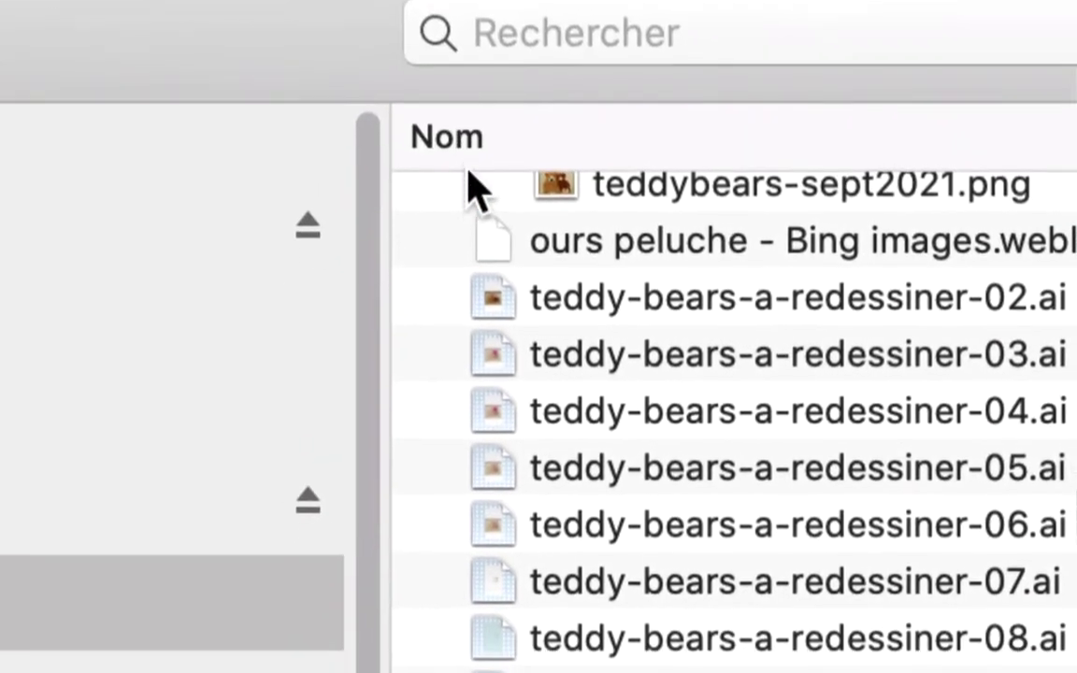
pyautogui.scroll(2, 471, 182)
pyautogui.click(458, 179)
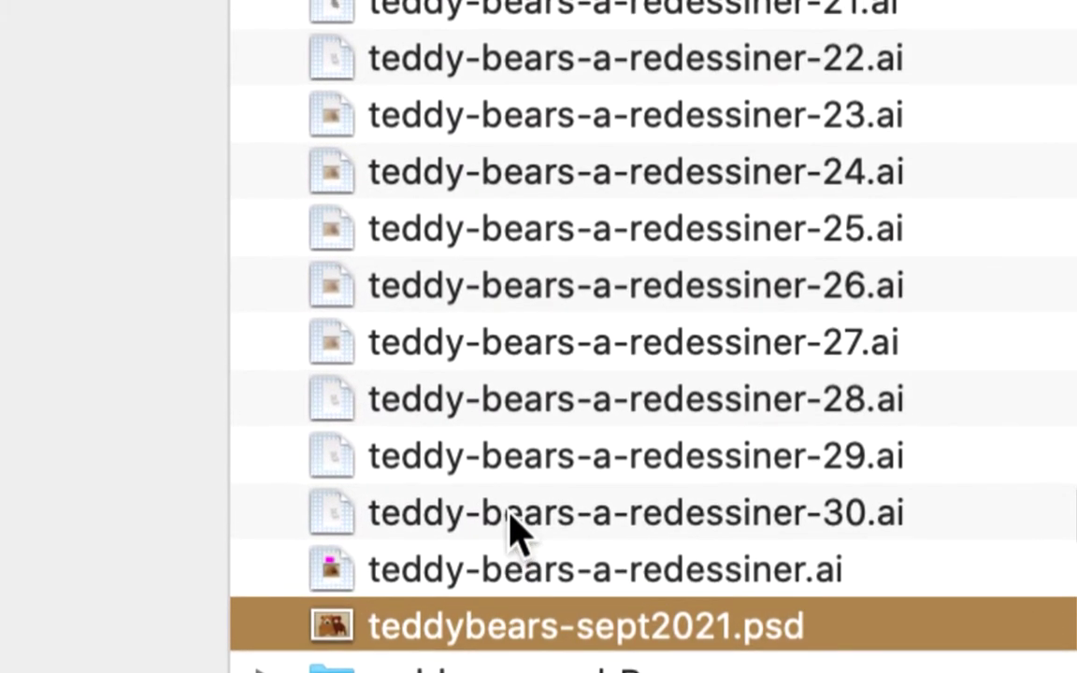
# Step: Open teddy-bears-a-redessiner-30.ai in Illustrator
pyautogui.click(510, 517)
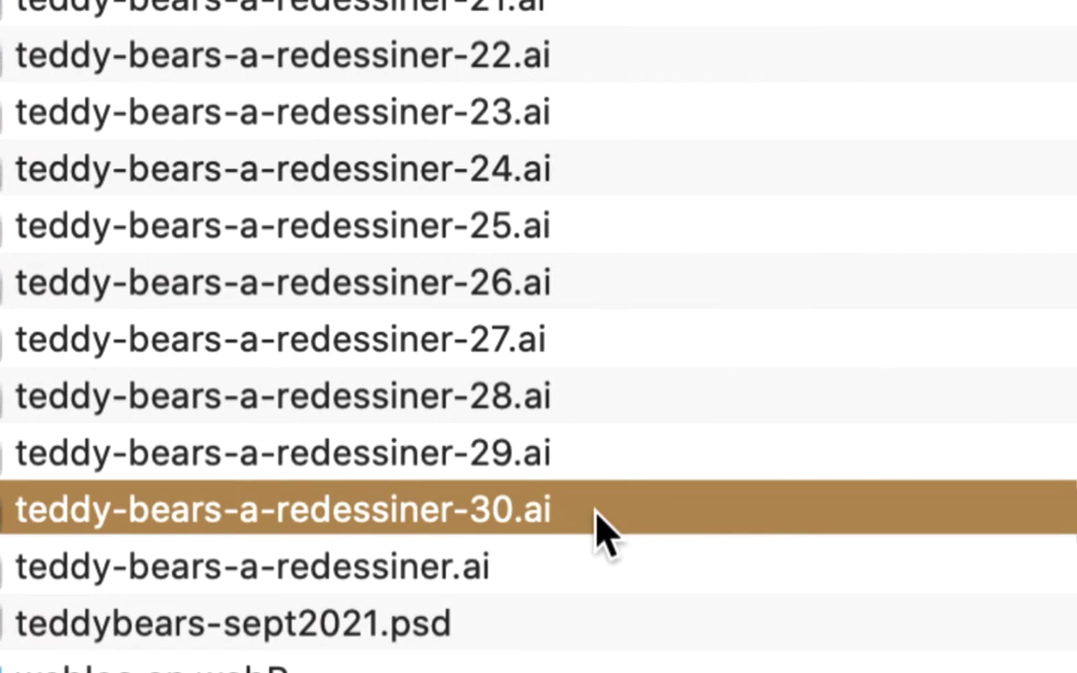
pyautogui.doubleClick(595, 511)
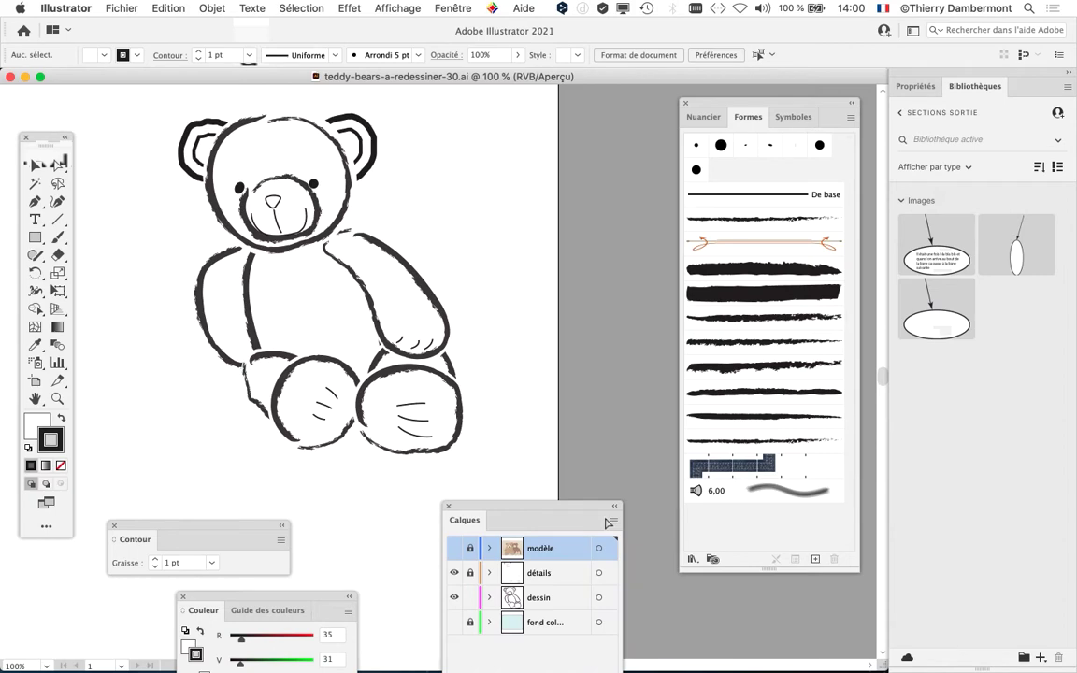
# Step: Reposition the Calques panel beside the bear's head and resize it to show all its layers
pyautogui.click(461, 6)
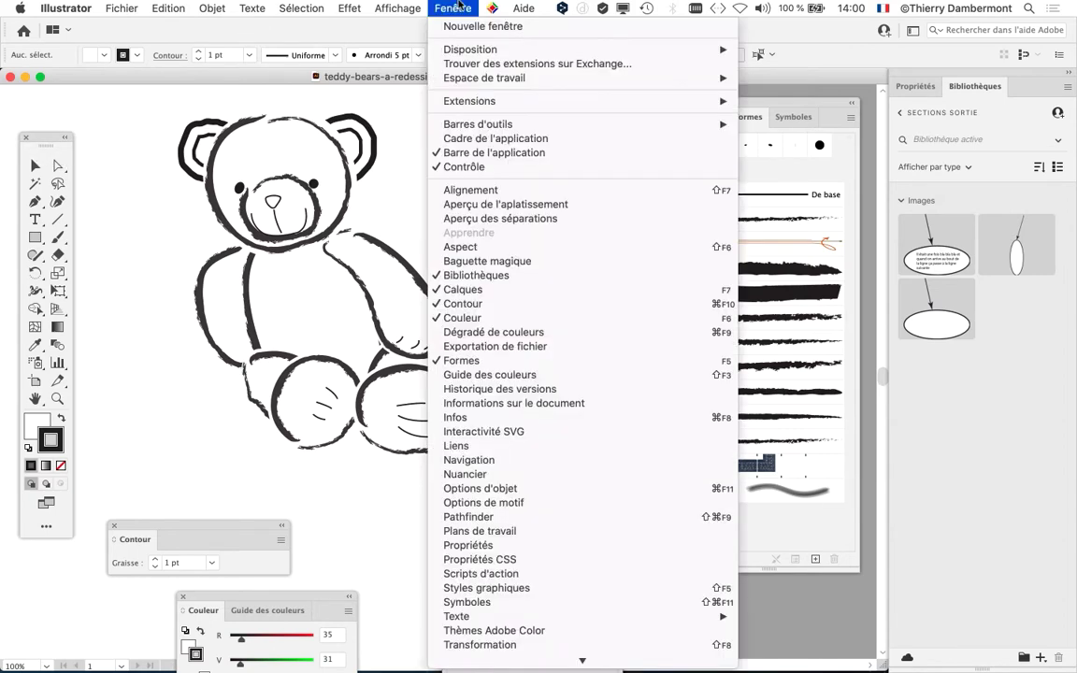
pyautogui.click(458, 5)
pyautogui.moveTo(498, 508); pyautogui.dragTo(529, 131)
pyautogui.moveTo(651, 603); pyautogui.dragTo(631, 326)
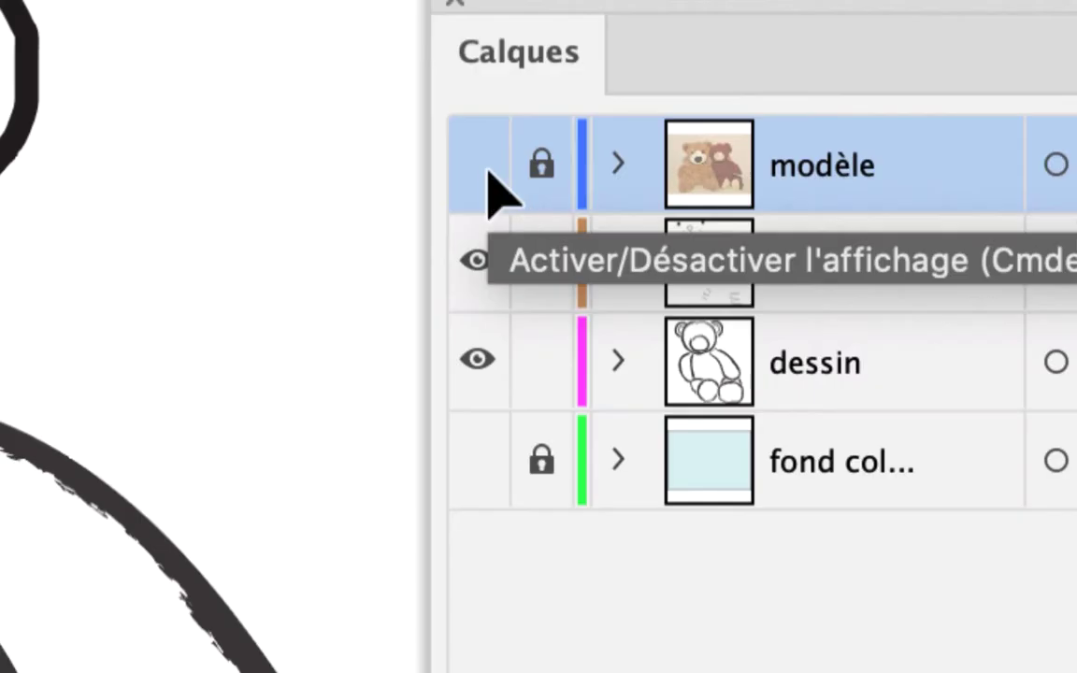
# Step: Toggle the modèle layer's visibility to compare the traced bear with the photo, leaving the layer hidden
pyautogui.click(484, 169)
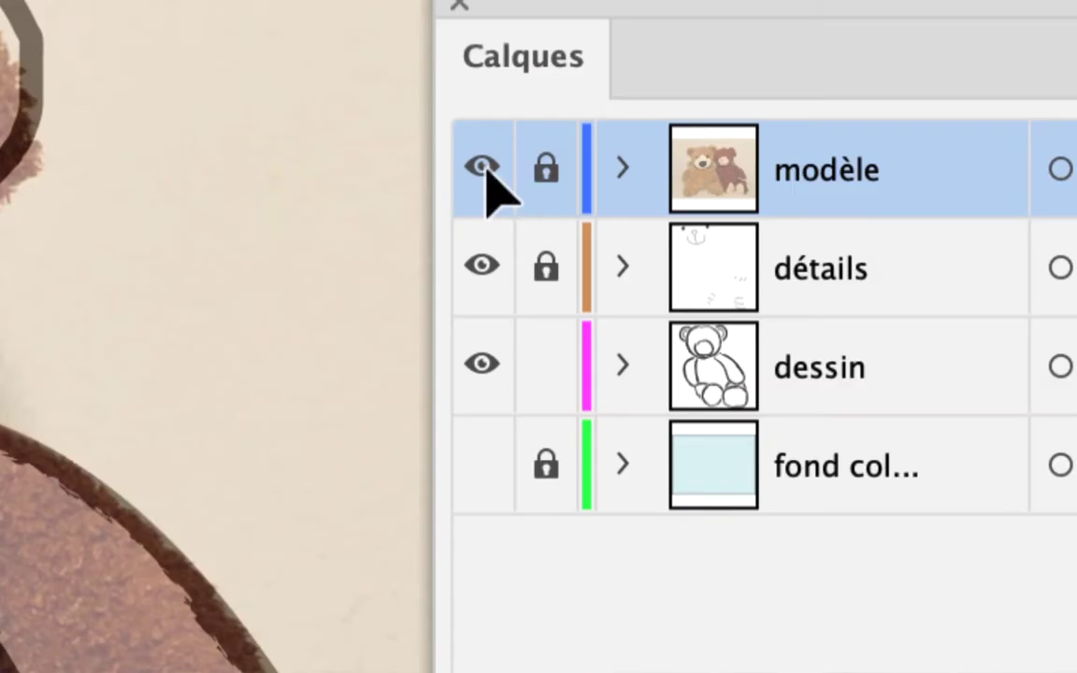
pyautogui.click(482, 168)
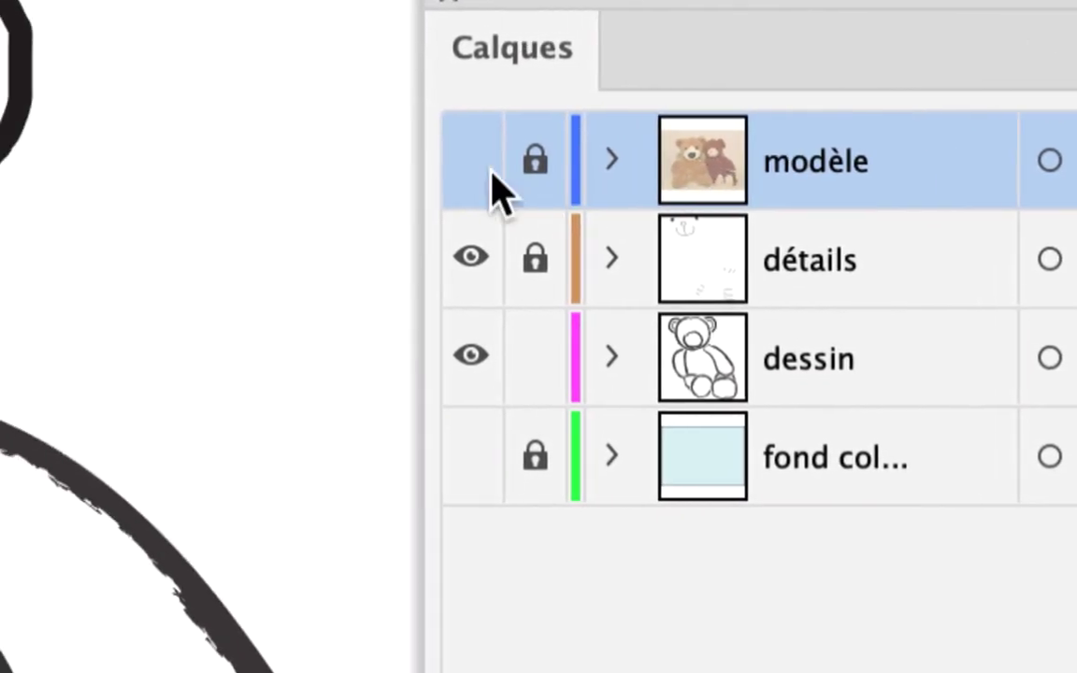
pyautogui.click(487, 168)
pyautogui.click(484, 172)
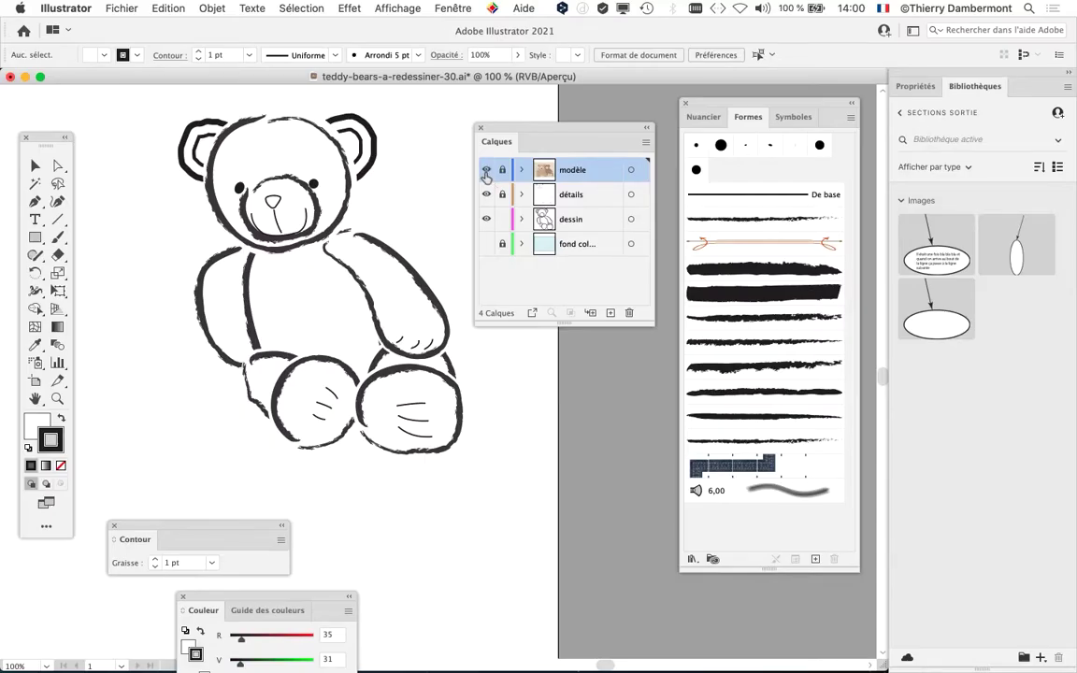
pyautogui.click(486, 172)
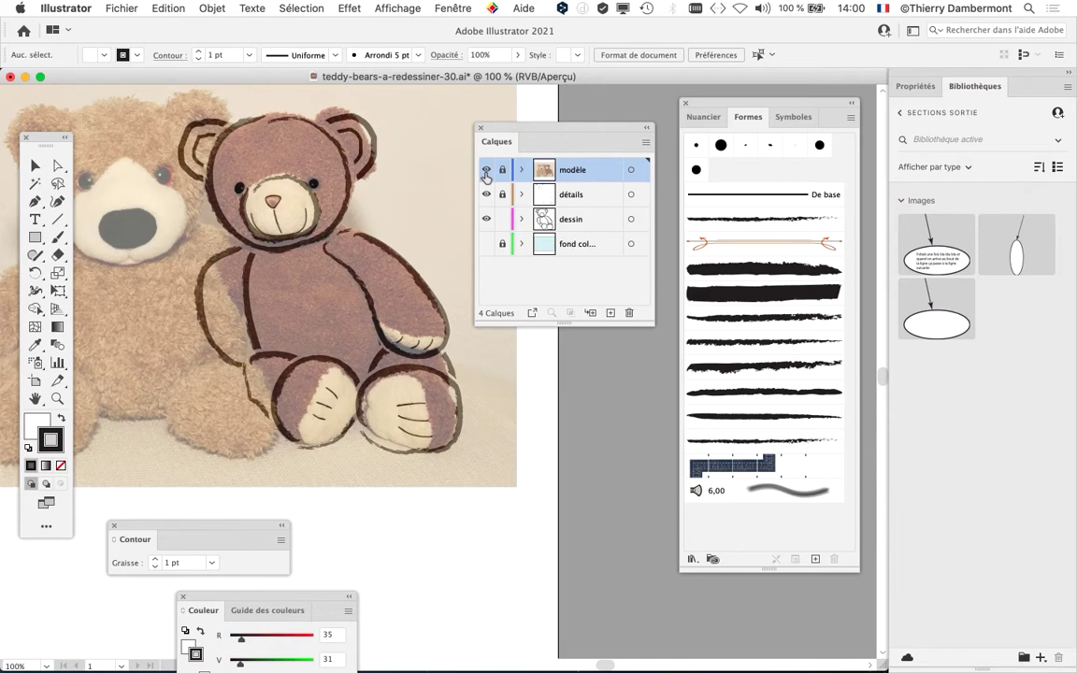
pyautogui.click(486, 171)
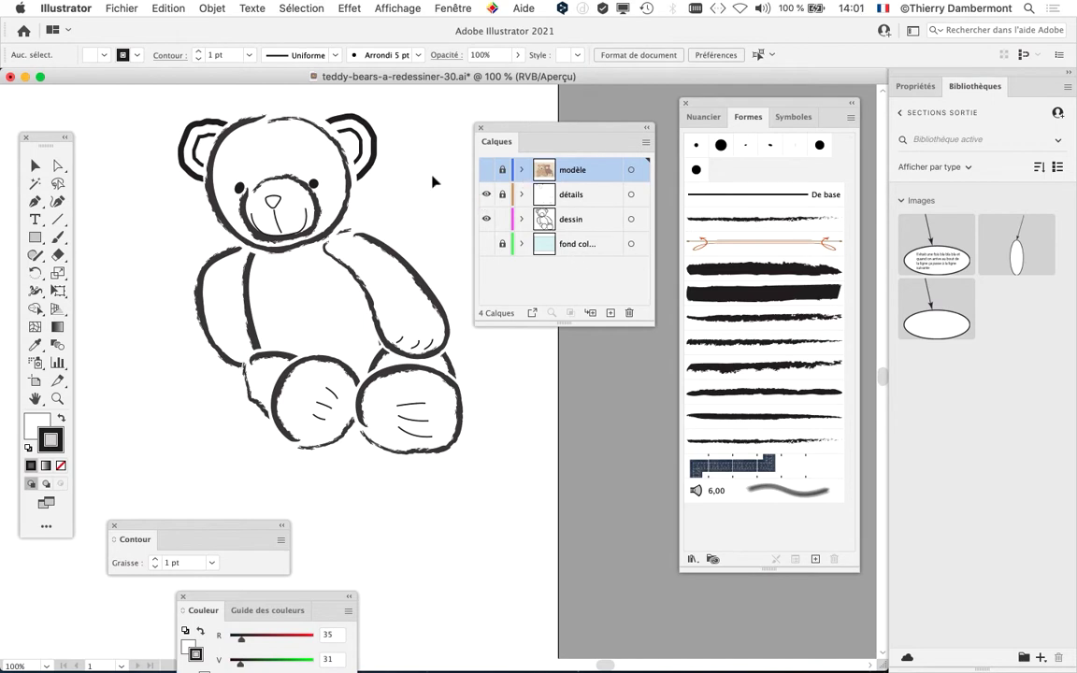
# Step: Toggle the détails layer's visibility to examine which facial features it holds, leaving the layer shown
pyautogui.moveTo(313, 216); pyautogui.dragTo(409, 252)
pyautogui.scroll(-1, 401, 274)
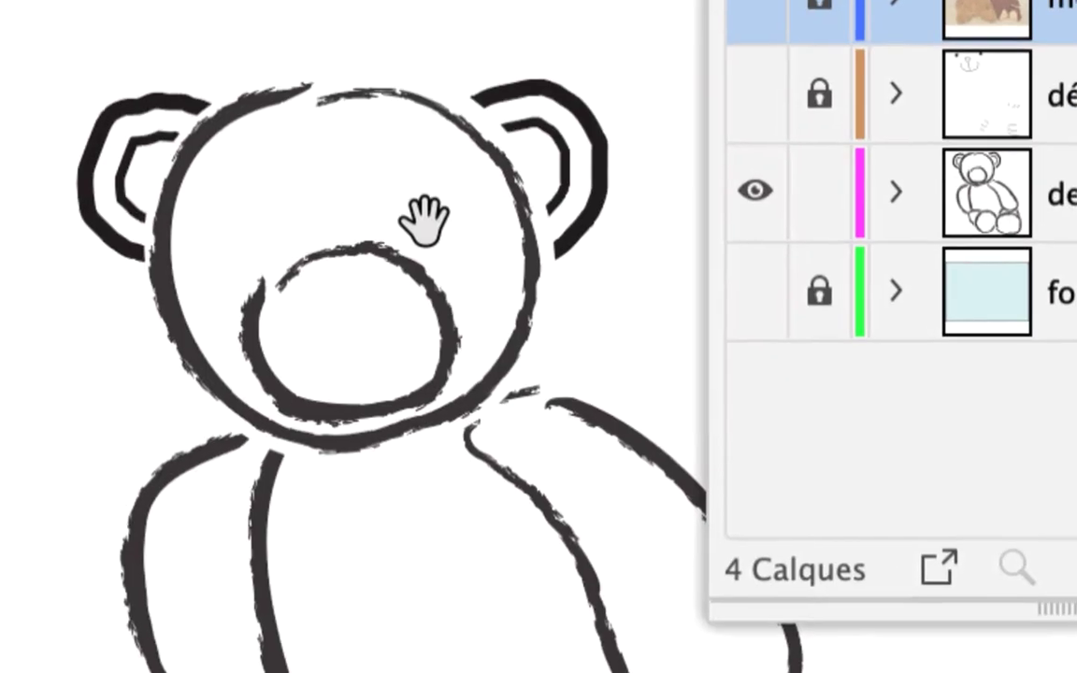
pyautogui.moveTo(167, 318); pyautogui.dragTo(275, 137)
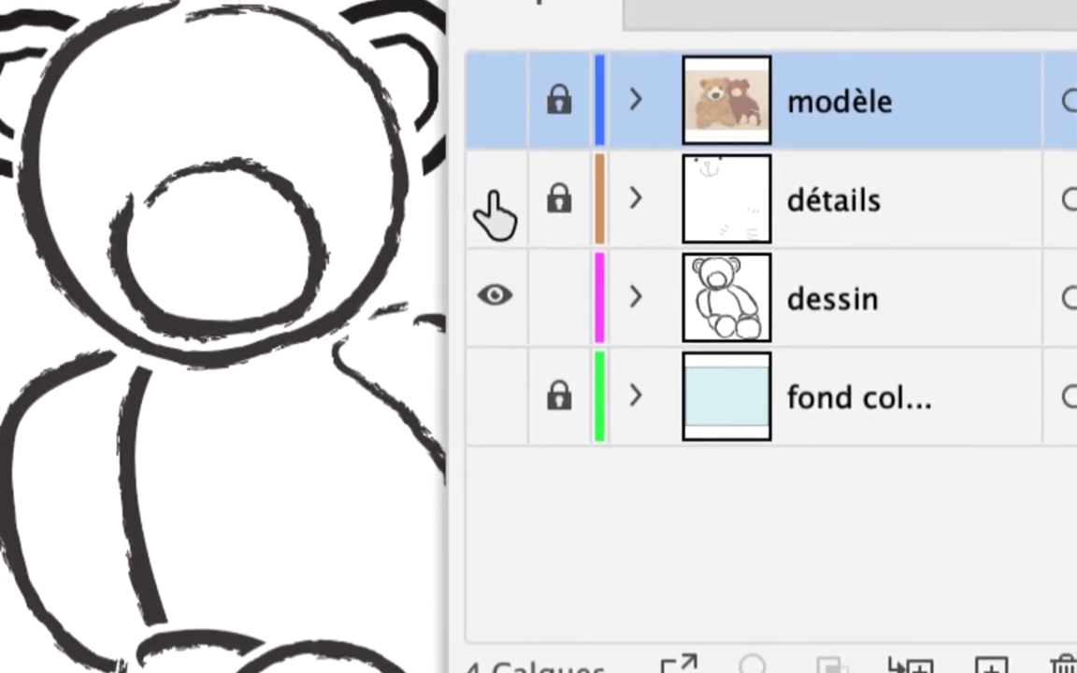
pyautogui.click(513, 185)
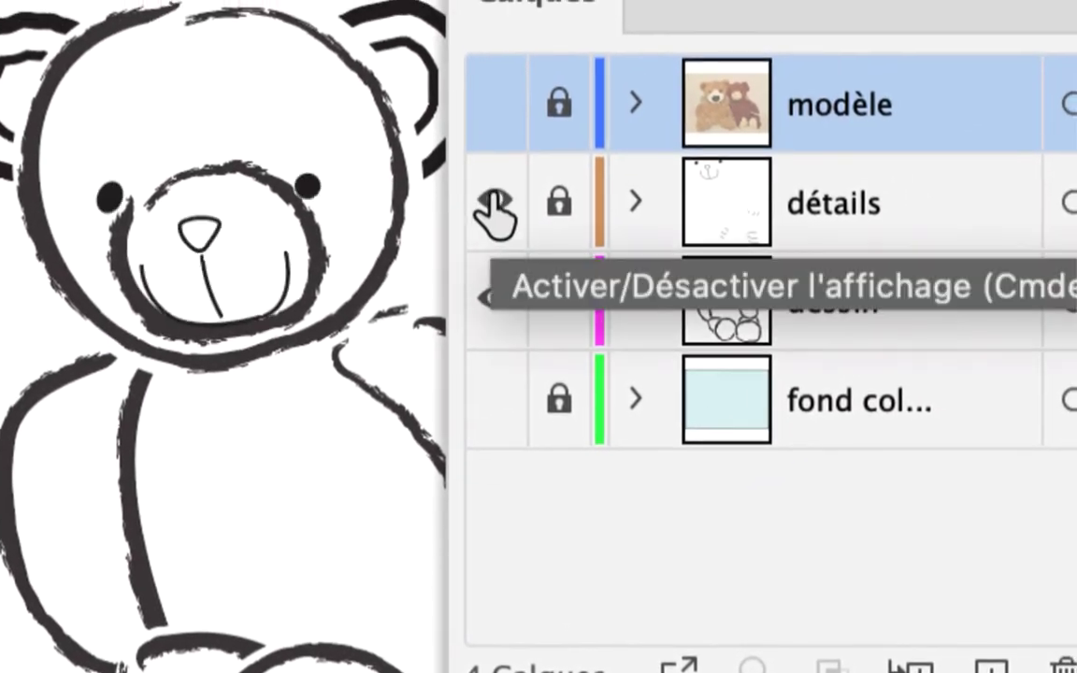
pyautogui.click(494, 208)
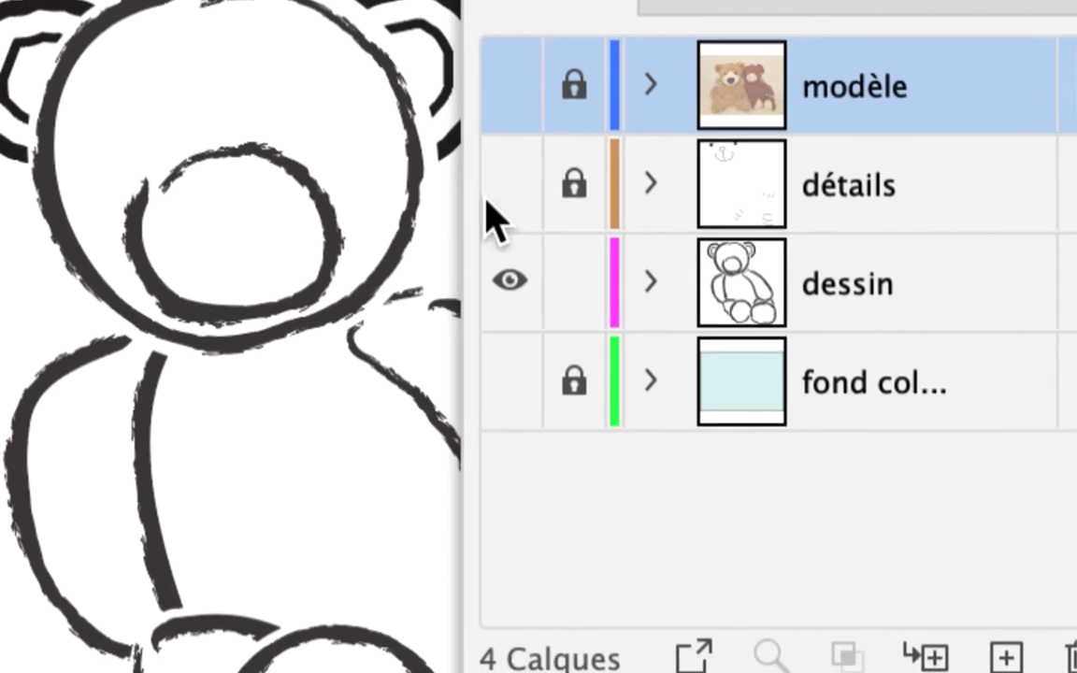
pyautogui.click(494, 207)
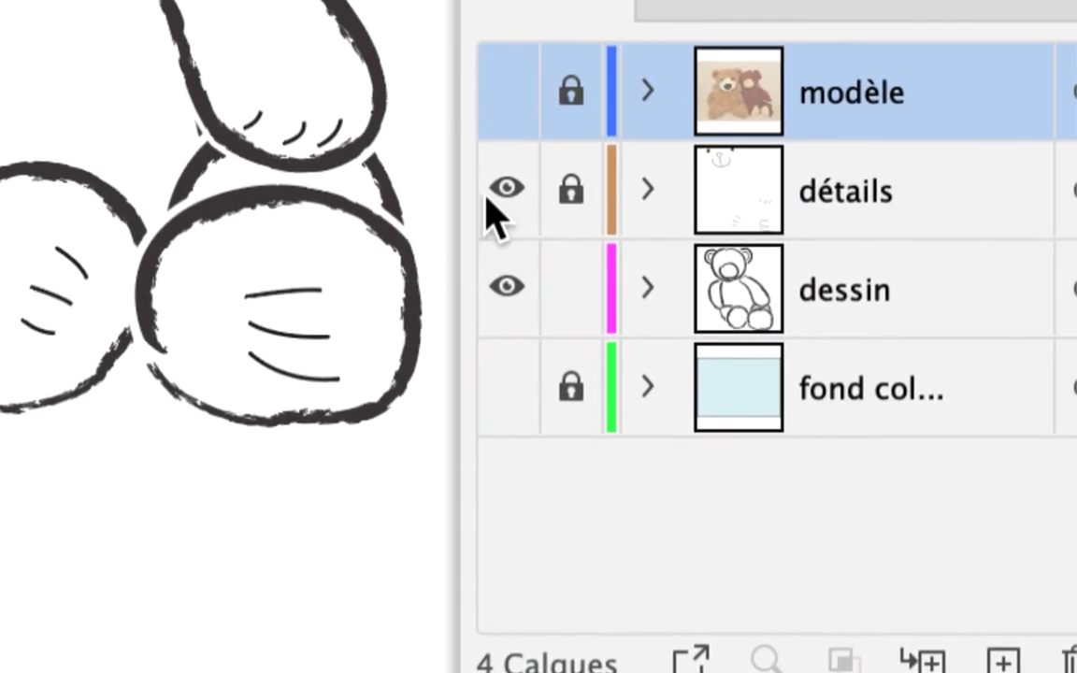
# Step: Toggle the détails layer to examine its strokes on the bear's paws and feet, leaving the layer shown
pyautogui.click(504, 196)
pyautogui.click(503, 196)
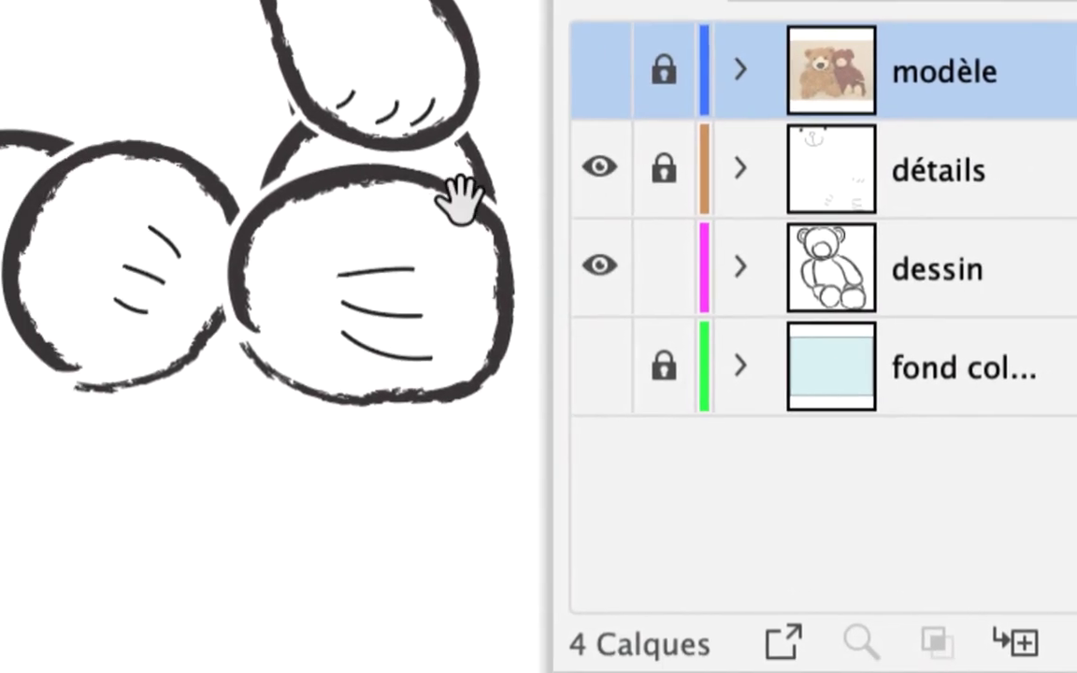
pyautogui.moveTo(361, 226); pyautogui.dragTo(415, 256)
pyautogui.click(565, 147)
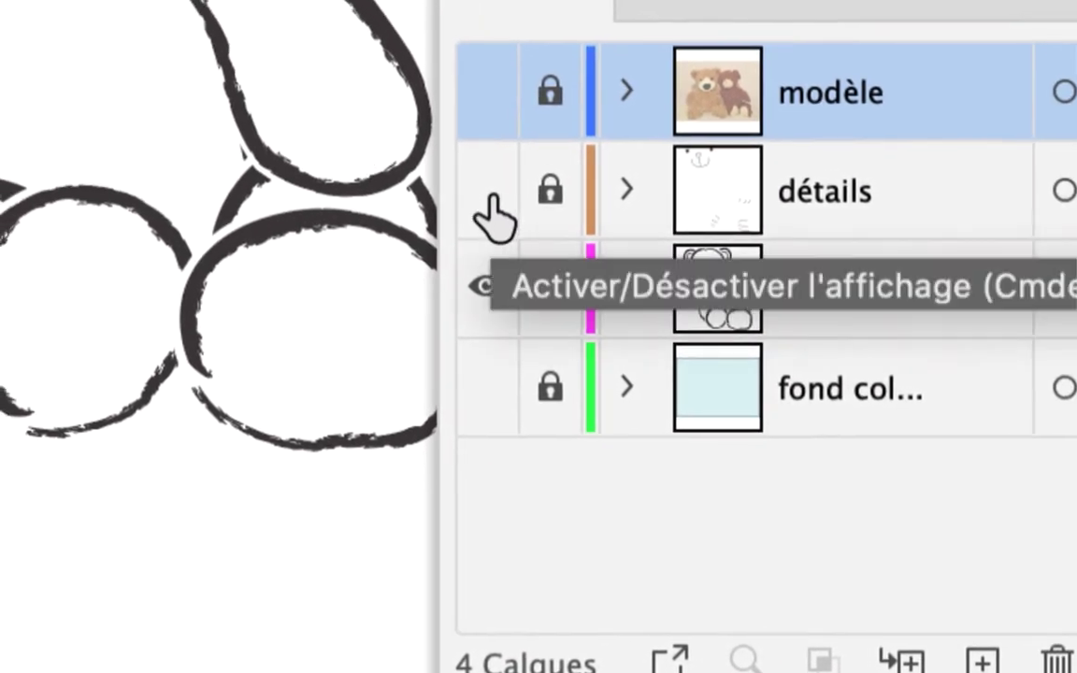
pyautogui.click(565, 147)
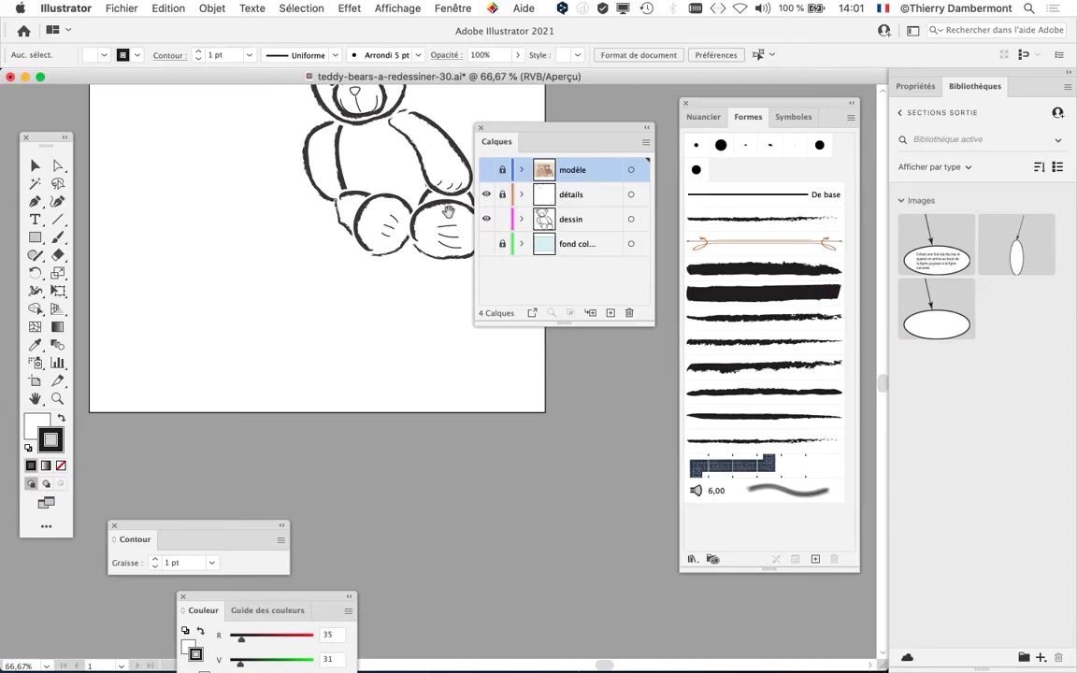
pyautogui.moveTo(448, 212); pyautogui.dragTo(332, 252)
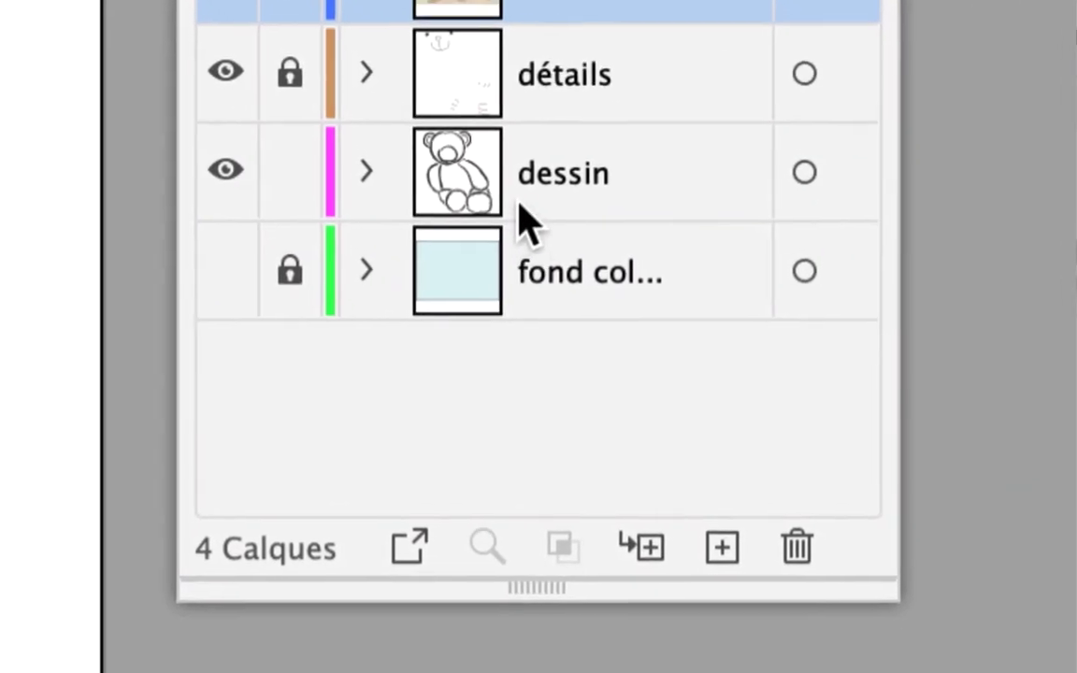
# Step: Make dessin the active layer and toggle its visibility to check its outlines, leaving it shown
pyautogui.click(527, 208)
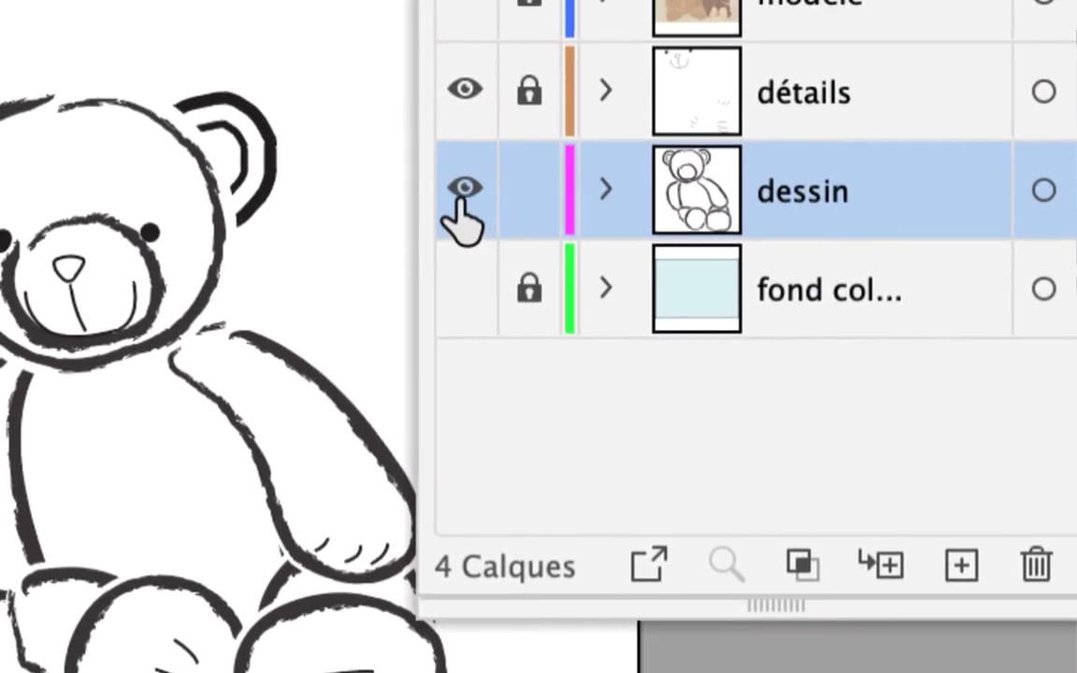
pyautogui.click(701, 133)
pyautogui.click(464, 190)
pyautogui.click(461, 200)
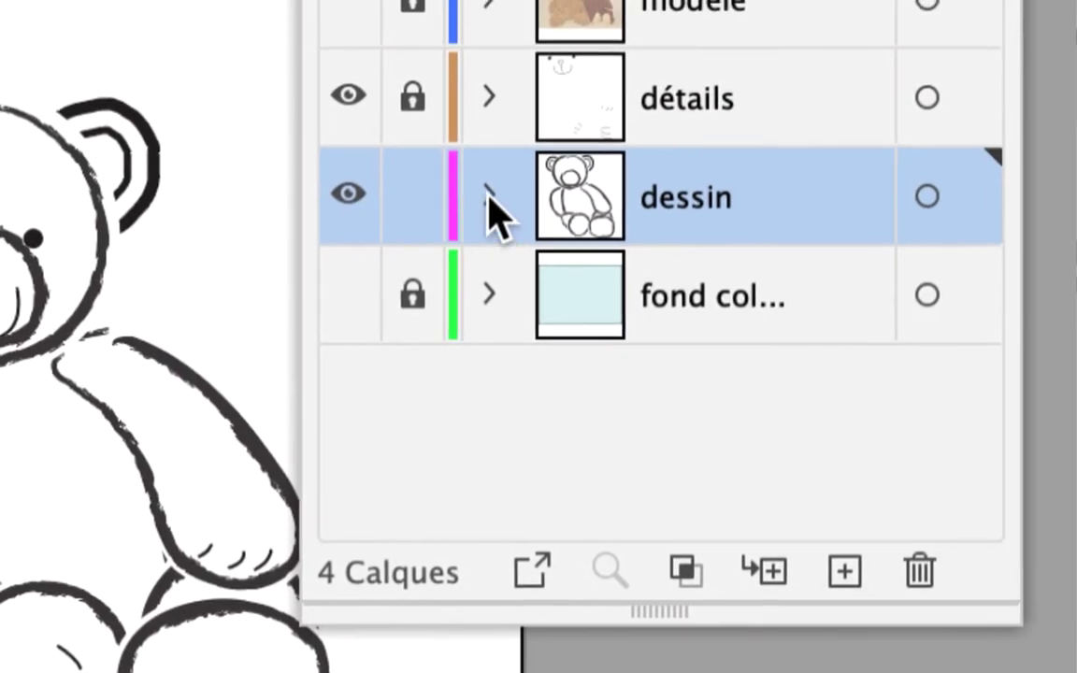
# Step: Expand the dessin layer, lengthen the Calques panel to list all its paths, and move the panel off the bear
pyautogui.click(491, 199)
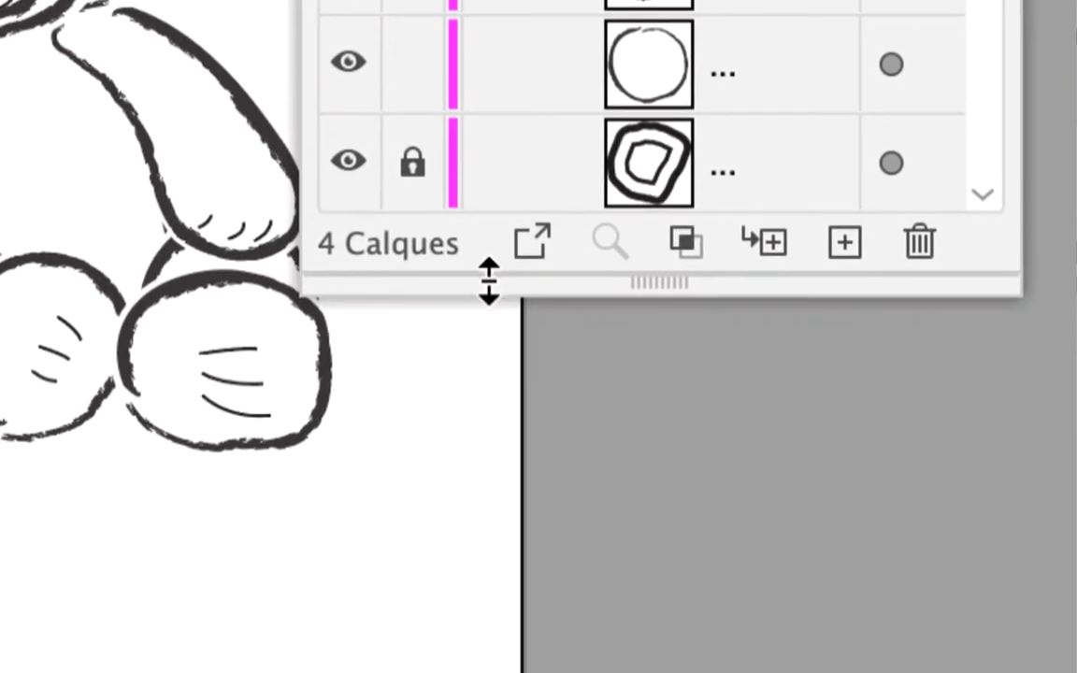
pyautogui.moveTo(489, 281); pyautogui.dragTo(493, 481)
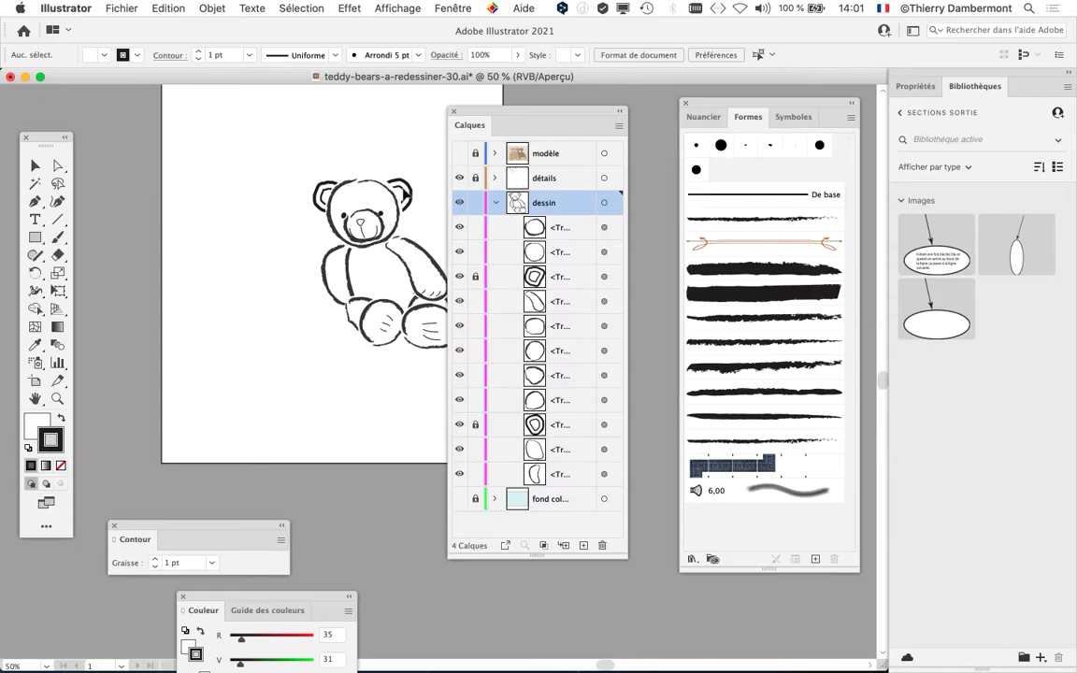
pyautogui.moveTo(506, 113); pyautogui.dragTo(591, 114)
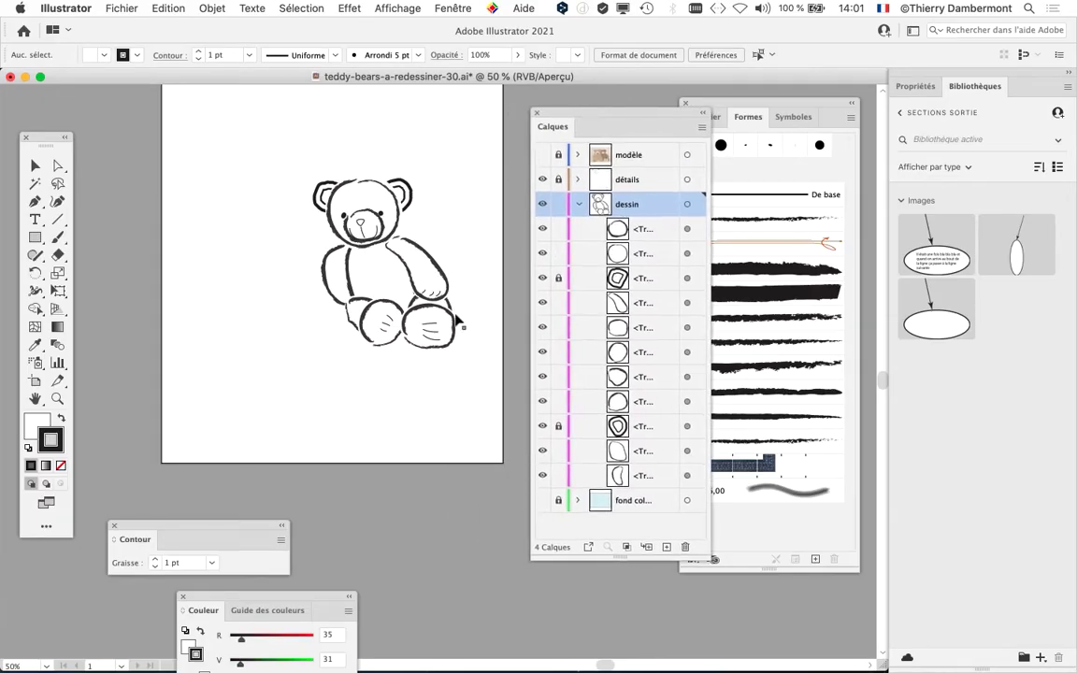
# Step: Move the Formes panel clear of the Calques panel and lock the dessin layer
pyautogui.scroll(2, 456, 319)
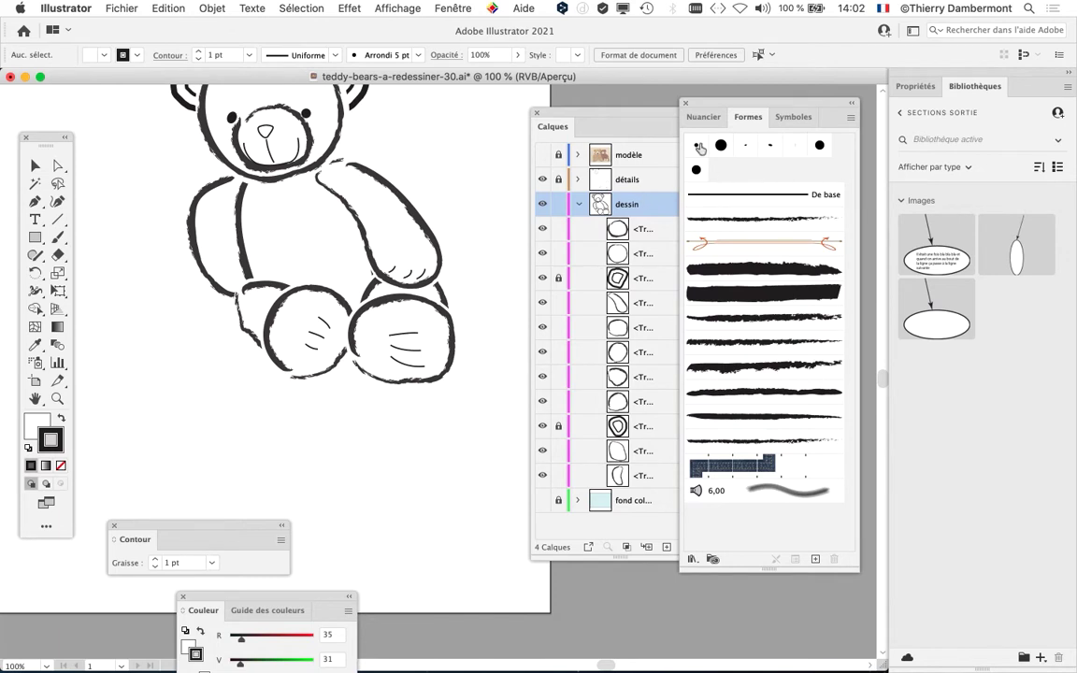
pyautogui.moveTo(708, 106); pyautogui.dragTo(814, 116)
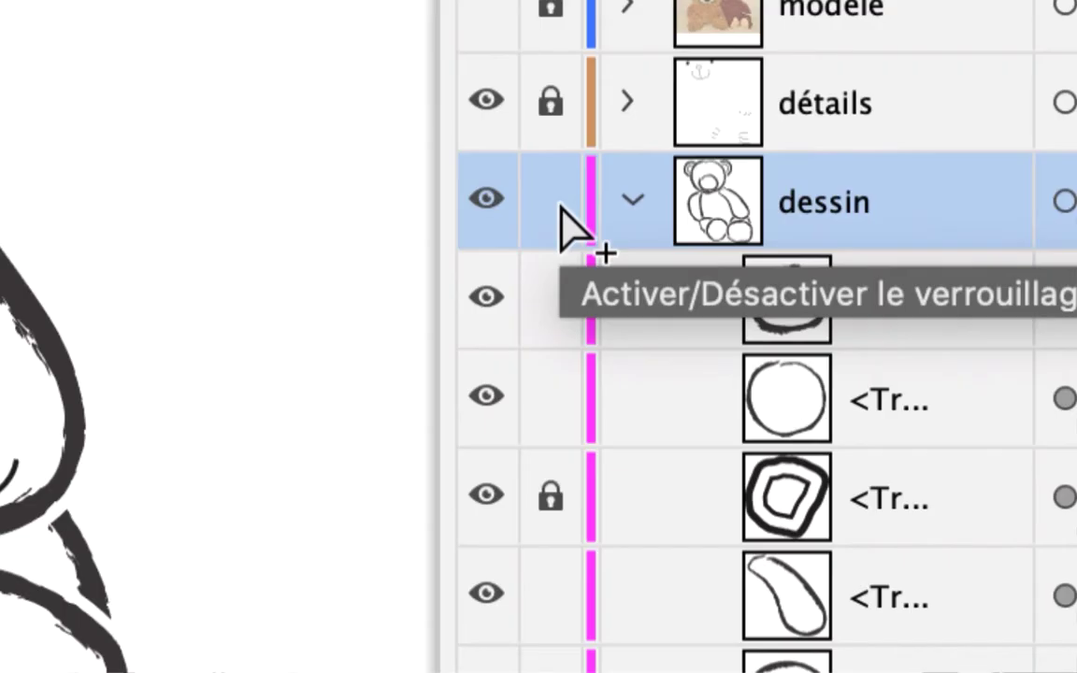
pyautogui.click(549, 206)
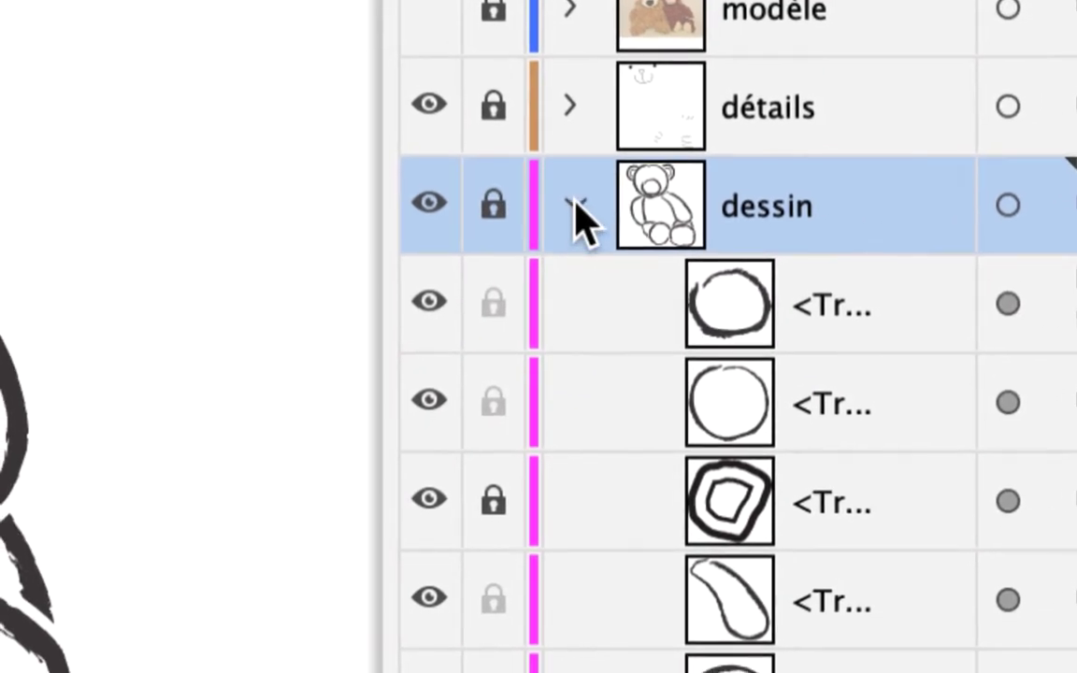
# Step: Collapse the dessin layer with its lock kept on, and shorten the Calques panel to fit the top-level layers
pyautogui.click(575, 205)
pyautogui.click(575, 205)
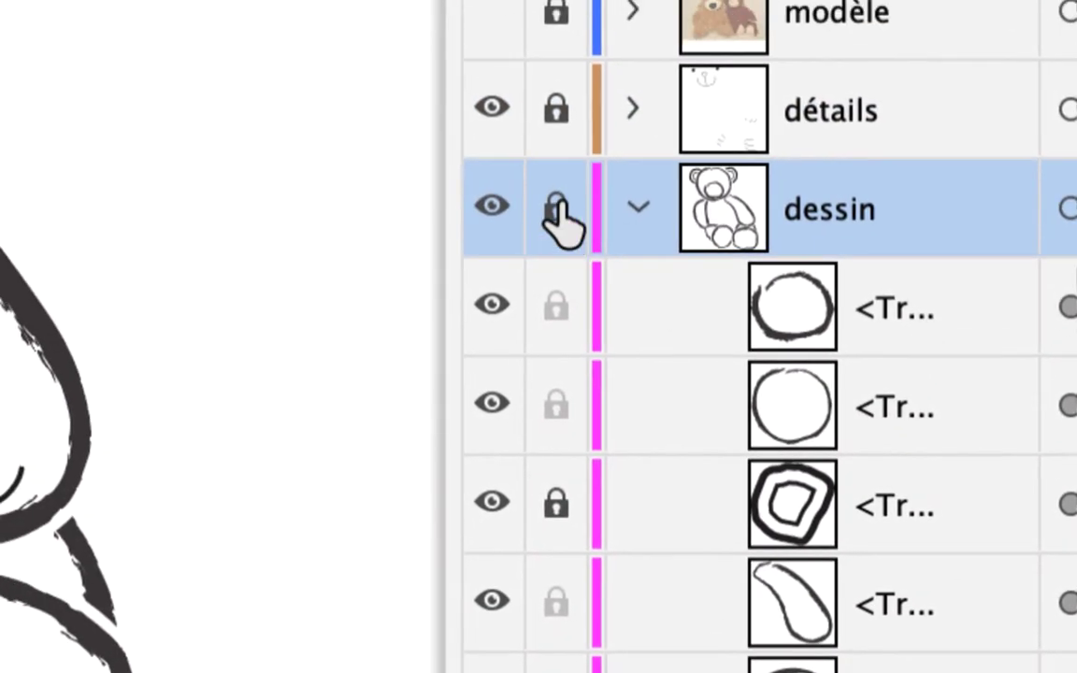
pyautogui.click(565, 208)
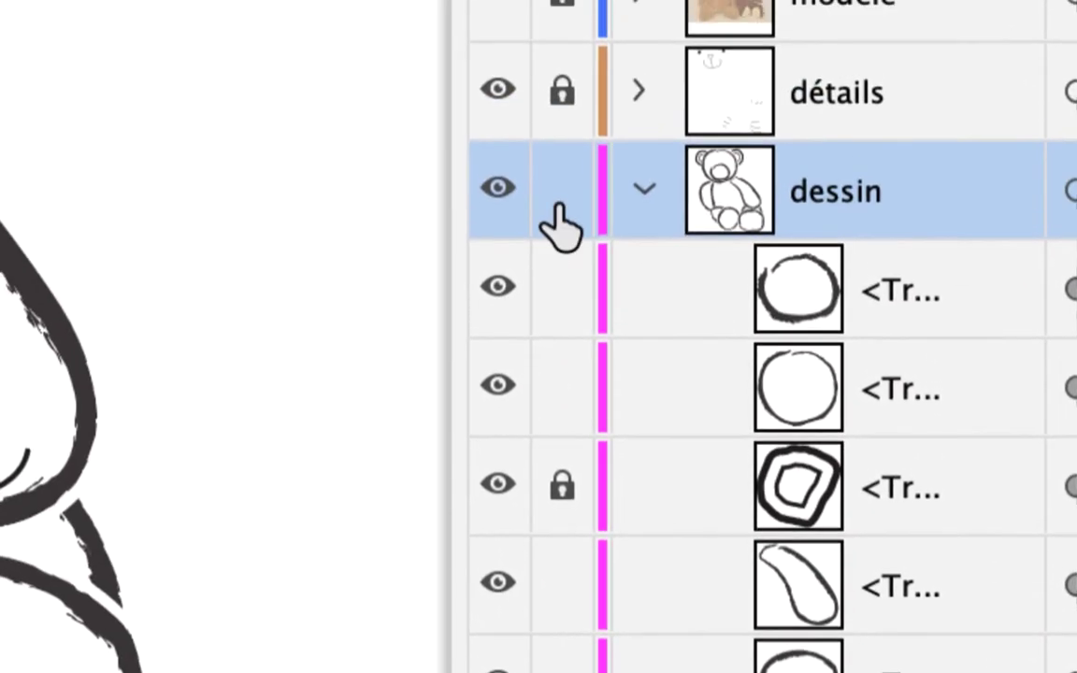
pyautogui.click(557, 89)
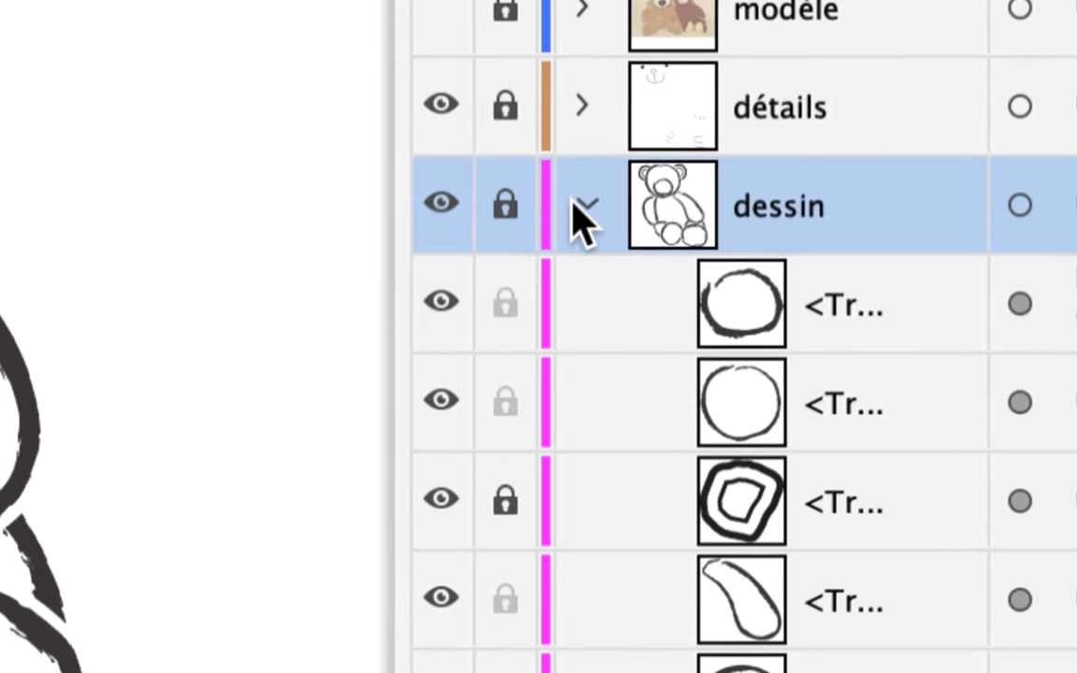
pyautogui.click(642, 114)
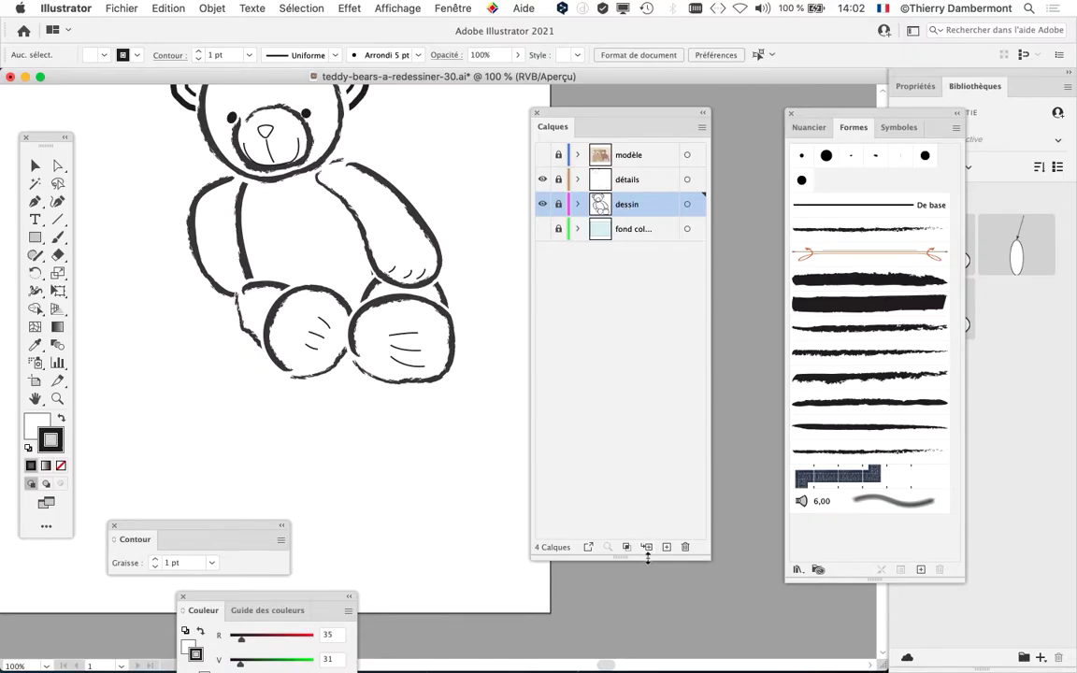
pyautogui.moveTo(647, 557); pyautogui.dragTo(680, 387)
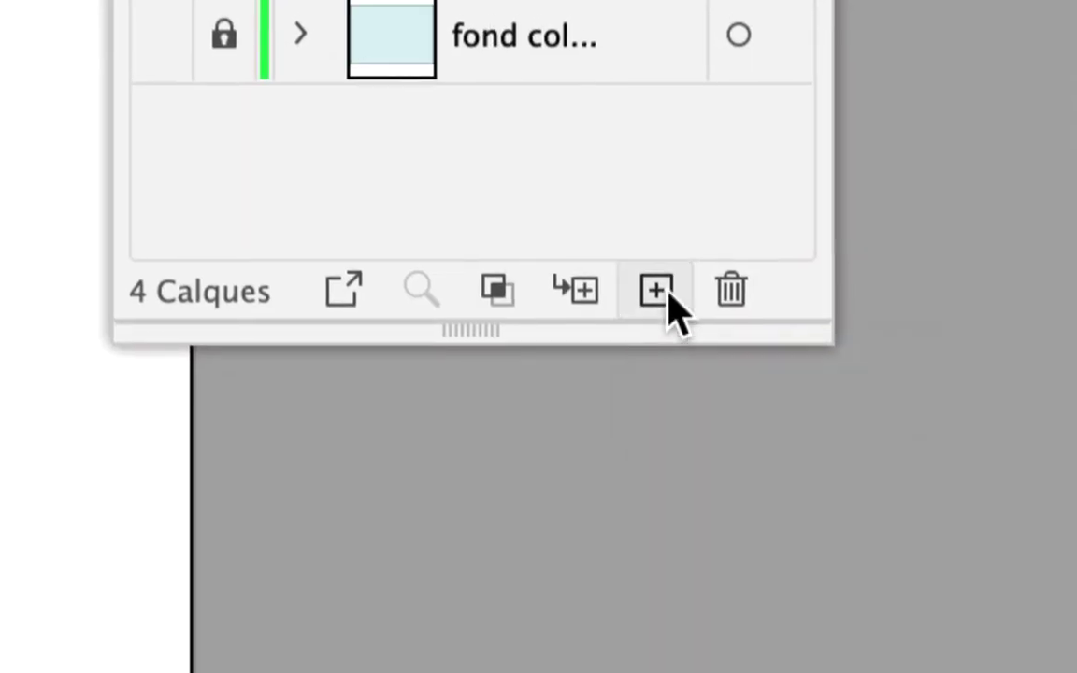
# Step: Add a new layer directly above dessin, show the modèle photo layer, and move the Calques panel clear of the bear
pyautogui.click(668, 297)
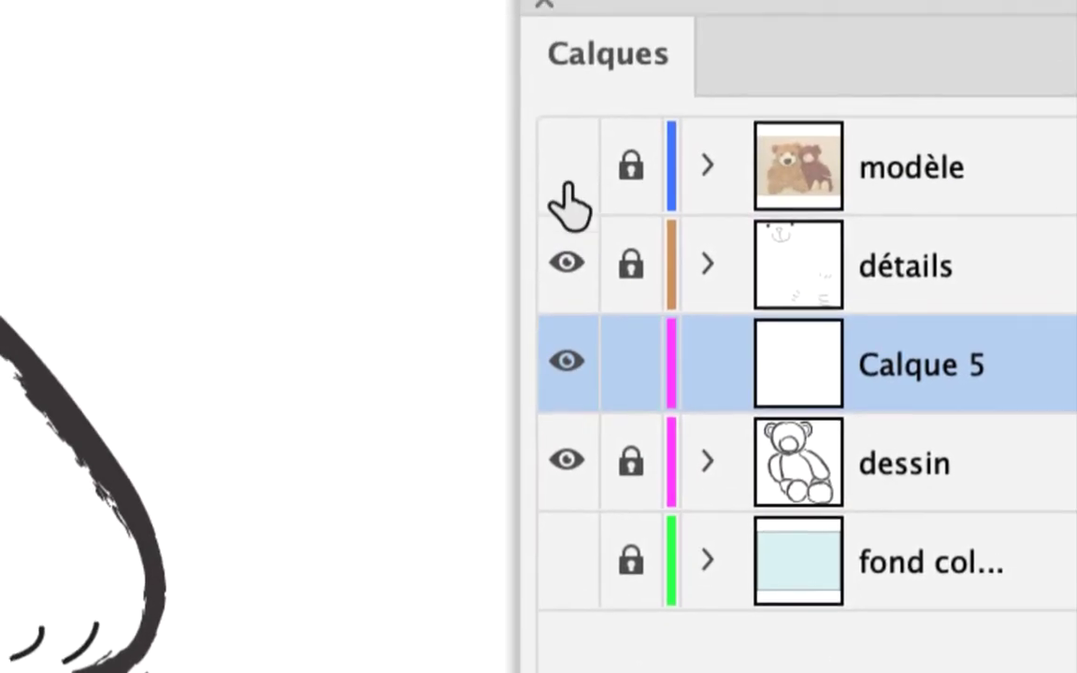
pyautogui.click(504, 79)
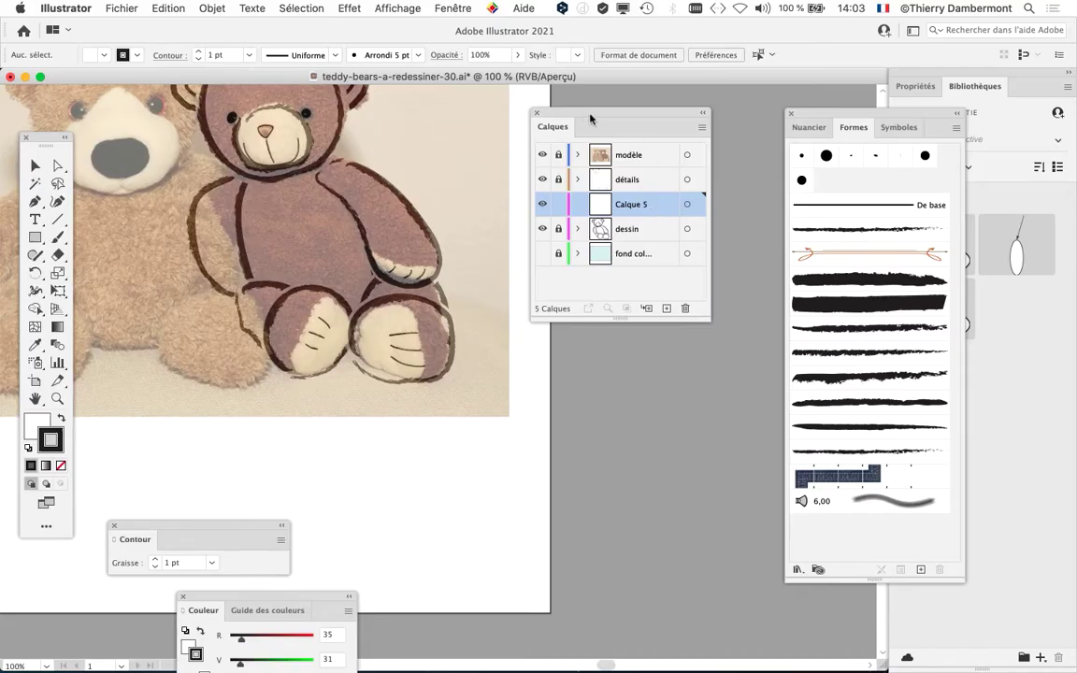
pyautogui.moveTo(590, 118); pyautogui.dragTo(663, 119)
# Step: Activate the Pencil tool (Outil Crayon) for tracing the cream pads on the brown bear's feet
pyautogui.scroll(2, 299, 284)
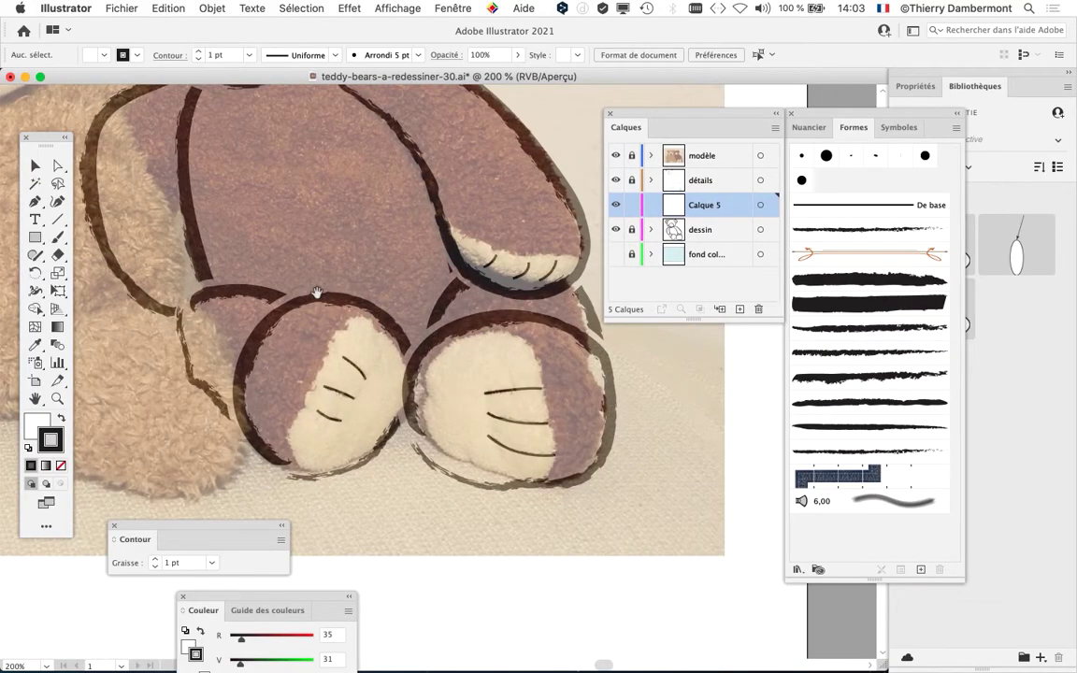
pyautogui.moveTo(318, 292); pyautogui.dragTo(306, 176)
pyautogui.scroll(2, 440, 245)
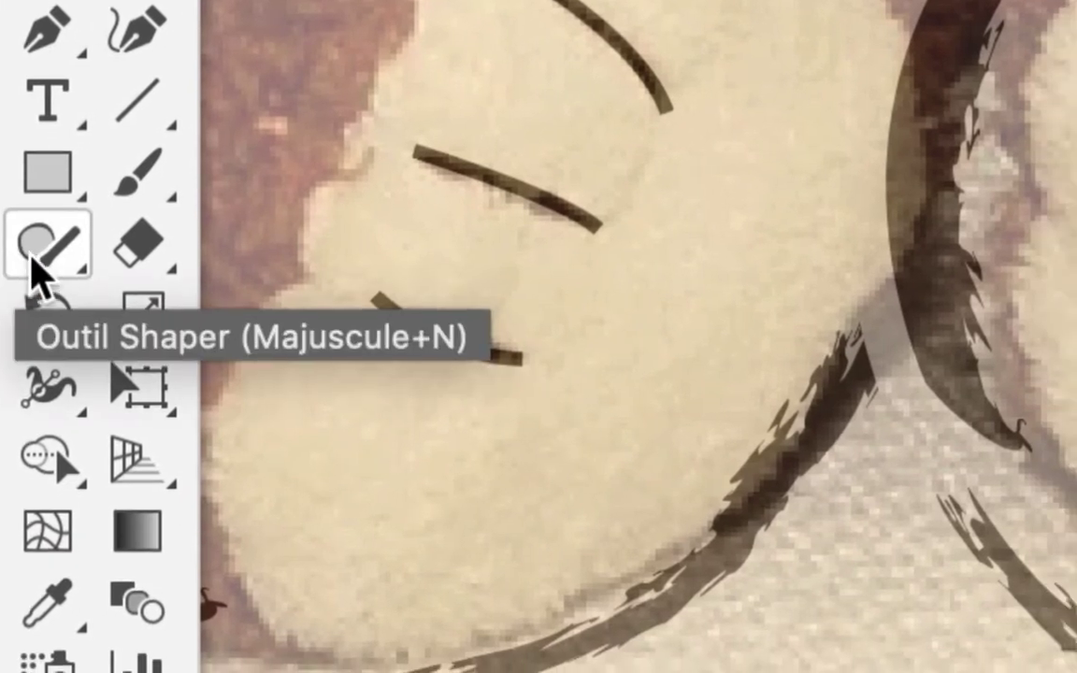
pyautogui.click(35, 264)
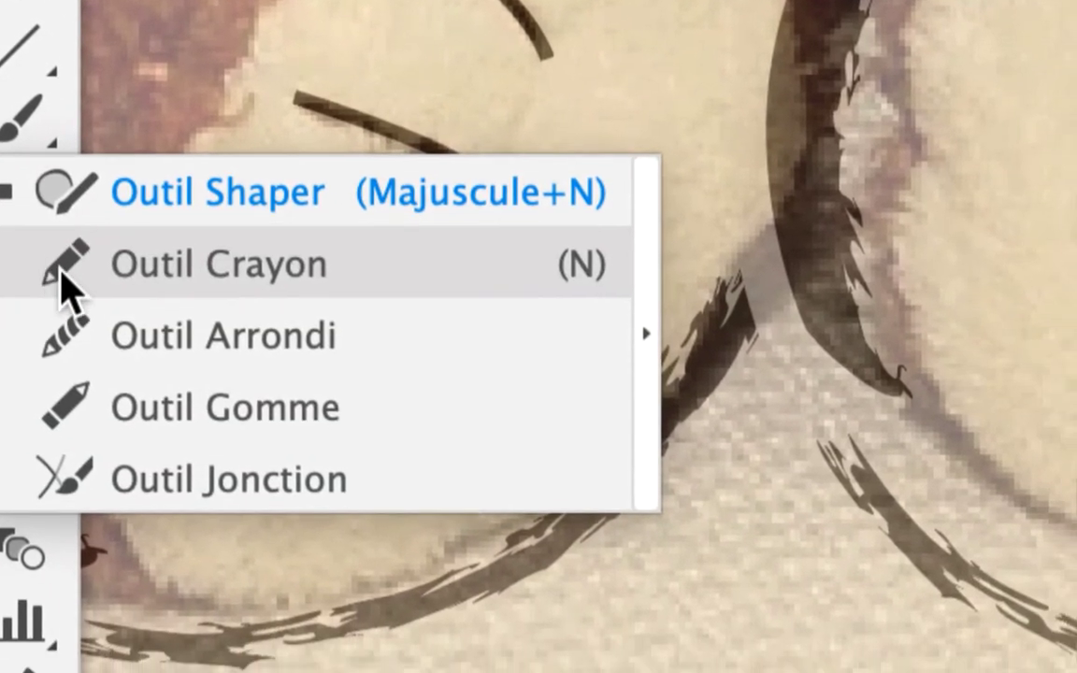
pyautogui.click(99, 289)
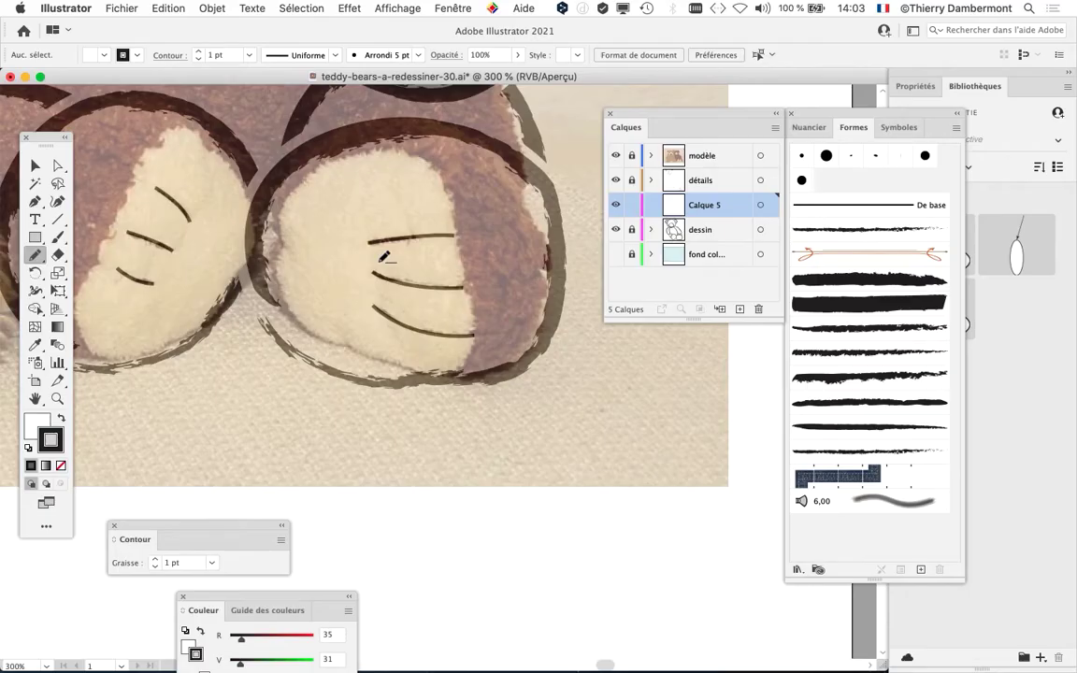
# Step: Try tracing the cream pad of the brown bear's right-hand foot in one freehand stroke, and undo the trace
pyautogui.scroll(1, 385, 256)
pyautogui.moveTo(397, 340); pyautogui.dragTo(412, 381)
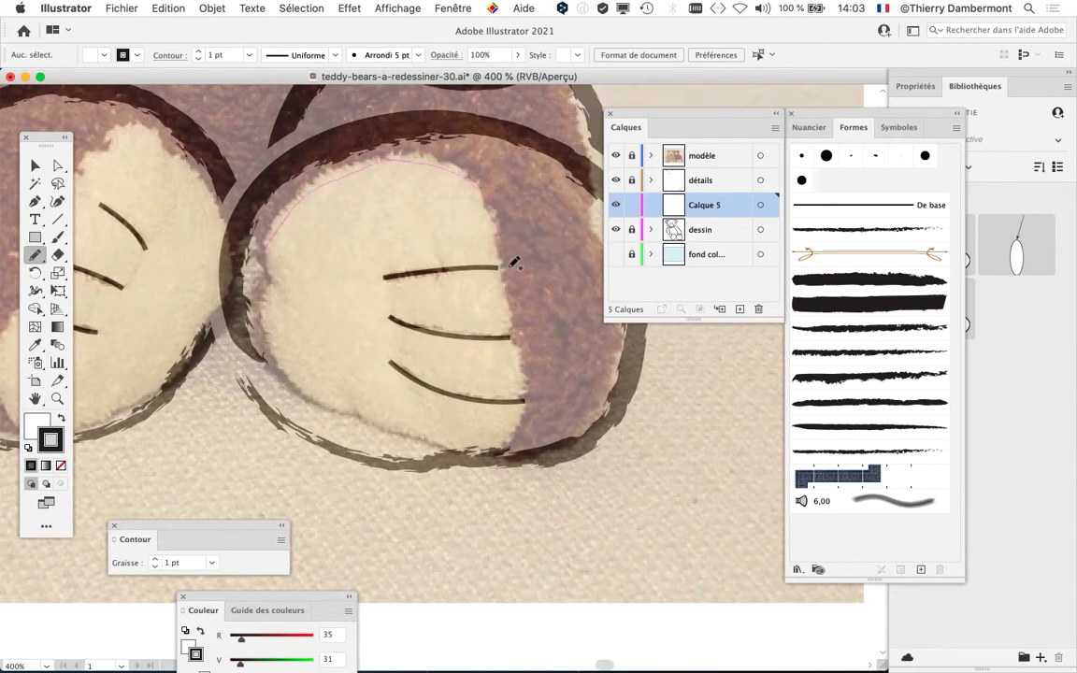
pyautogui.moveTo(513, 265)
pyautogui.mouseDown()
pyautogui.moveTo(527, 346)
pyautogui.moveTo(523, 412)
pyautogui.moveTo(487, 444)
pyautogui.moveTo(338, 420)
pyautogui.moveTo(298, 398)
pyautogui.moveTo(267, 265)
pyautogui.mouseUp()
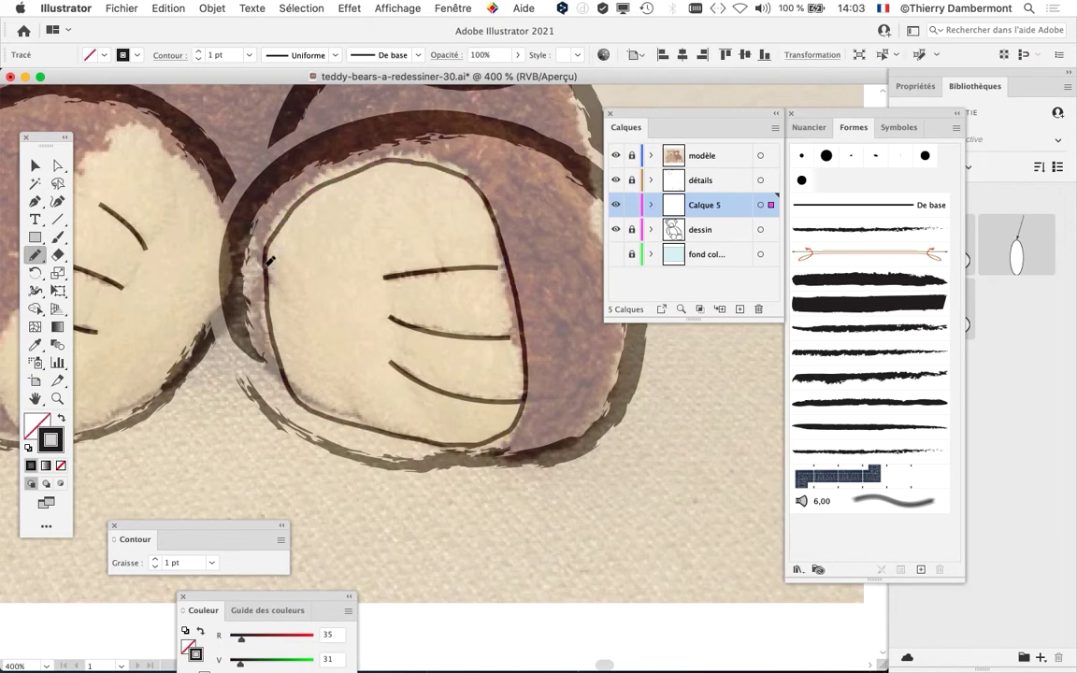
pyautogui.press('super+z')
# Step: Trace the cream pad of the brown bear's right-hand foot as a closed freehand path on the new layer
pyautogui.scroll(-3, 269, 260)
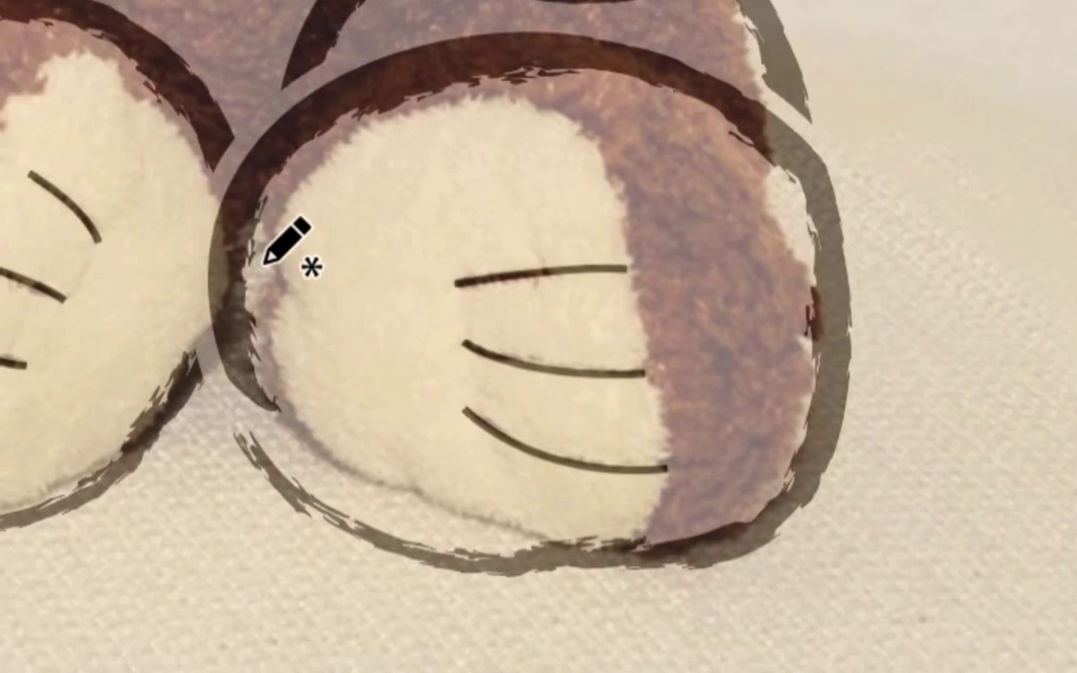
pyautogui.moveTo(250, 241)
pyautogui.mouseDown()
pyautogui.moveTo(253, 218)
pyautogui.moveTo(305, 160)
pyautogui.moveTo(365, 214)
pyautogui.moveTo(429, 200)
pyautogui.moveTo(543, 220)
pyautogui.moveTo(593, 327)
pyautogui.mouseUp()
pyautogui.moveTo(339, 260)
pyautogui.mouseDown()
pyautogui.moveTo(342, 319)
pyautogui.moveTo(294, 312)
pyautogui.moveTo(260, 279)
pyautogui.moveTo(264, 266)
pyautogui.mouseUp()
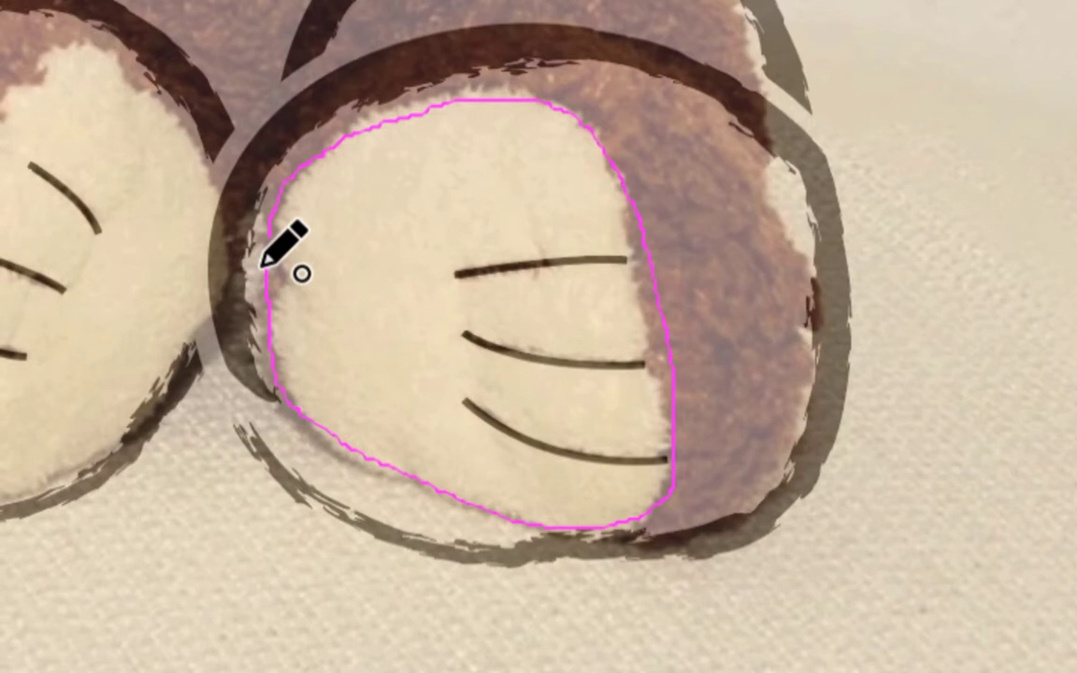
pyautogui.moveTo(262, 266); pyautogui.dragTo(262, 267)
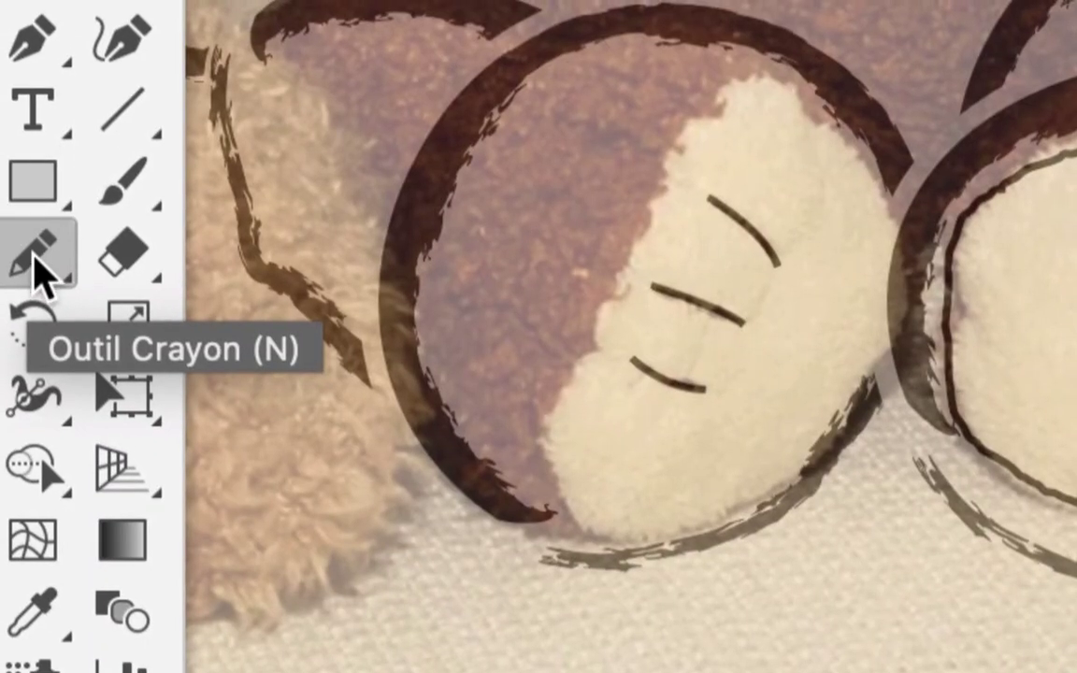
# Step: Review the Pencil tool options for closing paths and modifying selected paths, including their pixel distances, and close the dialog
pyautogui.doubleClick(42, 271)
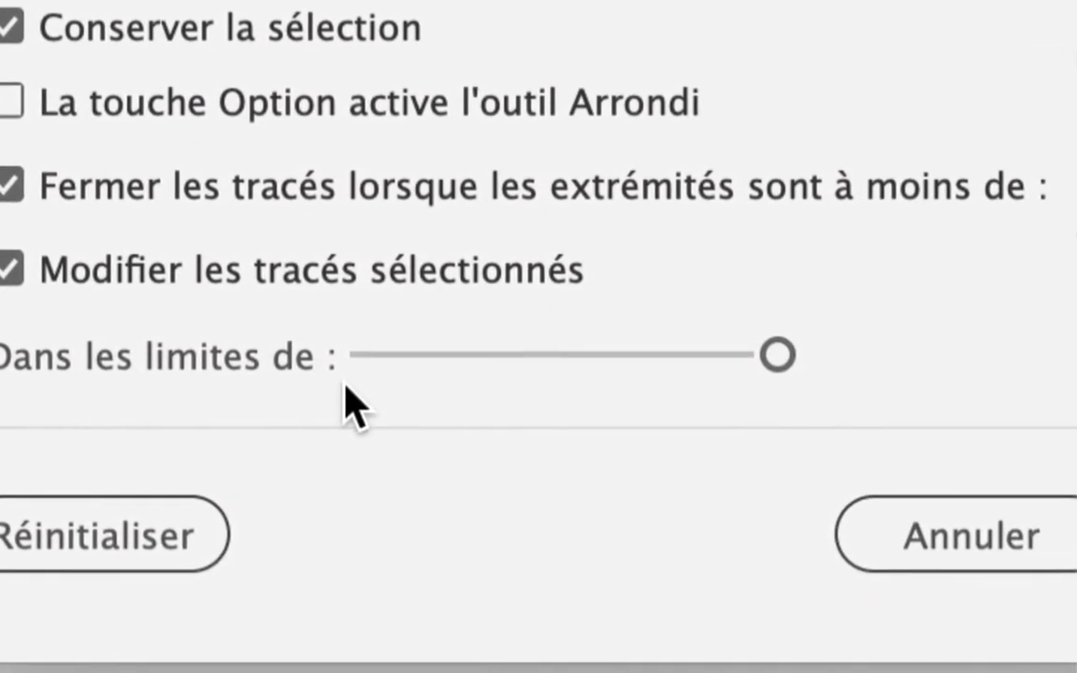
pyautogui.moveTo(524, 376); pyautogui.dragTo(462, 376)
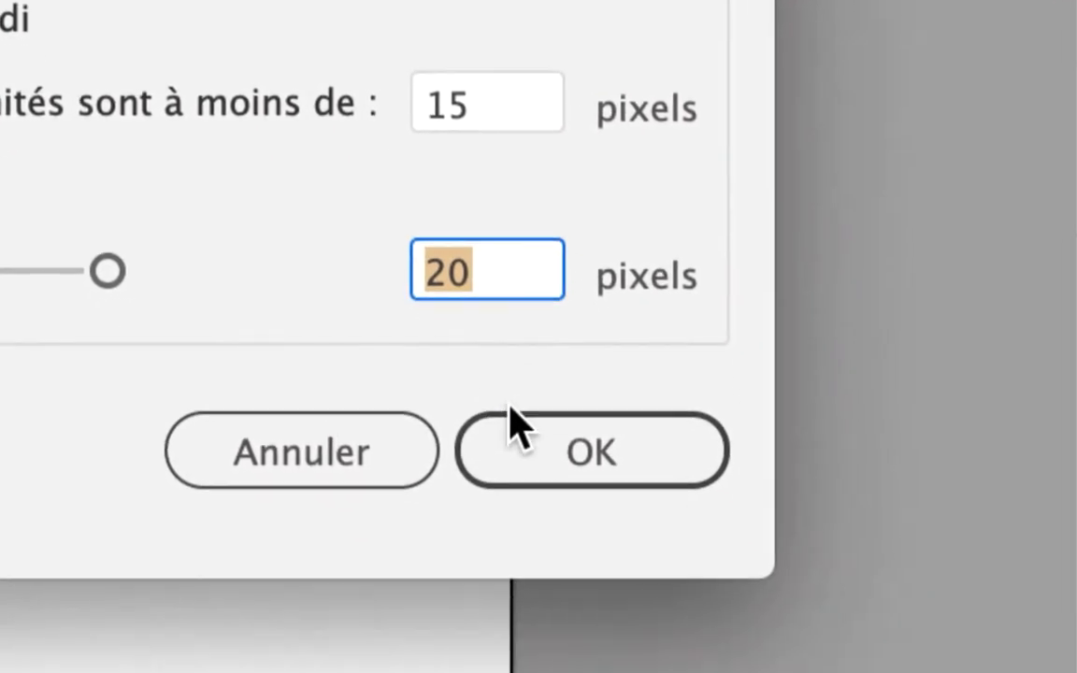
pyautogui.click(552, 514)
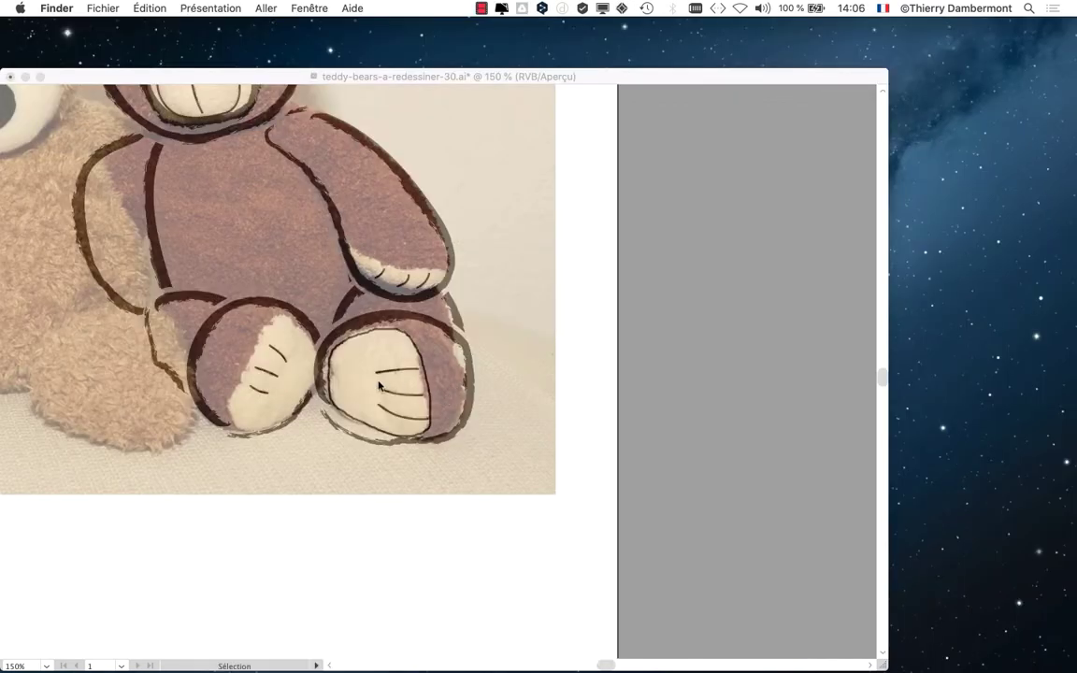
# Step: Switch back to Illustrator, examine the traced foot pad outline up close, and check its path inside Calque 5
pyautogui.scroll(5, 336, 346)
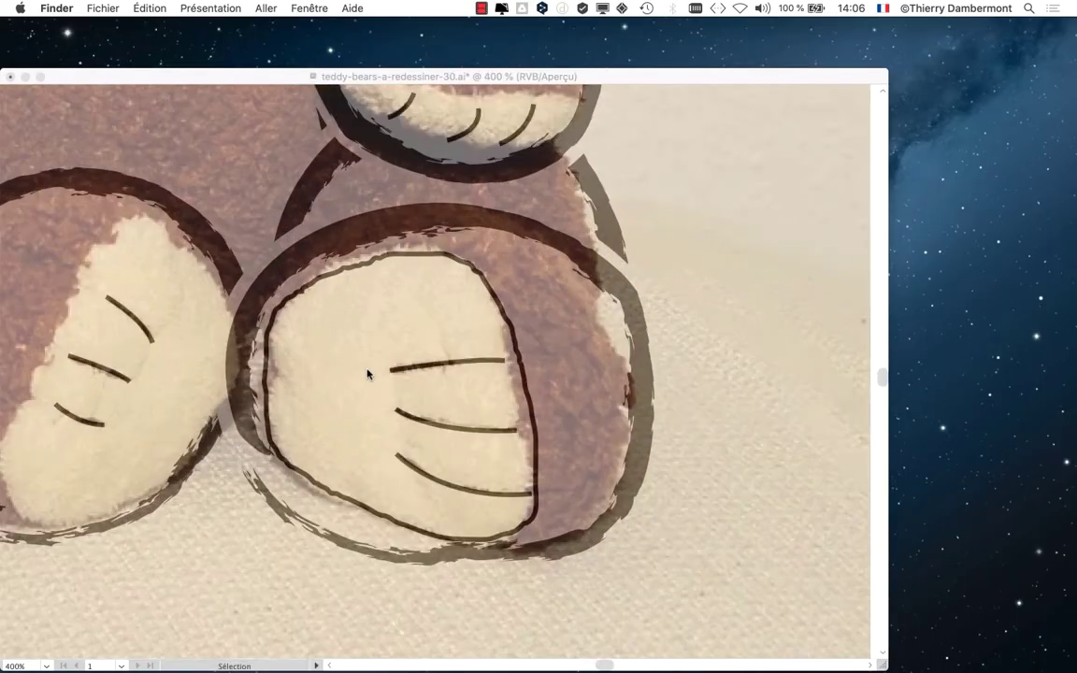
pyautogui.click(199, 77)
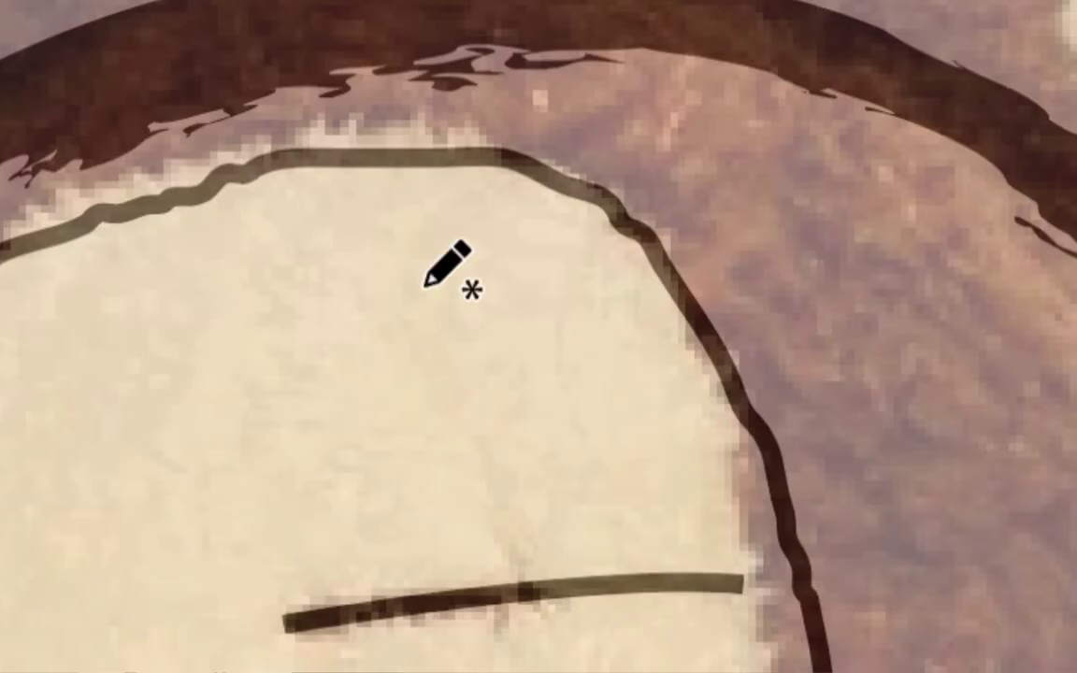
pyautogui.press('v')
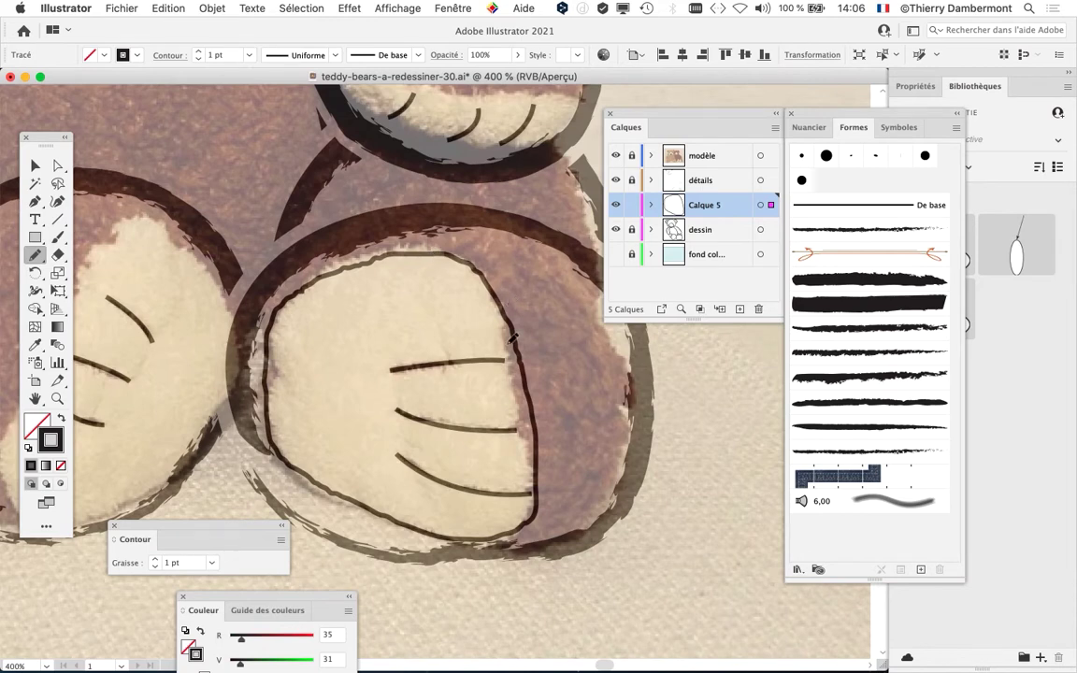
pyautogui.scroll(-2, 491, 351)
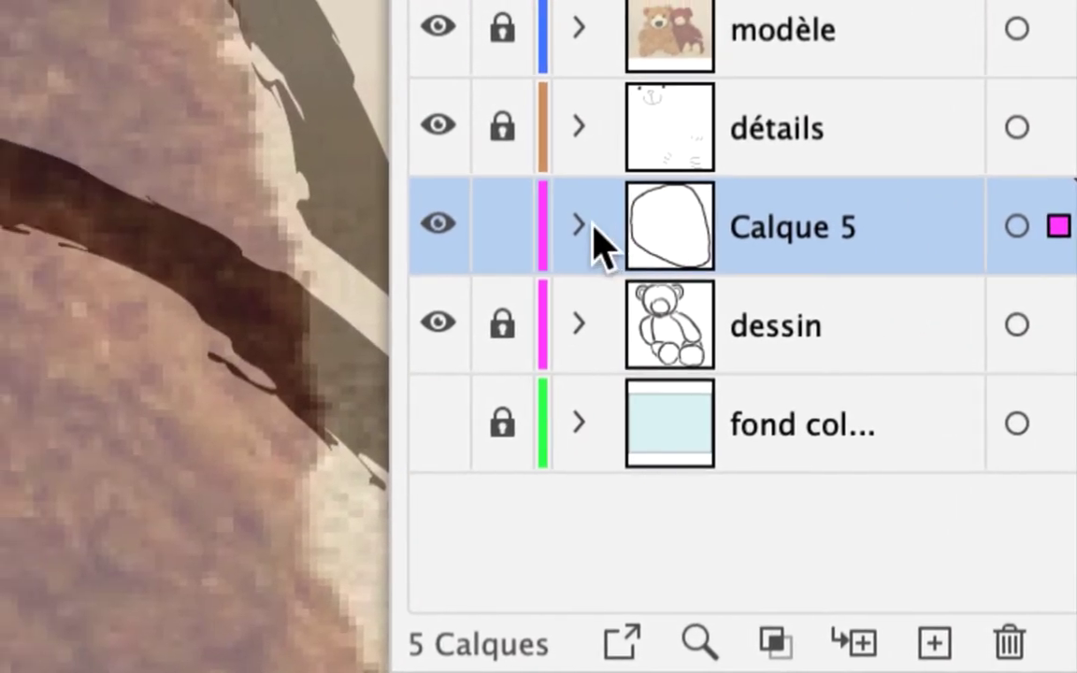
pyautogui.click(593, 227)
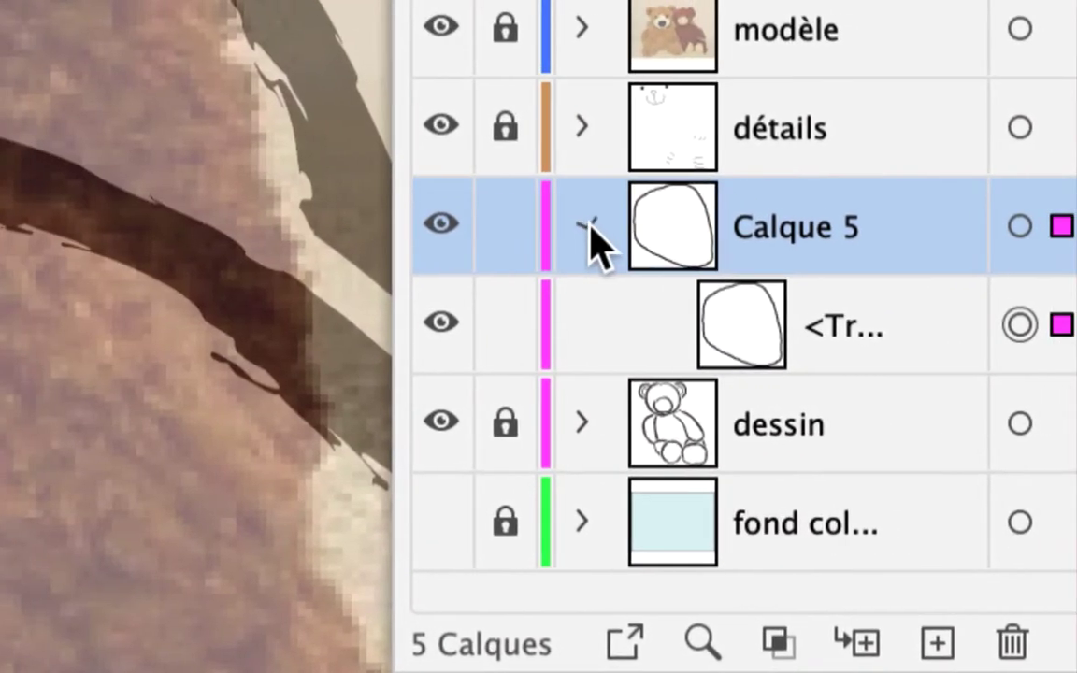
pyautogui.click(216, 138)
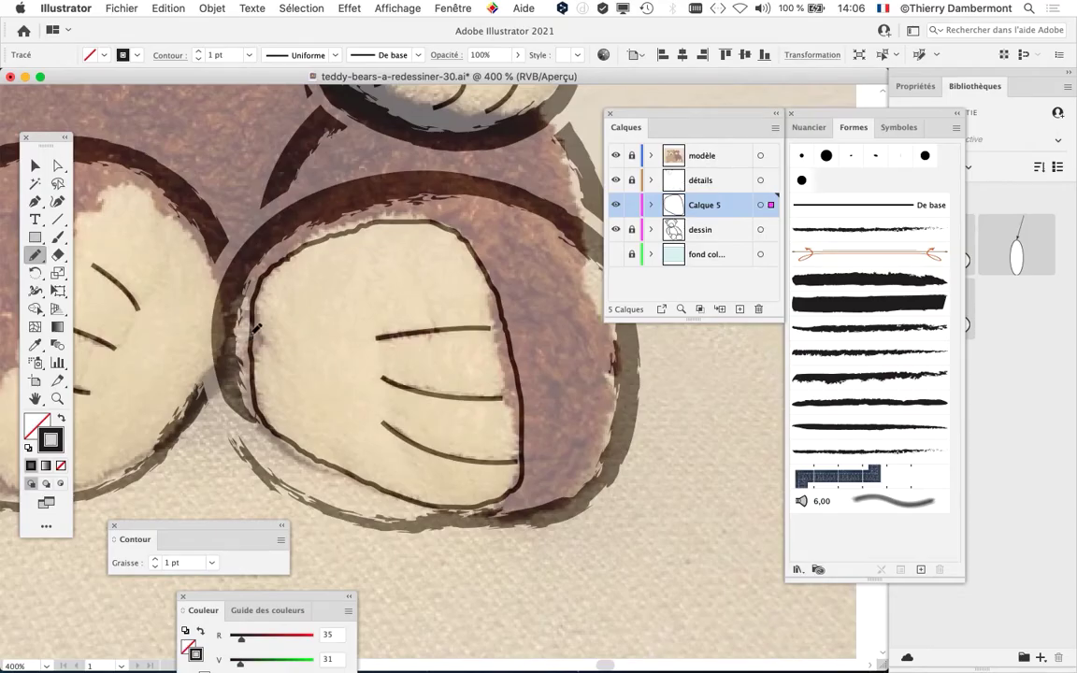
# Step: Turn on the display of selection edges to reveal the anchor points of the traced foot pad
pyautogui.moveTo(344, 271); pyautogui.dragTo(307, 241)
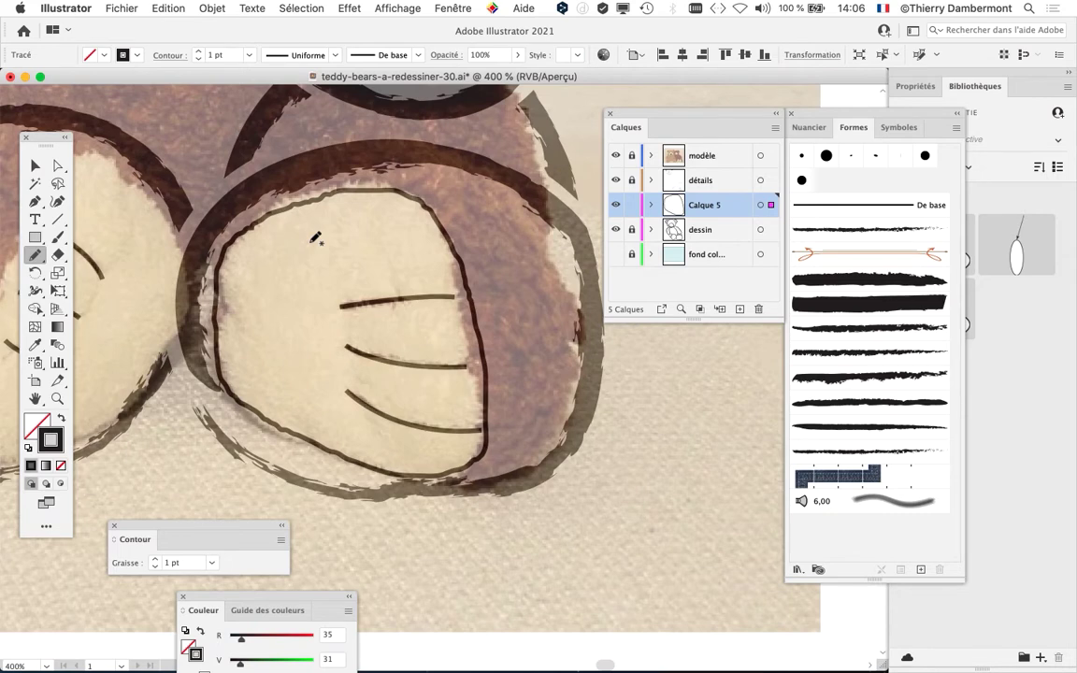
pyautogui.click(414, 7)
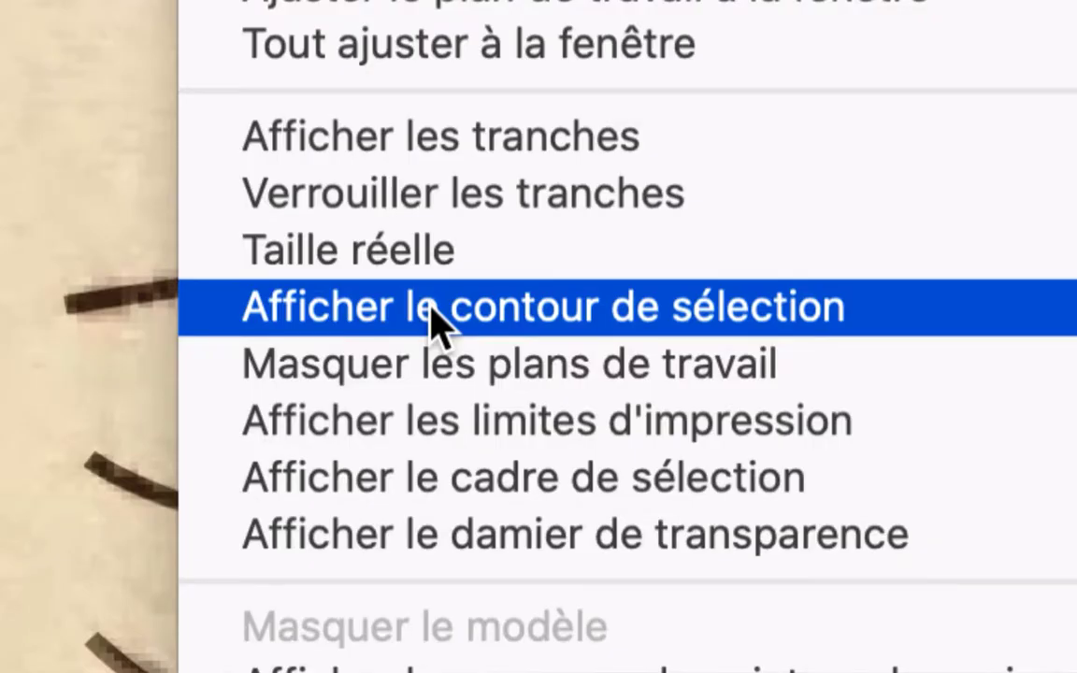
pyautogui.click(434, 313)
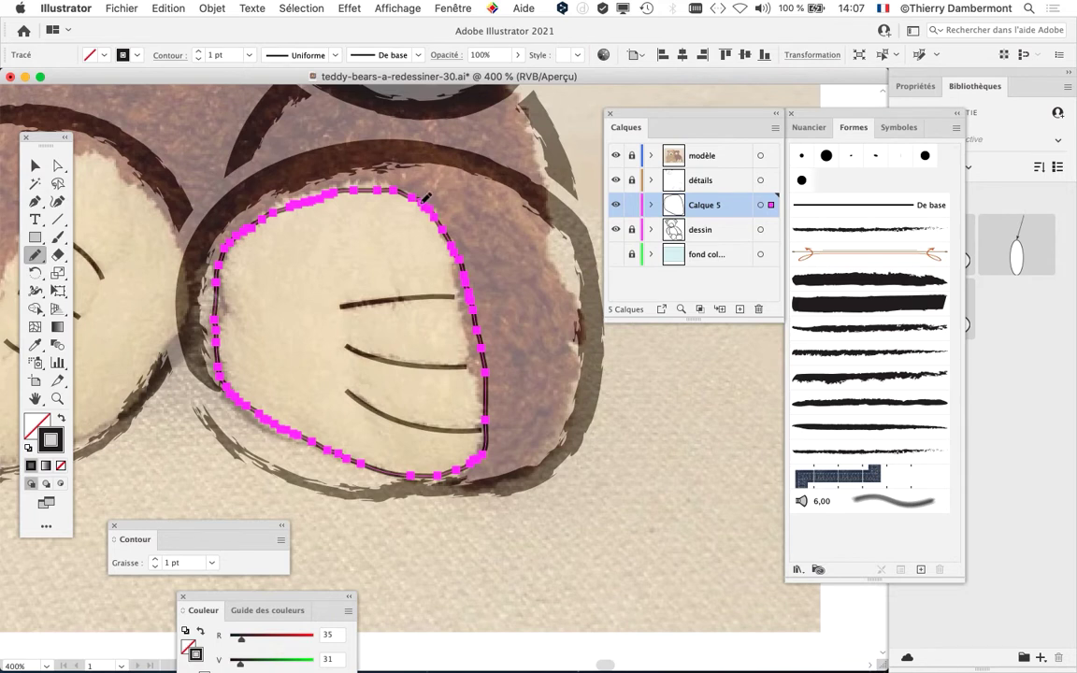
# Step: Reshape the selected foot pad outline by redrawing parts of its left, lower and right edges with the Pencil tool
pyautogui.moveTo(457, 277)
pyautogui.mouseDown()
pyautogui.moveTo(483, 447)
pyautogui.moveTo(431, 480)
pyautogui.mouseUp()
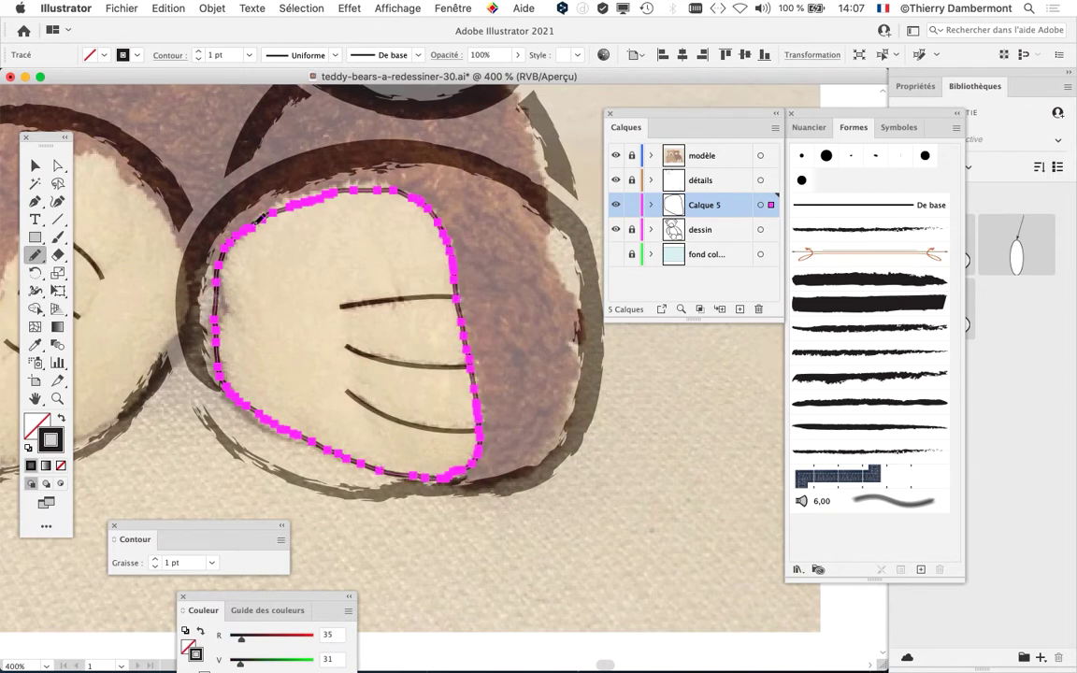
pyautogui.moveTo(245, 234)
pyautogui.mouseDown()
pyautogui.moveTo(236, 306)
pyautogui.moveTo(219, 340)
pyautogui.moveTo(225, 375)
pyautogui.moveTo(255, 413)
pyautogui.moveTo(470, 461)
pyautogui.mouseUp()
pyautogui.moveTo(412, 187); pyautogui.dragTo(356, 169)
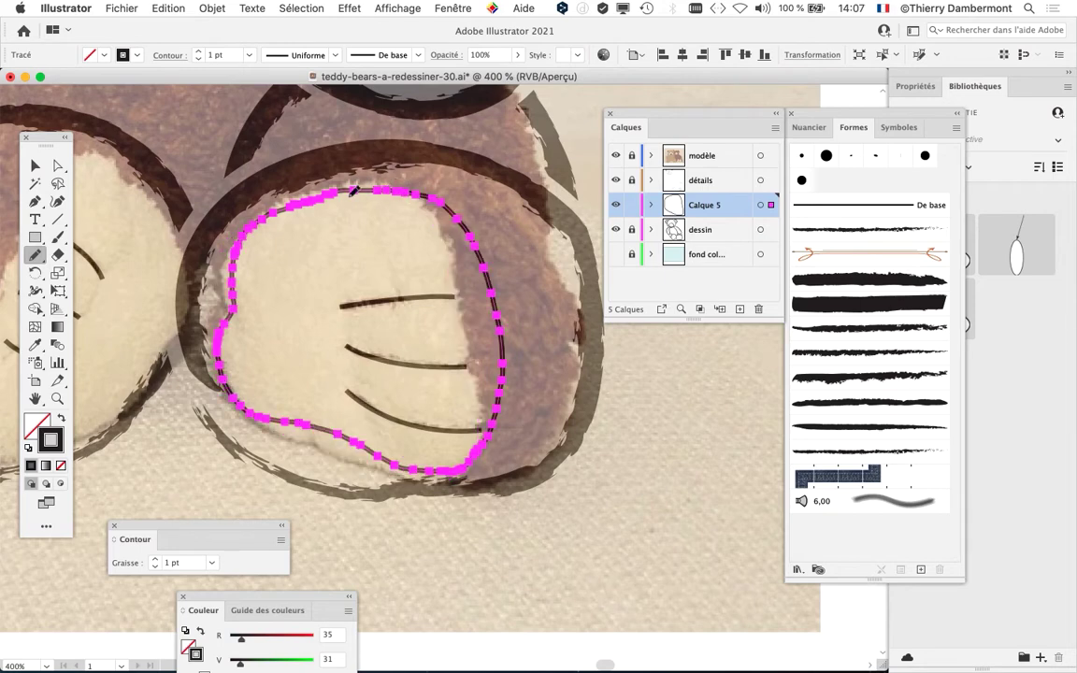
# Step: Trace the cream pad of the brown bear's left-hand foot with the Pencil tool on Calque 5
pyautogui.scroll(-1, 254, 351)
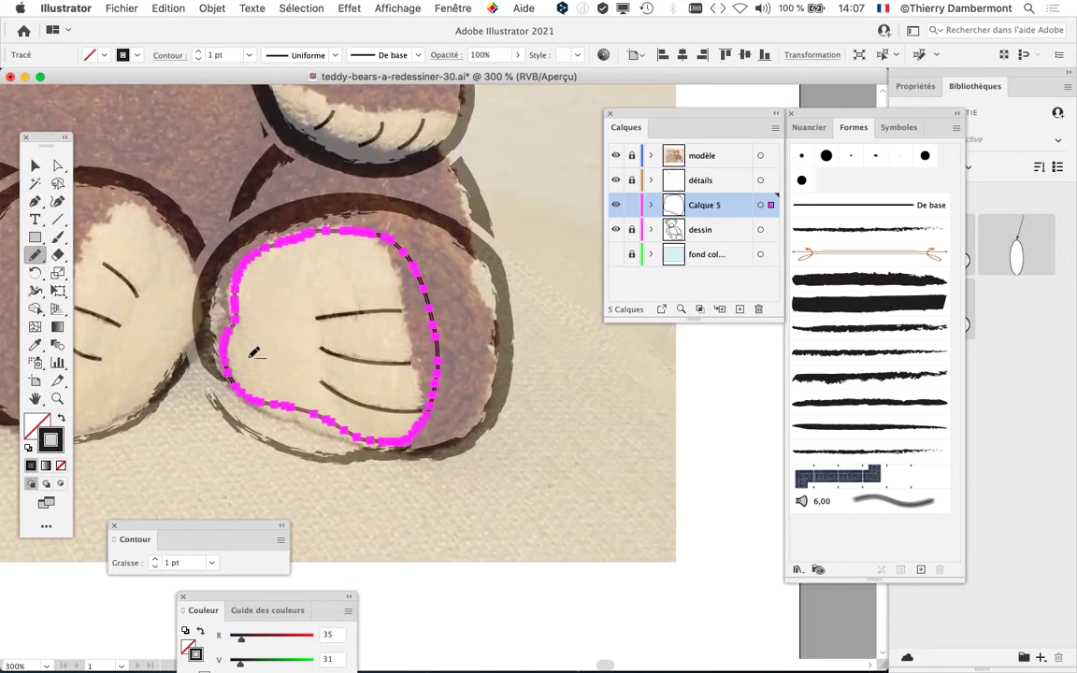
pyautogui.moveTo(312, 409); pyautogui.dragTo(552, 404)
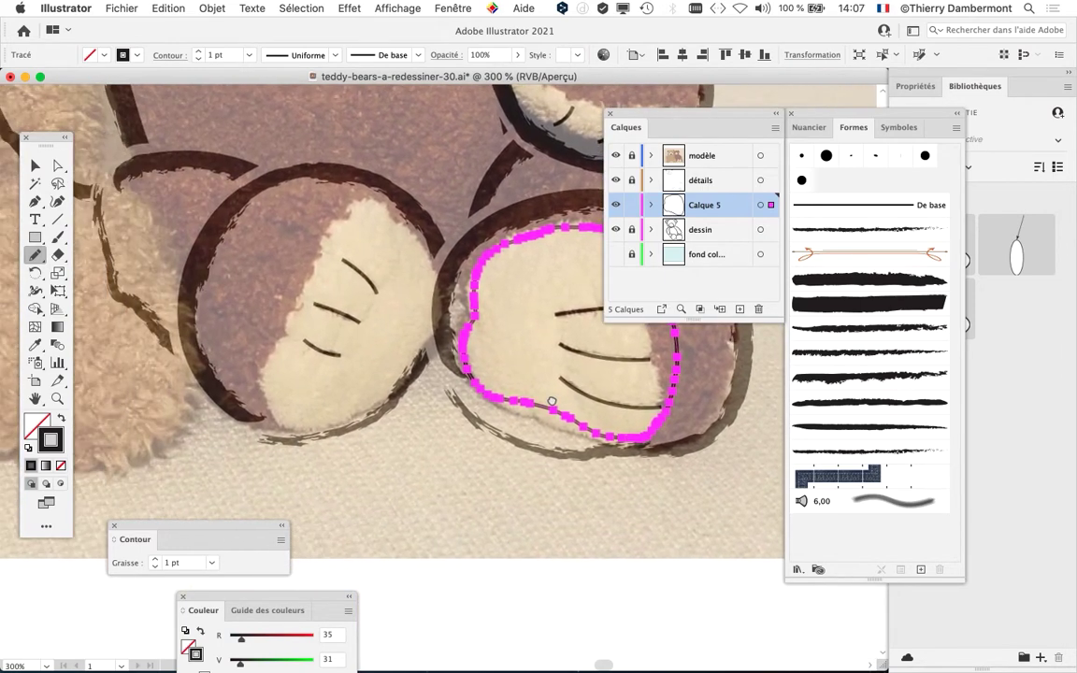
pyautogui.scroll(1, 293, 316)
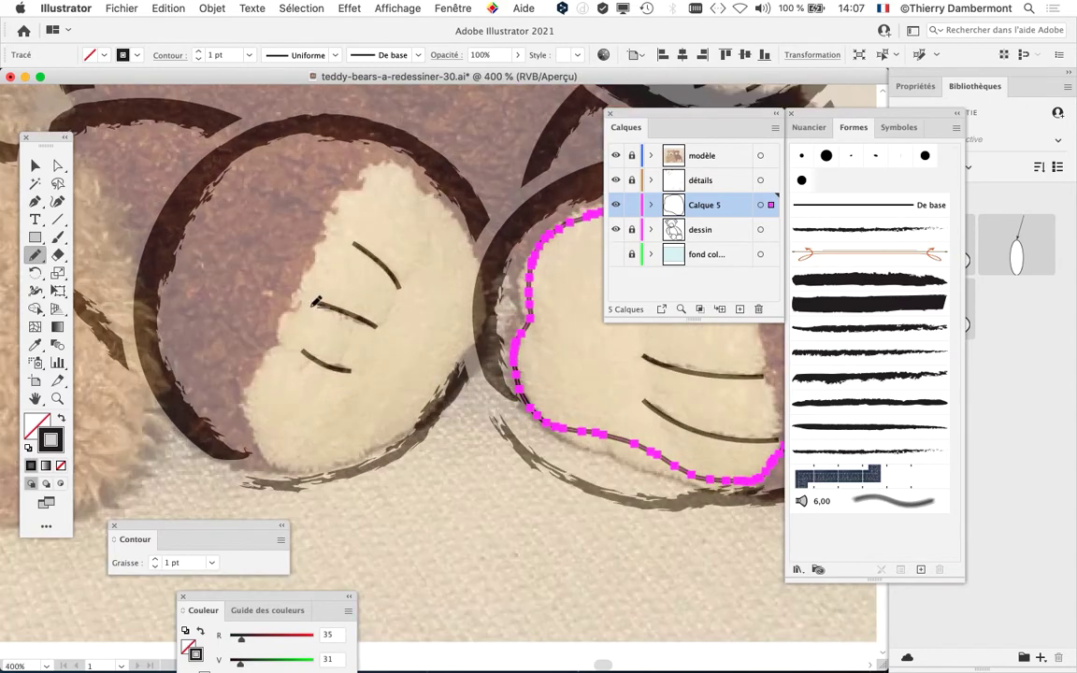
pyautogui.moveTo(292, 318)
pyautogui.mouseDown()
pyautogui.moveTo(346, 198)
pyautogui.moveTo(370, 176)
pyautogui.moveTo(389, 171)
pyautogui.moveTo(433, 199)
pyautogui.moveTo(462, 272)
pyautogui.moveTo(457, 330)
pyautogui.moveTo(422, 404)
pyautogui.moveTo(341, 460)
pyautogui.moveTo(272, 477)
pyautogui.moveTo(249, 411)
pyautogui.mouseUp()
pyautogui.moveTo(292, 301); pyautogui.dragTo(293, 299)
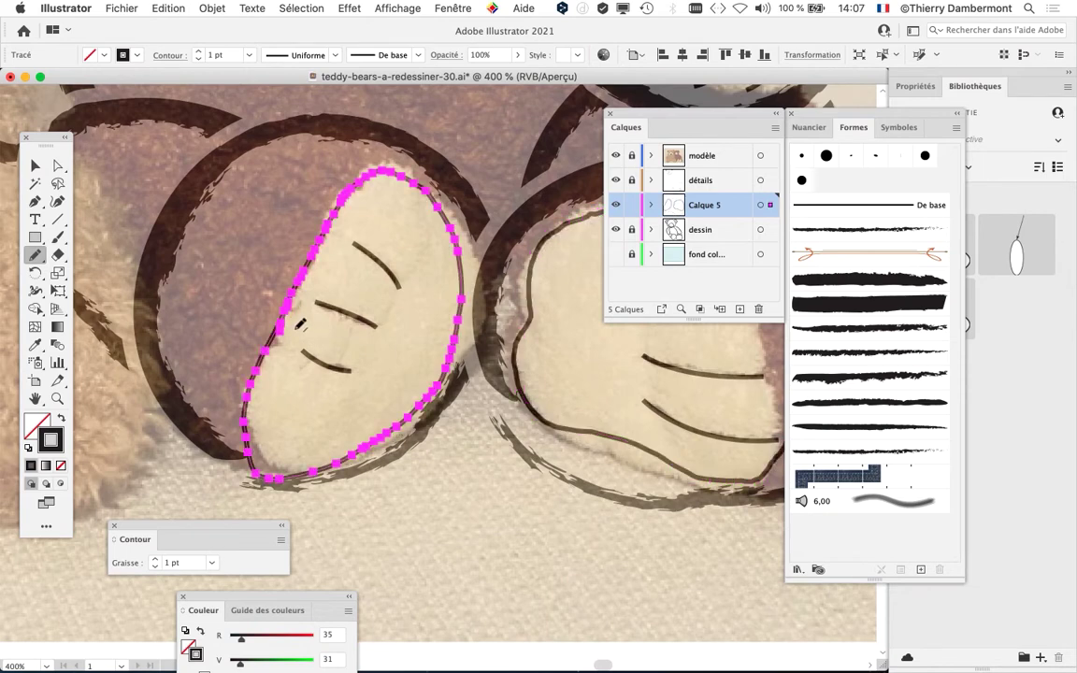
pyautogui.scroll(3, 301, 322)
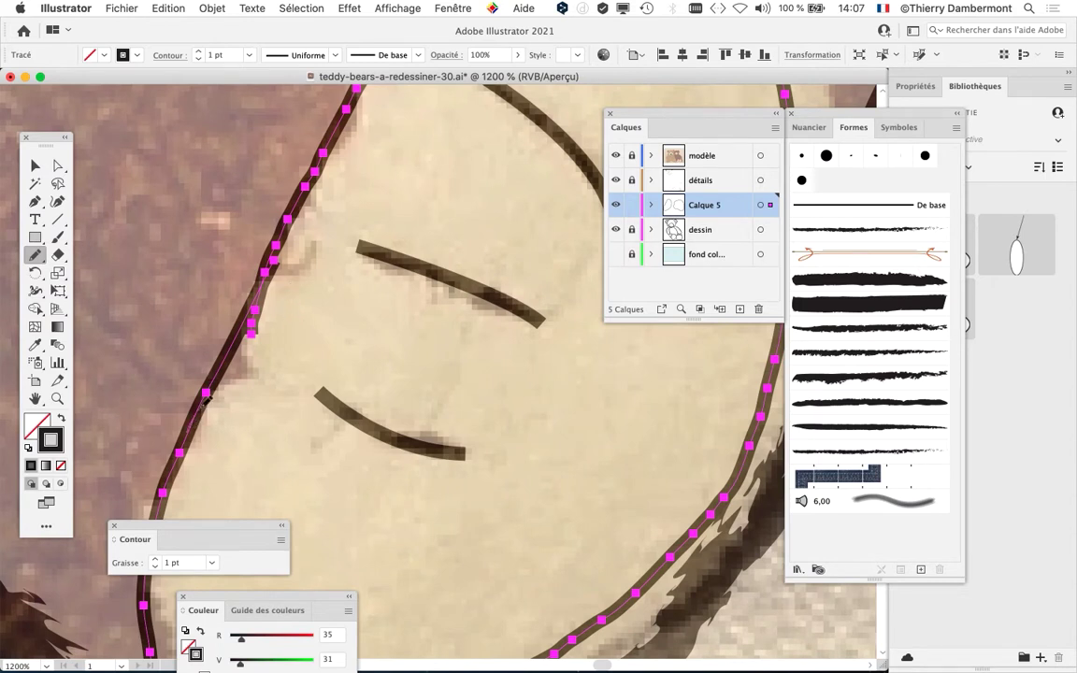
# Step: Redraw the left and lower edges of the left-hand foot pad outline with the Pencil tool to smooth its contour
pyautogui.moveTo(206, 400)
pyautogui.mouseDown()
pyautogui.moveTo(261, 234)
pyautogui.moveTo(304, 200)
pyautogui.moveTo(309, 178)
pyautogui.mouseUp()
pyautogui.press('super+minus')
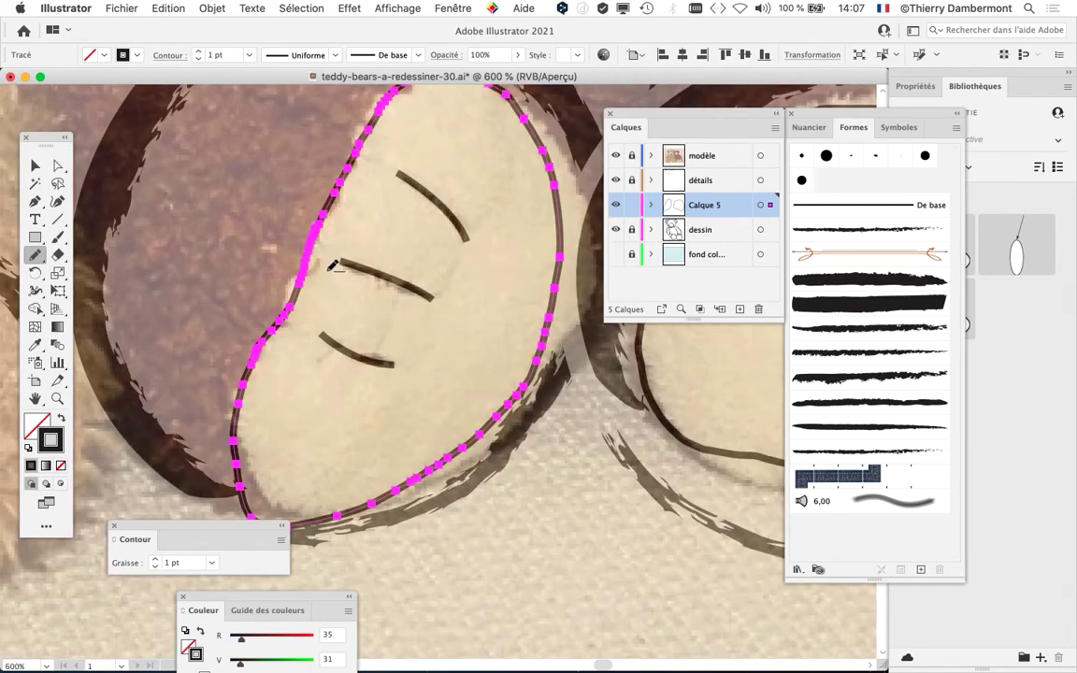
pyautogui.press('super+minus')
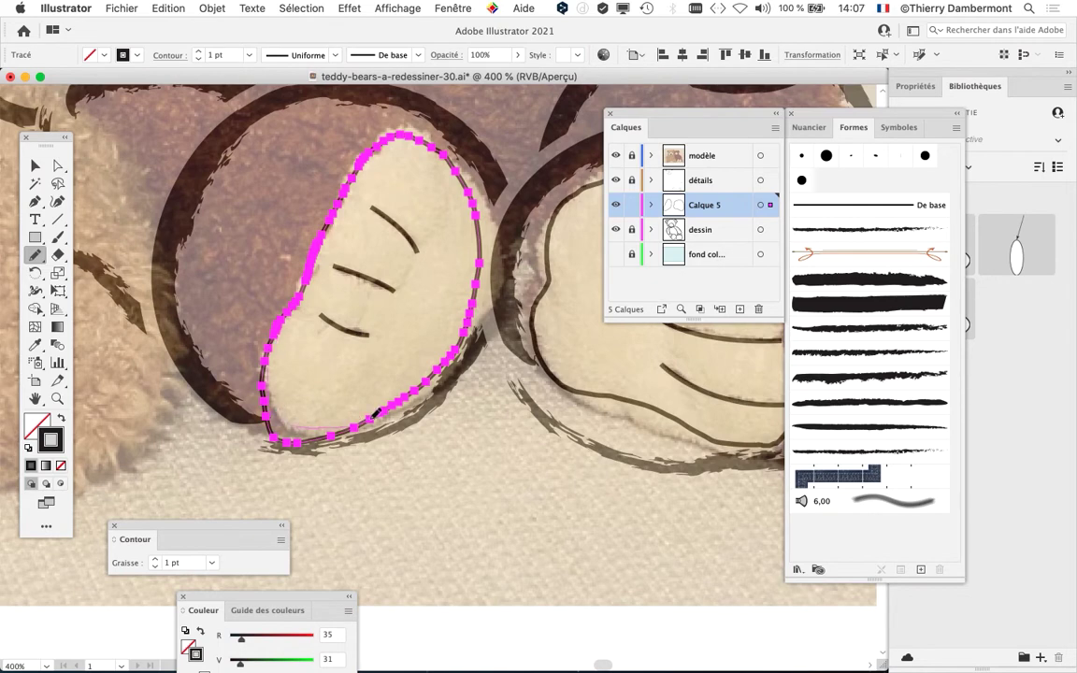
pyautogui.moveTo(372, 418); pyautogui.dragTo(373, 417)
pyautogui.press('super+minus')
pyautogui.press('super+minus')
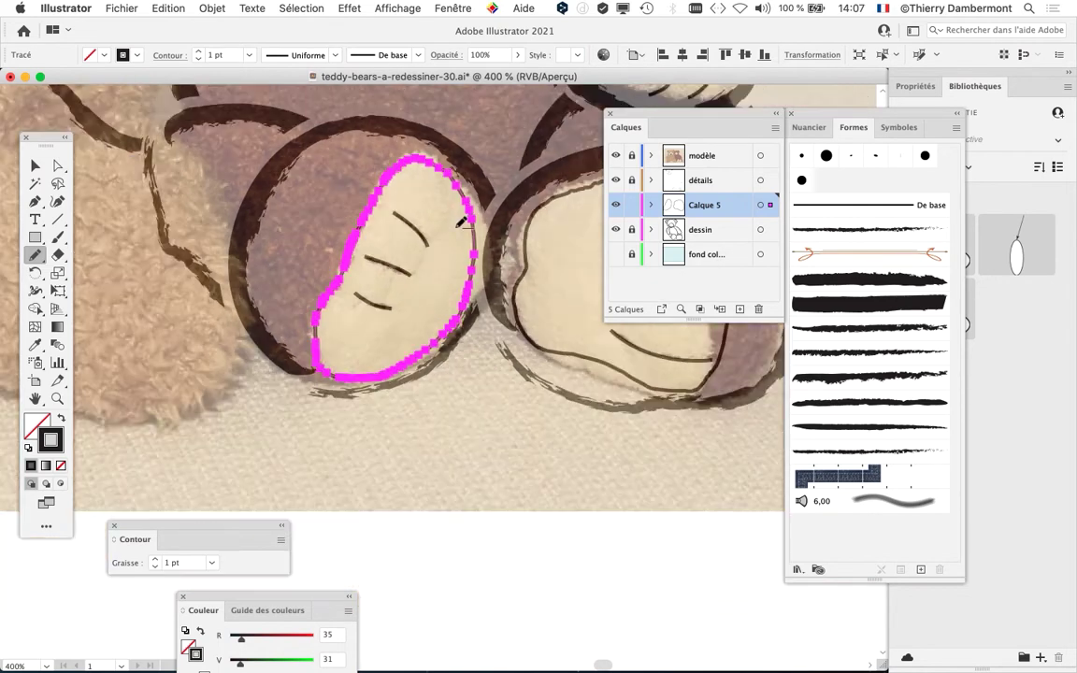
# Step: Try to trace the cream paw pad of the right-hand arm closely along its visible edge, and undo the trace
pyautogui.moveTo(396, 227); pyautogui.dragTo(194, 372)
pyautogui.keyDown('super'); pyautogui.click(301, 265); pyautogui.keyUp('super')
pyautogui.keyDown('super'); pyautogui.click(301, 265); pyautogui.keyUp('super')
pyautogui.moveTo(279, 261); pyautogui.dragTo(192, 308)
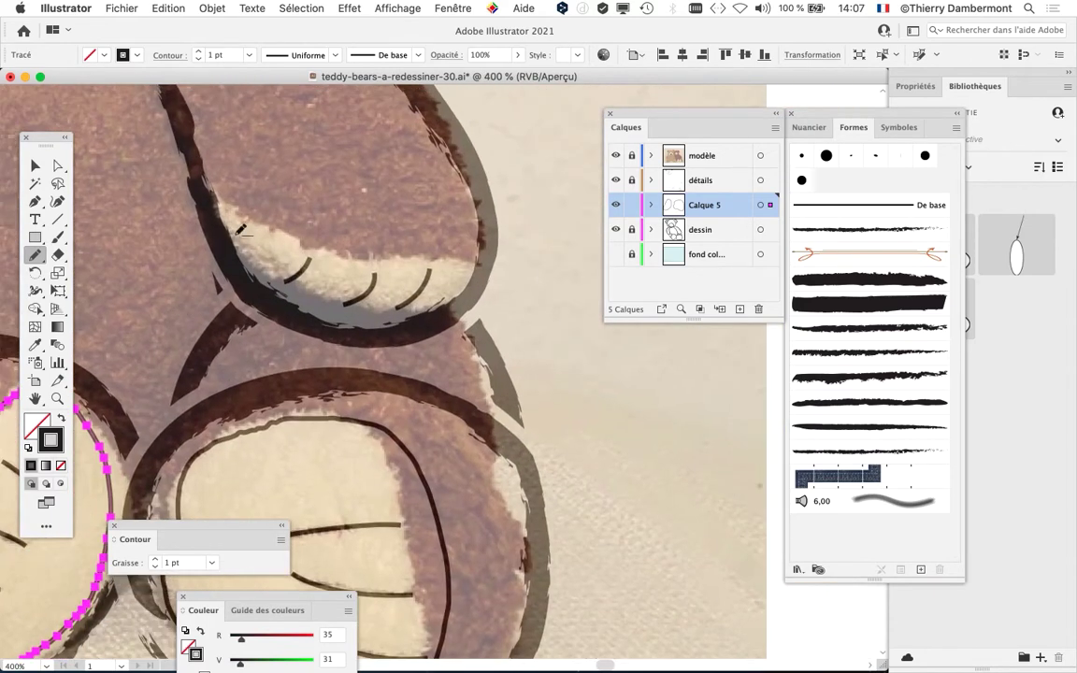
pyautogui.keyDown('super'); pyautogui.click(243, 230); pyautogui.keyUp('super')
pyautogui.moveTo(248, 239)
pyautogui.mouseDown()
pyautogui.moveTo(305, 297)
pyautogui.moveTo(439, 328)
pyautogui.moveTo(554, 318)
pyautogui.moveTo(589, 277)
pyautogui.moveTo(383, 264)
pyautogui.moveTo(232, 187)
pyautogui.mouseUp()
pyautogui.press('super+minus')
pyautogui.press('super+minus')
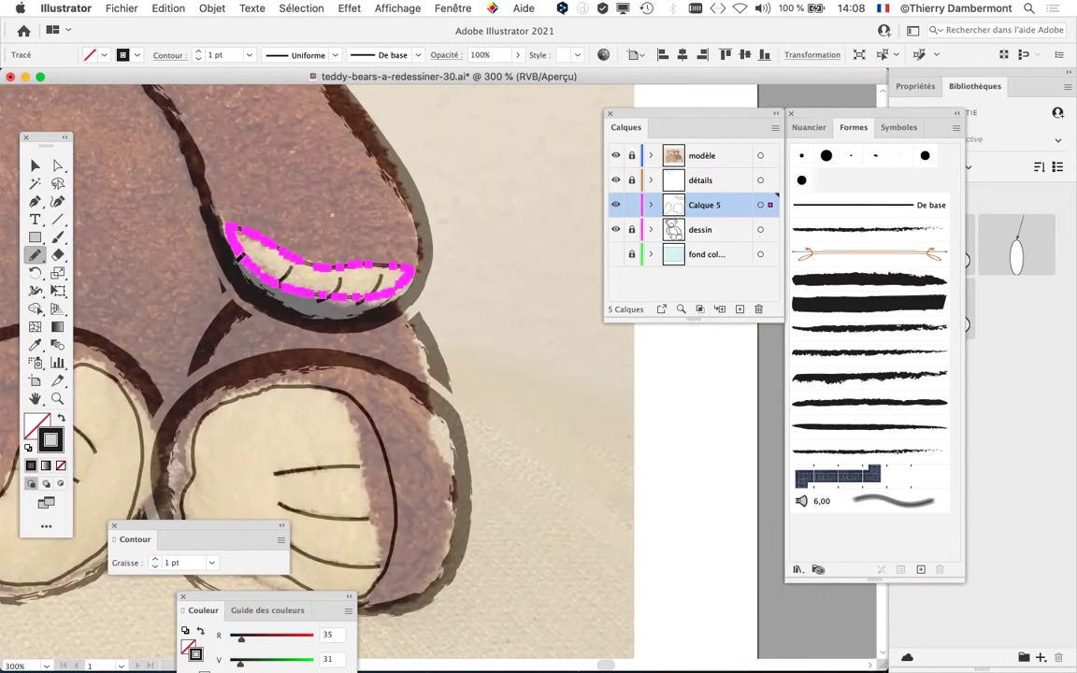
pyautogui.moveTo(308, 299); pyautogui.dragTo(398, 308)
pyautogui.press('super+plus')
pyautogui.press('super+plus')
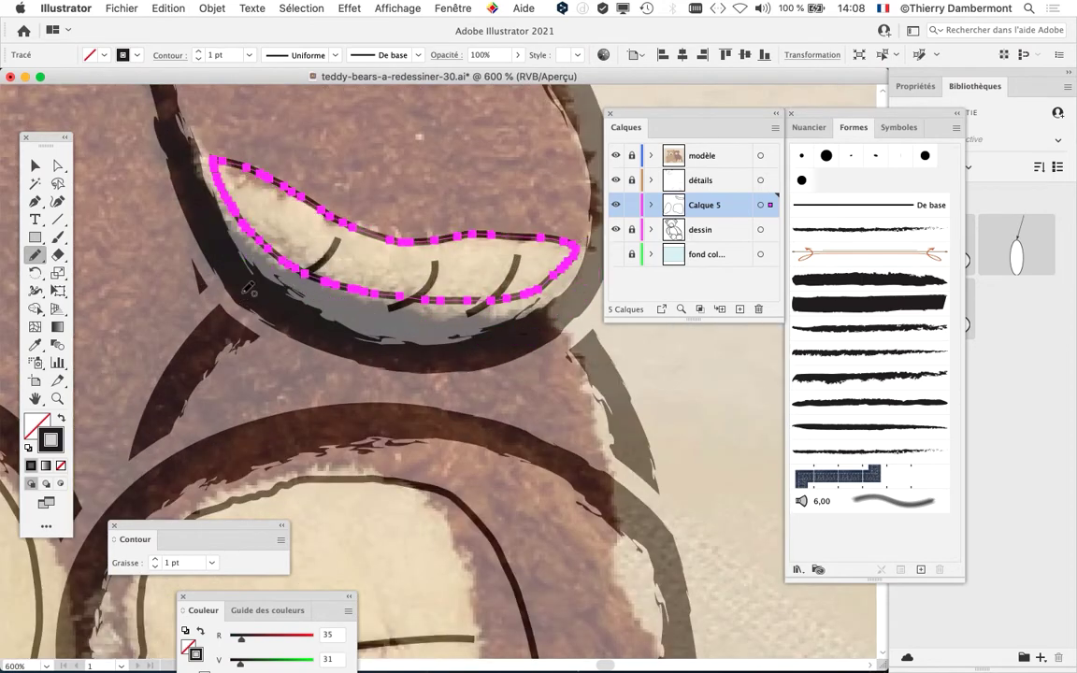
pyautogui.press('super+z')
# Step: Trace the cream paw pad of the right-hand arm with the Pencil tool, running its lower edge under the black arm outline
pyautogui.moveTo(232, 274); pyautogui.dragTo(179, 314)
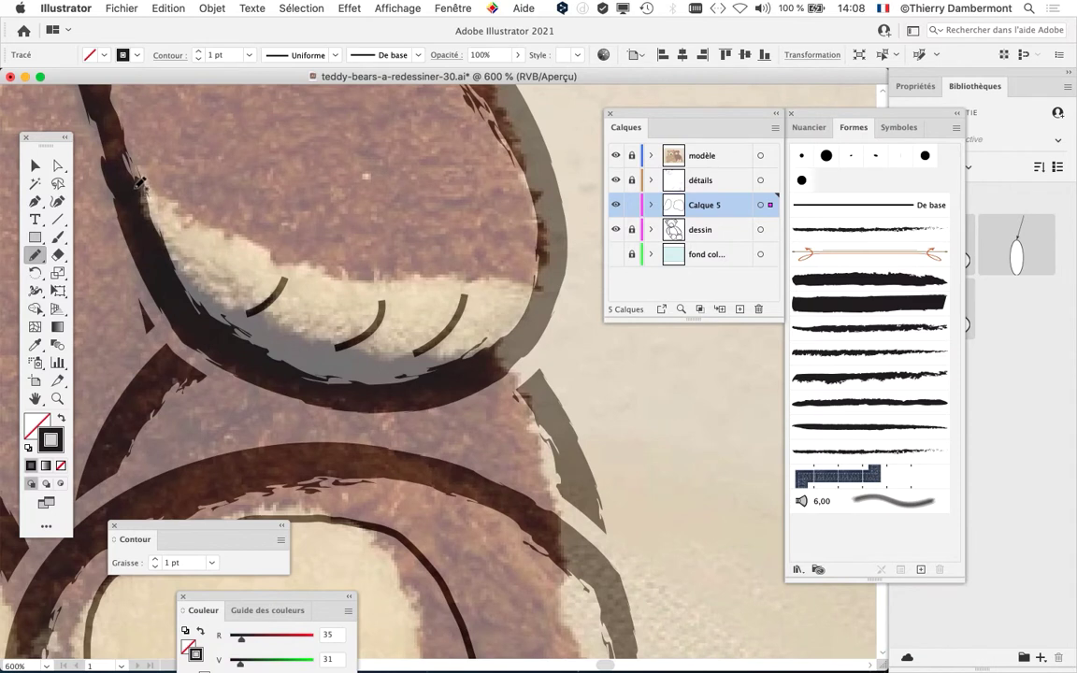
pyautogui.moveTo(140, 190)
pyautogui.mouseDown()
pyautogui.moveTo(162, 270)
pyautogui.moveTo(206, 324)
pyautogui.moveTo(343, 375)
pyautogui.moveTo(471, 355)
pyautogui.moveTo(507, 338)
pyautogui.moveTo(542, 301)
pyautogui.moveTo(540, 288)
pyautogui.moveTo(325, 269)
pyautogui.moveTo(135, 183)
pyautogui.mouseUp()
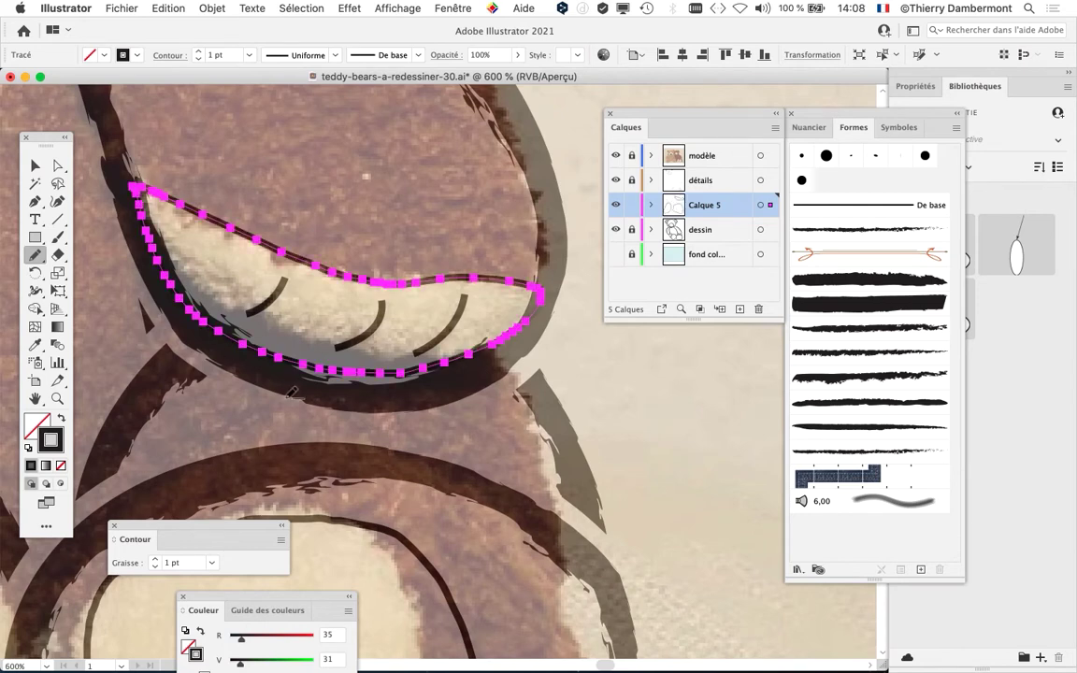
pyautogui.scroll(-3, 293, 393)
pyautogui.moveTo(247, 415); pyautogui.dragTo(590, 413)
pyautogui.moveTo(416, 403); pyautogui.dragTo(338, 548)
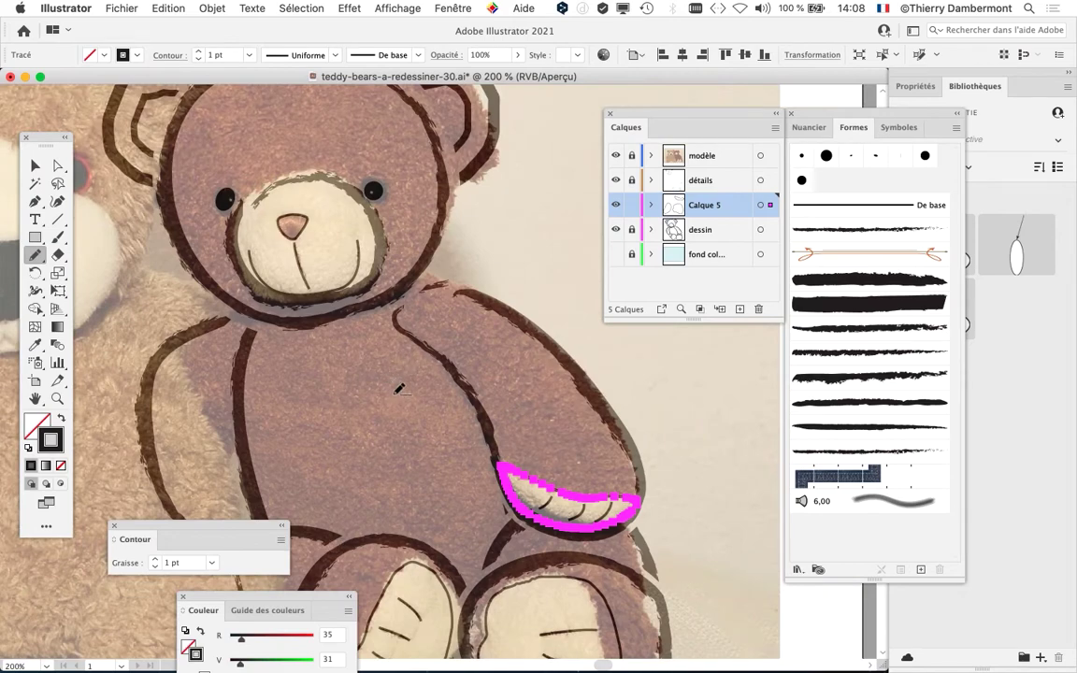
# Step: Expand Calque 5 to list its traced paths and enlarge the layer list so that every layer fits
pyautogui.scroll(-3, 364, 350)
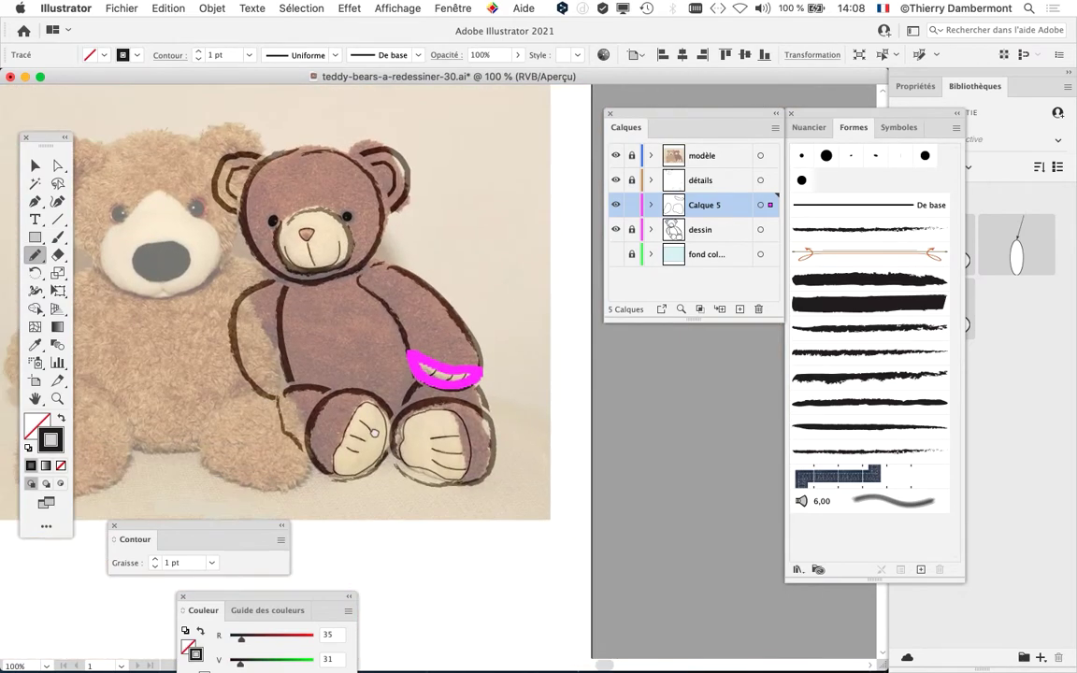
pyautogui.moveTo(375, 433); pyautogui.dragTo(335, 320)
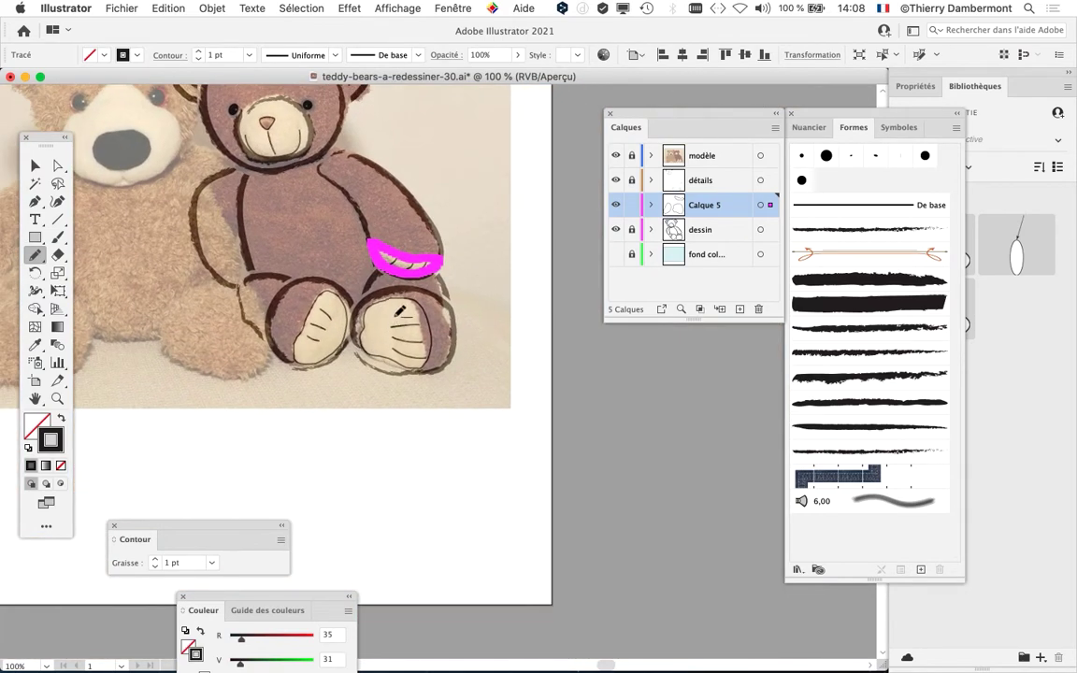
pyautogui.scroll(2, 389, 313)
pyautogui.click(652, 205)
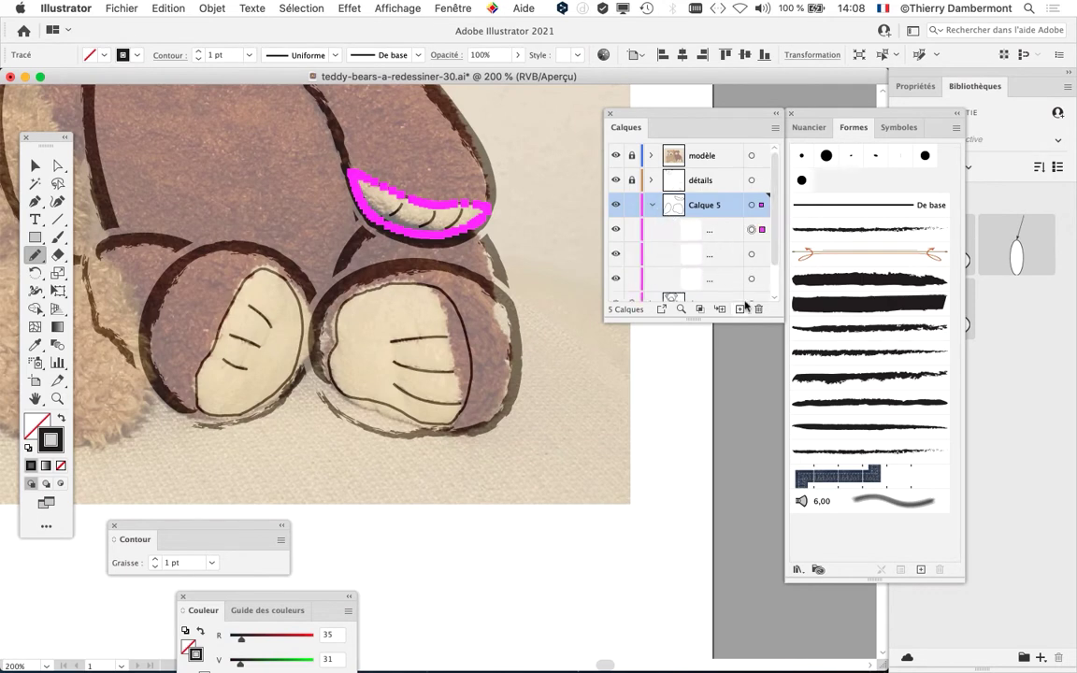
pyautogui.moveTo(748, 320); pyautogui.dragTo(748, 405)
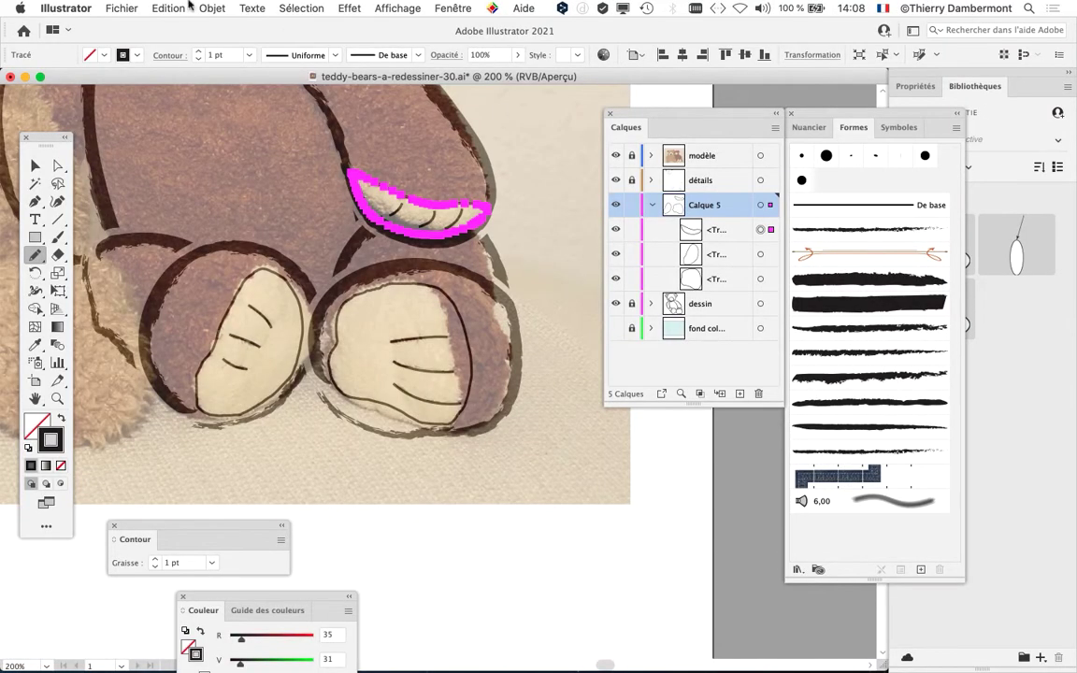
# Step: Save the document under the new name teddy-bears-a-redessiner-31.ai with the default Illustrator options
pyautogui.click(107, 8)
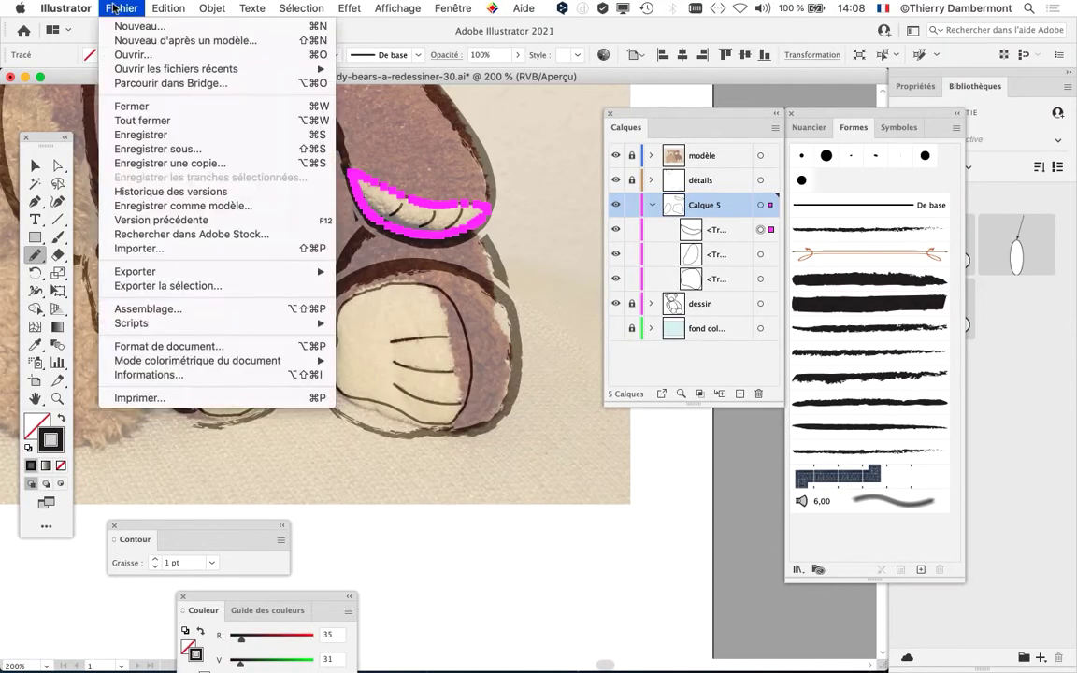
pyautogui.click(159, 148)
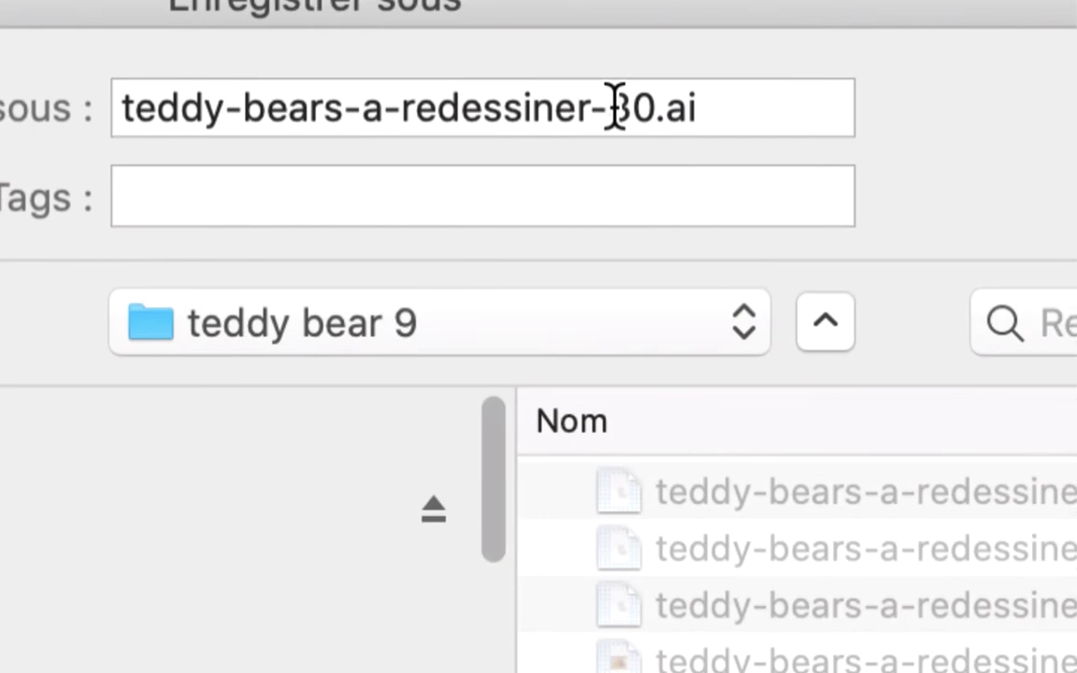
pyautogui.moveTo(635, 109); pyautogui.dragTo(649, 123)
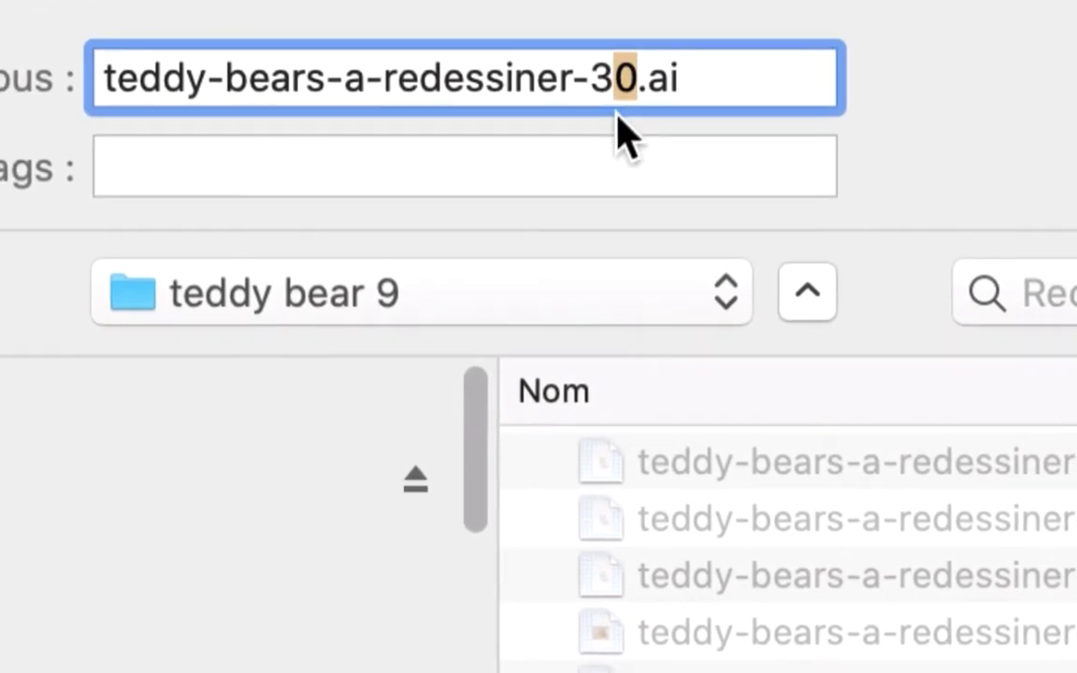
pyautogui.write('1')
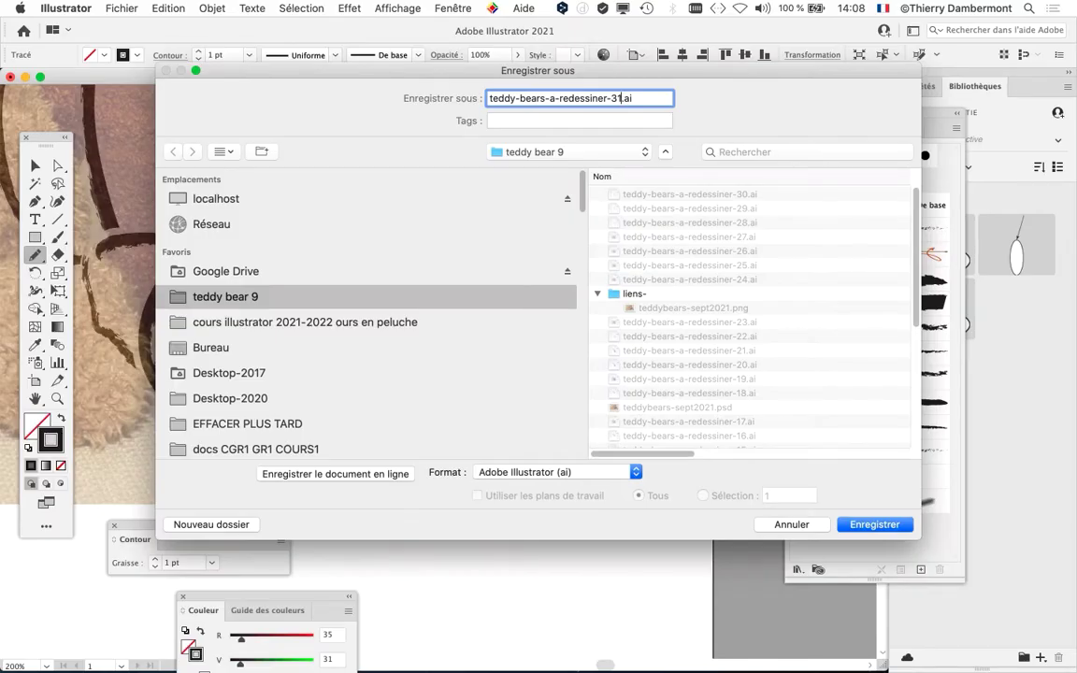
pyautogui.press('Return')
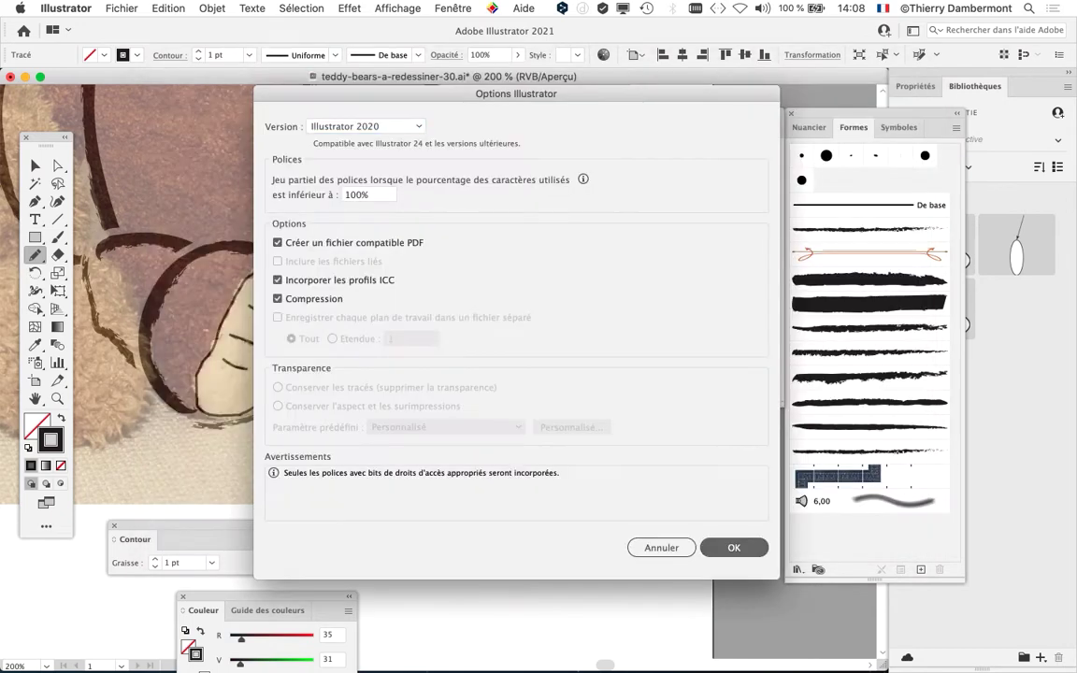
pyautogui.press('Return')
pyautogui.press('super+minus')
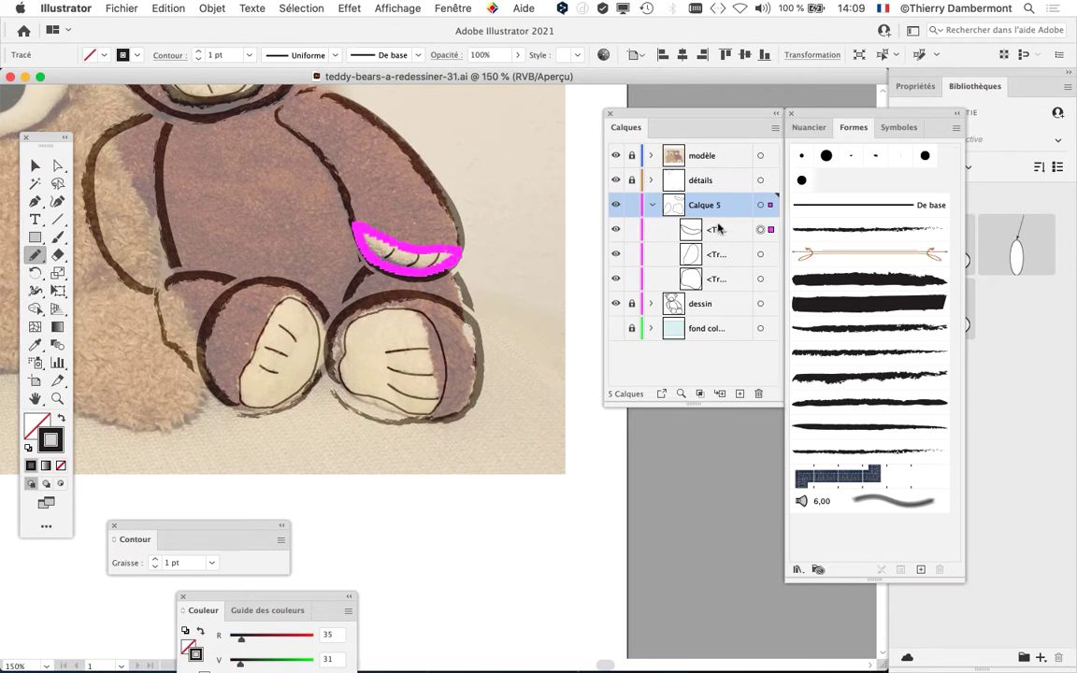
# Step: Unlock the dessin layer, move all traced pads from Calque 5 into it, and delete the empty Calque 5
pyautogui.click(652, 206)
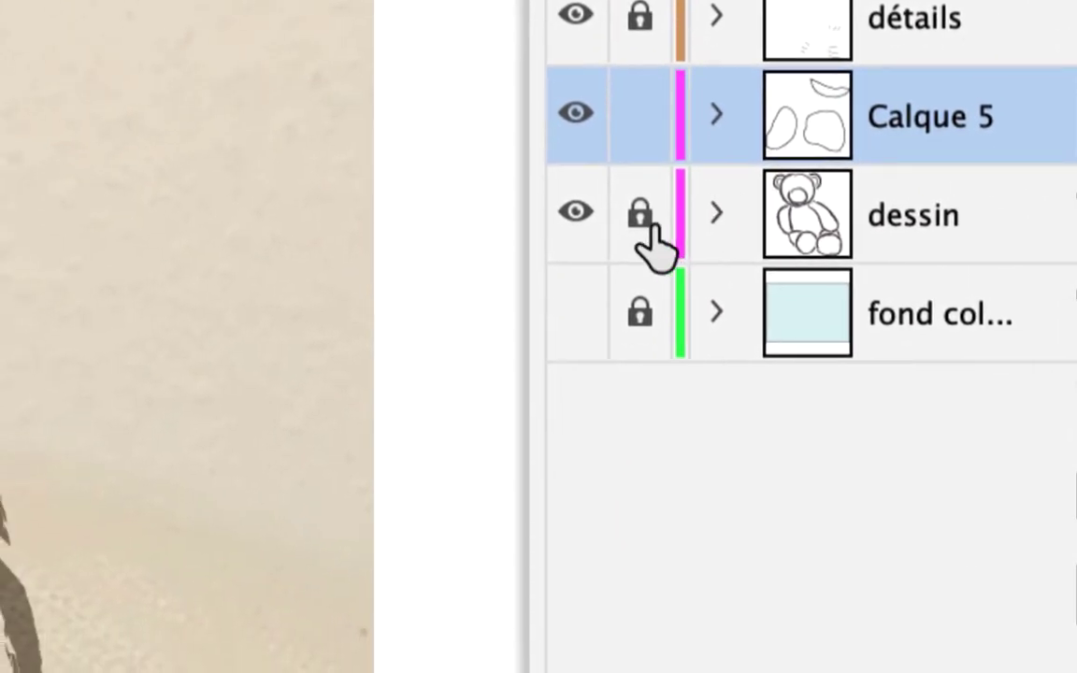
pyautogui.click(643, 222)
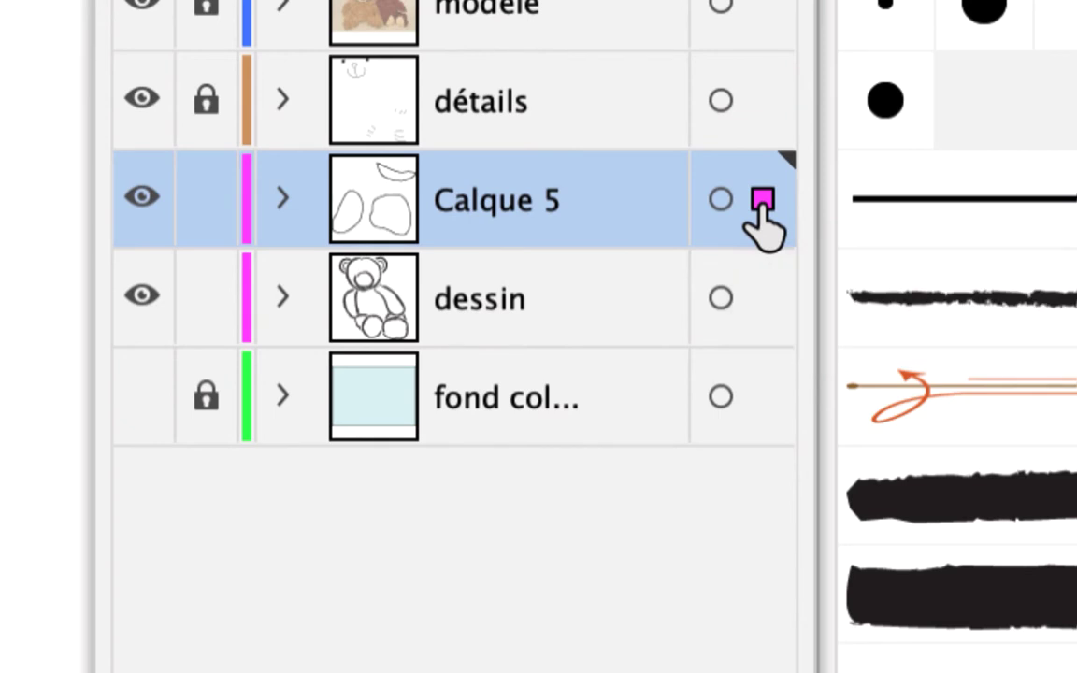
pyautogui.click(762, 299)
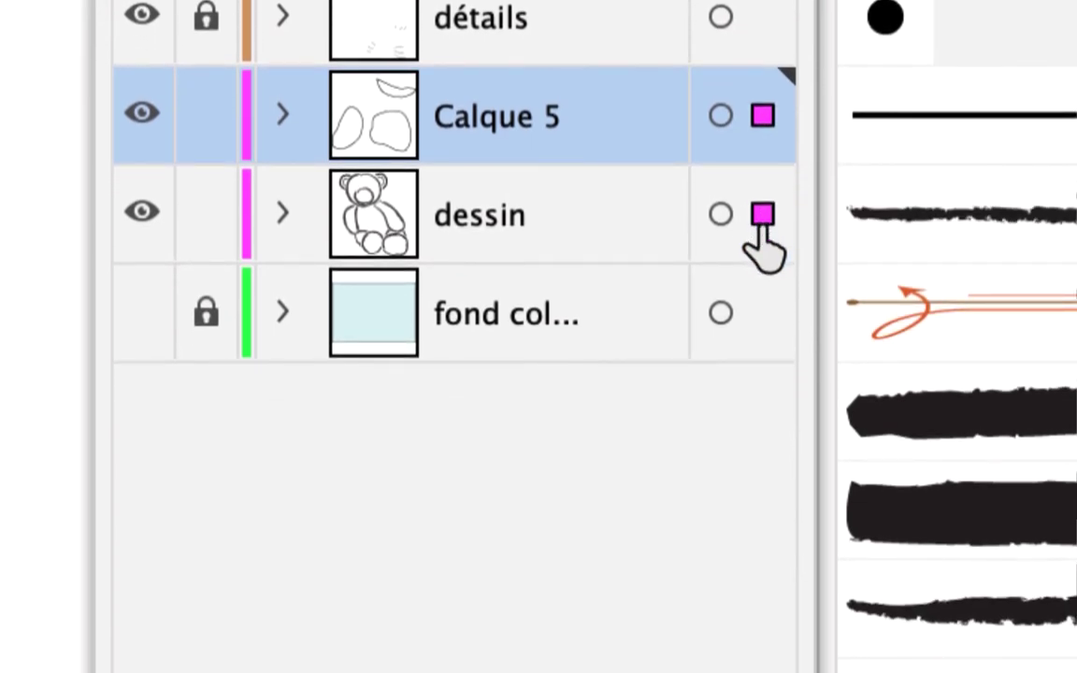
pyautogui.moveTo(763, 116); pyautogui.dragTo(763, 227)
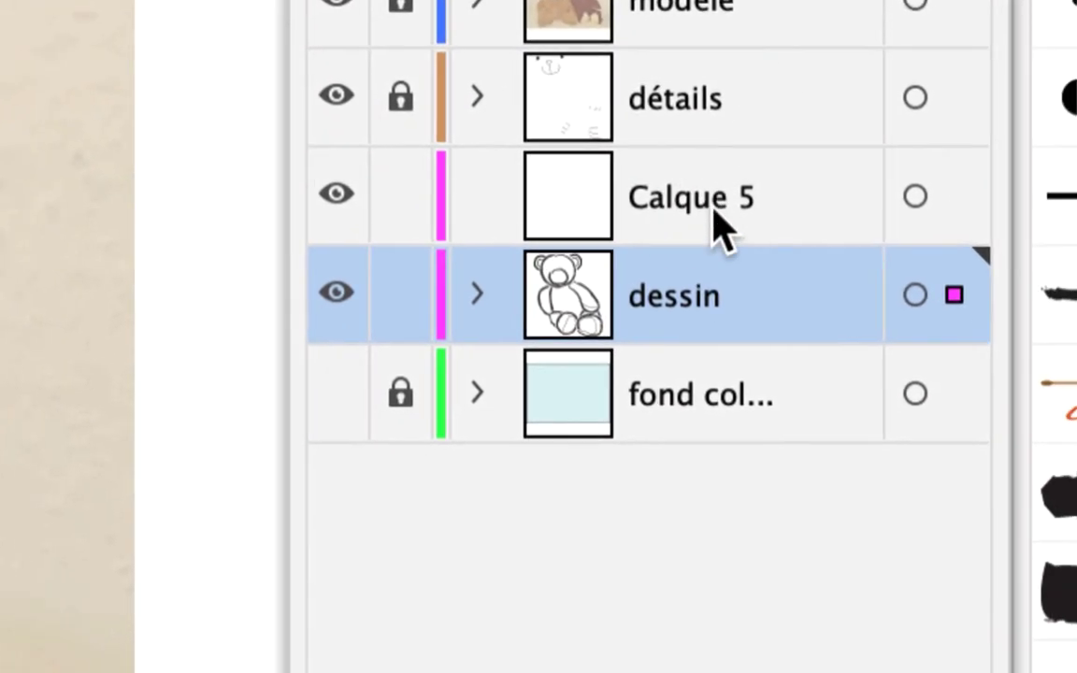
pyautogui.click(715, 213)
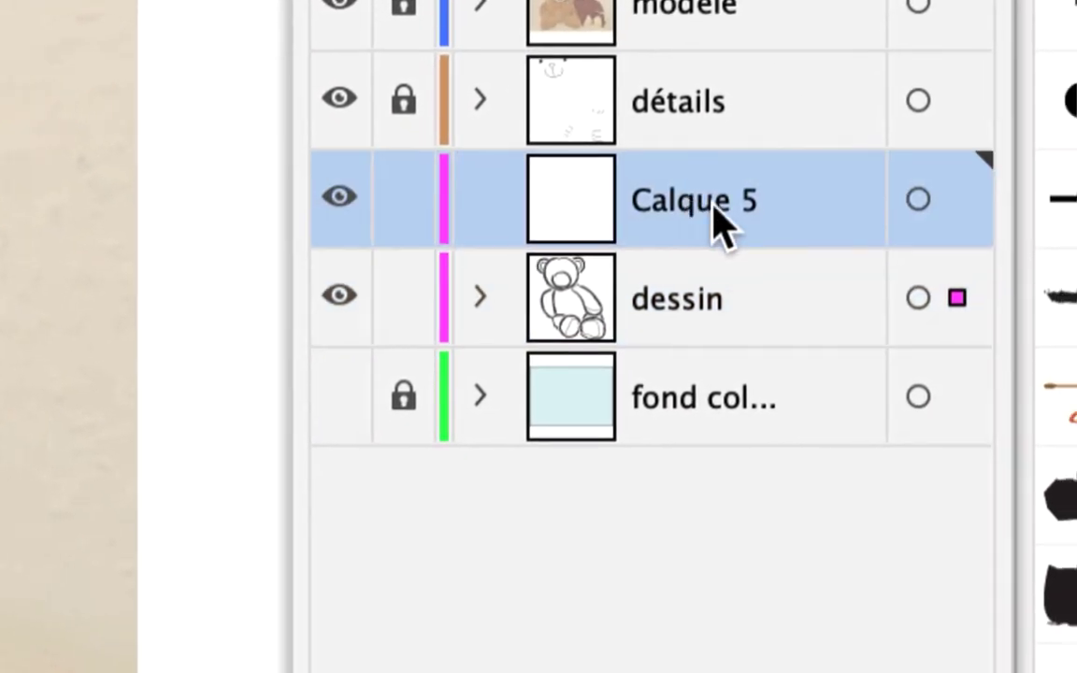
pyautogui.moveTo(708, 206); pyautogui.dragTo(753, 361)
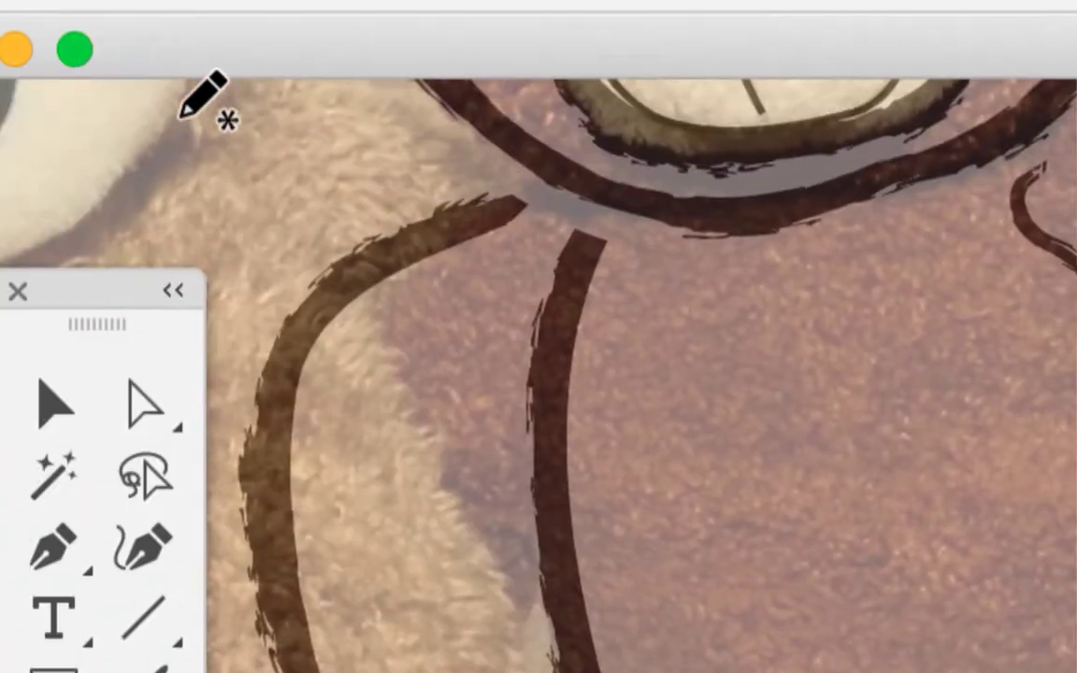
# Step: Select the bear's foot, arm and body outlines one at a time with the Selection tool to examine their underlying paths
pyautogui.click(54, 404)
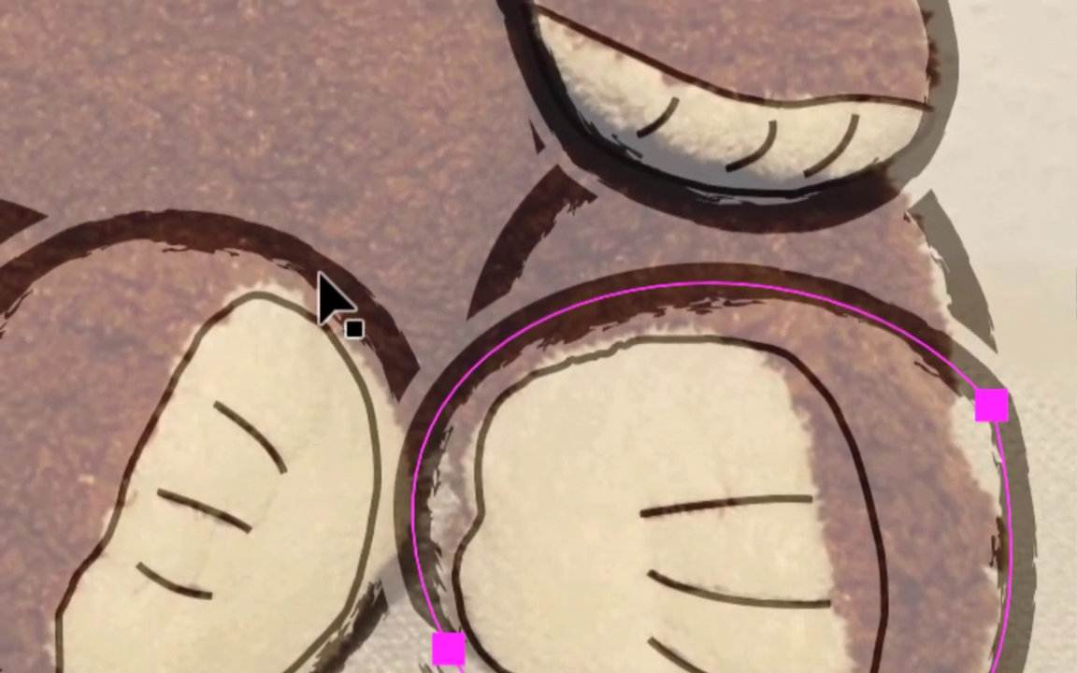
pyautogui.click(202, 148)
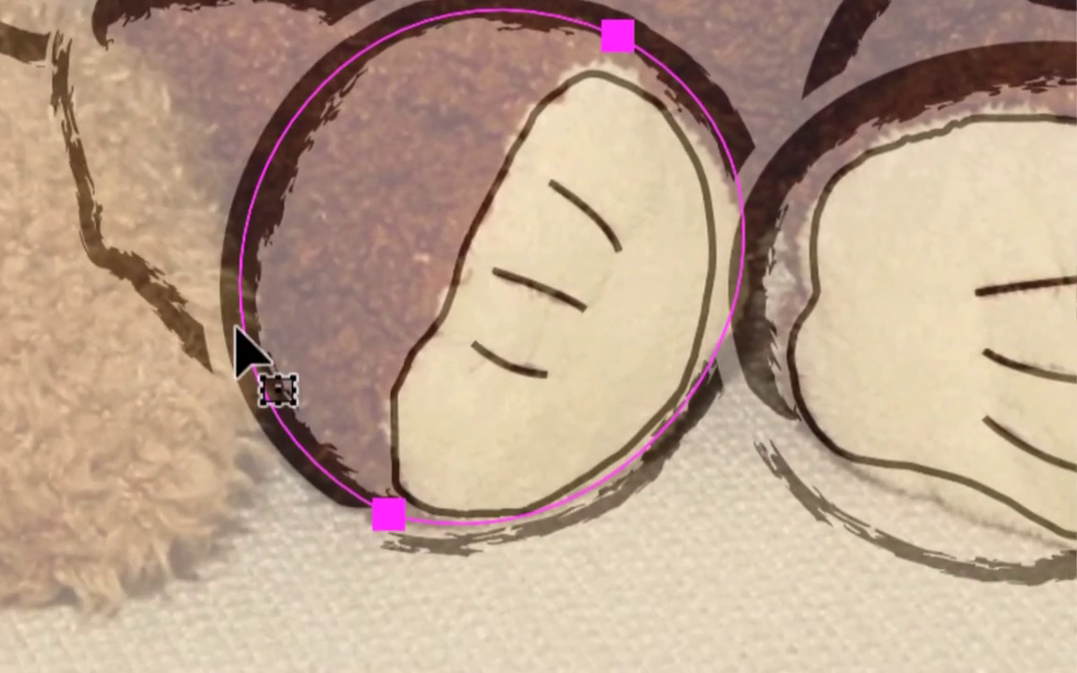
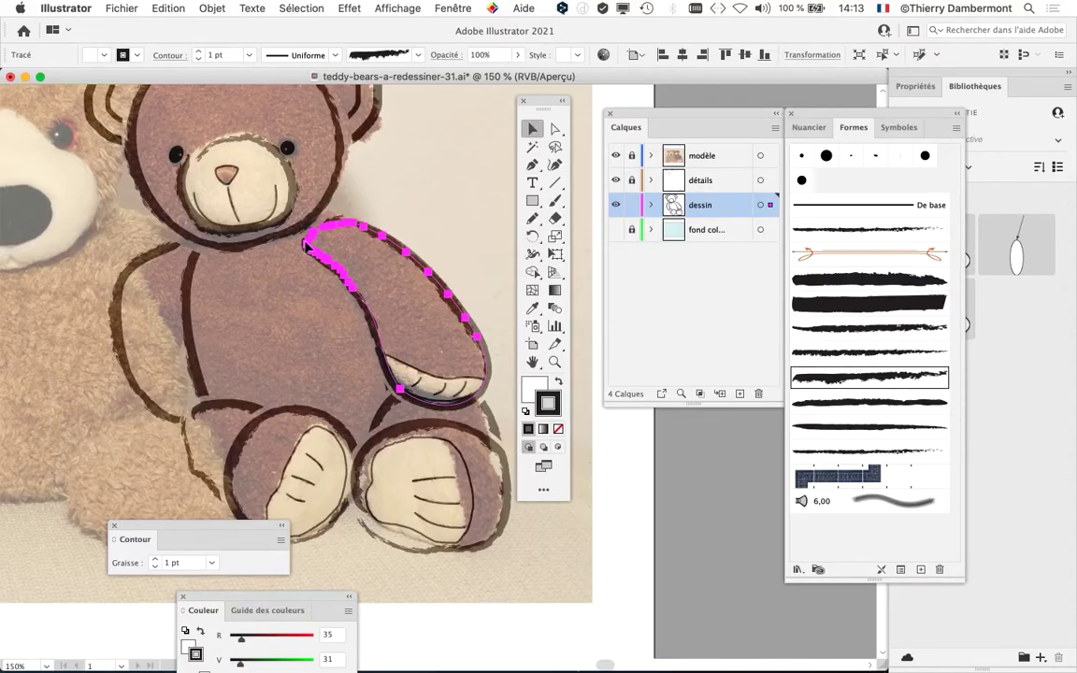
pyautogui.click(417, 216)
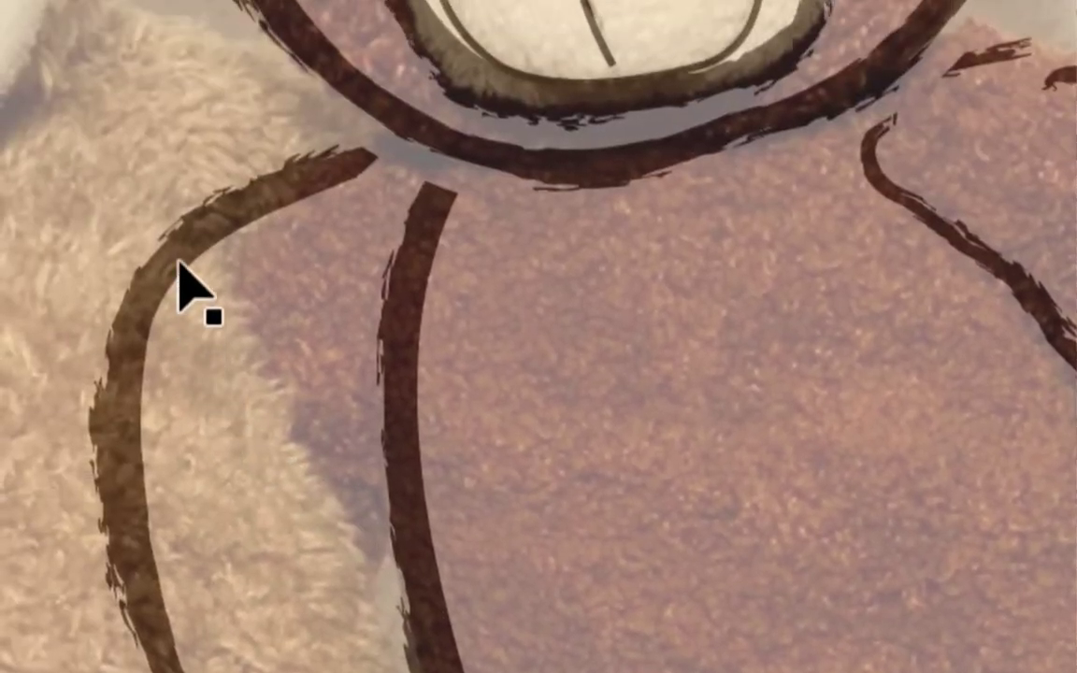
pyautogui.click(180, 263)
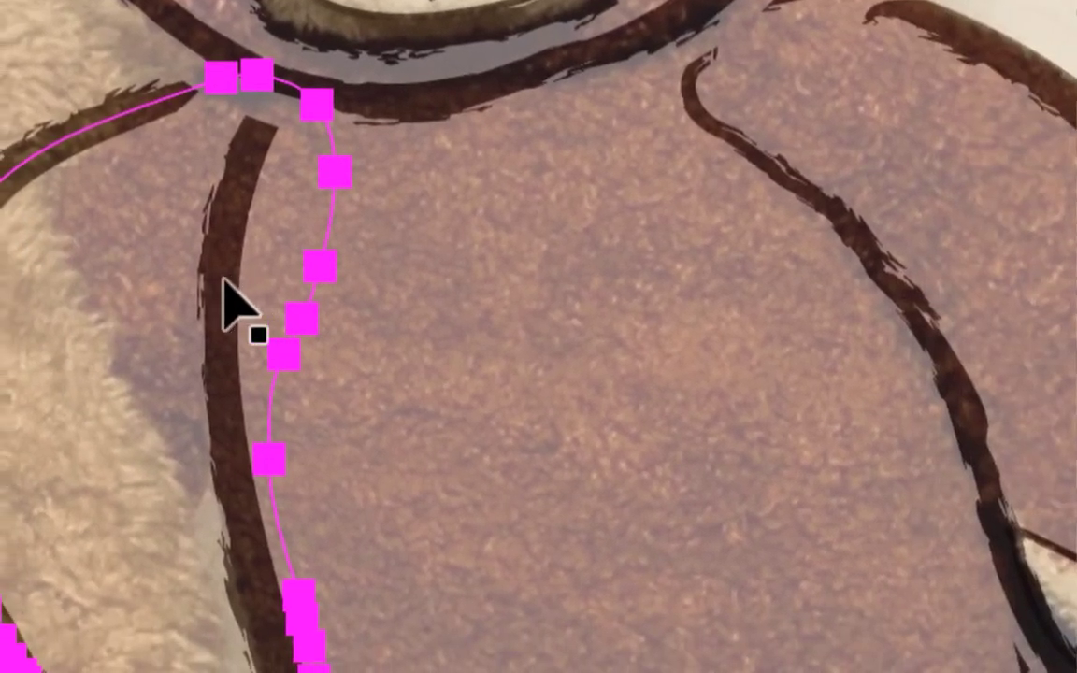
pyautogui.click(402, 351)
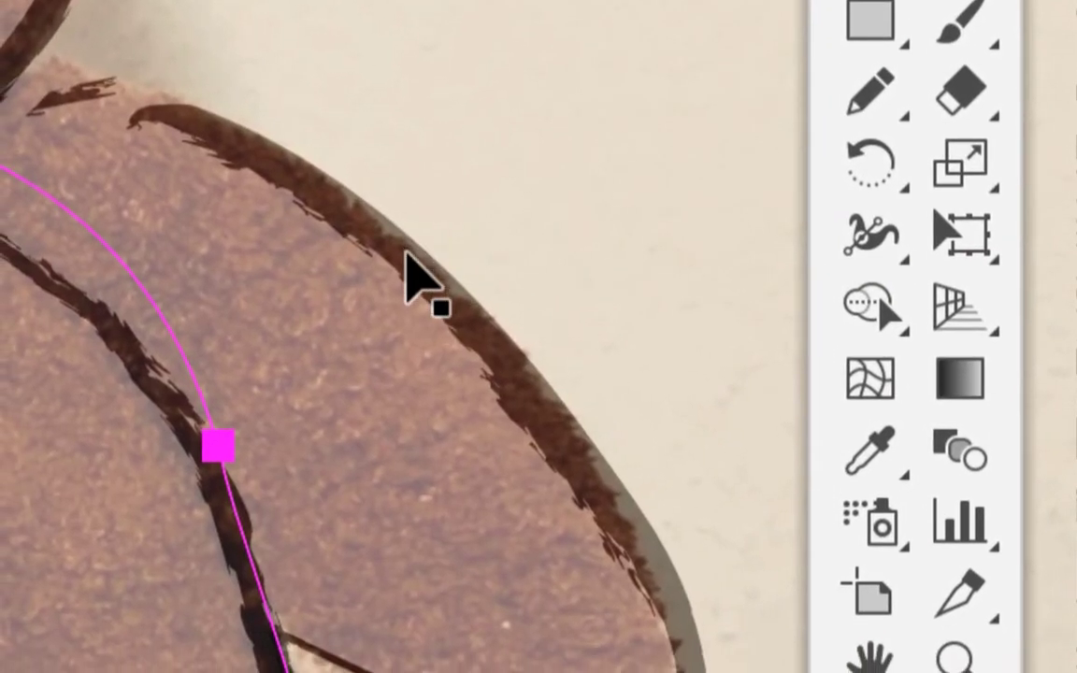
pyautogui.click(828, 154)
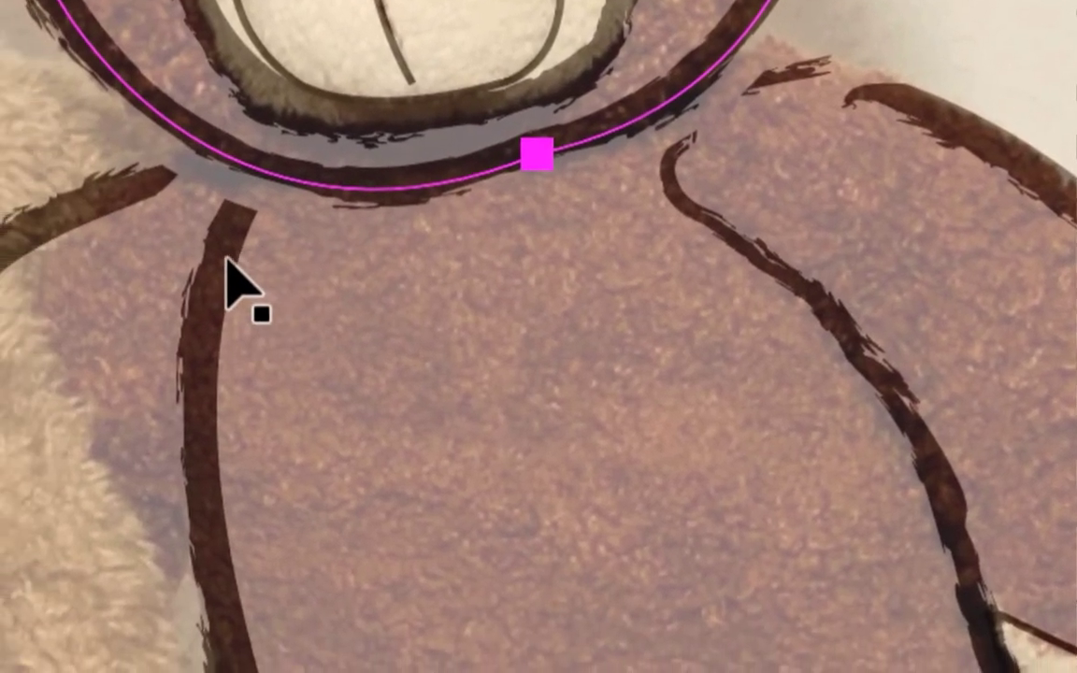
pyautogui.click(13, 329)
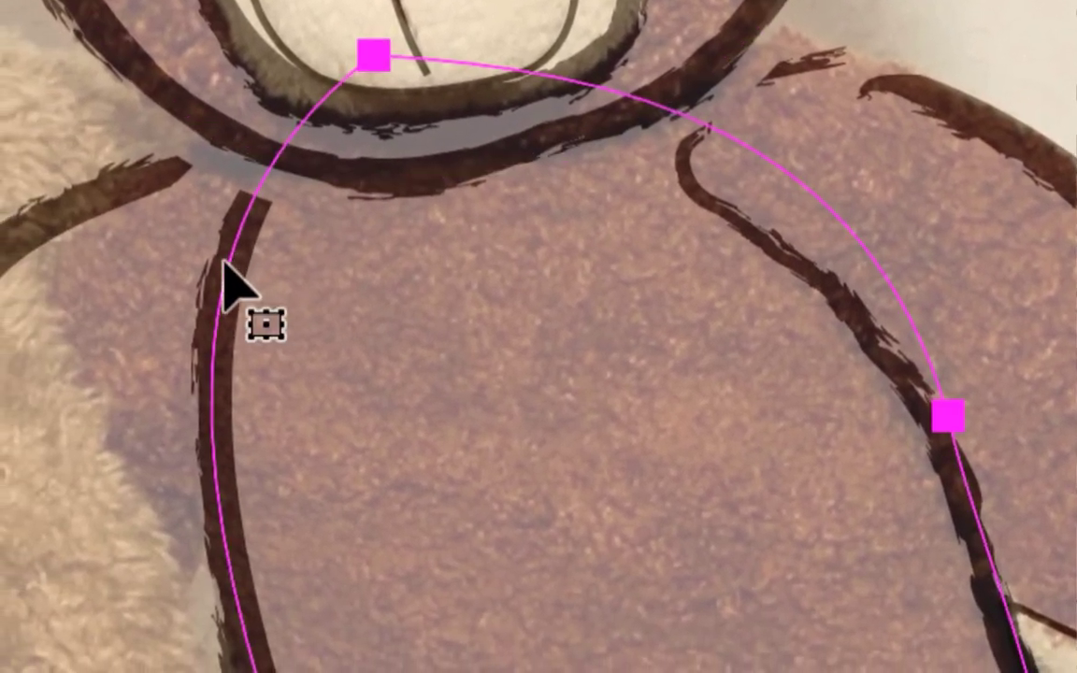
pyautogui.click(177, 258)
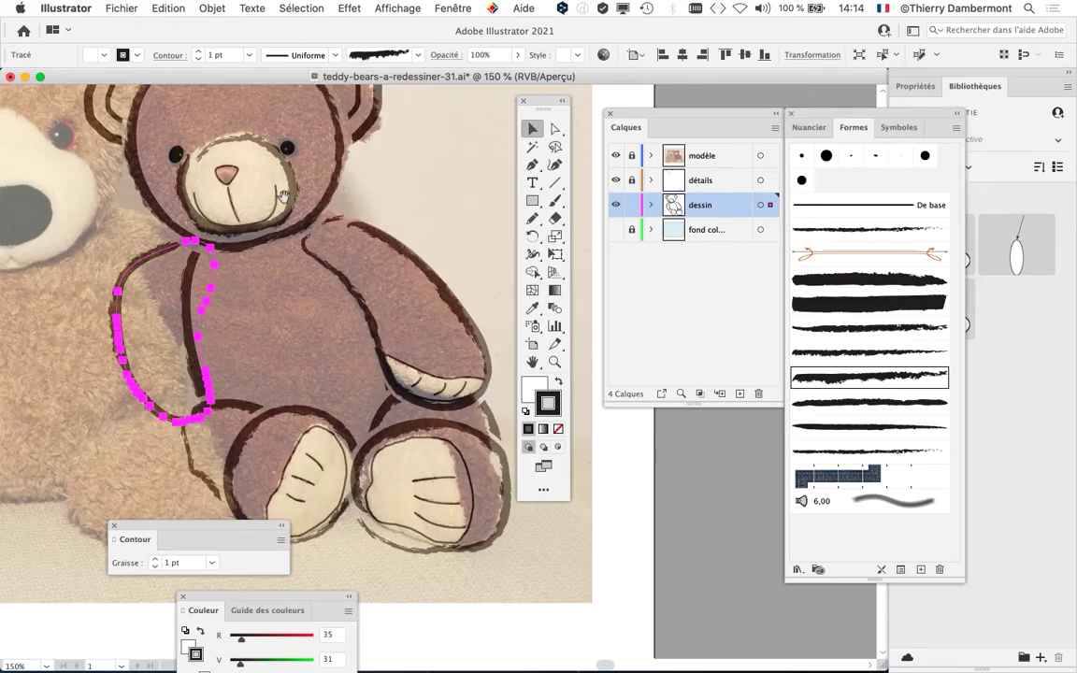
# Step: Show the graphic styles and save the appearance of the selected arm outline as a new style, keeping the style list clear of the drawing
pyautogui.moveTo(283, 194); pyautogui.dragTo(211, 150)
pyautogui.click(451, 7)
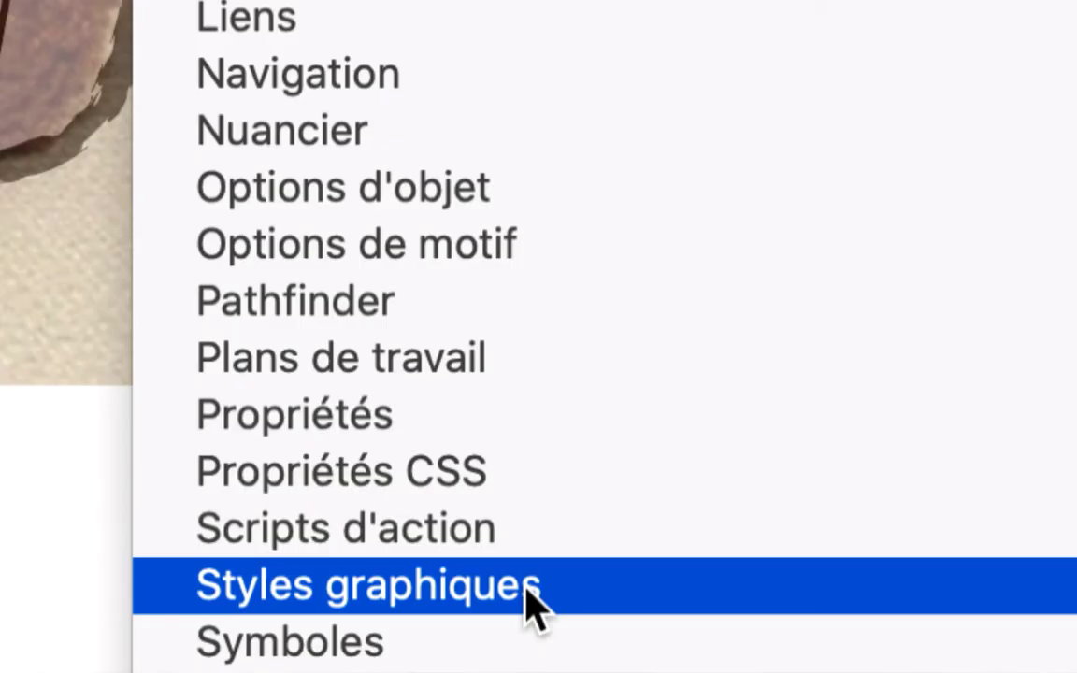
pyautogui.click(527, 589)
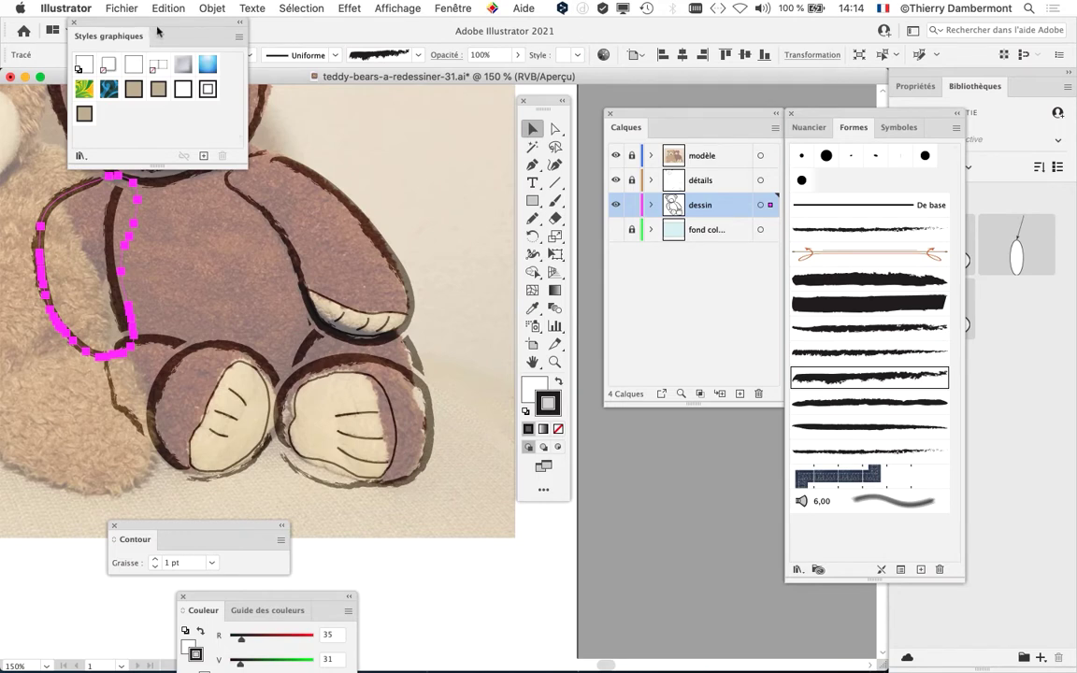
pyautogui.moveTo(169, 25); pyautogui.dragTo(407, 90)
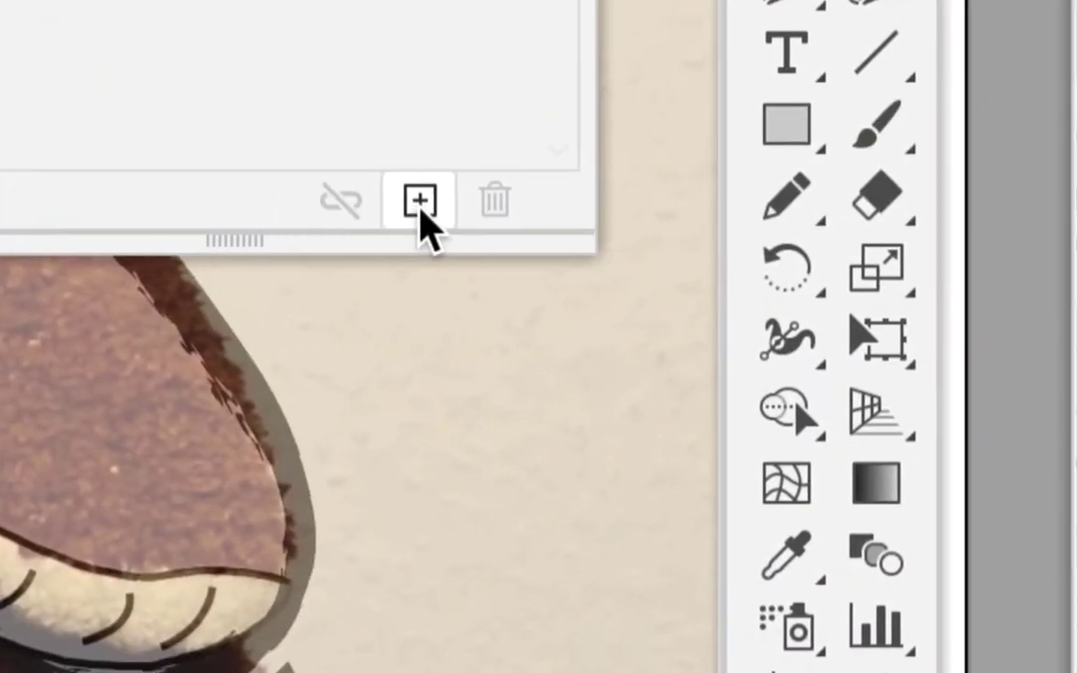
pyautogui.click(421, 201)
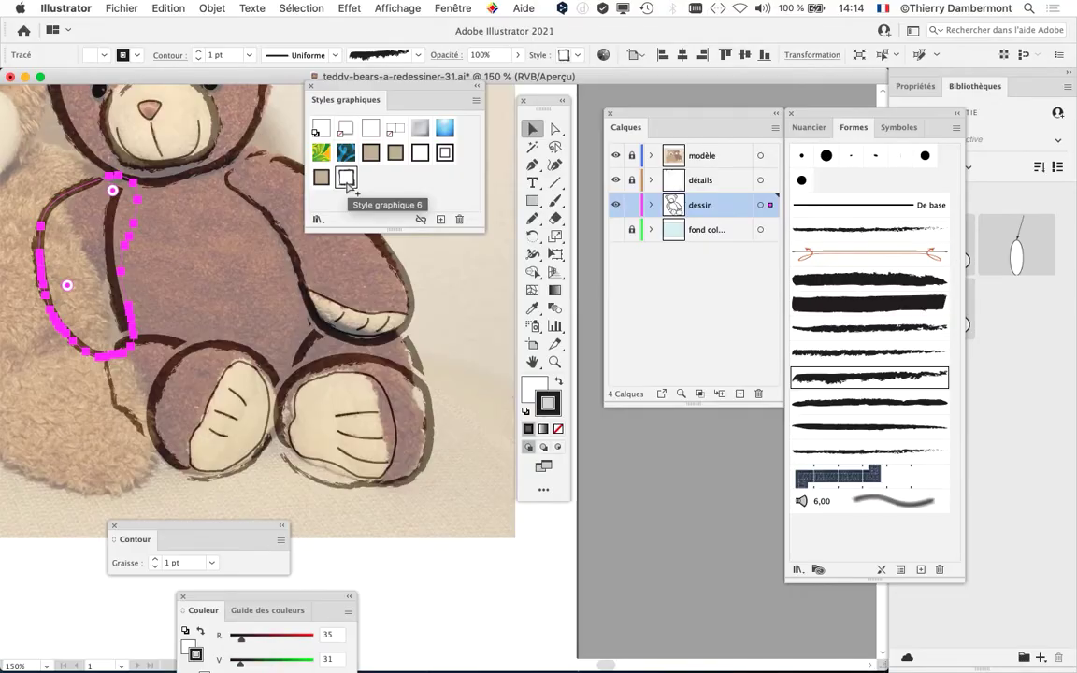
pyautogui.moveTo(326, 89); pyautogui.dragTo(680, 489)
# Step: Apply Style graphique 6 to the cream paw pad outline at the end of the bear's right-hand arm
pyautogui.scroll(2, 365, 360)
pyautogui.scroll(2, 364, 360)
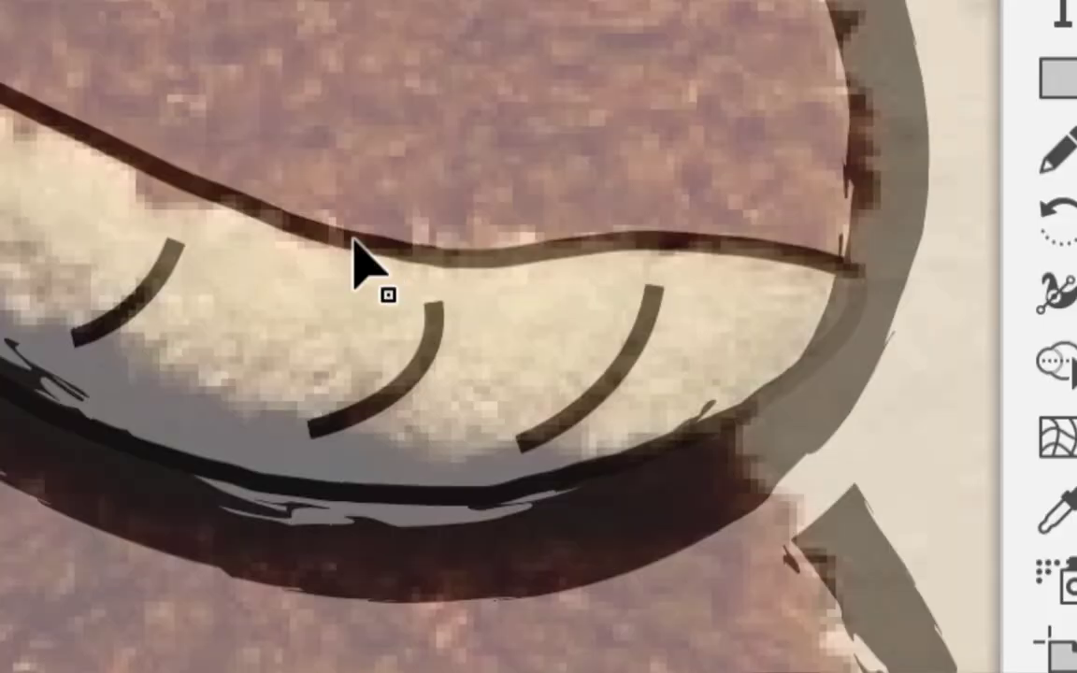
pyautogui.click(354, 242)
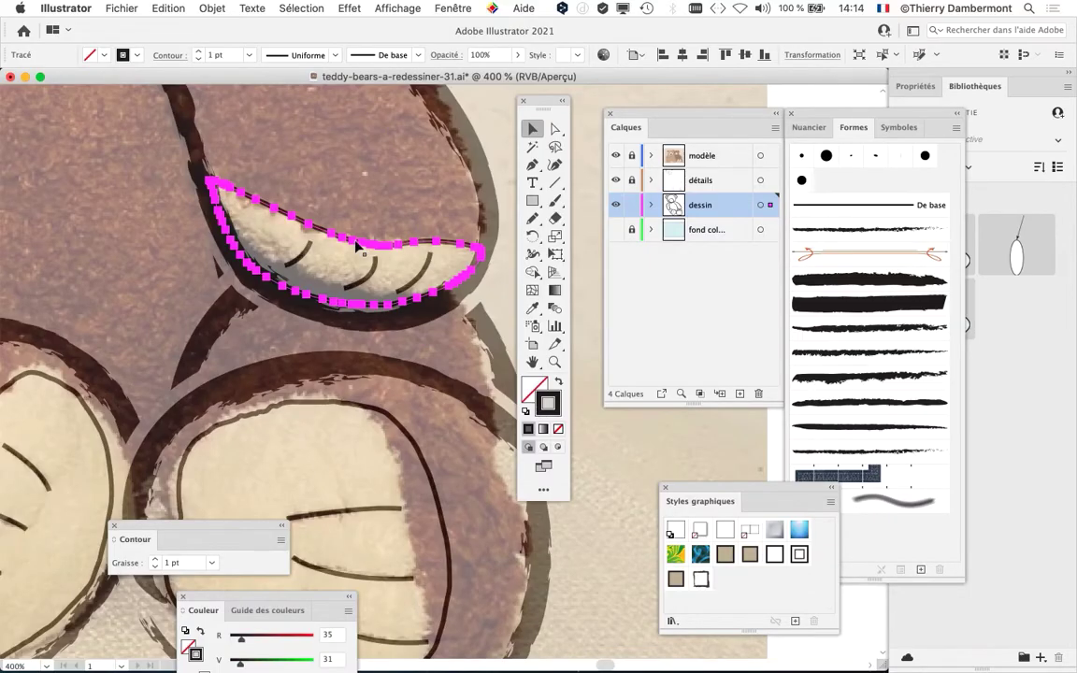
pyautogui.moveTo(695, 502); pyautogui.dragTo(41, 196)
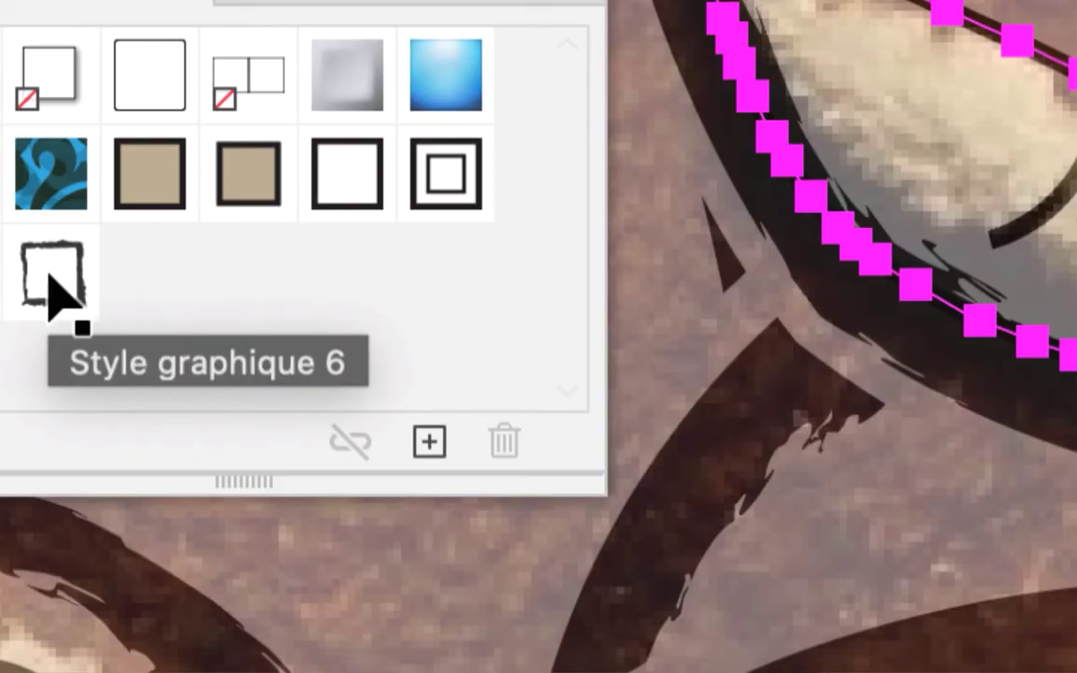
pyautogui.click(50, 276)
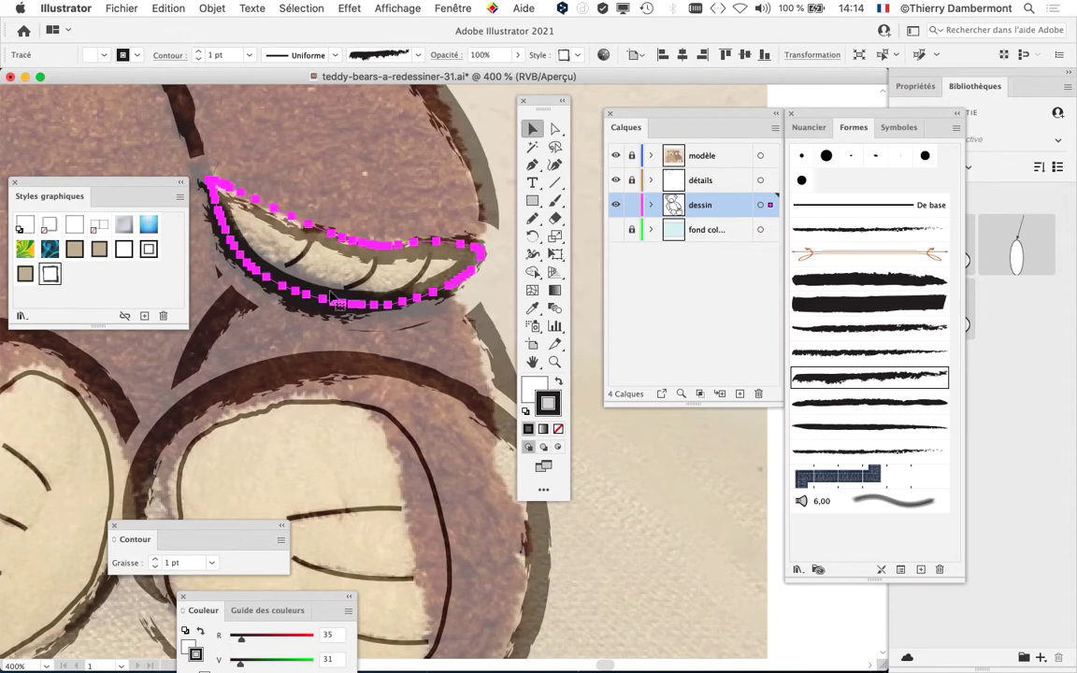
# Step: Move the tools clear of the drawing and apply Style graphique 6 to the large pad of the right-hand foot
pyautogui.moveTo(529, 100); pyautogui.dragTo(669, 94)
pyautogui.moveTo(329, 347); pyautogui.dragTo(404, 225)
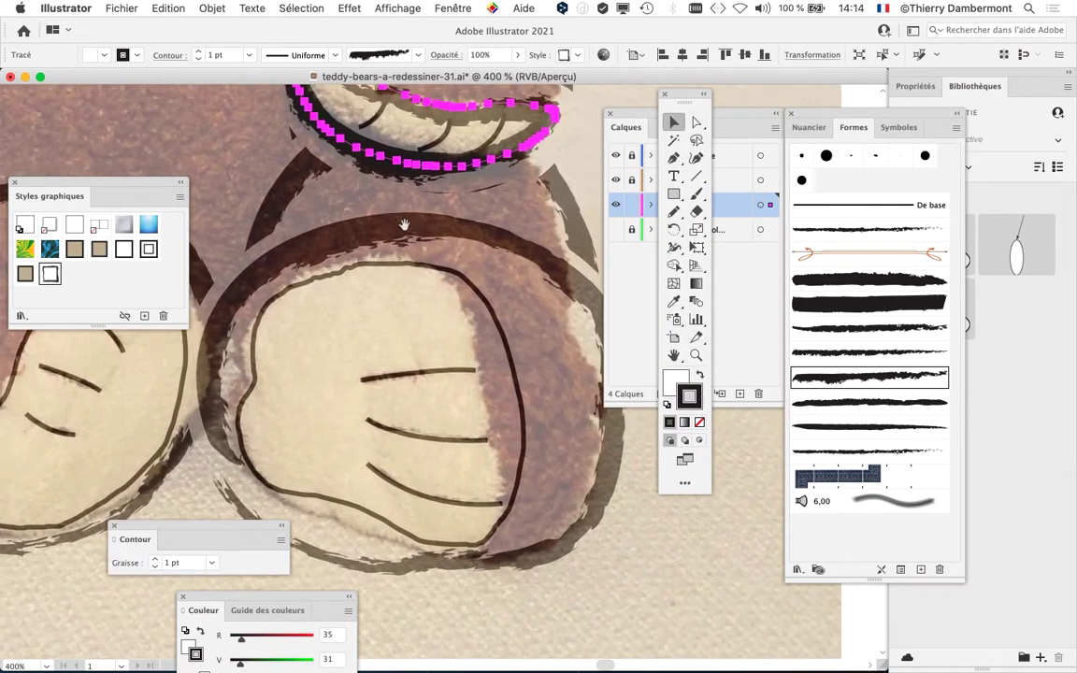
pyautogui.click(418, 271)
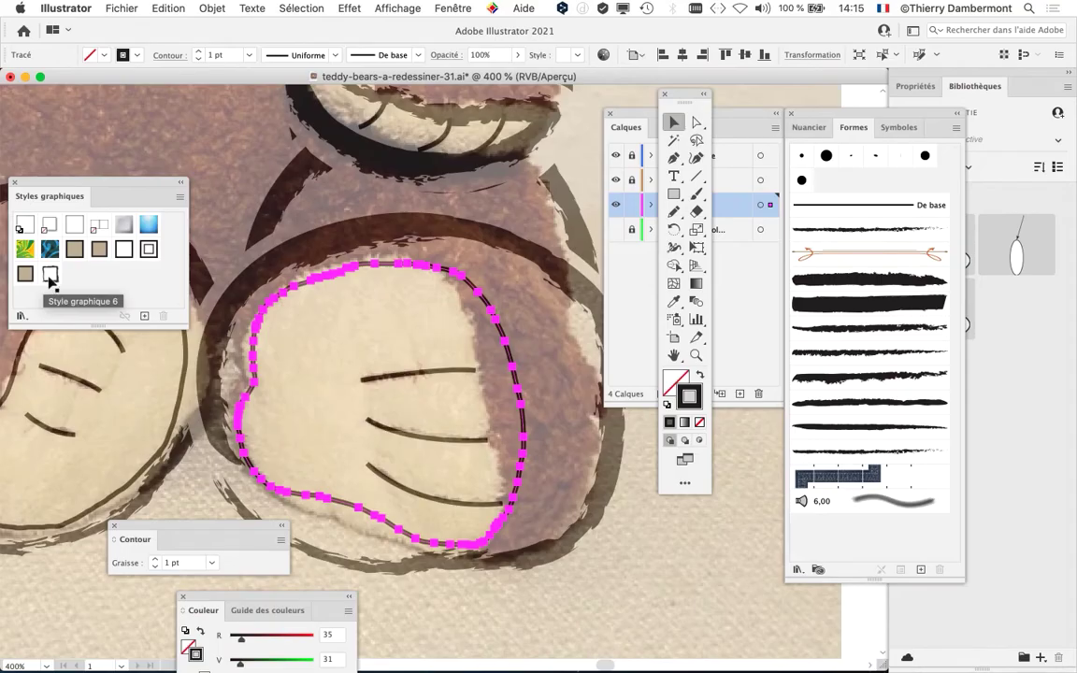
pyautogui.click(51, 274)
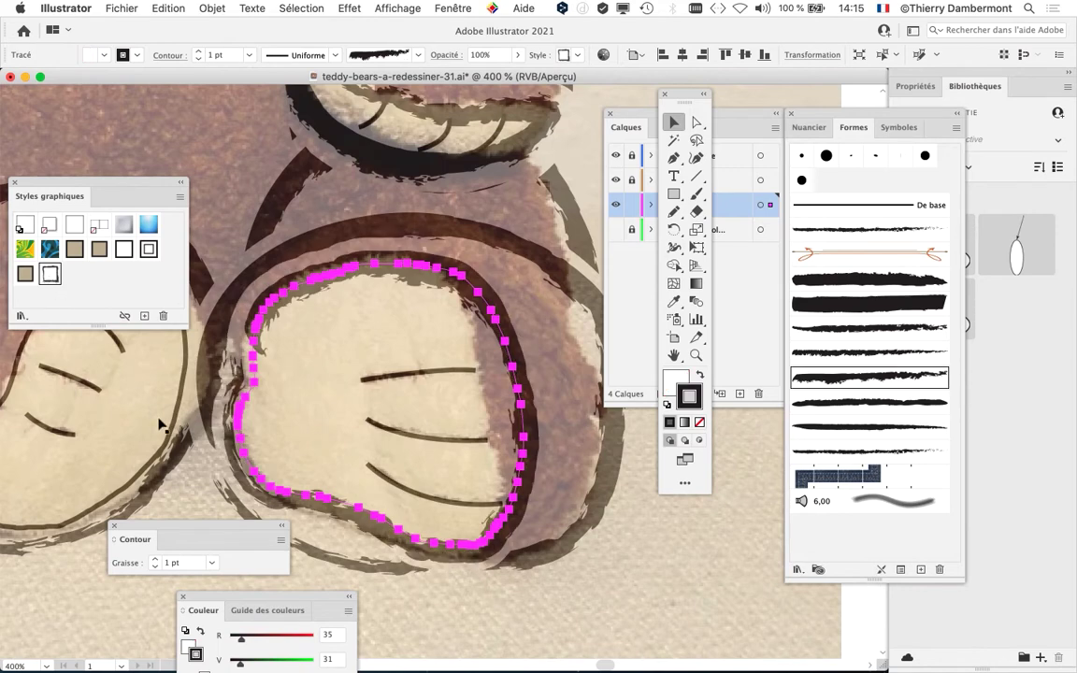
# Step: Apply Style graphique 6 to the narrow cream pad outline of the bear's left-hand foot
pyautogui.scroll(-1, 159, 426)
pyautogui.moveTo(150, 421); pyautogui.dragTo(424, 384)
pyautogui.click(354, 299)
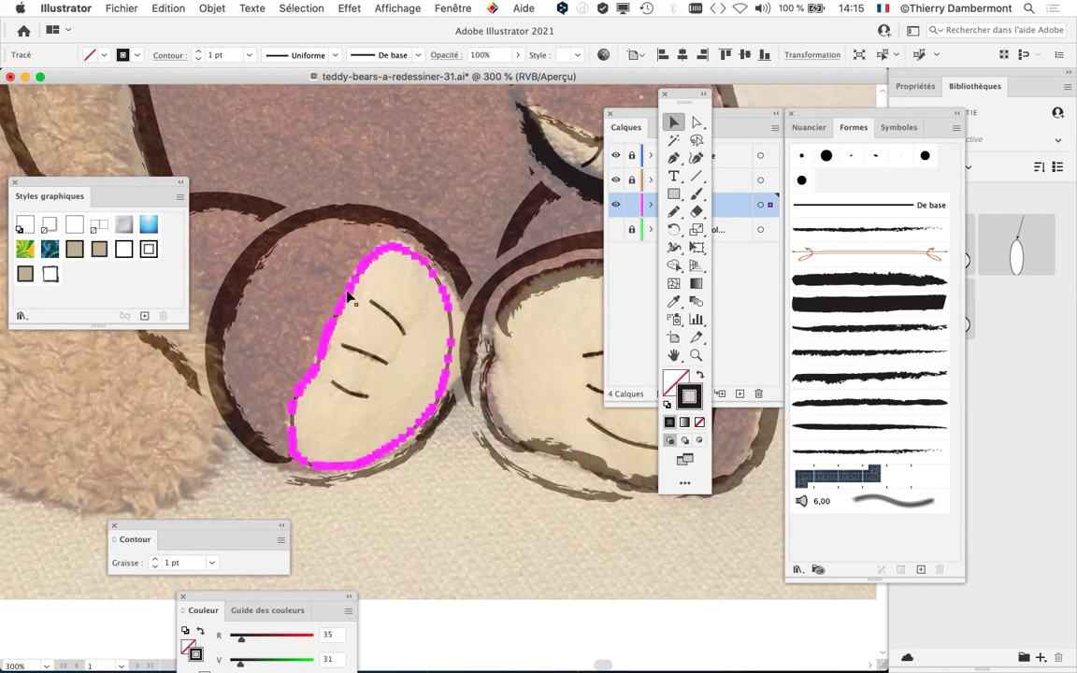
pyautogui.click(51, 276)
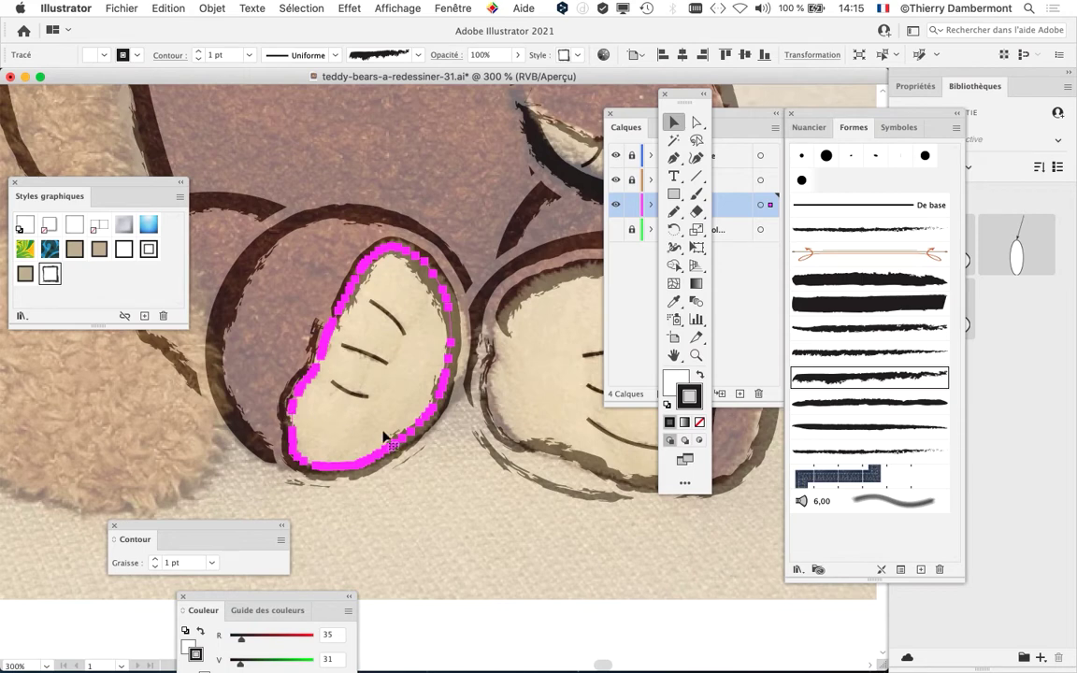
# Step: Select the left-hand arm outline and then the muzzle outline to examine their underlying paths
pyautogui.scroll(-1, 425, 467)
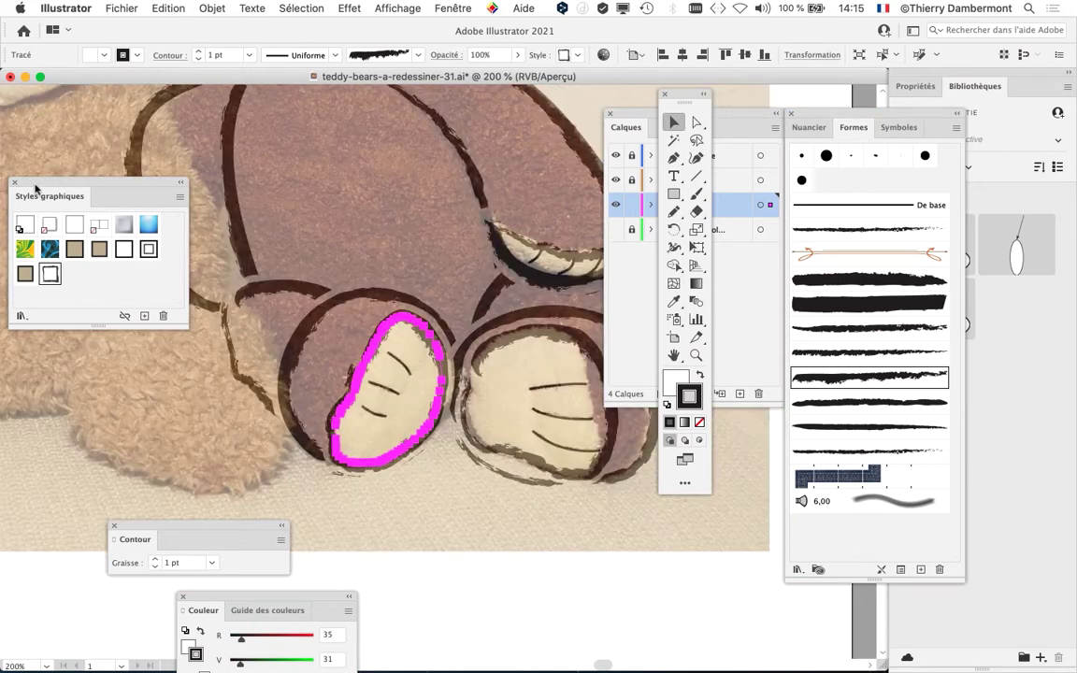
pyautogui.moveTo(411, 332); pyautogui.dragTo(310, 373)
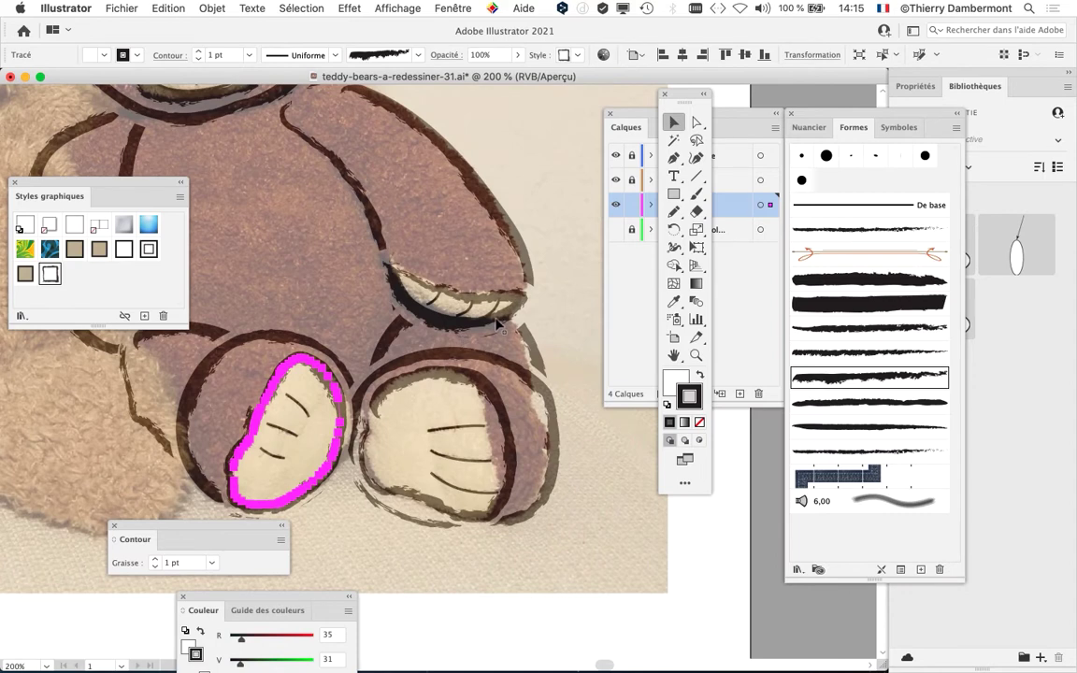
pyautogui.hscroll(-5, 534, 349)
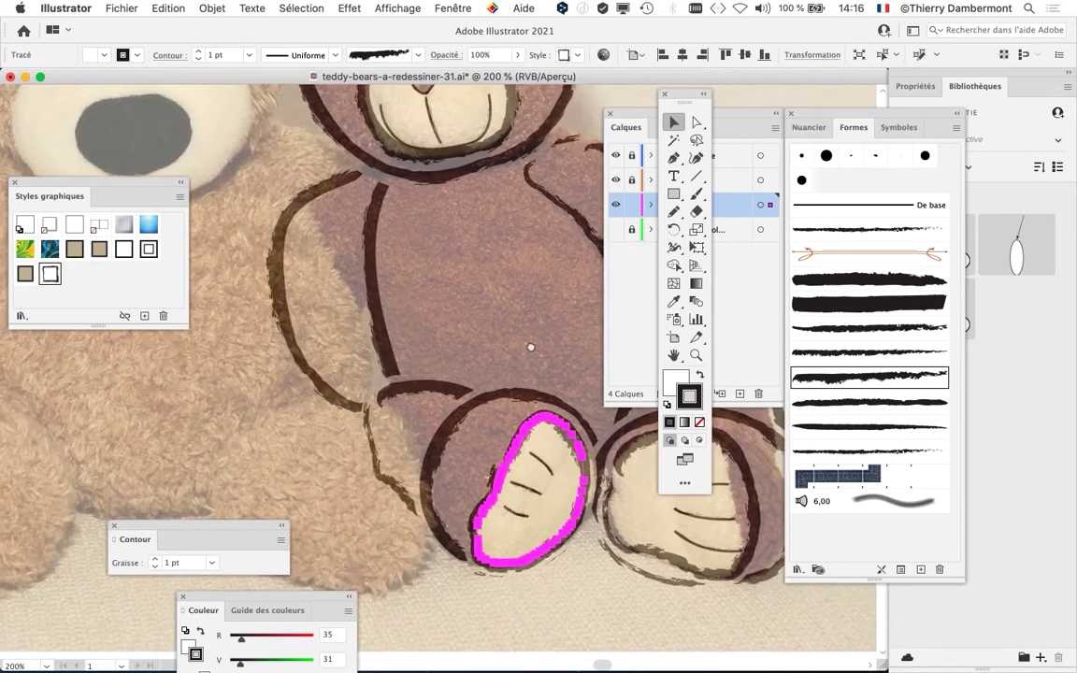
pyautogui.click(334, 211)
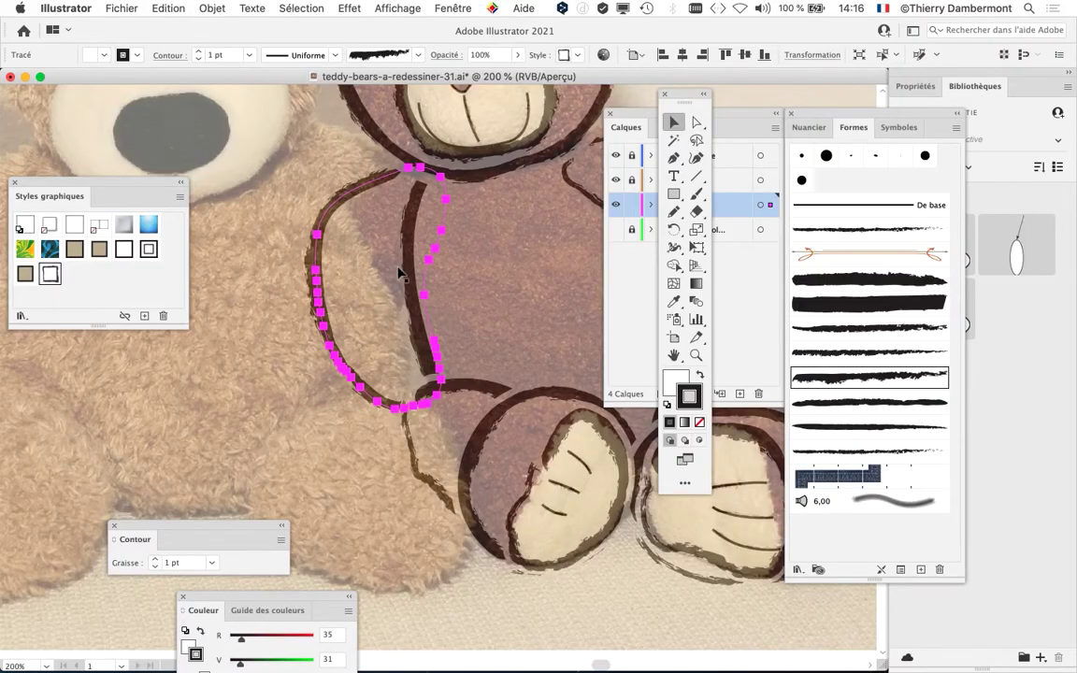
pyautogui.scroll(-1, 398, 267)
pyautogui.moveTo(482, 347); pyautogui.dragTo(372, 359)
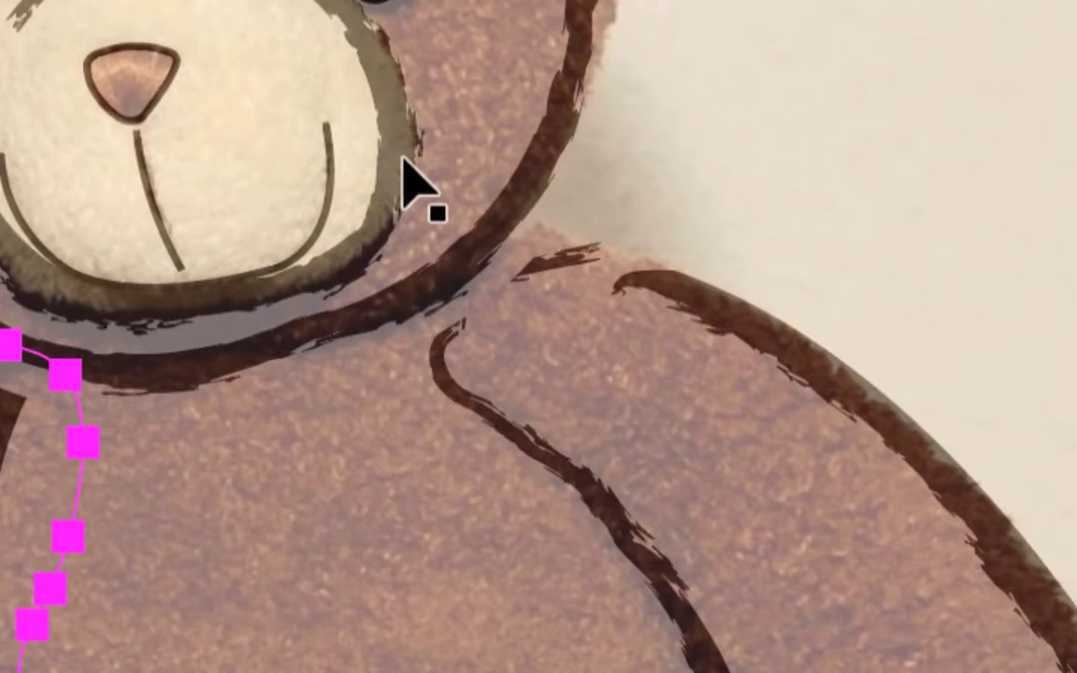
pyautogui.click(402, 157)
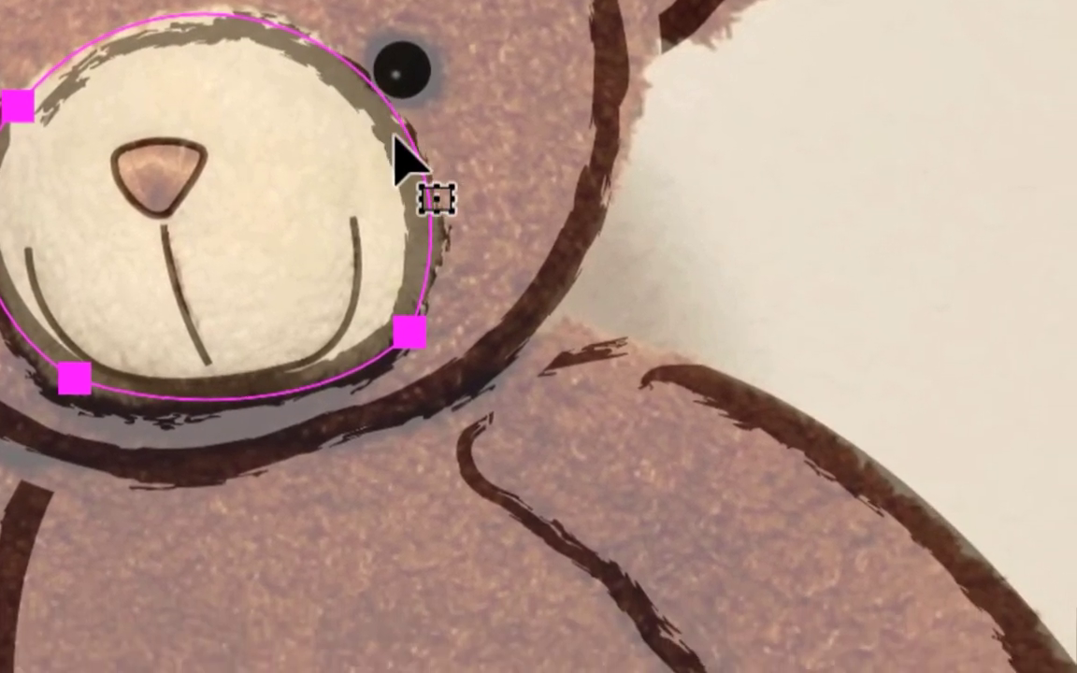
pyautogui.hscroll(3, 272, 220)
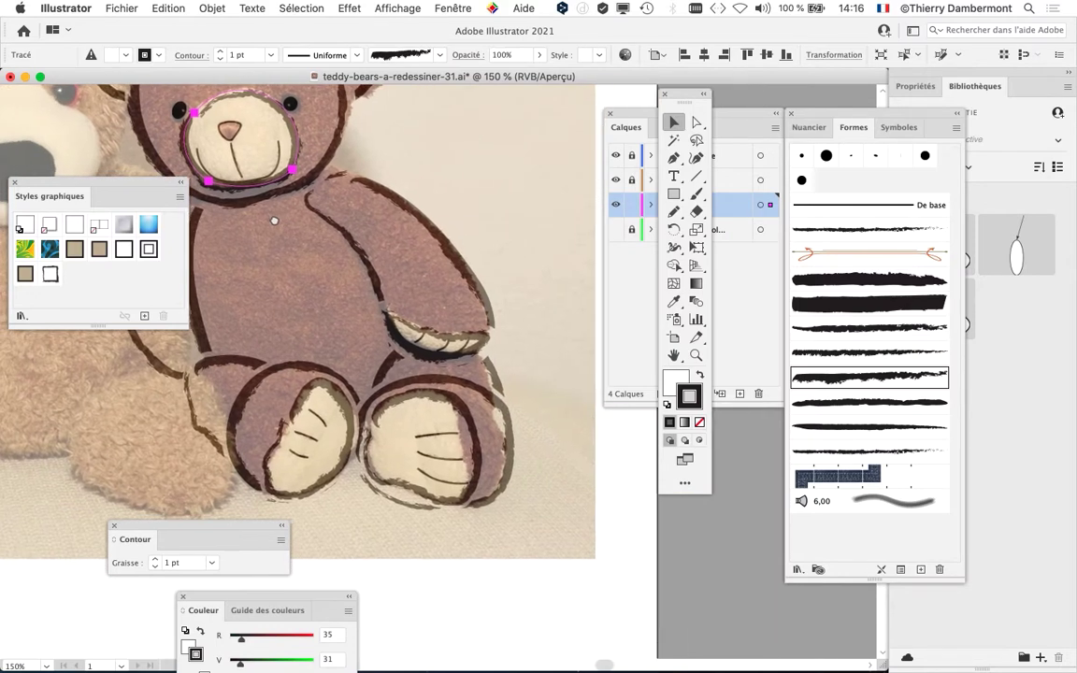
# Step: Show the Appearance attributes of the selected muzzle outline and place them clear of the bear's face
pyautogui.click(453, 7)
pyautogui.click(491, 247)
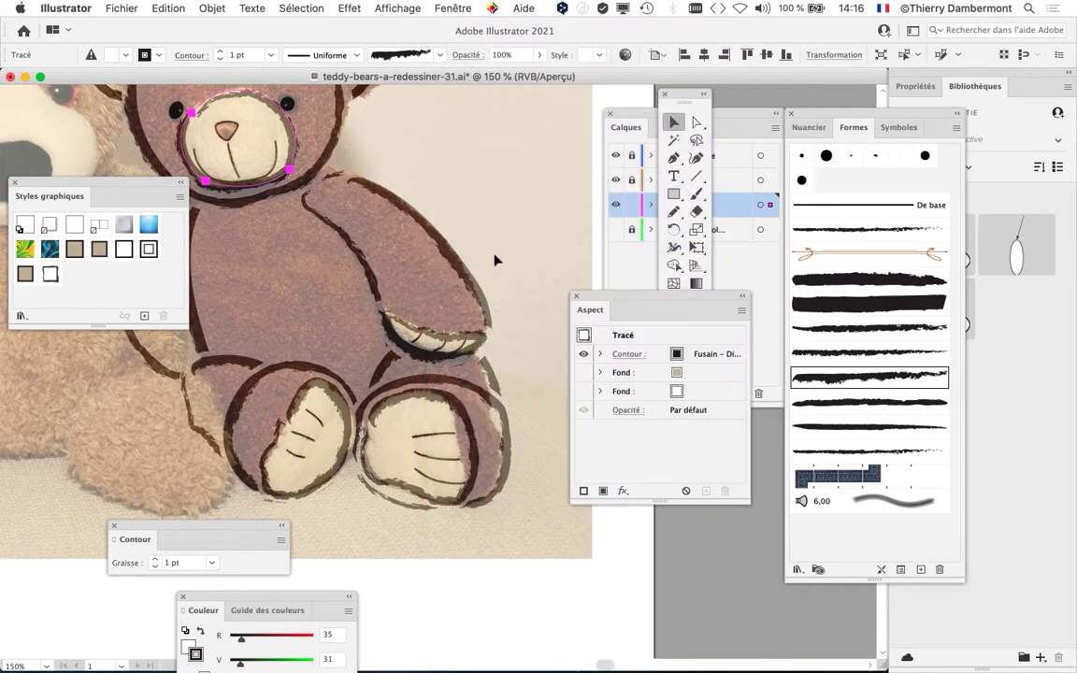
pyautogui.moveTo(595, 313); pyautogui.dragTo(406, 133)
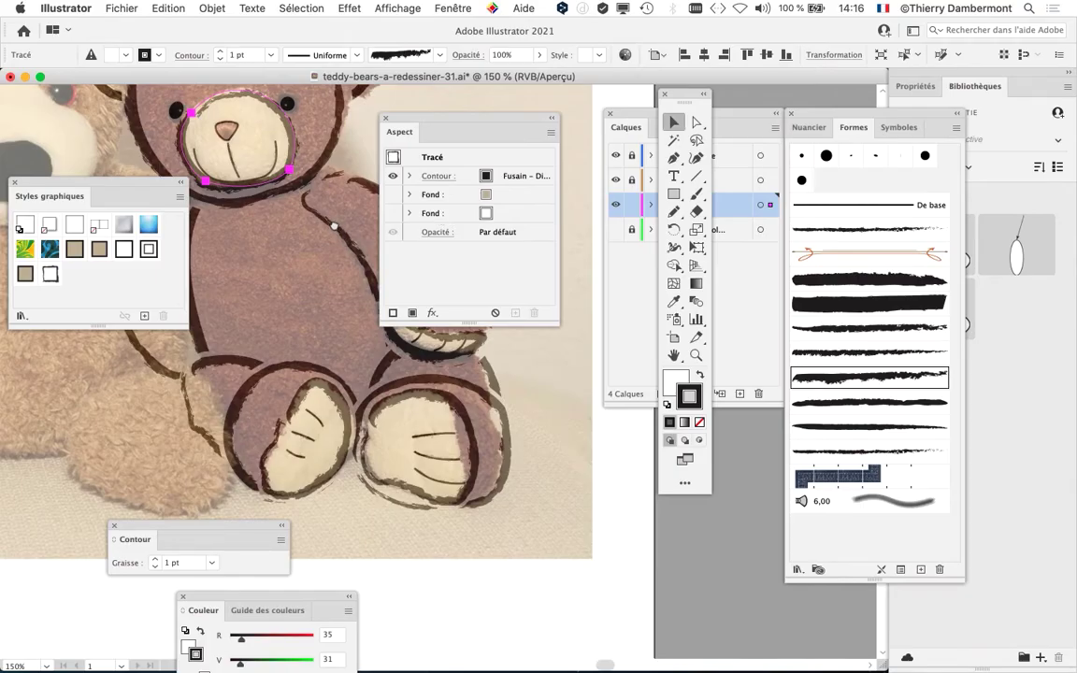
pyautogui.moveTo(334, 227); pyautogui.dragTo(437, 238)
pyautogui.moveTo(446, 119); pyautogui.dragTo(522, 103)
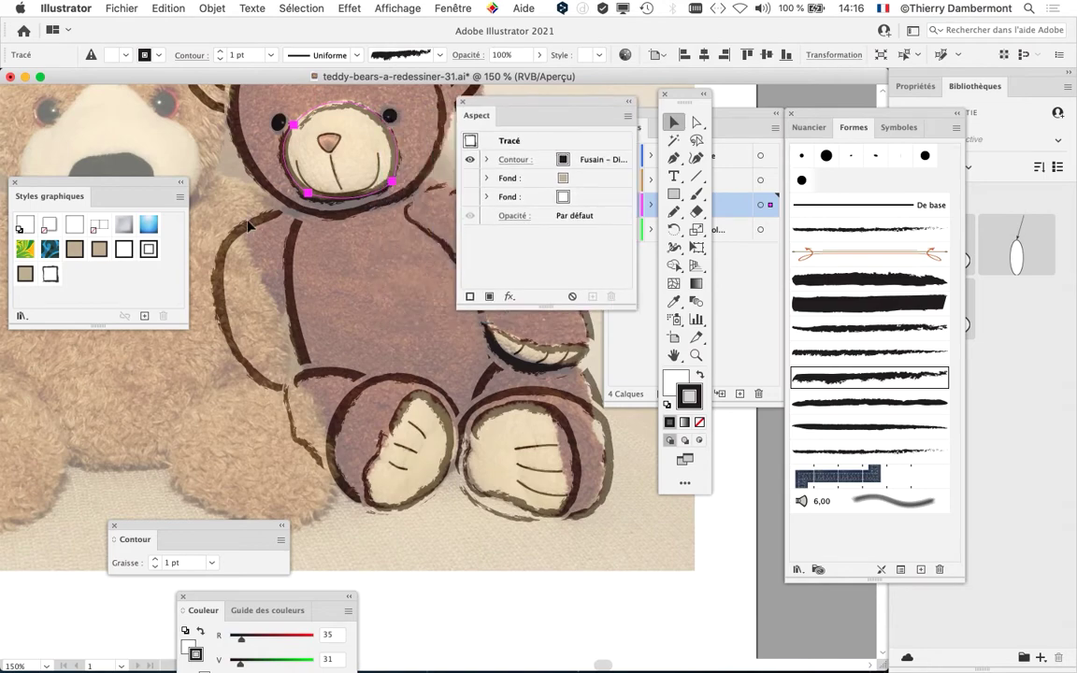
# Step: Select the left-hand arm outline and the right-hand foot pad in turn to examine the stroke and fill entries of their appearance
pyautogui.click(250, 227)
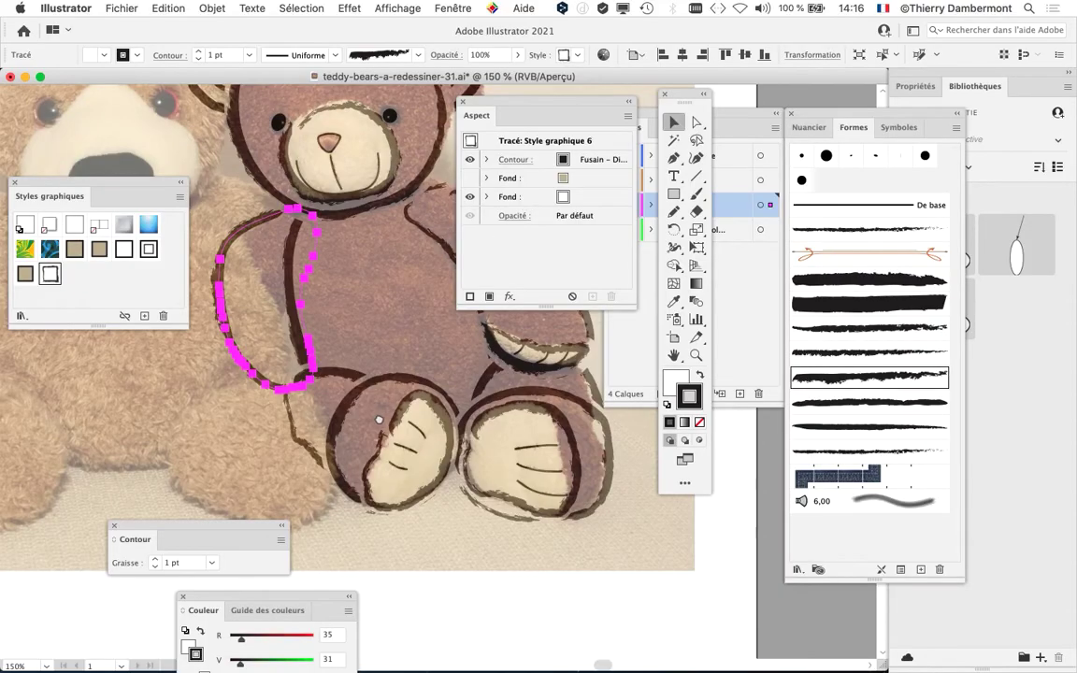
pyautogui.hscroll(5, 379, 420)
pyautogui.scroll(-3, 378, 419)
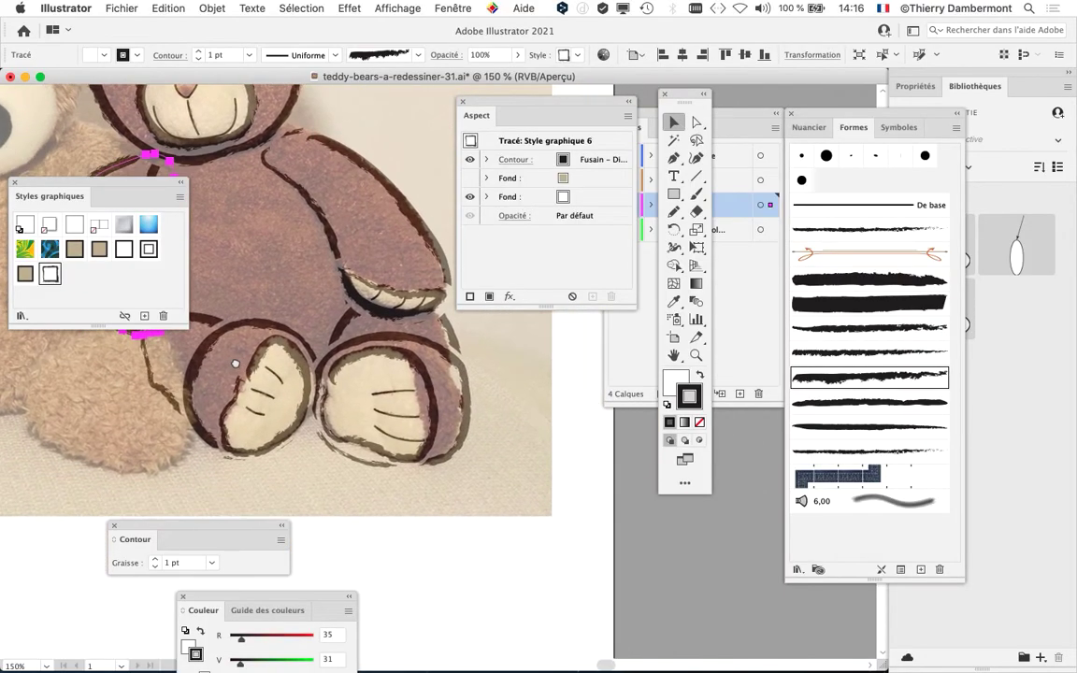
pyautogui.scroll(3, 422, 398)
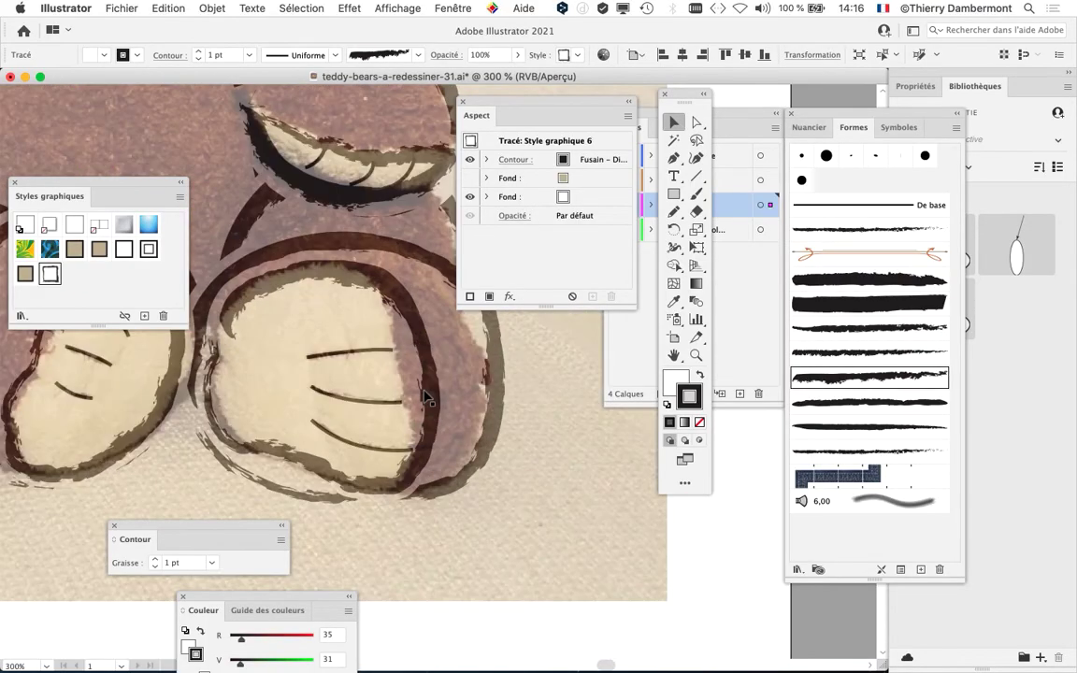
pyautogui.click(416, 326)
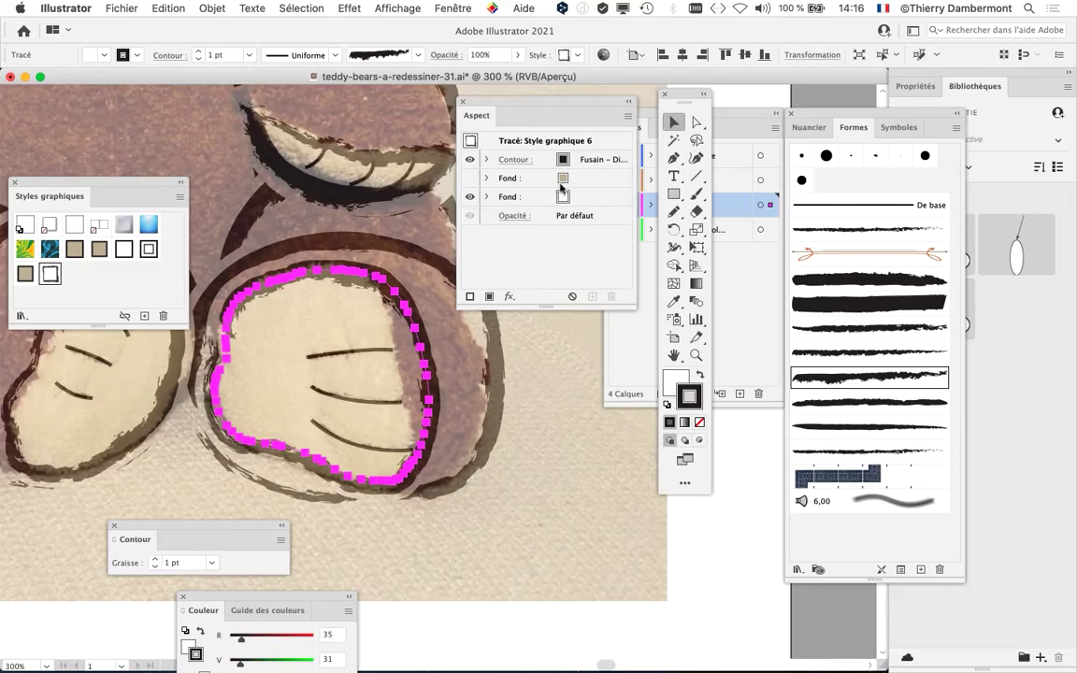
# Step: Clear the floating tools away from the layer list, hide the modèle layer, and show the coloured background layer
pyautogui.moveTo(590, 112); pyautogui.dragTo(641, 544)
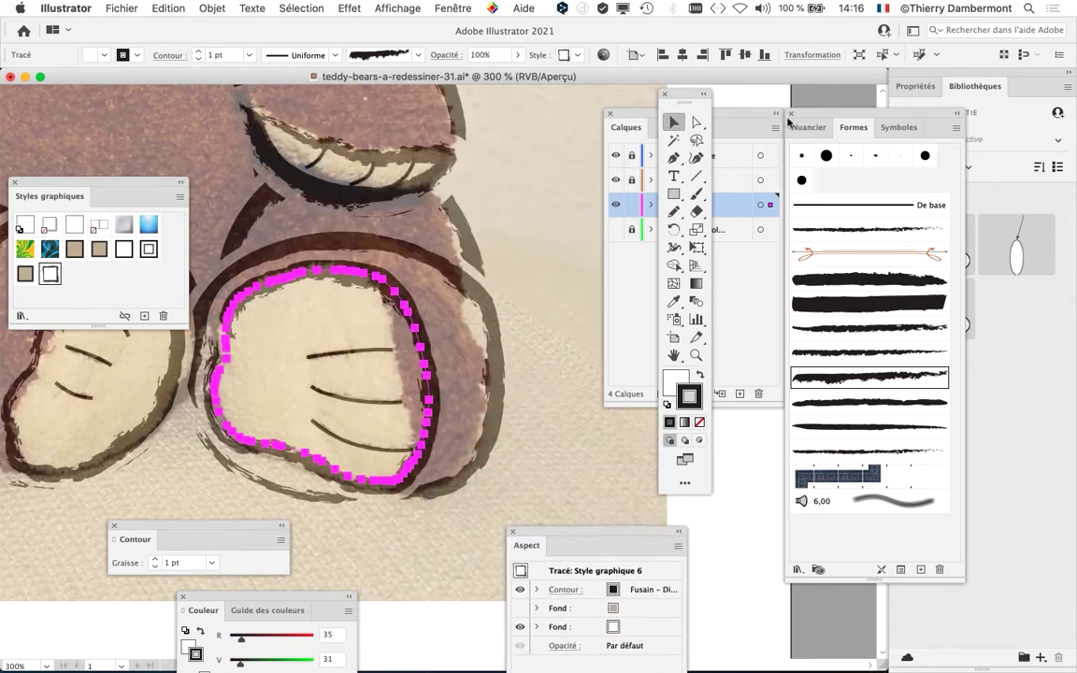
pyautogui.moveTo(689, 95); pyautogui.dragTo(77, 109)
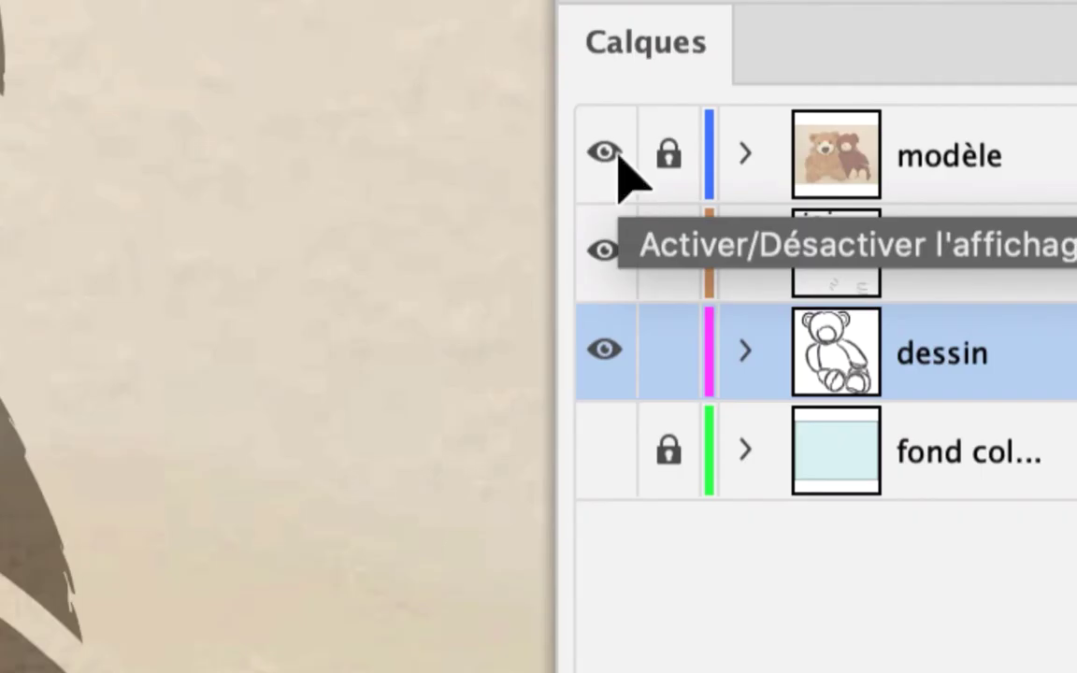
pyautogui.click(606, 154)
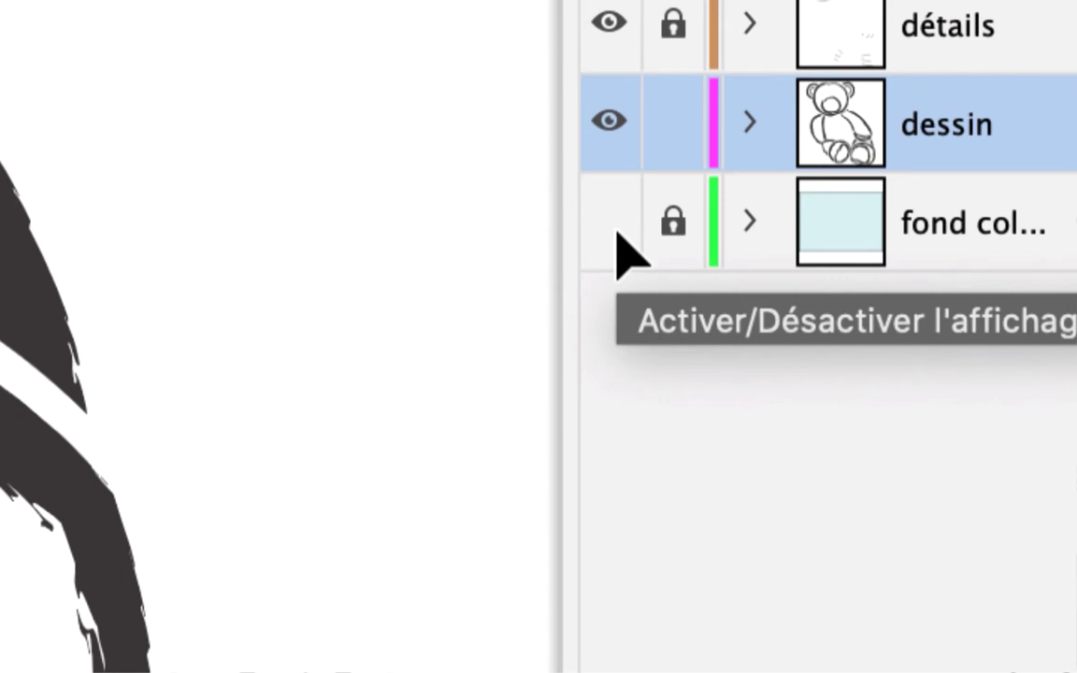
pyautogui.click(610, 220)
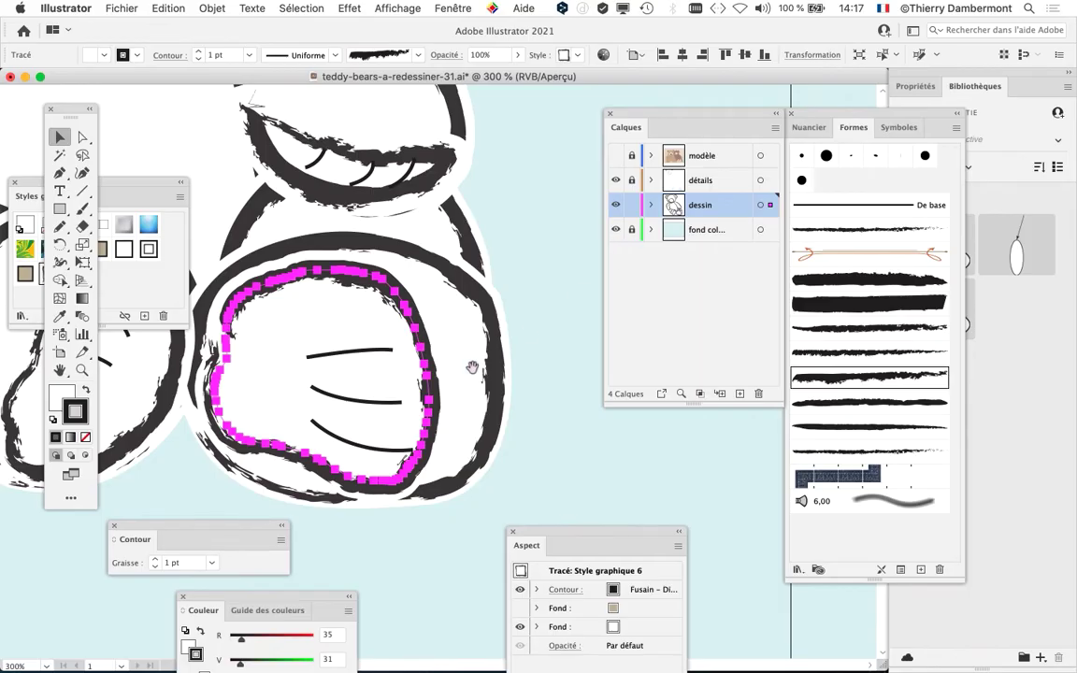
# Step: Move the paw pad of the right-hand arm off the bear onto the coloured background to isolate its fill and stroke
pyautogui.moveTo(472, 368); pyautogui.dragTo(547, 380)
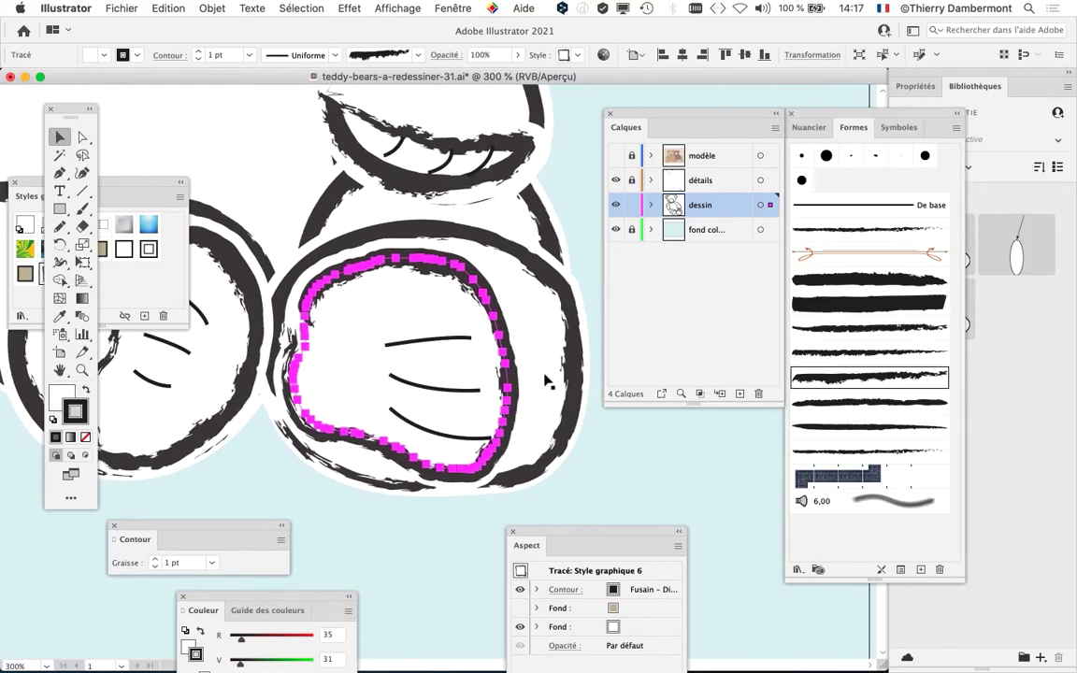
pyautogui.moveTo(465, 338); pyautogui.dragTo(446, 427)
pyautogui.moveTo(491, 252); pyautogui.dragTo(379, 271)
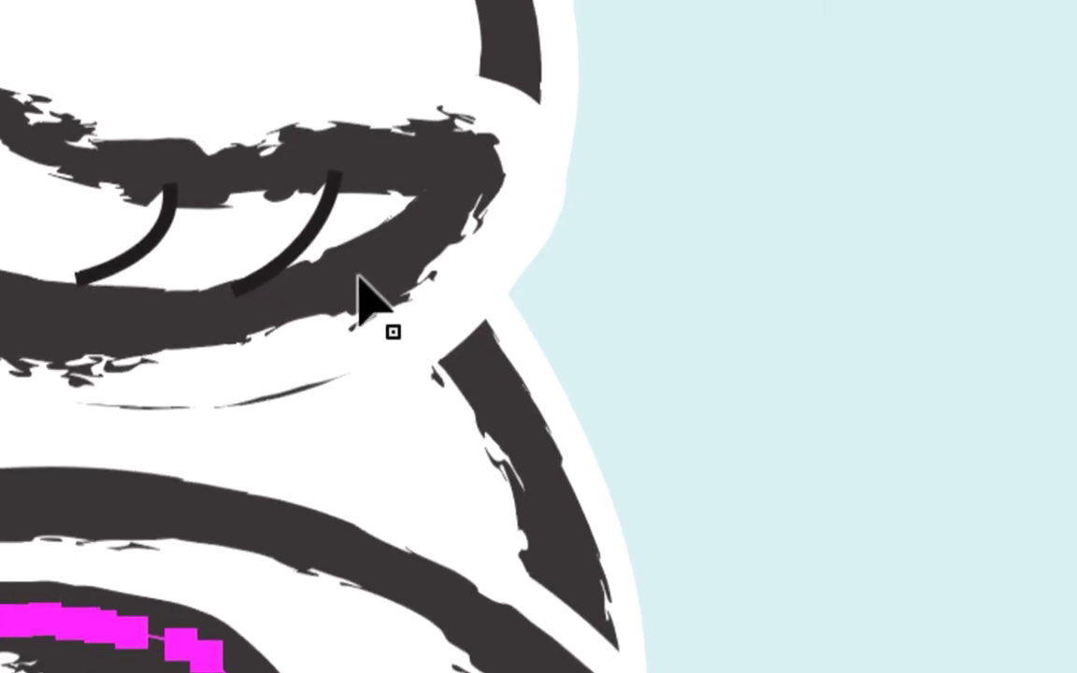
pyautogui.click(365, 275)
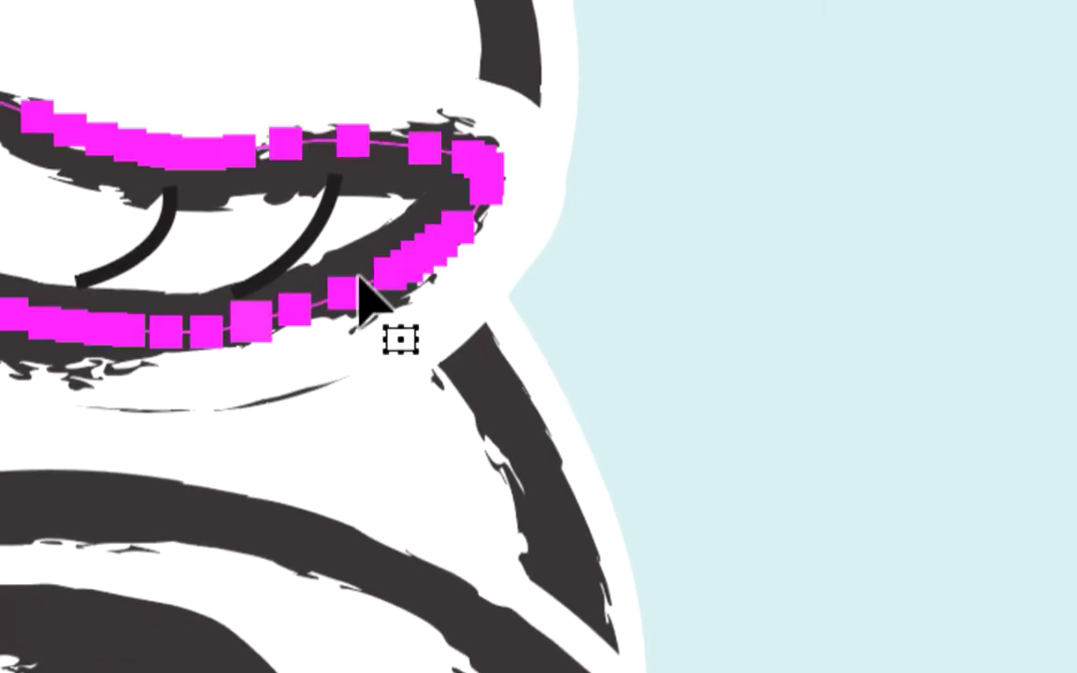
pyautogui.moveTo(412, 250); pyautogui.dragTo(1057, 280)
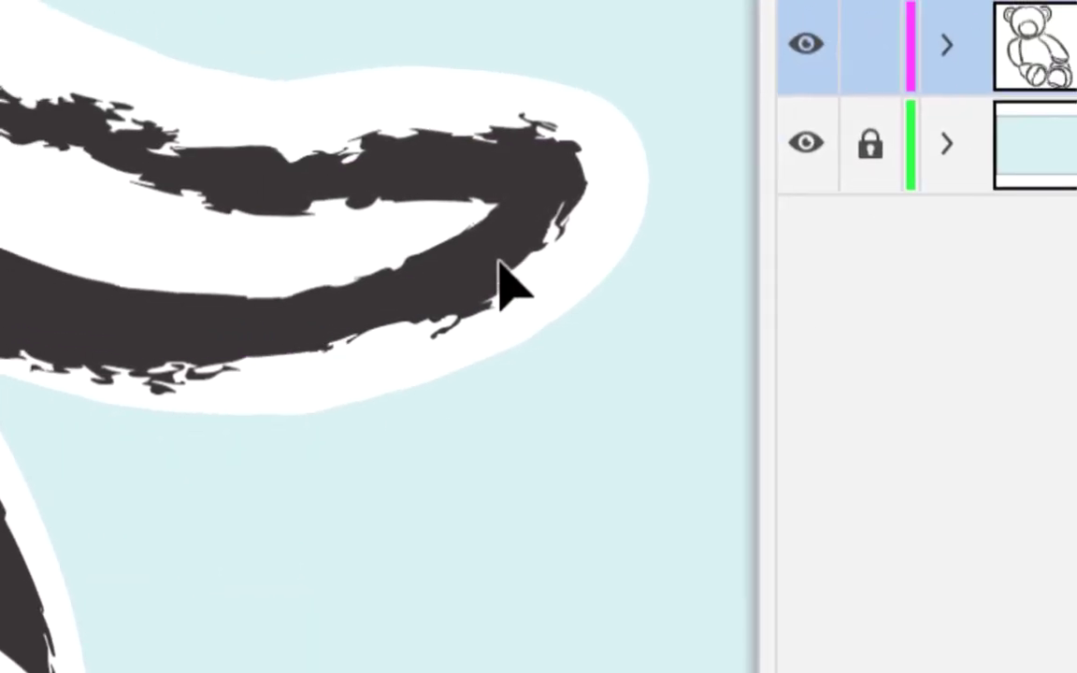
# Step: Move the right-hand foot pad off the bear onto the coloured background to isolate its white fill, and undo the move
pyautogui.moveTo(498, 262); pyautogui.dragTo(500, 269)
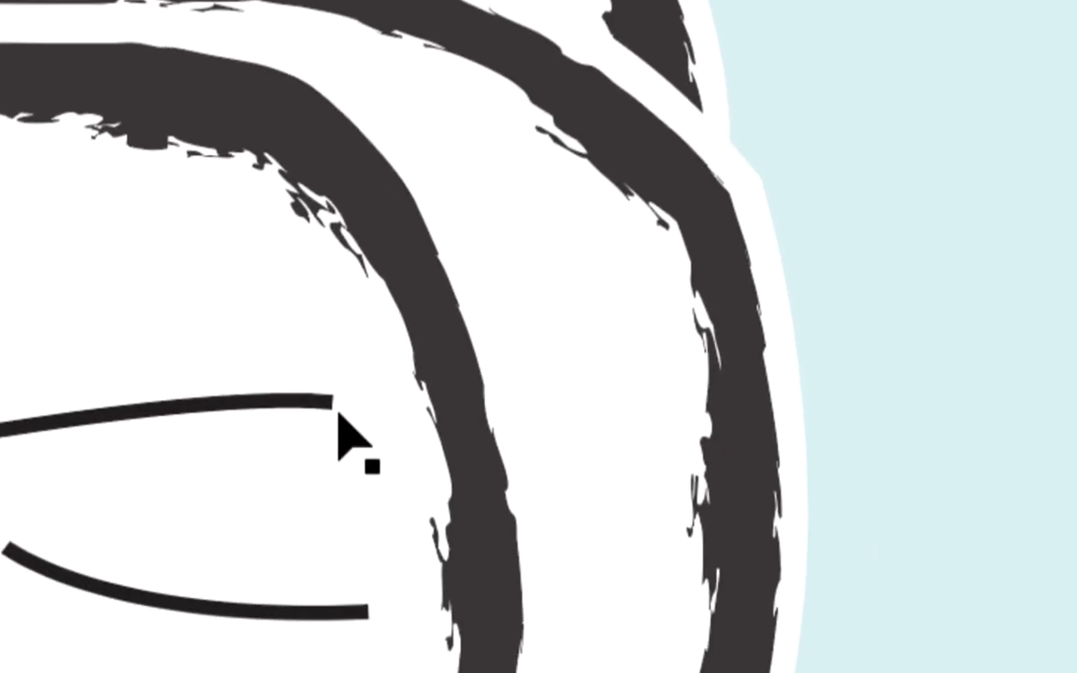
pyautogui.scroll(-3, 337, 413)
pyautogui.click(343, 404)
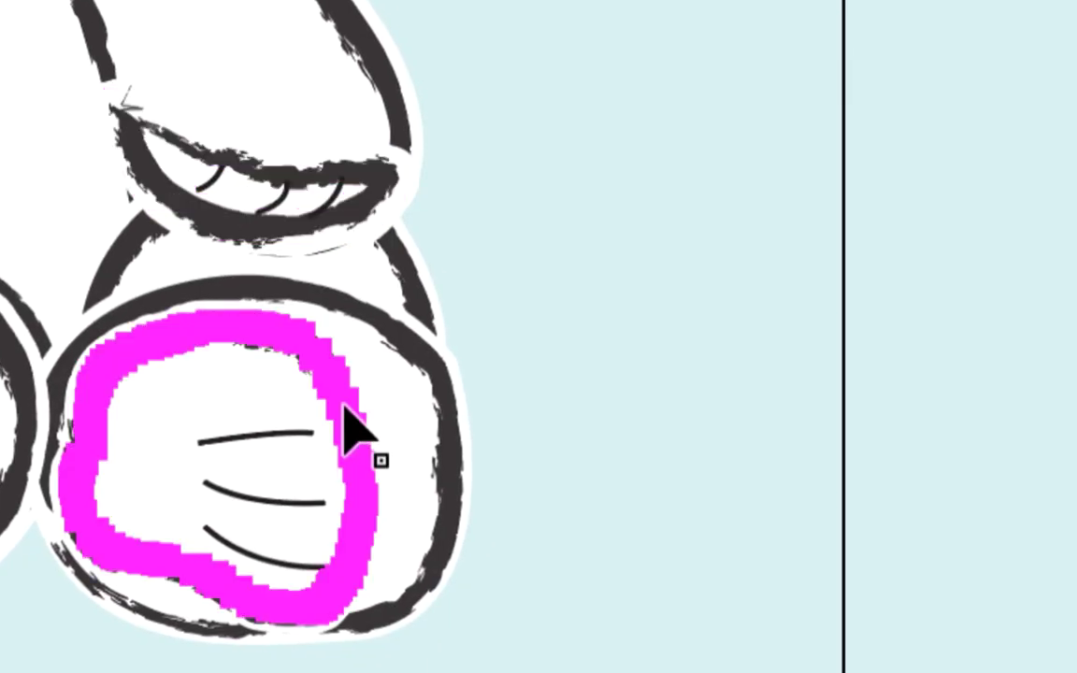
pyautogui.moveTo(343, 404); pyautogui.dragTo(433, 378)
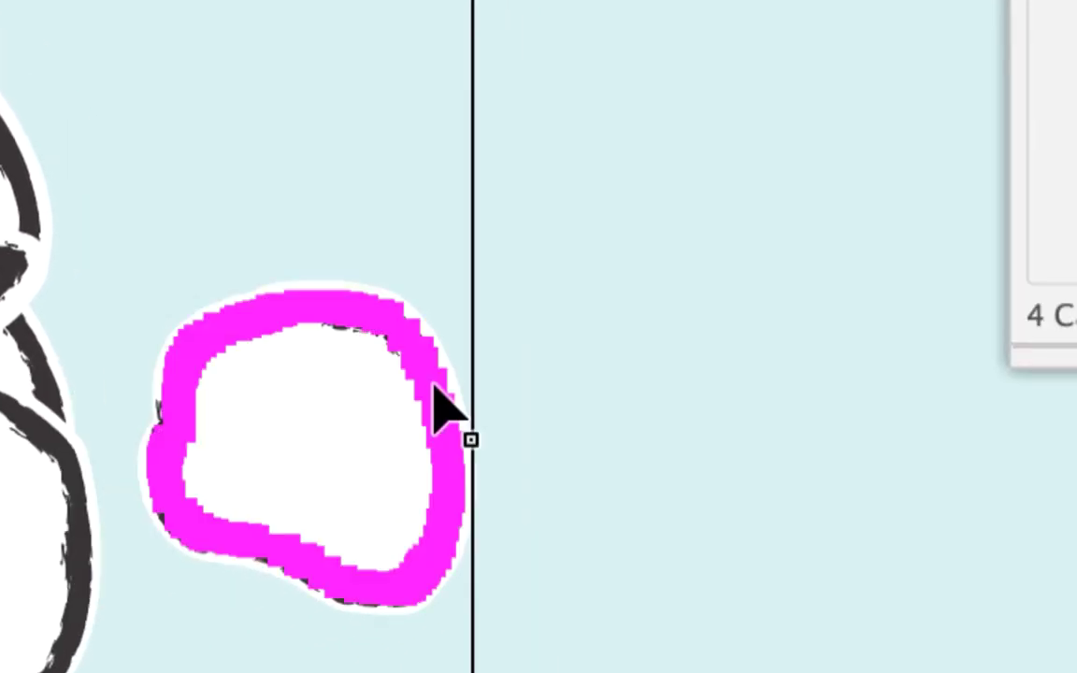
pyautogui.press('super+z')
pyautogui.press('space')
pyautogui.moveTo(51, 479); pyautogui.dragTo(931, 470)
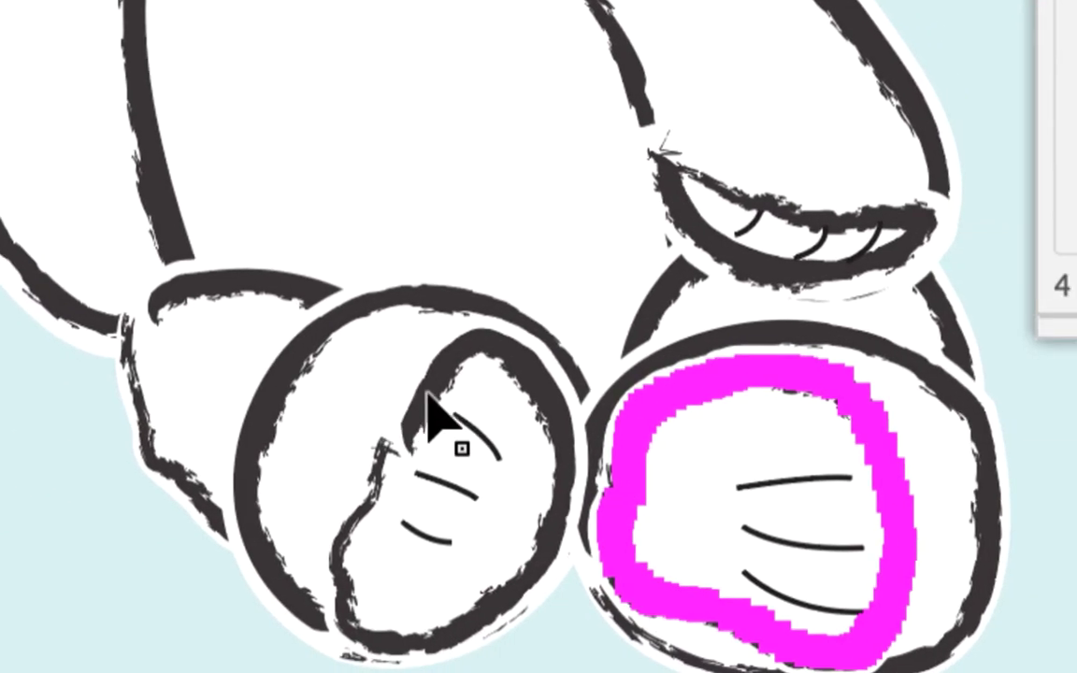
# Step: Move the left-hand foot pad off the bear onto the coloured background to isolate its white fill, and undo the move
pyautogui.click(599, 456)
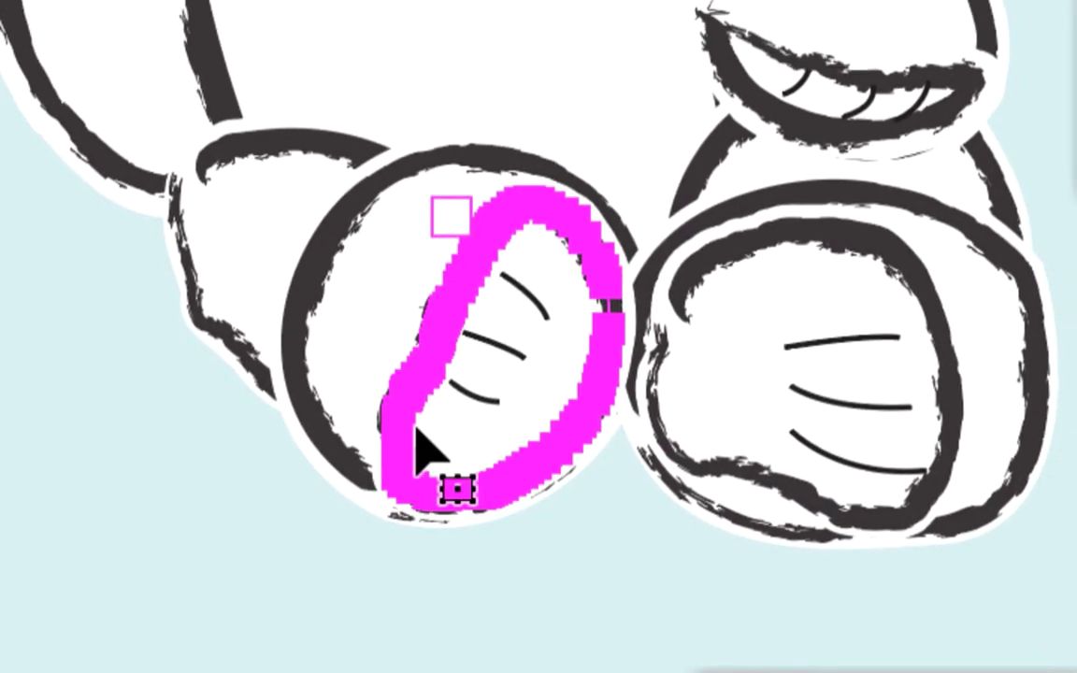
pyautogui.moveTo(360, 561); pyautogui.dragTo(266, 579)
pyautogui.moveTo(394, 430); pyautogui.dragTo(61, 477)
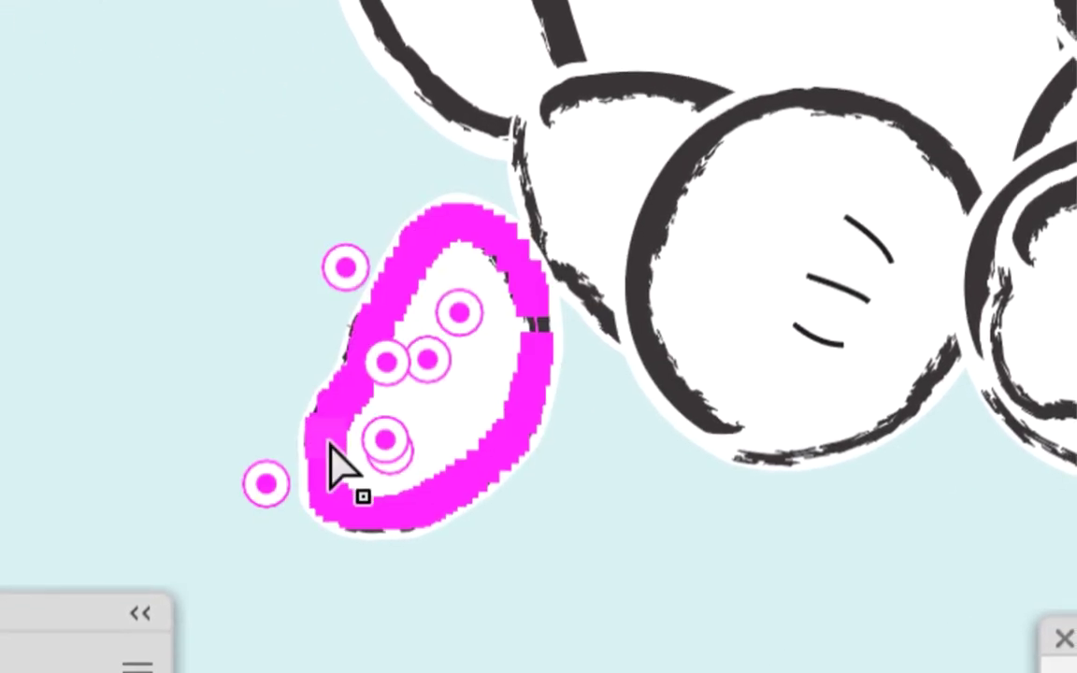
pyautogui.hotkey('ctrl', 'z')
pyautogui.press('v')
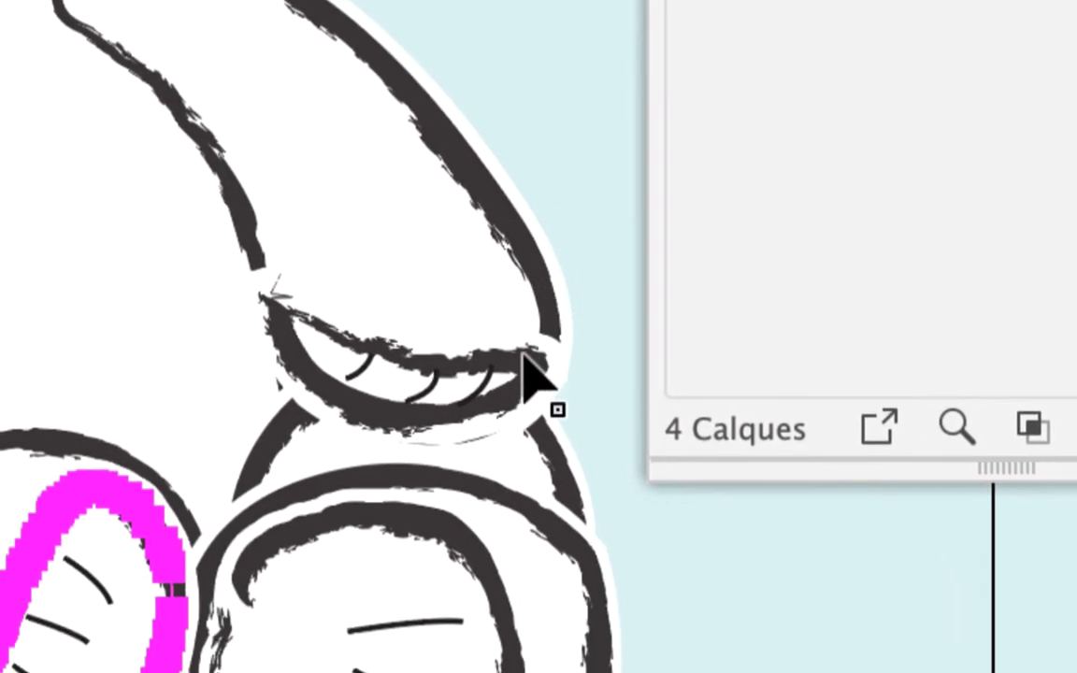
# Step: Select the paw pad of the right-hand arm, clear the layer list away, and place the Appearance attributes beside the bear
pyautogui.click(704, 460)
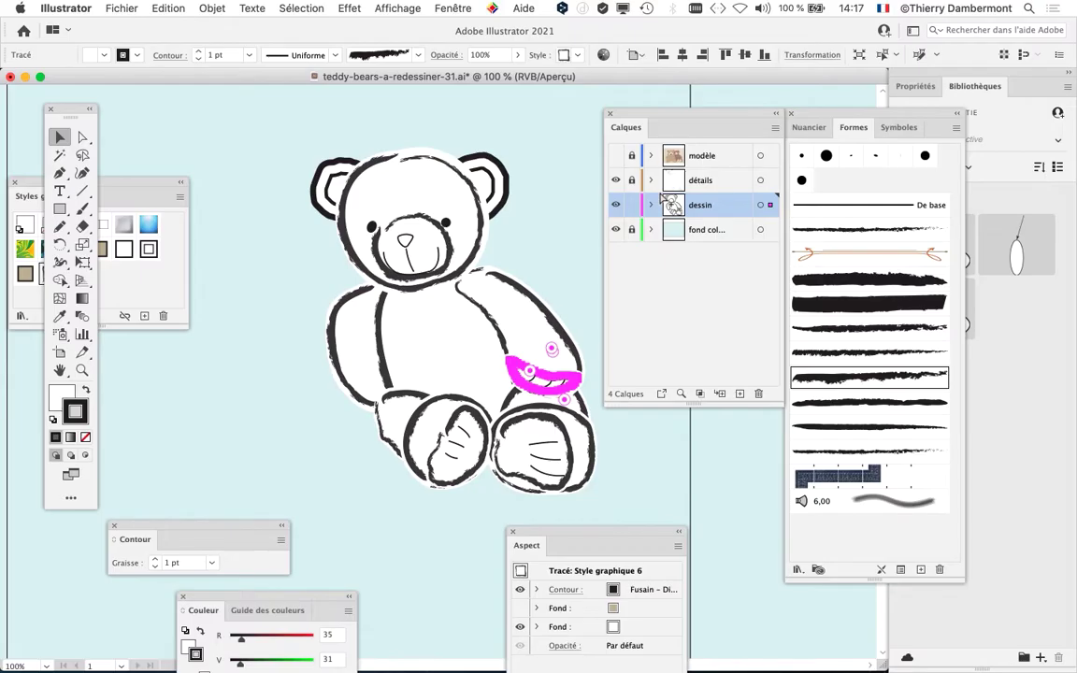
pyautogui.moveTo(736, 422); pyautogui.dragTo(1023, 513)
pyautogui.moveTo(606, 531); pyautogui.dragTo(695, 152)
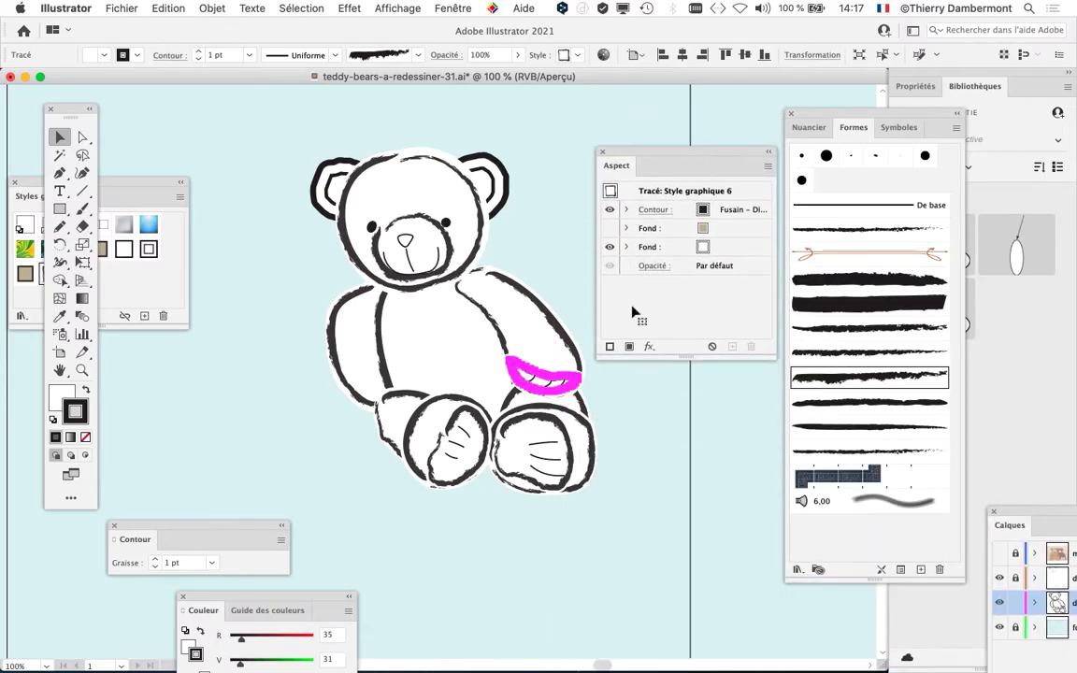
pyautogui.keyDown('super'); pyautogui.click(563, 396); pyautogui.keyUp('super')
pyautogui.keyDown('super'); pyautogui.click(563, 396); pyautogui.keyUp('super')
pyautogui.moveTo(593, 451); pyautogui.dragTo(495, 341)
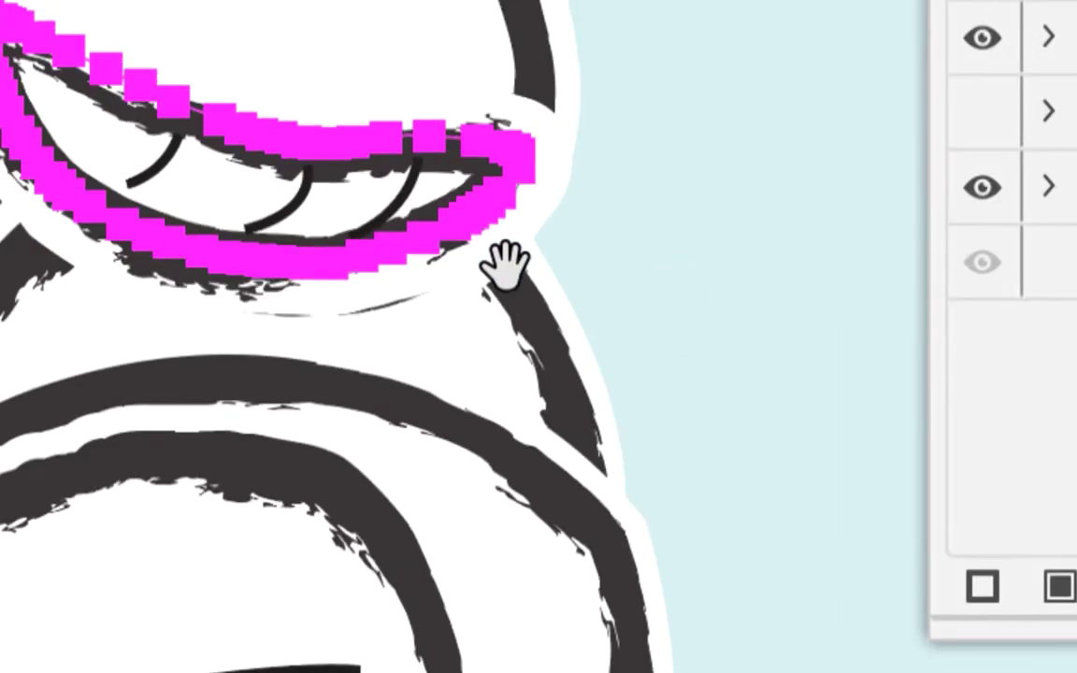
pyautogui.moveTo(462, 276); pyautogui.dragTo(517, 293)
# Step: Examine the Décalage effect settings on the white fill of the right-hand foot pad and the arm's paw pad without changing them
pyautogui.click(663, 204)
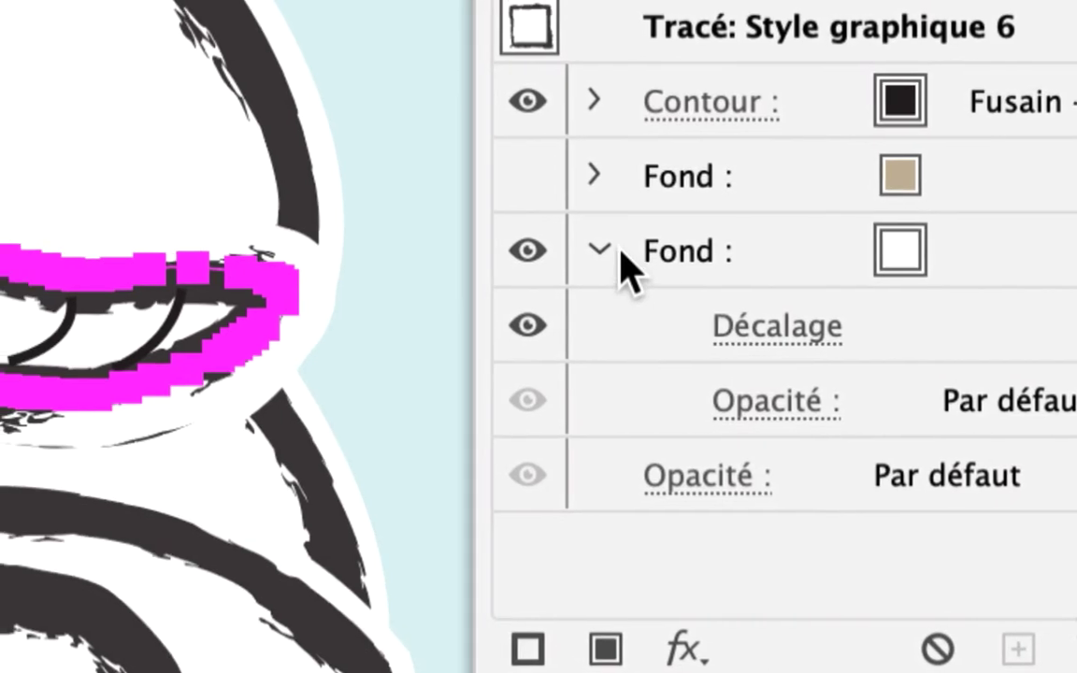
pyautogui.click(620, 250)
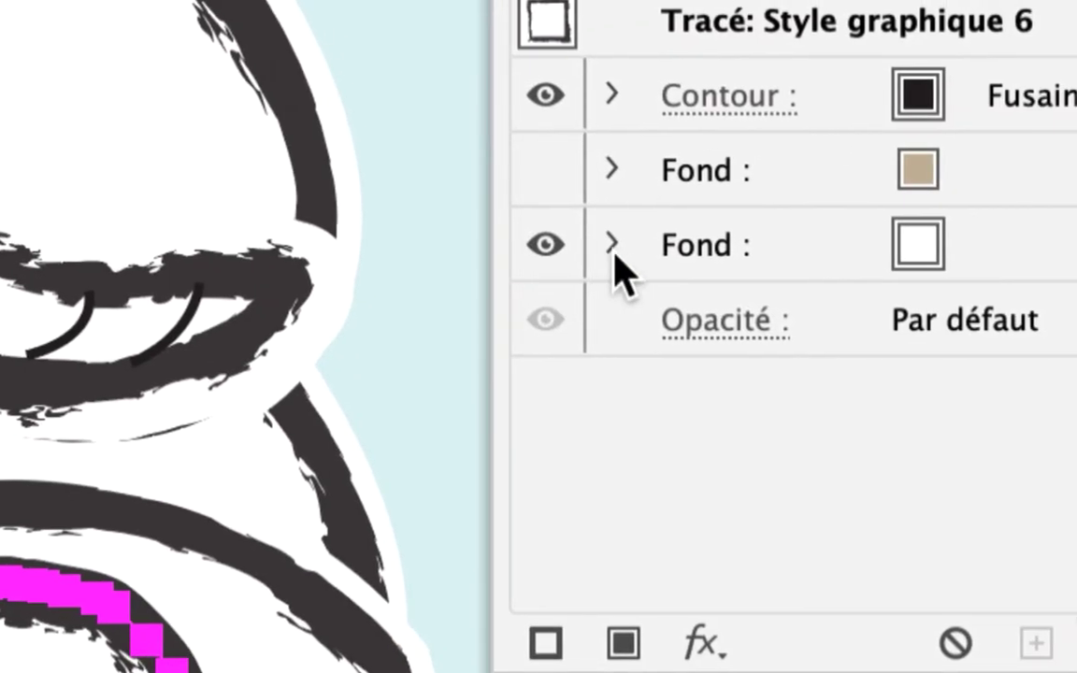
pyautogui.click(614, 249)
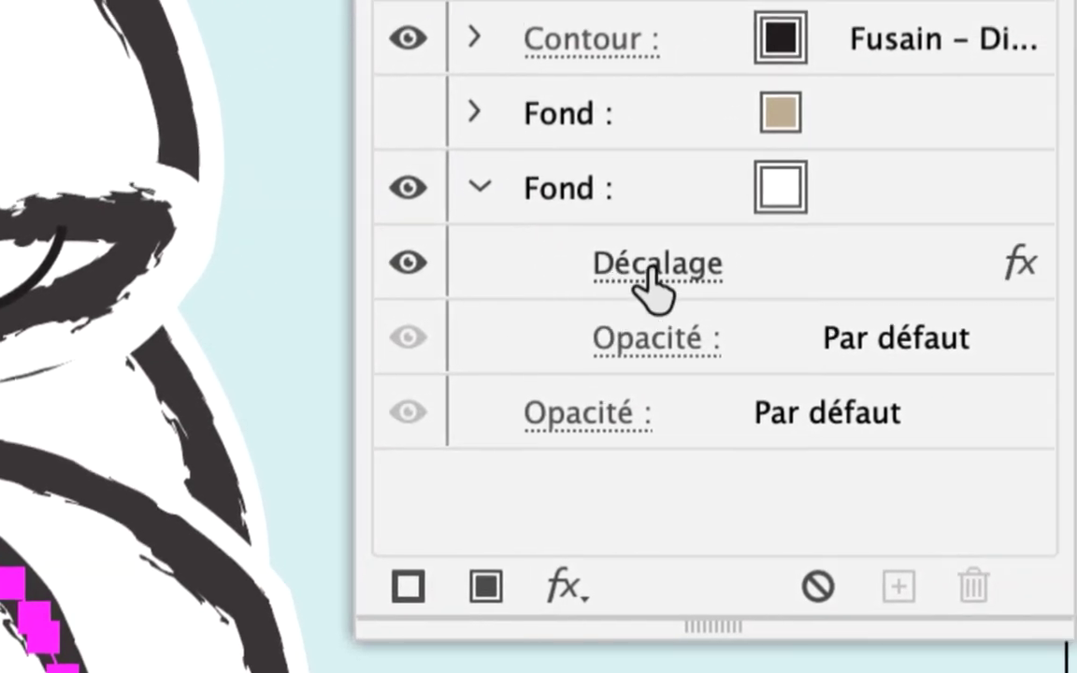
pyautogui.click(655, 271)
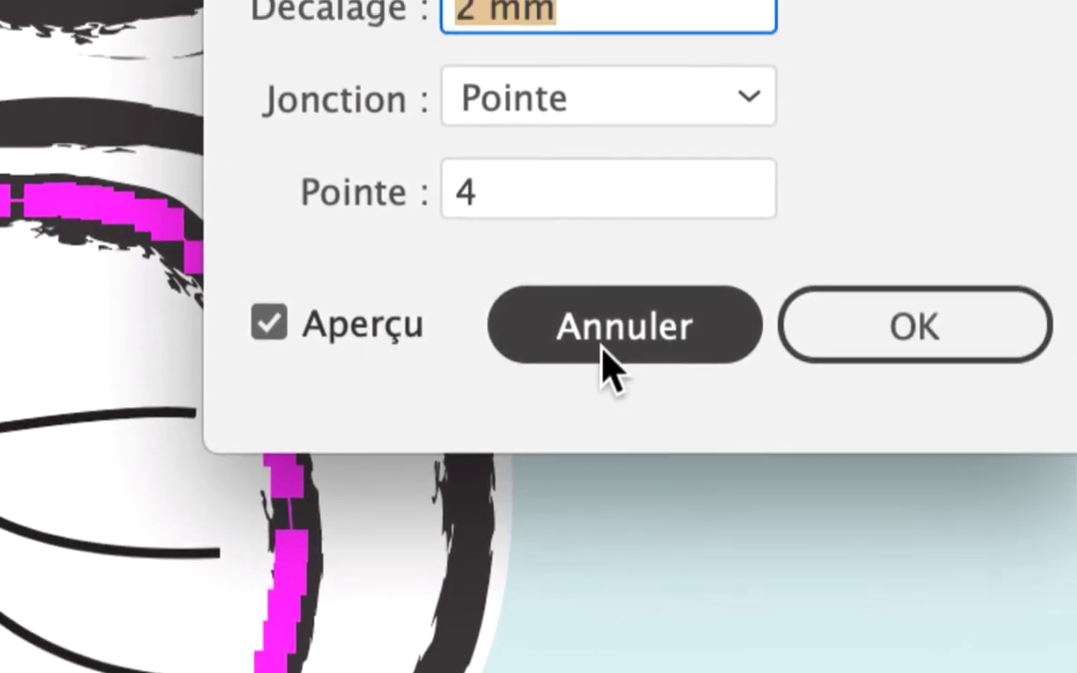
pyautogui.click(599, 360)
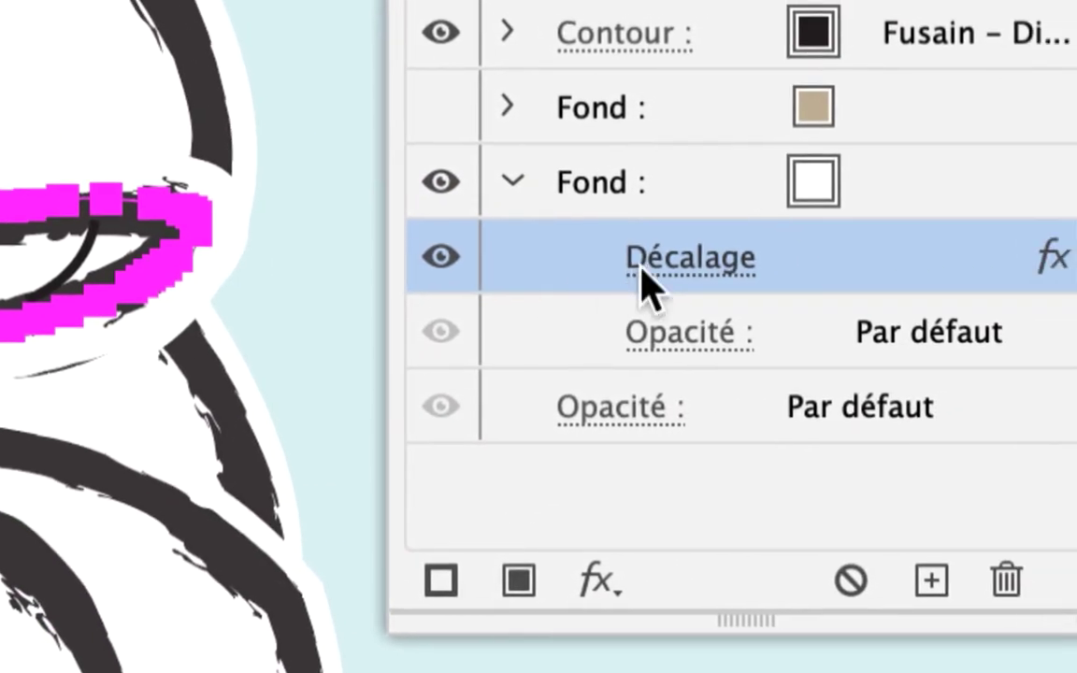
pyautogui.click(643, 268)
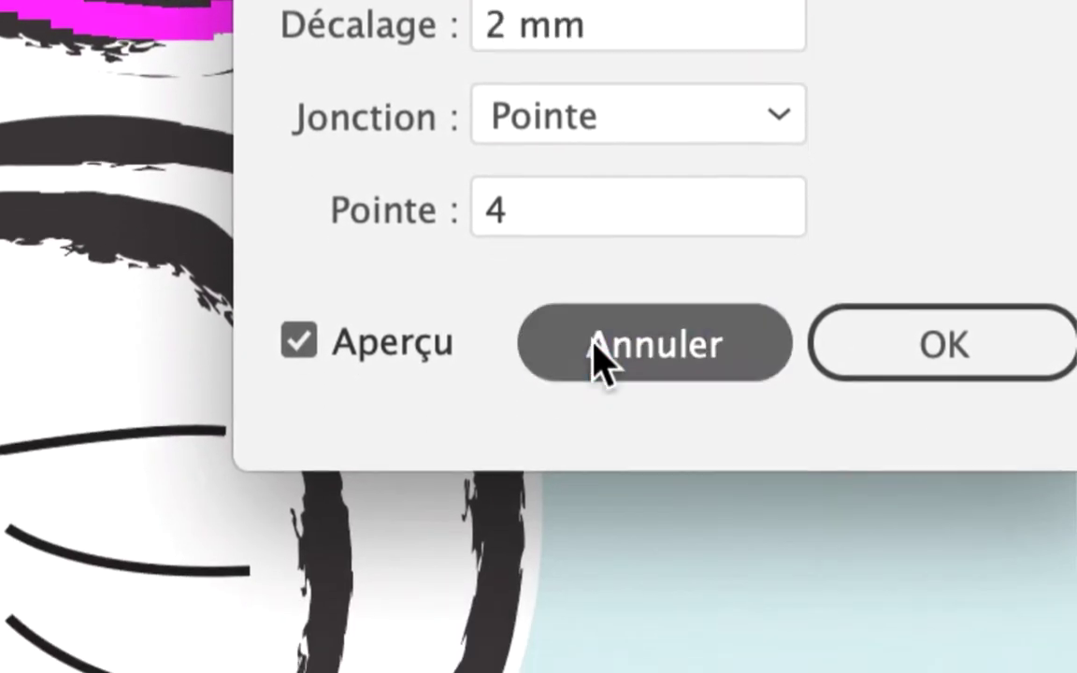
pyautogui.click(598, 360)
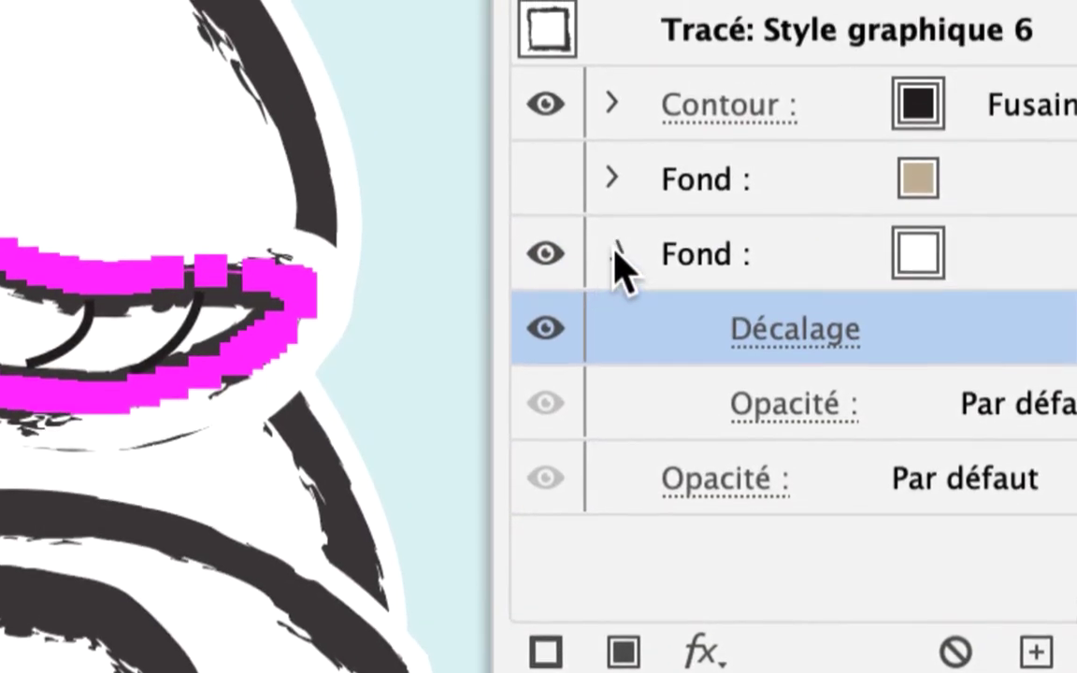
pyautogui.click(614, 253)
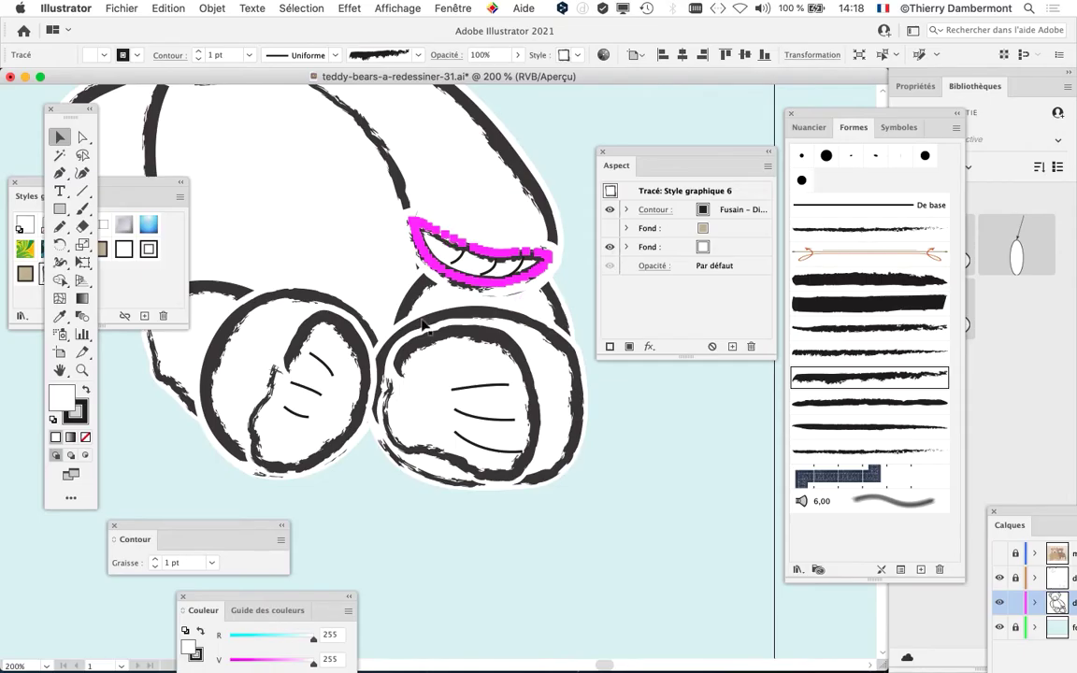
# Step: Select the left-hand foot pad and examine the Décalage effect settings on its white fill without changing them
pyautogui.click(307, 339)
pyautogui.hscroll(-5, 306, 339)
pyautogui.scroll(-3, 307, 339)
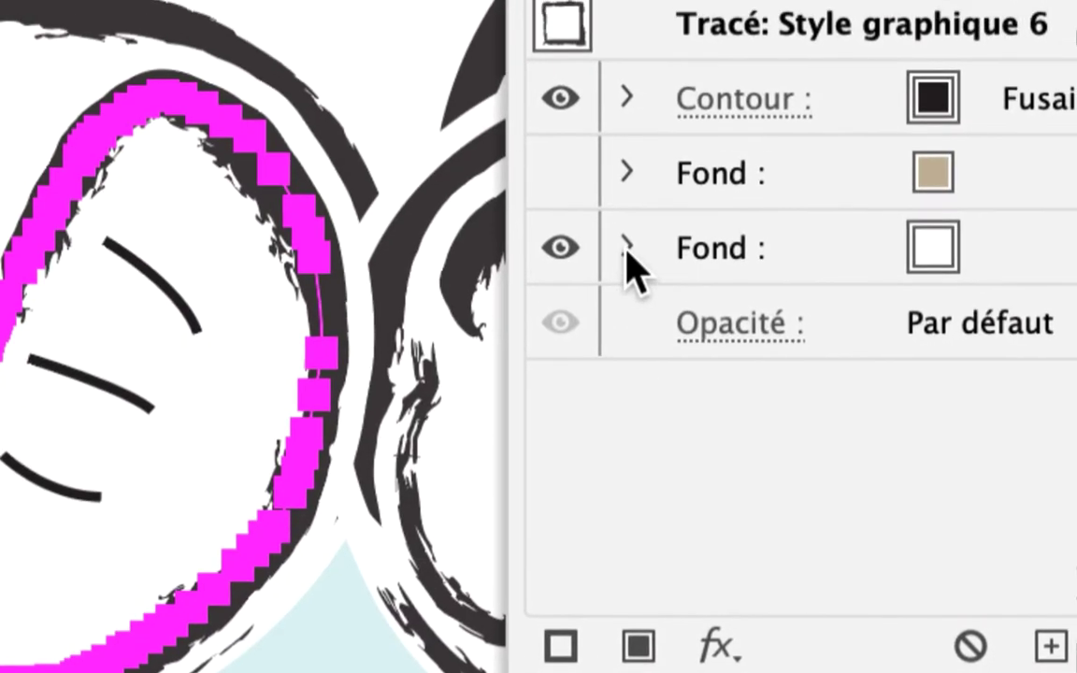
pyautogui.click(627, 248)
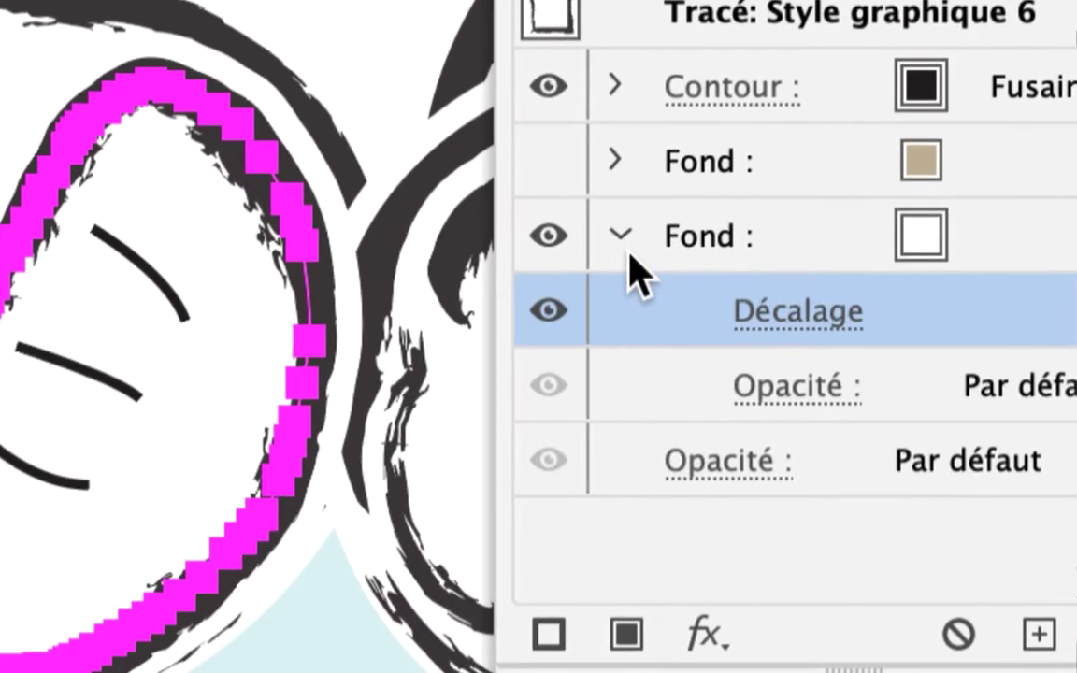
pyautogui.click(768, 327)
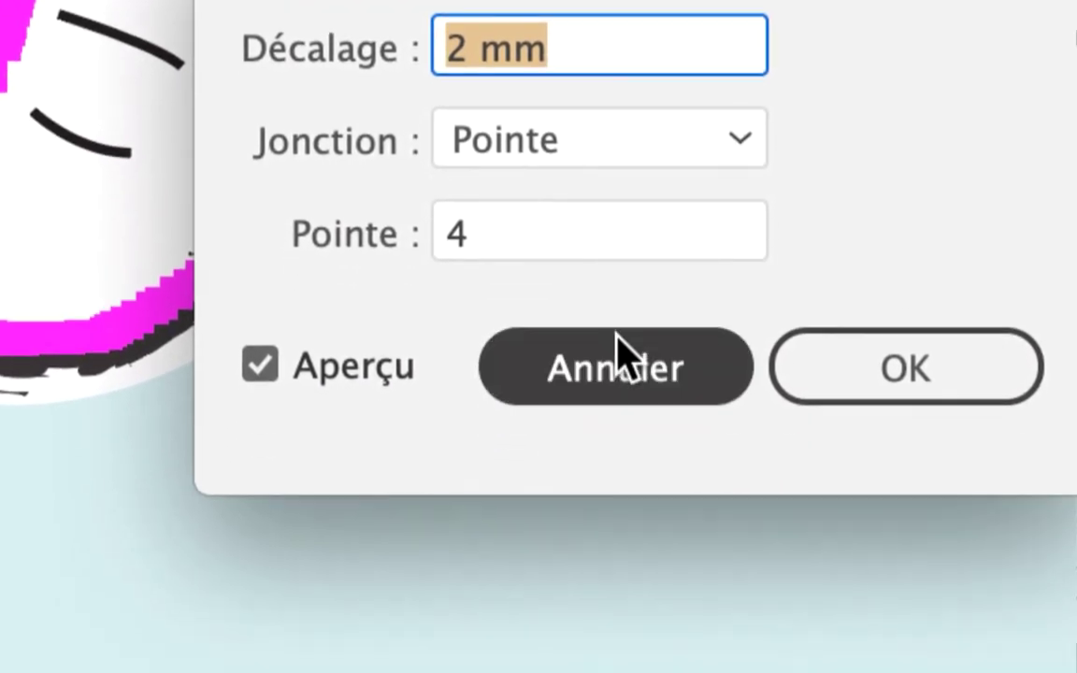
pyautogui.click(550, 631)
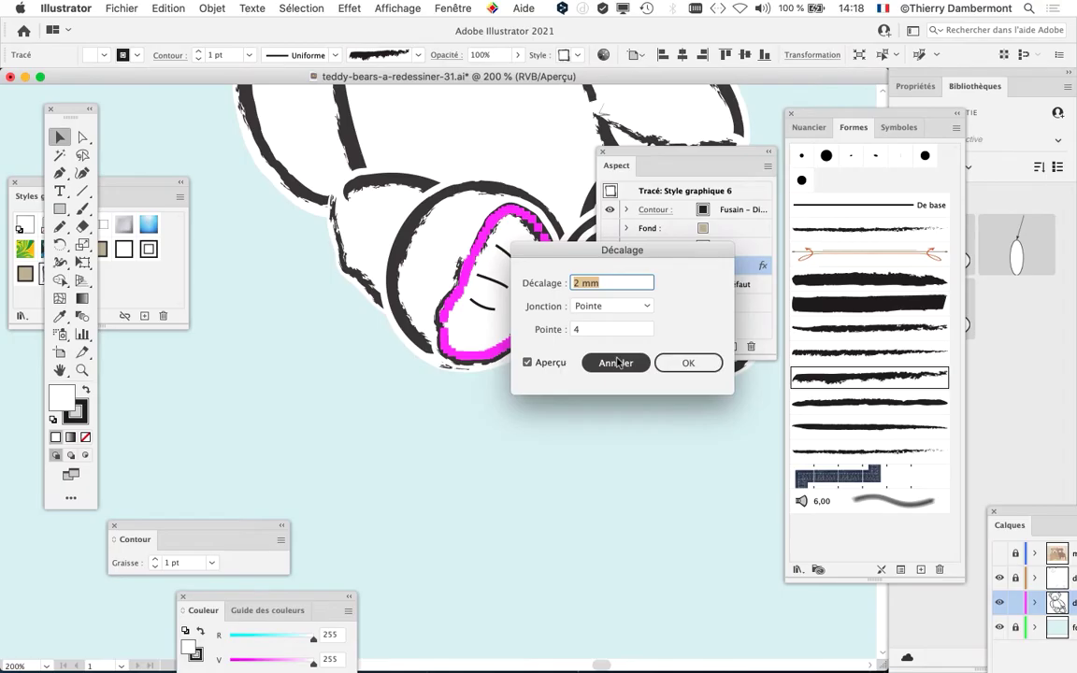
pyautogui.click(617, 362)
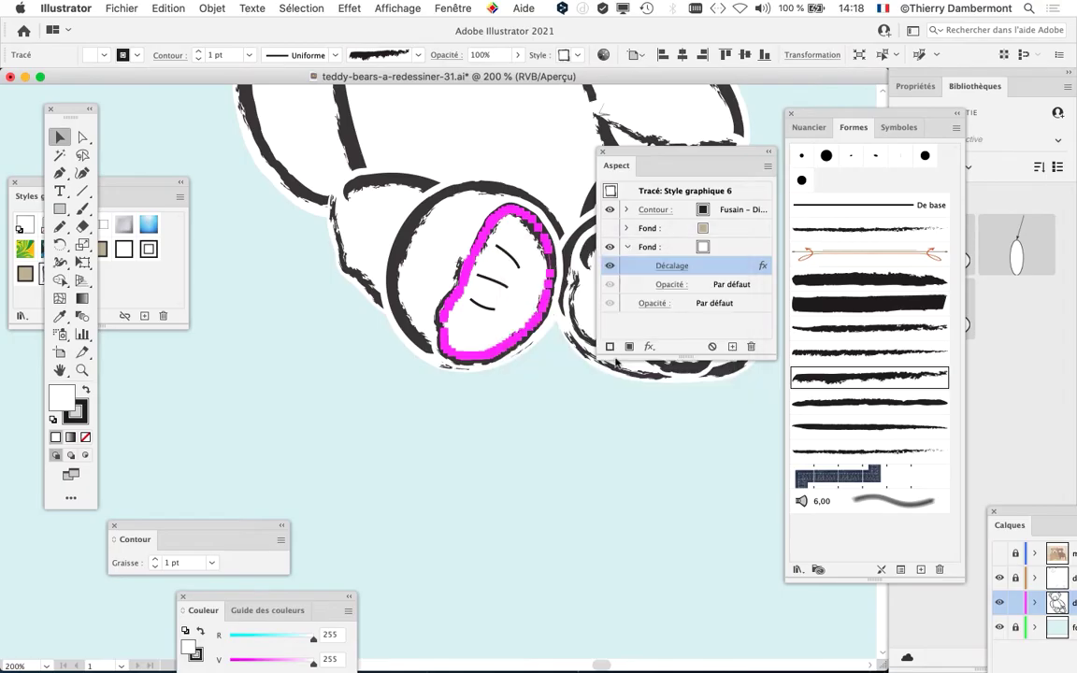
# Step: Check the general, stroke and type units in the Unités preferences, close them without changes, and deselect the artwork
pyautogui.click(58, 8)
pyautogui.moveTo(122, 49)
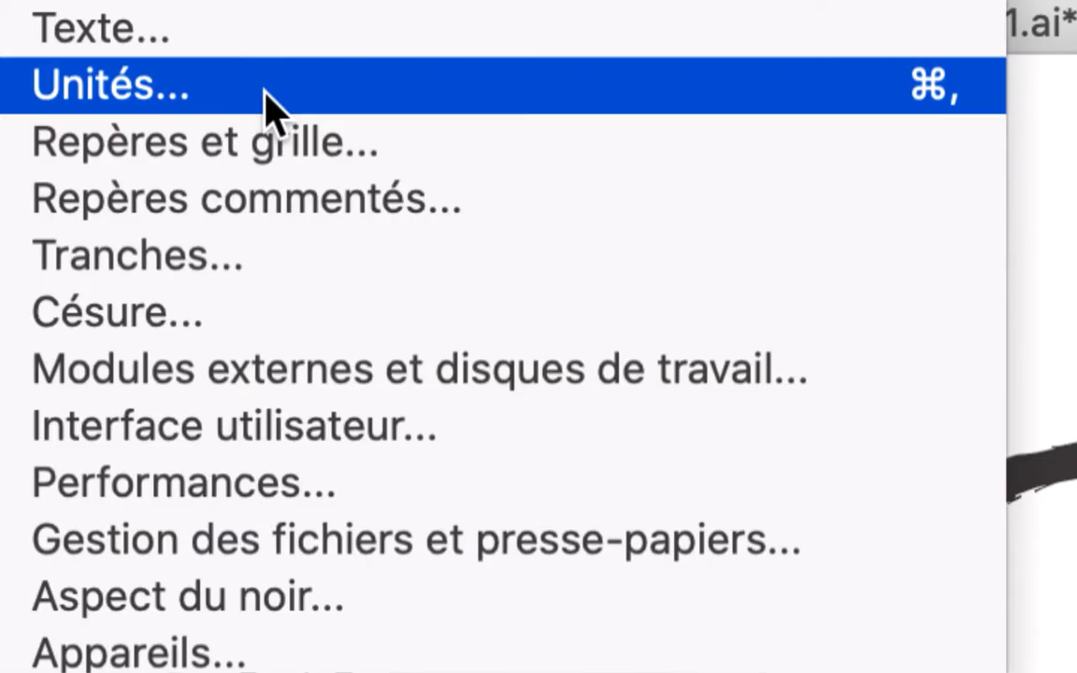
pyautogui.click(265, 94)
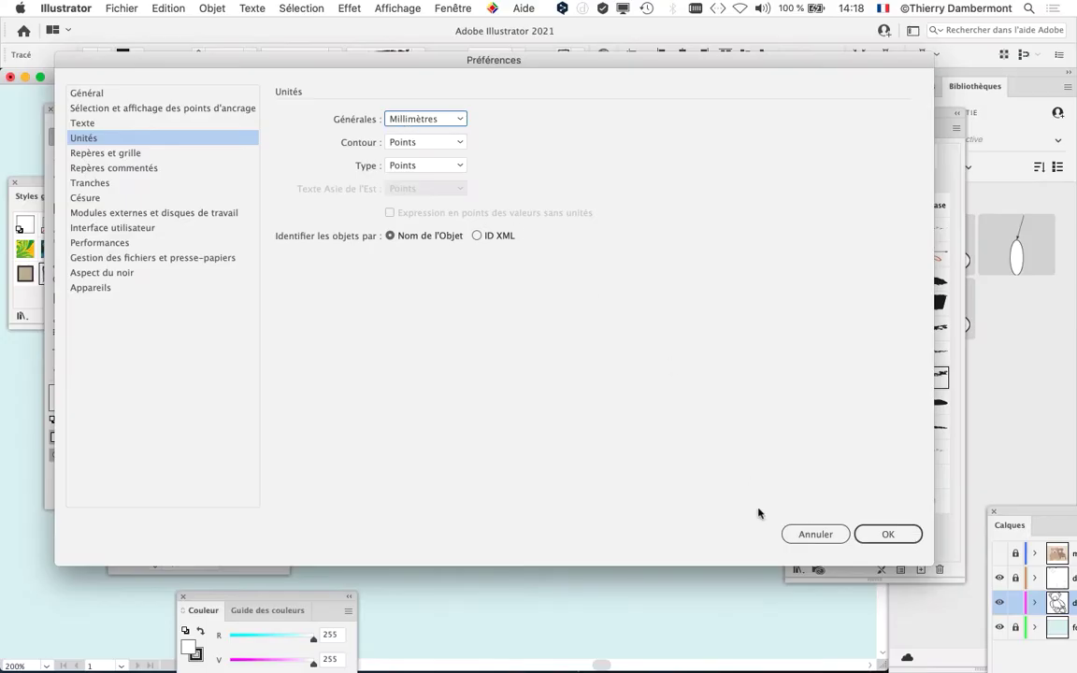
pyautogui.click(798, 534)
pyautogui.click(439, 421)
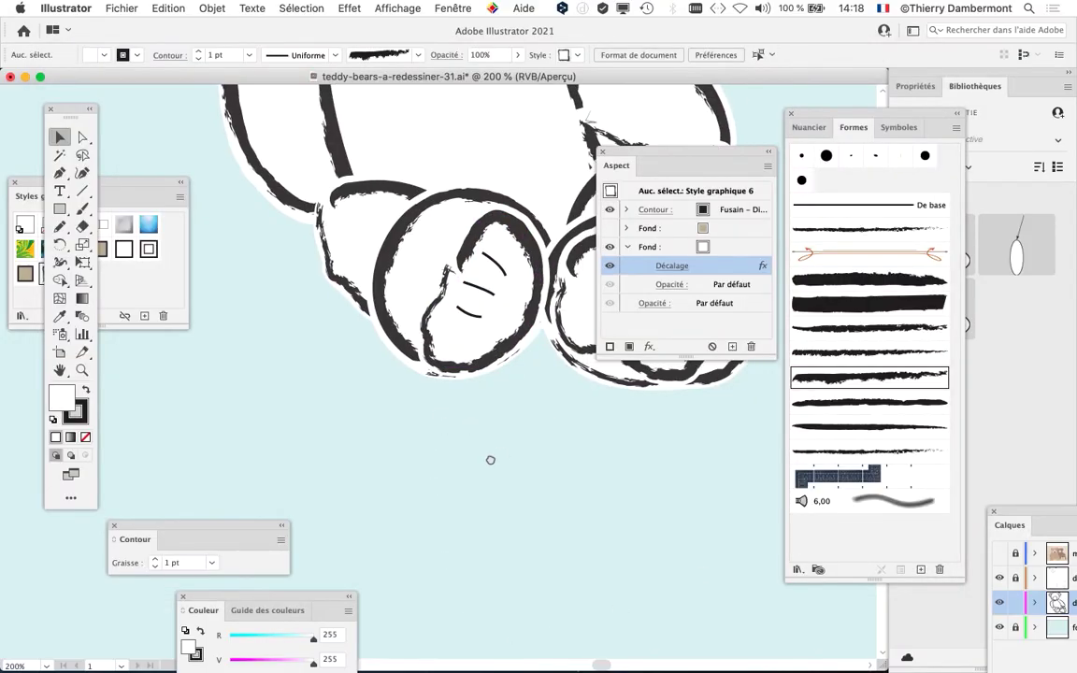
# Step: Redraw the lower-left edge of the right-hand foot pad as a smooth rounded curve with the Pencil tool
pyautogui.moveTo(490, 460); pyautogui.dragTo(334, 505)
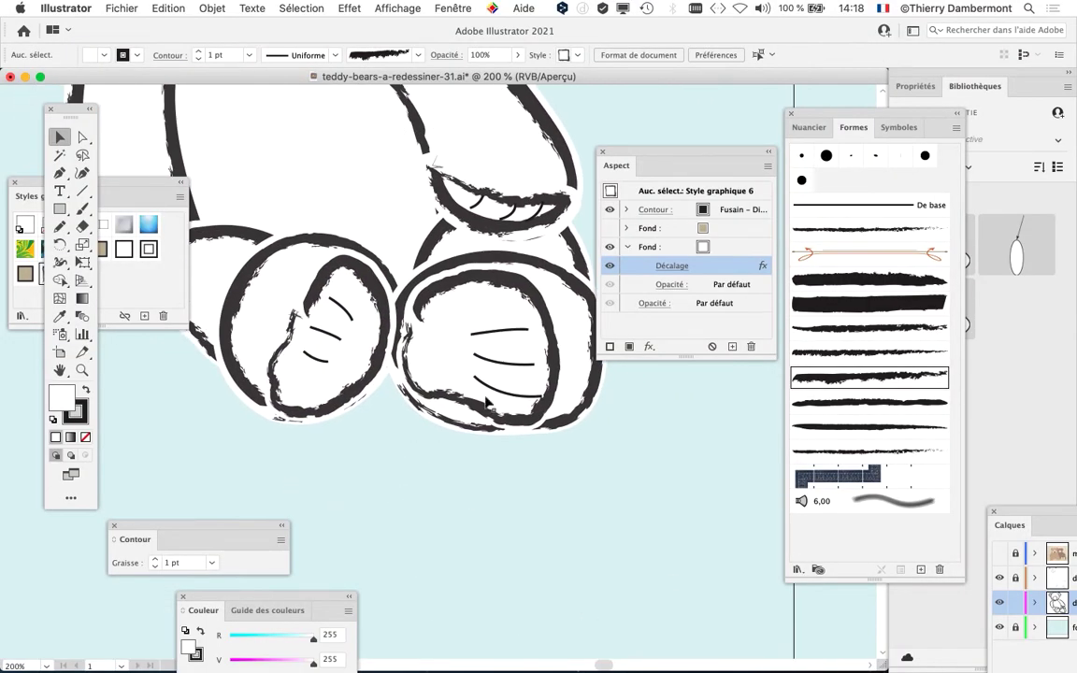
pyautogui.click(439, 369)
pyautogui.click(59, 225)
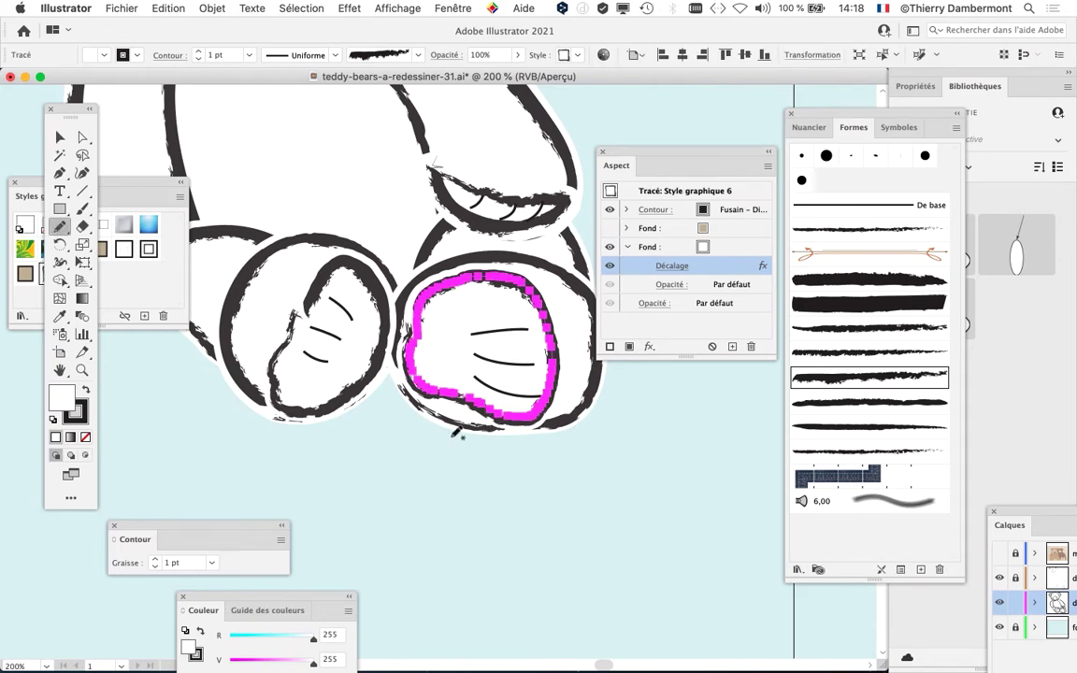
pyautogui.scroll(2, 415, 345)
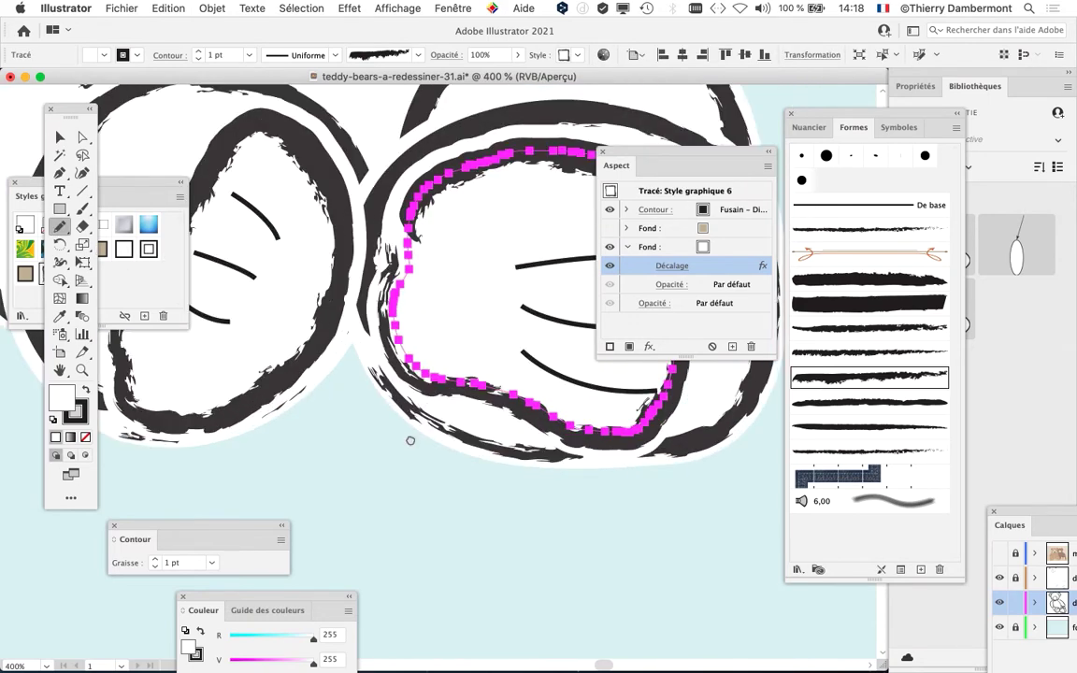
pyautogui.moveTo(409, 441); pyautogui.dragTo(321, 375)
pyautogui.moveTo(304, 285)
pyautogui.mouseDown()
pyautogui.moveTo(363, 363)
pyautogui.moveTo(476, 389)
pyautogui.moveTo(524, 385)
pyautogui.moveTo(547, 367)
pyautogui.mouseUp()
pyautogui.press('super+minus')
pyautogui.press('super+minus')
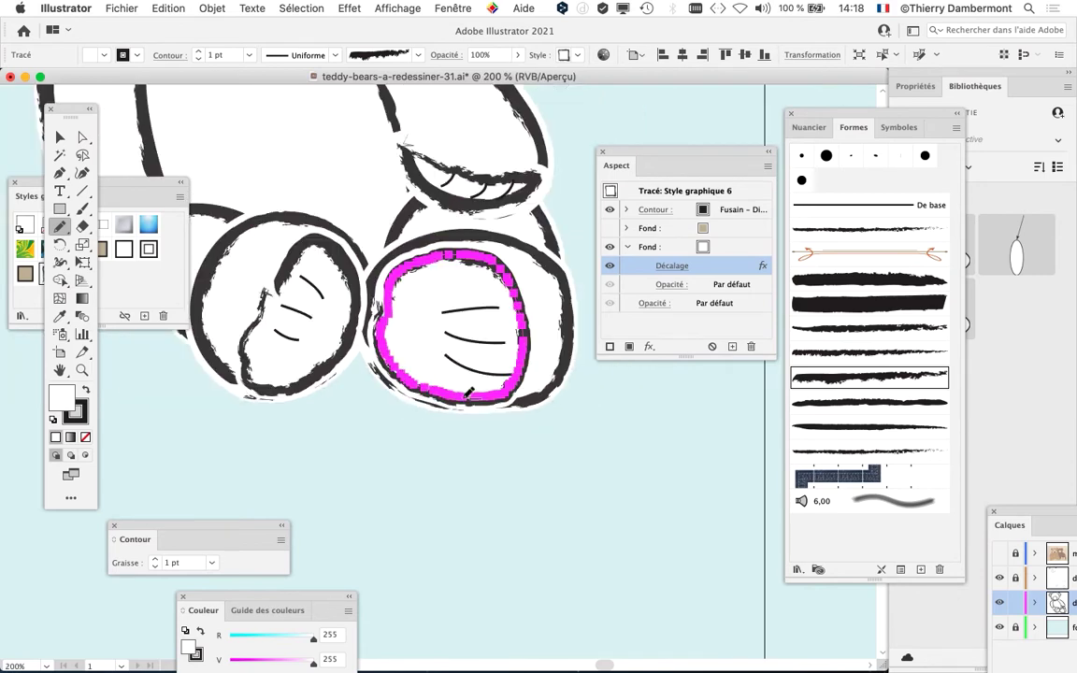
# Step: Select the paw pad of the right-hand arm while keeping the Pencil tool active, and move the Appearance attributes clear of it
pyautogui.moveTo(272, 404); pyautogui.dragTo(300, 476)
pyautogui.moveTo(422, 212)
pyautogui.mouseDown()
pyautogui.moveTo(501, 229)
pyautogui.moveTo(494, 245)
pyautogui.mouseUp()
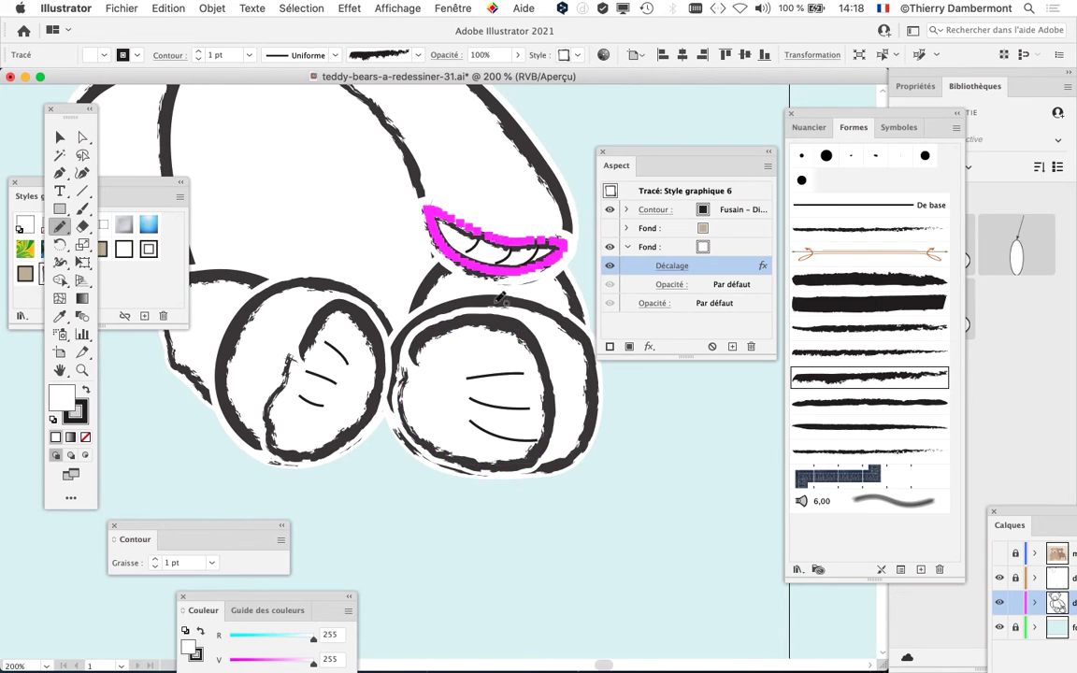
pyautogui.press('super+plus')
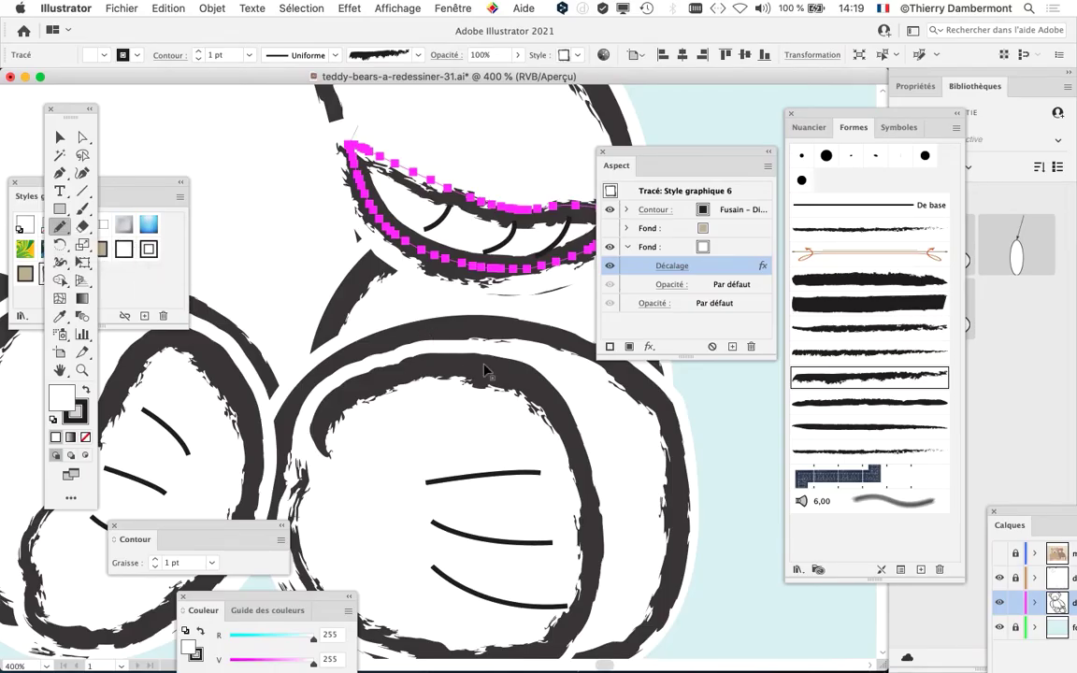
pyautogui.keyDown('super'); pyautogui.click(493, 371); pyautogui.keyUp('super')
pyautogui.keyDown('super'); pyautogui.click(445, 190); pyautogui.keyUp('super')
pyautogui.keyDown('super'); pyautogui.click(233, 383); pyautogui.keyUp('super')
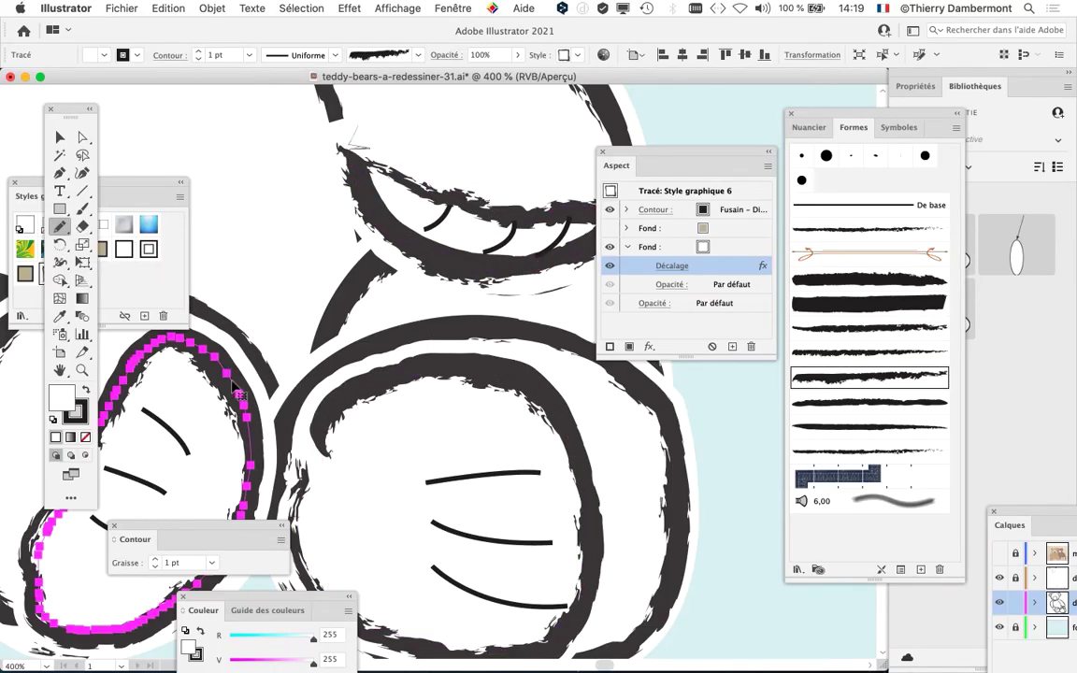
pyautogui.keyDown('super'); pyautogui.click(464, 204); pyautogui.keyUp('super')
pyautogui.moveTo(464, 339)
pyautogui.mouseDown()
pyautogui.moveTo(297, 427)
pyautogui.moveTo(366, 423)
pyautogui.mouseUp()
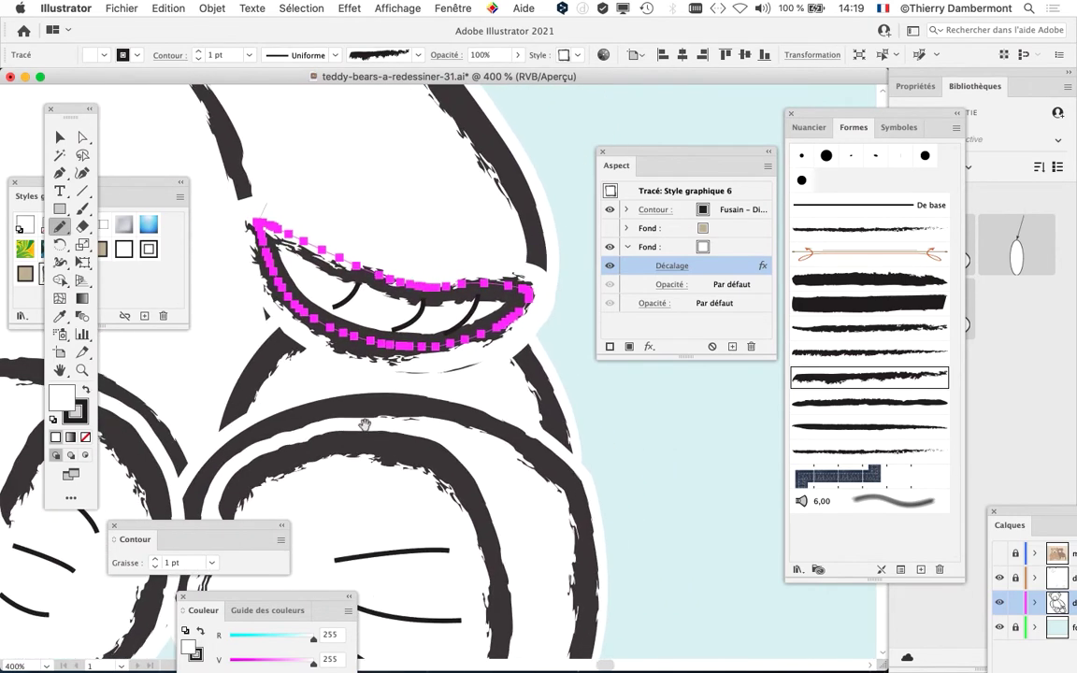
pyautogui.moveTo(616, 152); pyautogui.dragTo(705, 128)
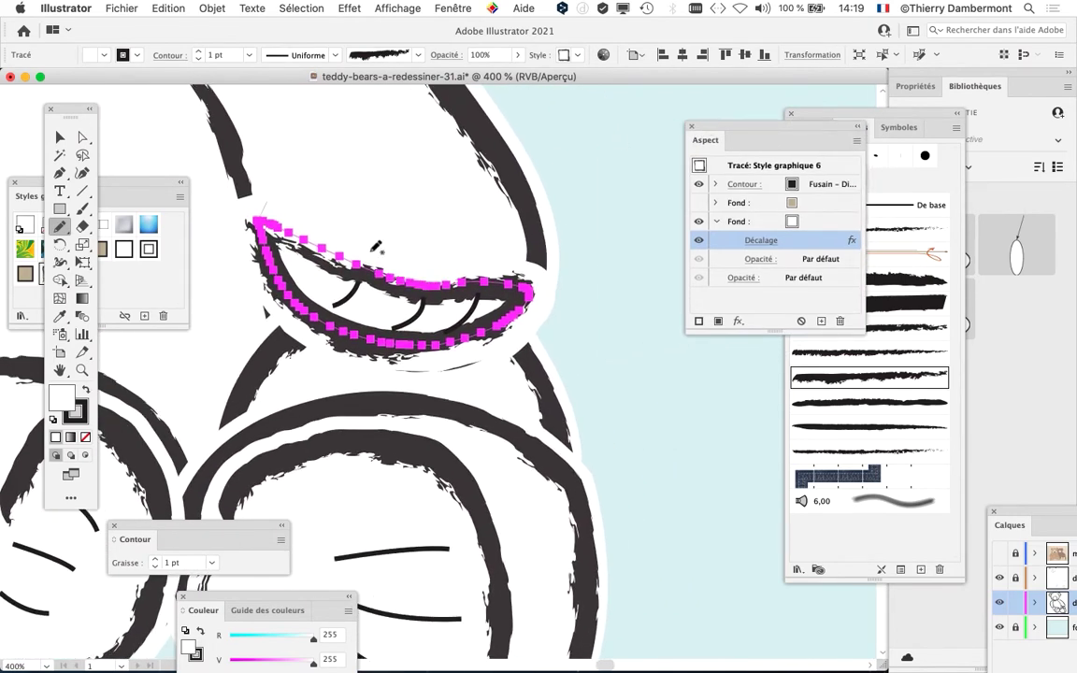
# Step: Move the graphic styles clear of the artwork and reselect the right-hand arm's paw pad, keeping the Pencil tool active
pyautogui.moveTo(39, 203); pyautogui.dragTo(491, 546)
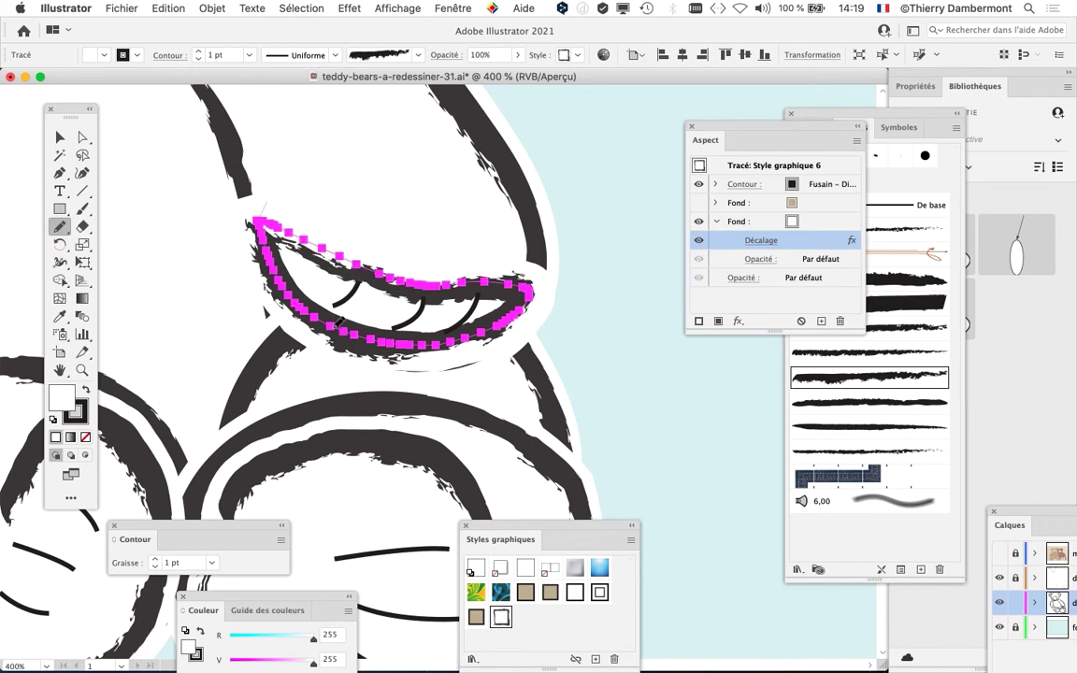
pyautogui.keyDown('super'); pyautogui.click(332, 443); pyautogui.keyUp('super')
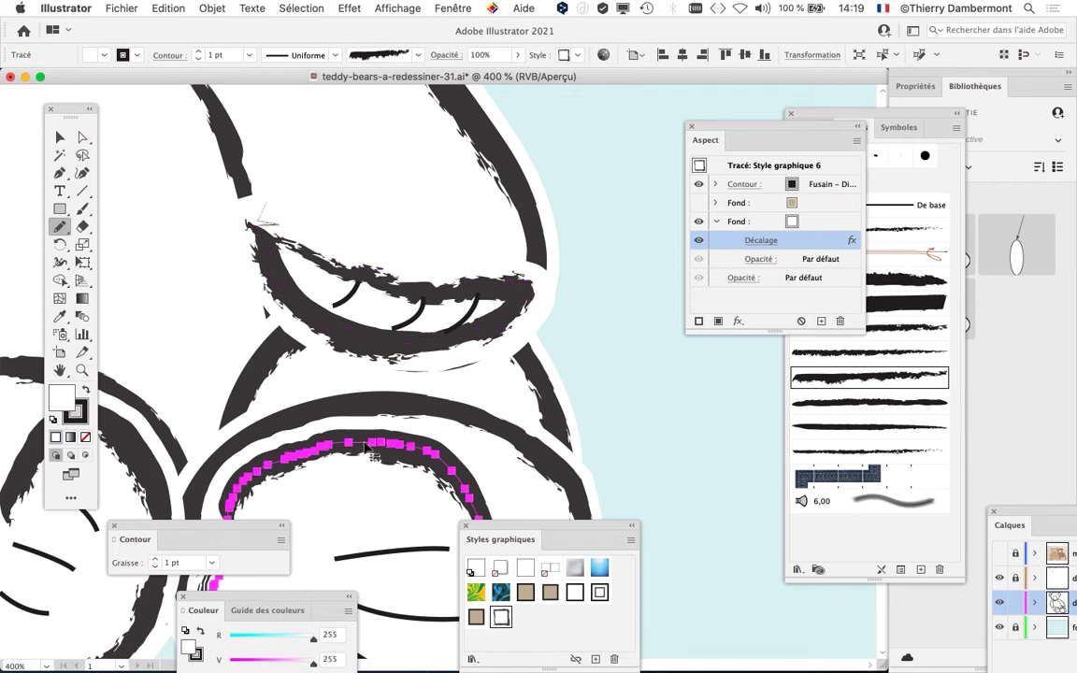
pyautogui.keyDown('super'); pyautogui.click(358, 335); pyautogui.keyUp('super')
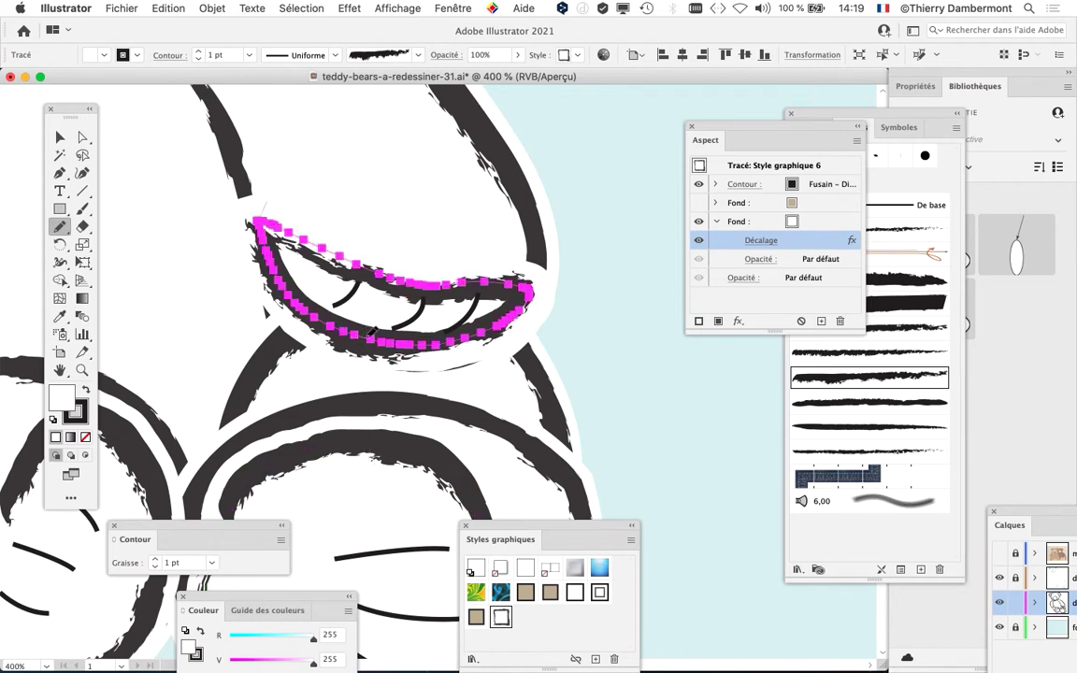
# Step: Redraw the concave upper edge of the paw pad as a raised, rounded curve with the Pencil tool
pyautogui.moveTo(306, 238)
pyautogui.mouseDown()
pyautogui.moveTo(388, 214)
pyautogui.moveTo(497, 232)
pyautogui.moveTo(529, 265)
pyautogui.mouseUp()
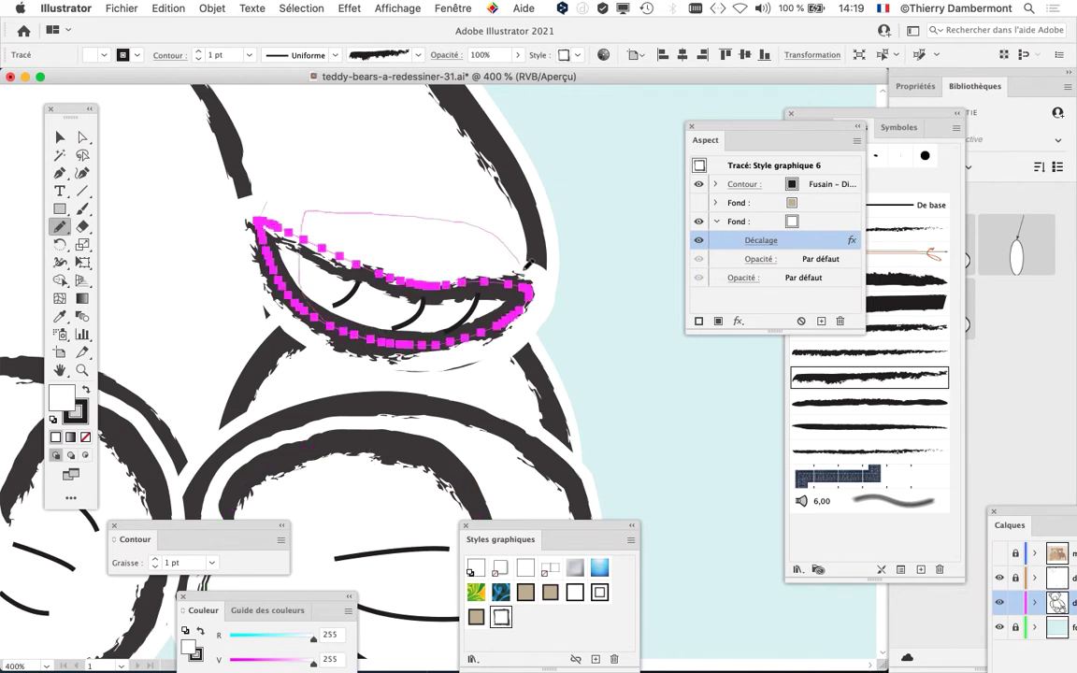
pyautogui.moveTo(506, 314); pyautogui.dragTo(420, 332)
pyautogui.moveTo(348, 325); pyautogui.dragTo(366, 348)
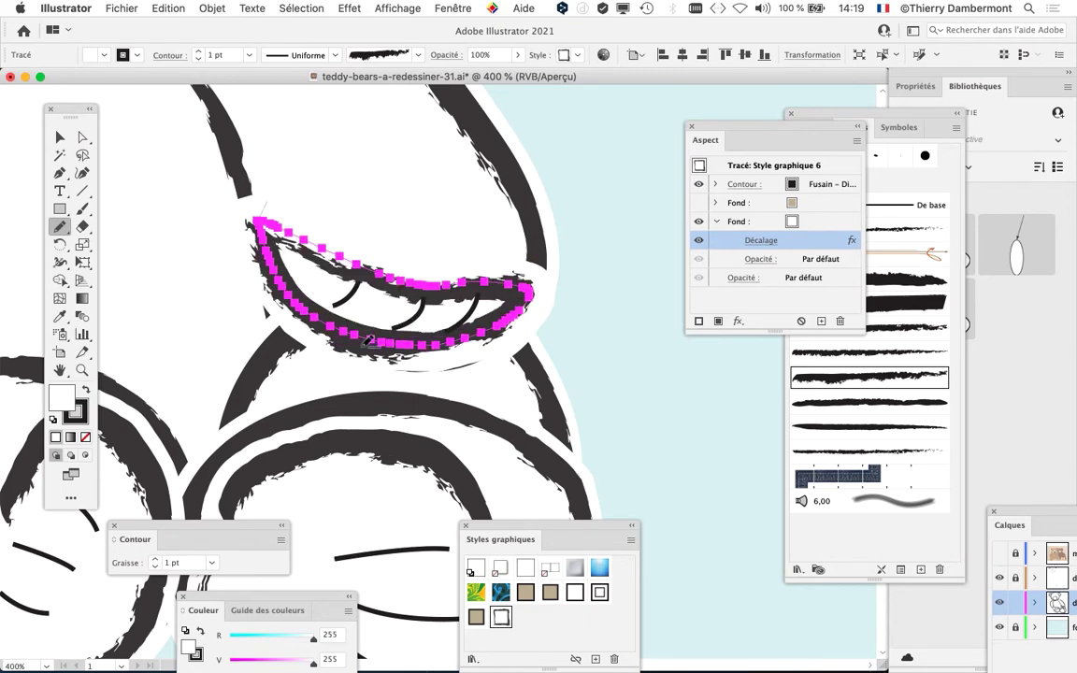
pyautogui.scroll(-1, 366, 344)
pyautogui.scroll(2, 360, 339)
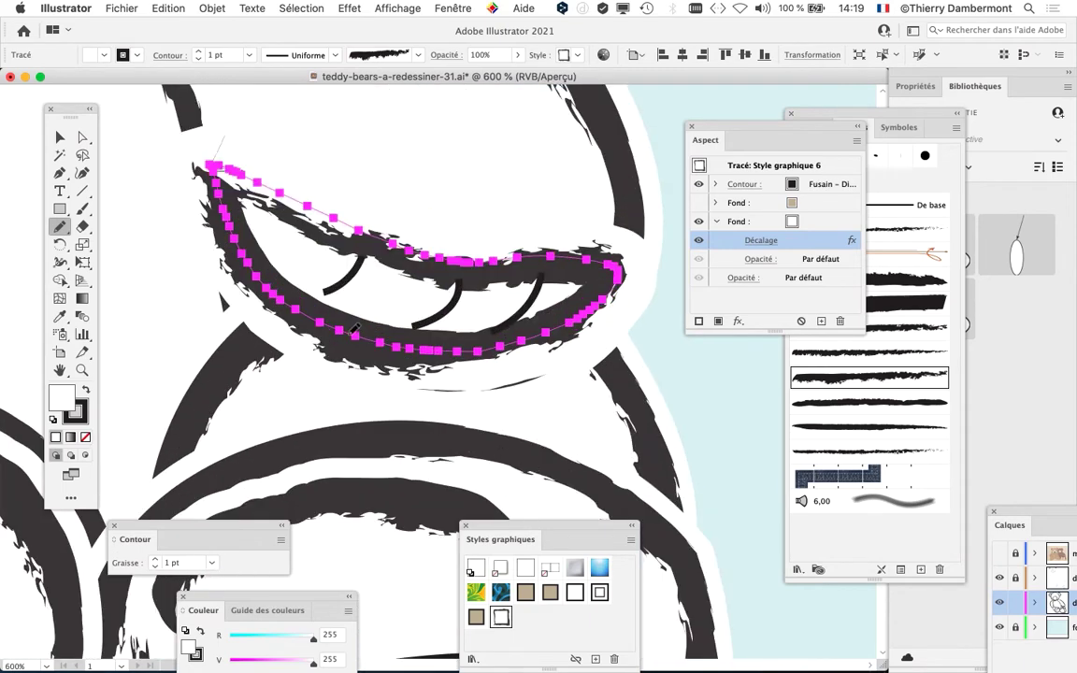
pyautogui.moveTo(231, 171)
pyautogui.mouseDown()
pyautogui.moveTo(356, 159)
pyautogui.moveTo(566, 221)
pyautogui.moveTo(486, 346)
pyautogui.moveTo(472, 348)
pyautogui.mouseUp()
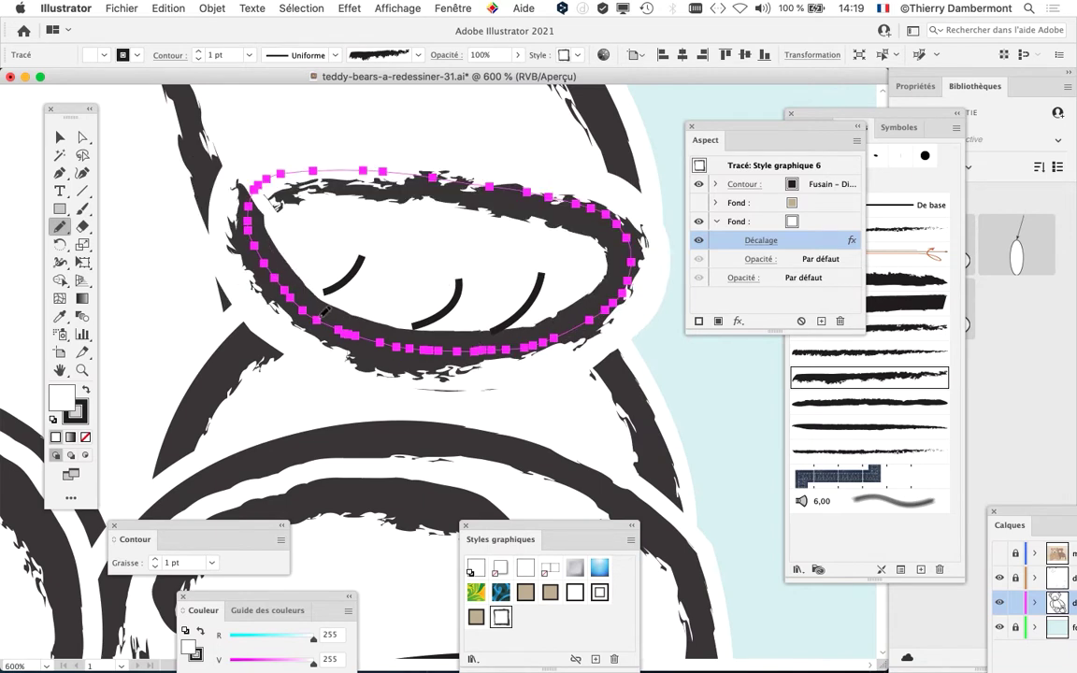
# Step: Redraw the left end of the paw pad slightly further inward and round off its right end with the Pencil tool
pyautogui.moveTo(278, 210); pyautogui.dragTo(282, 176)
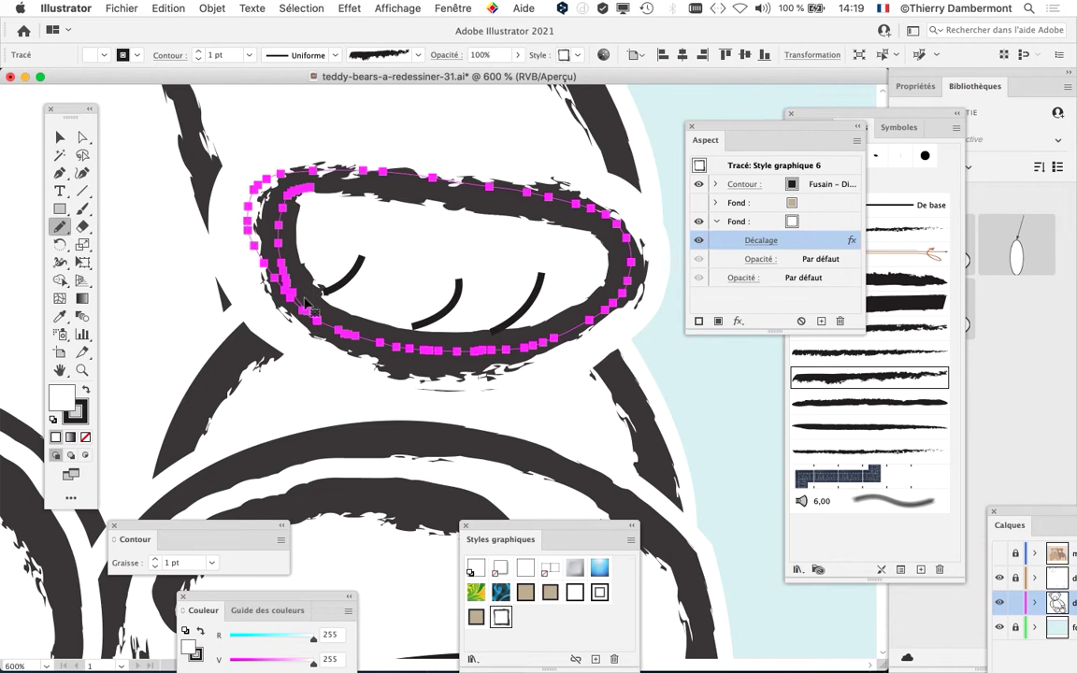
pyautogui.press('super+z')
pyautogui.moveTo(318, 306)
pyautogui.mouseDown()
pyautogui.moveTo(289, 243)
pyautogui.moveTo(343, 175)
pyautogui.moveTo(447, 173)
pyautogui.mouseUp()
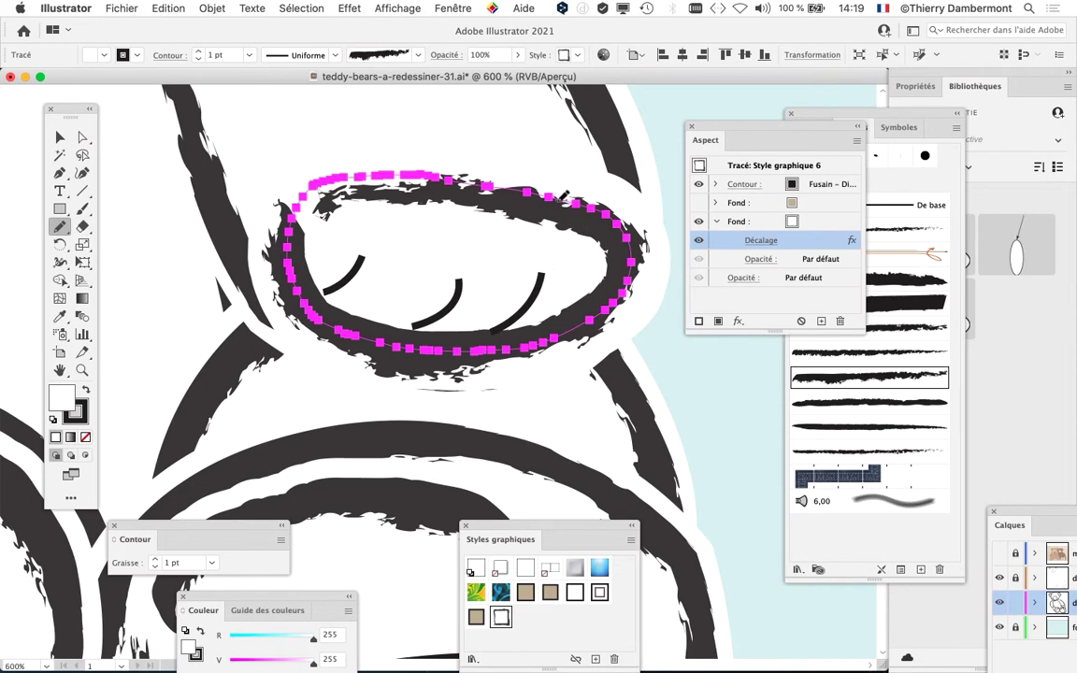
pyautogui.moveTo(562, 195)
pyautogui.mouseDown()
pyautogui.moveTo(588, 253)
pyautogui.moveTo(576, 323)
pyautogui.mouseUp()
pyautogui.moveTo(515, 351); pyautogui.dragTo(516, 352)
pyautogui.press('super+minus')
pyautogui.press('super+minus')
pyautogui.press('super+minus')
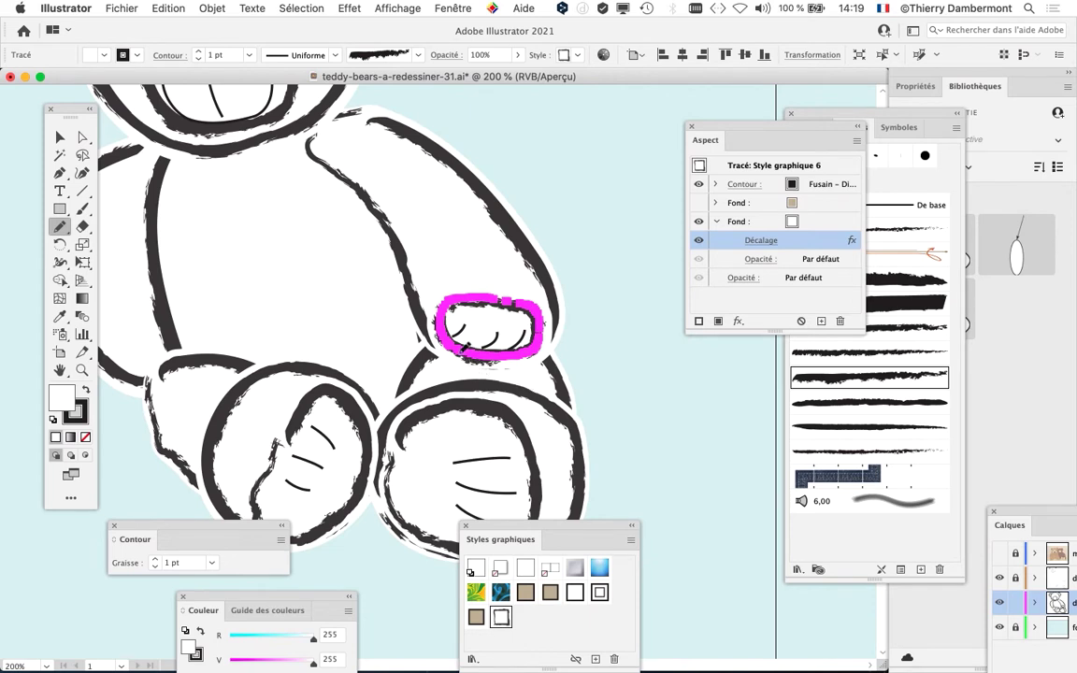
# Step: Retrace the paw pad's whole outline as a loose rounded loop around its three finger lines
pyautogui.moveTo(434, 309)
pyautogui.mouseDown()
pyautogui.moveTo(447, 265)
pyautogui.moveTo(504, 263)
pyautogui.moveTo(540, 316)
pyautogui.mouseUp()
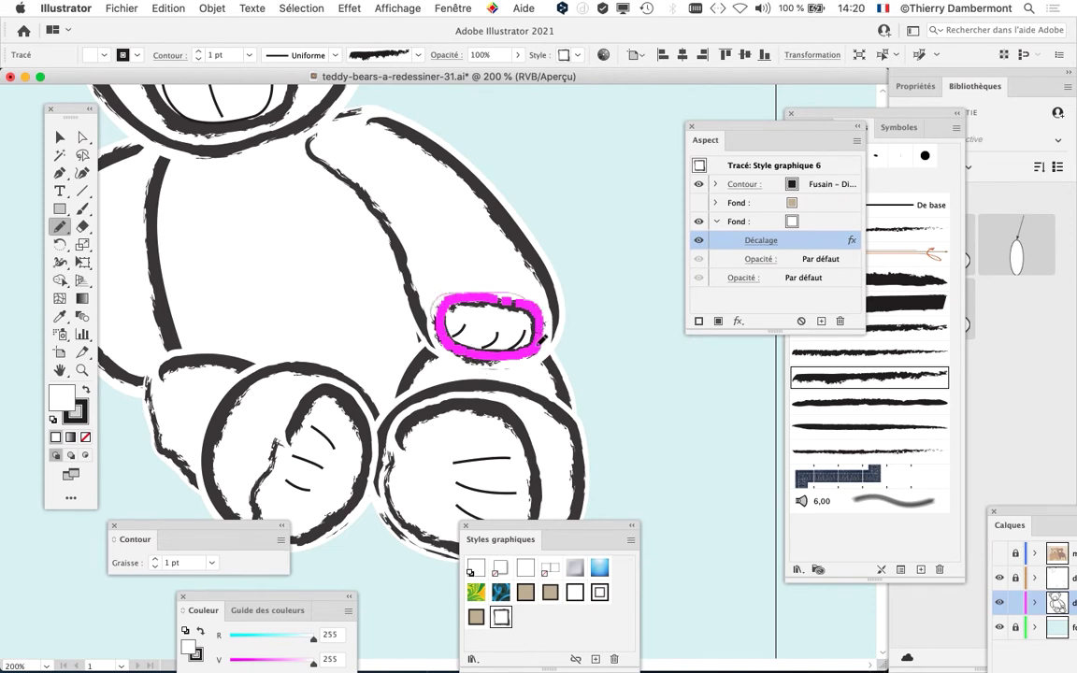
pyautogui.moveTo(516, 356); pyautogui.dragTo(517, 364)
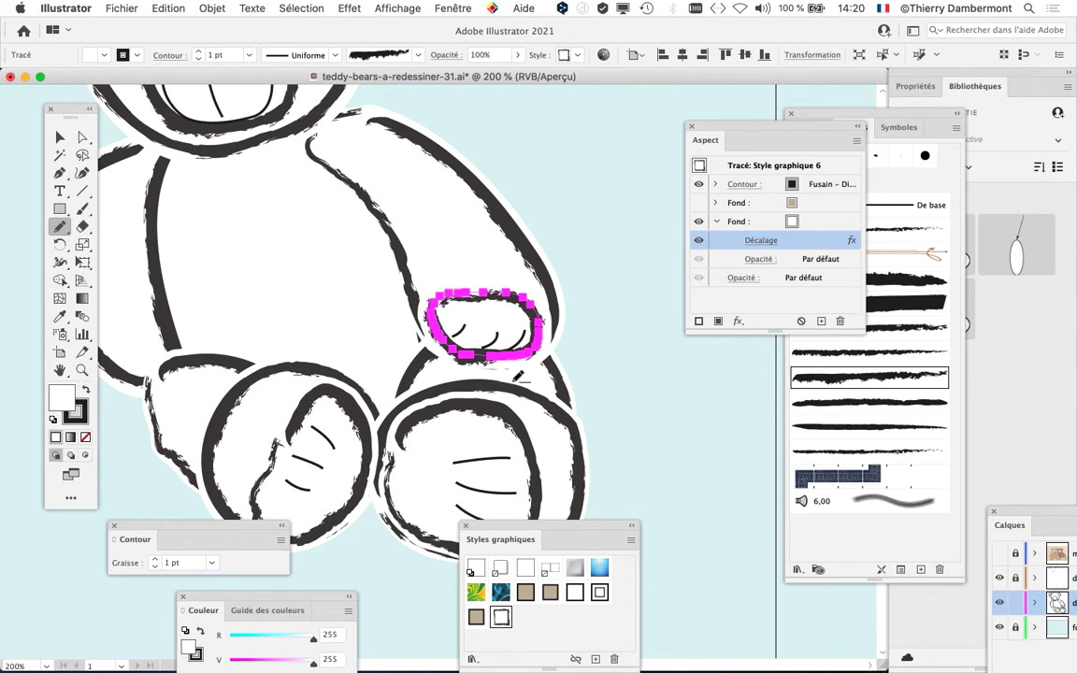
pyautogui.scroll(-1, 514, 381)
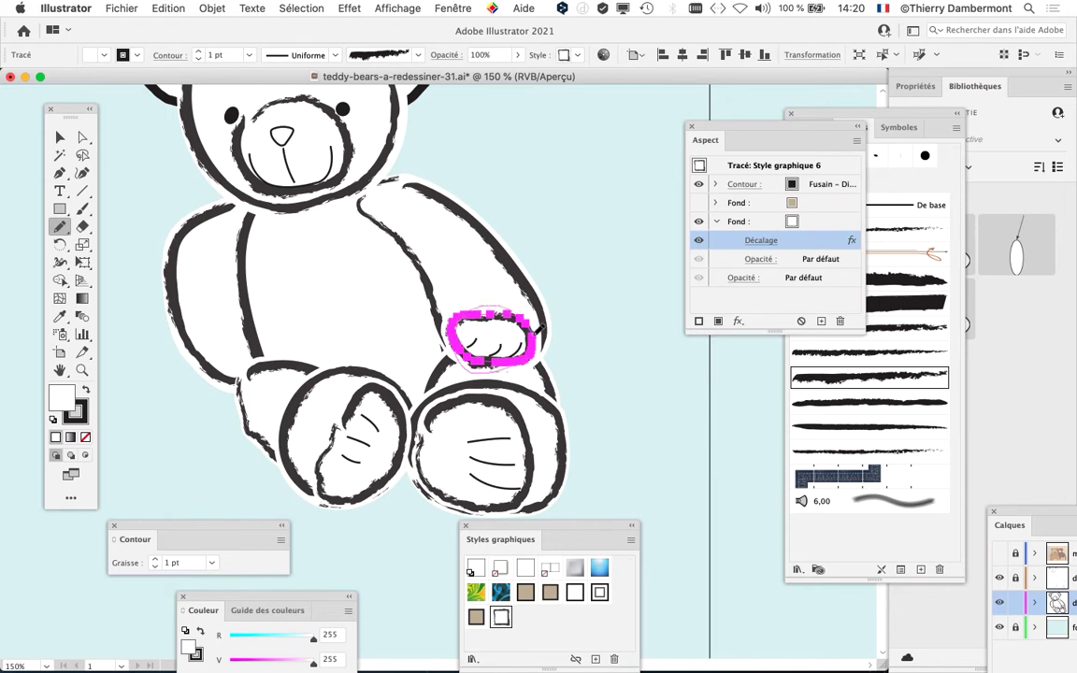
pyautogui.moveTo(475, 316); pyautogui.dragTo(482, 312)
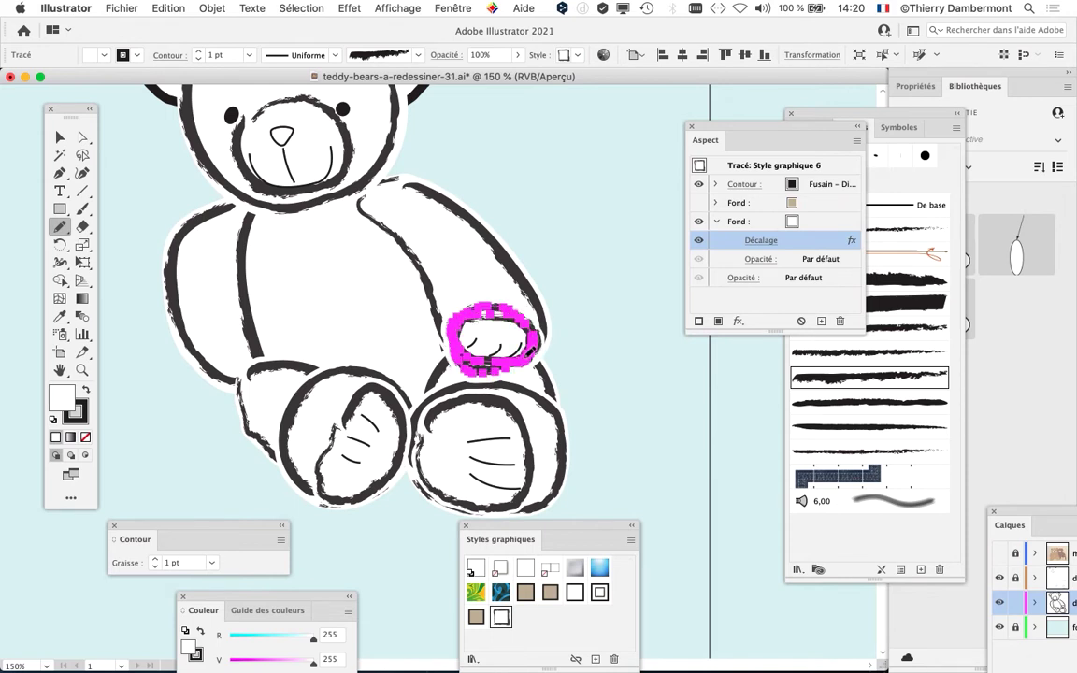
pyautogui.scroll(1, 530, 365)
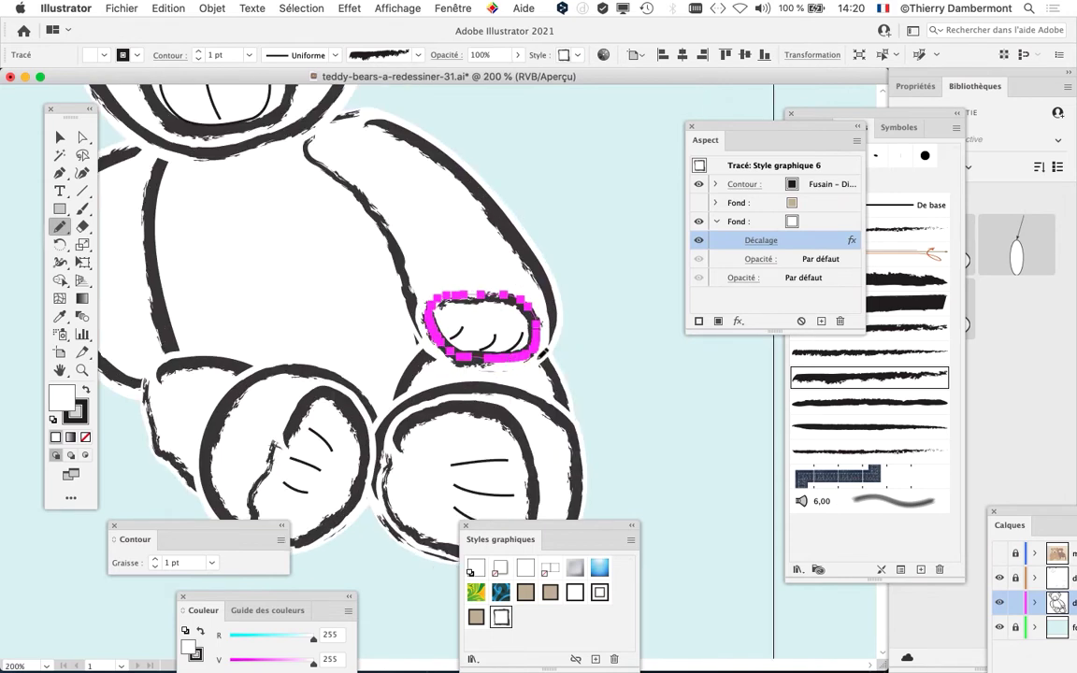
pyautogui.moveTo(530, 354); pyautogui.dragTo(472, 369)
pyautogui.moveTo(522, 357); pyautogui.dragTo(515, 361)
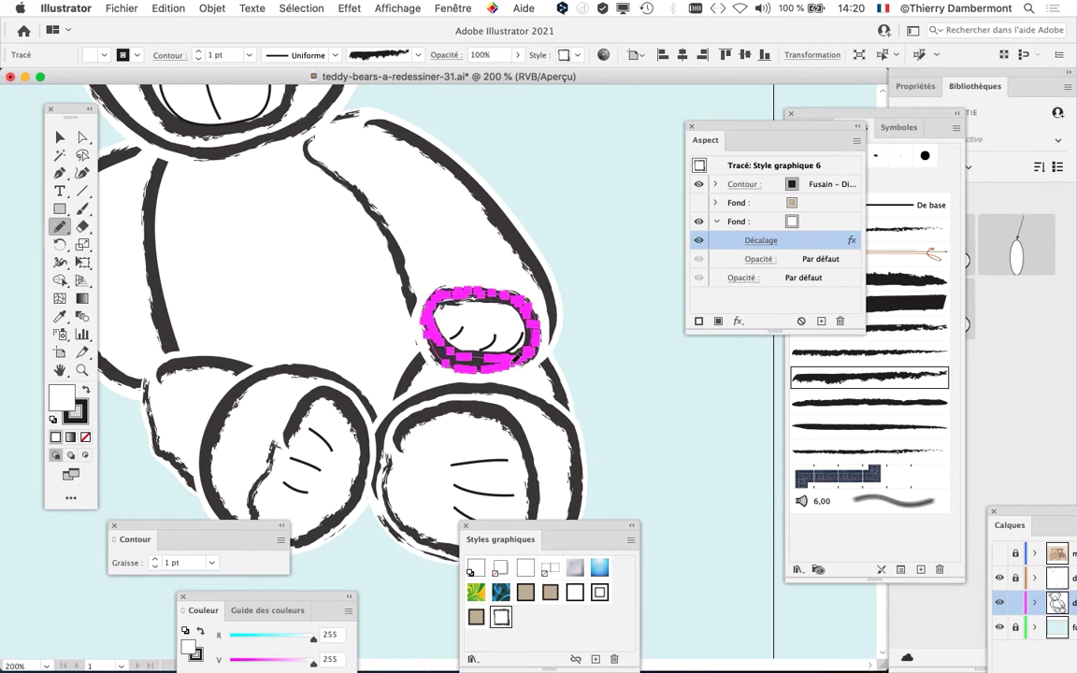
# Step: Reshape the paw pad's left end and right side with the Pencil tool, and deselect the artwork
pyautogui.scroll(3, 513, 369)
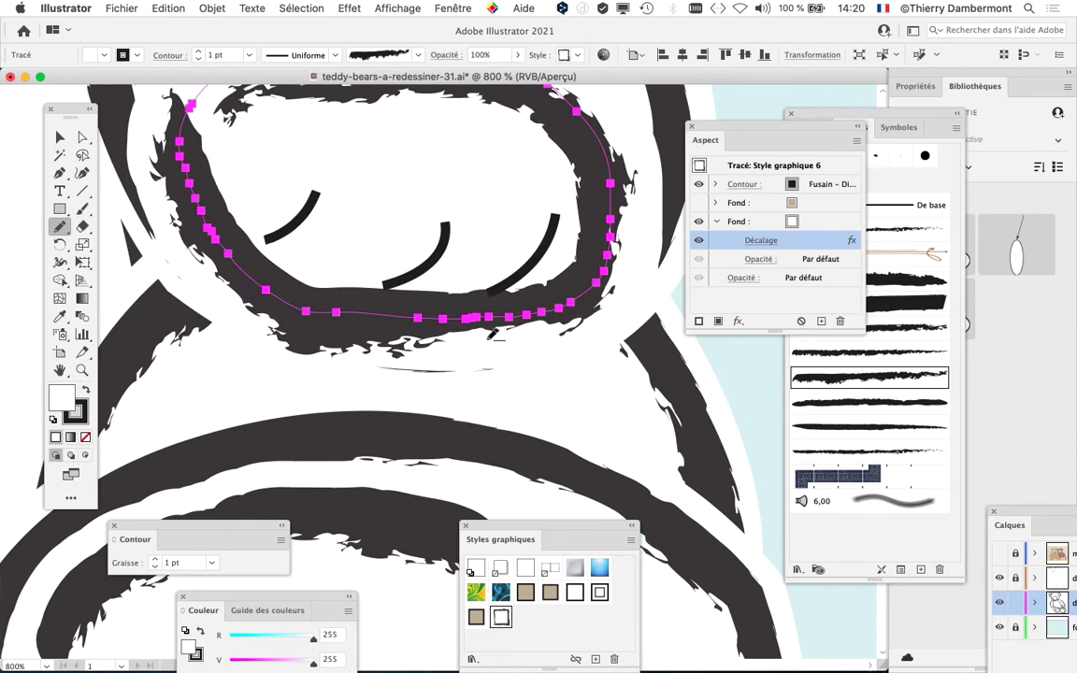
pyautogui.moveTo(498, 358); pyautogui.dragTo(507, 403)
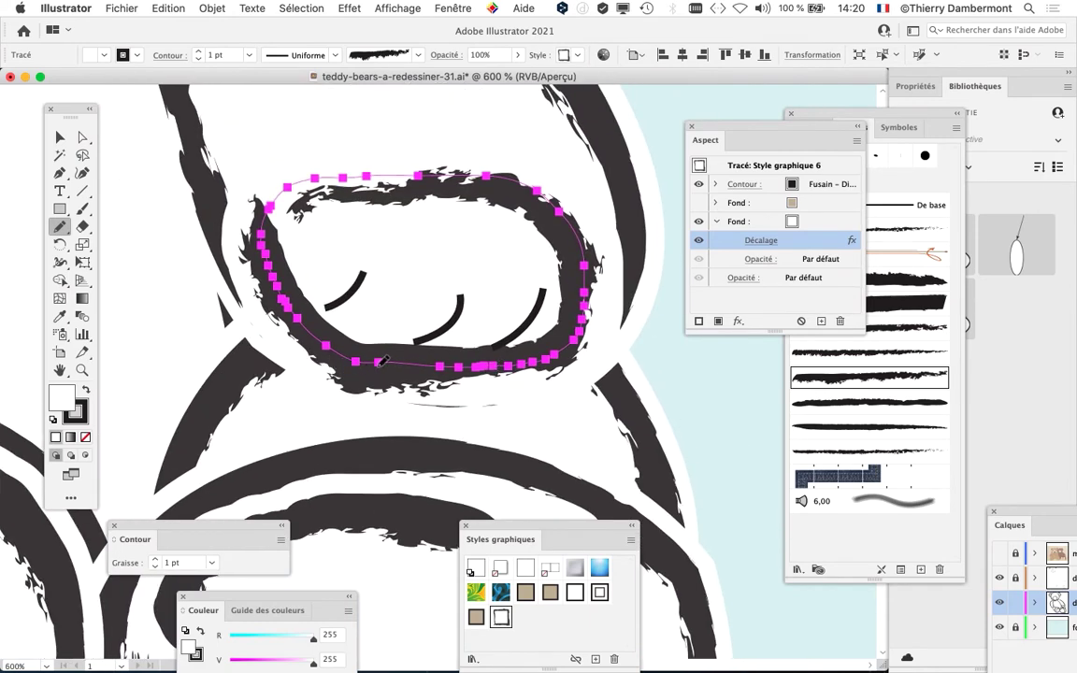
pyautogui.moveTo(341, 343)
pyautogui.mouseDown()
pyautogui.moveTo(302, 297)
pyautogui.moveTo(296, 211)
pyautogui.moveTo(341, 178)
pyautogui.mouseUp()
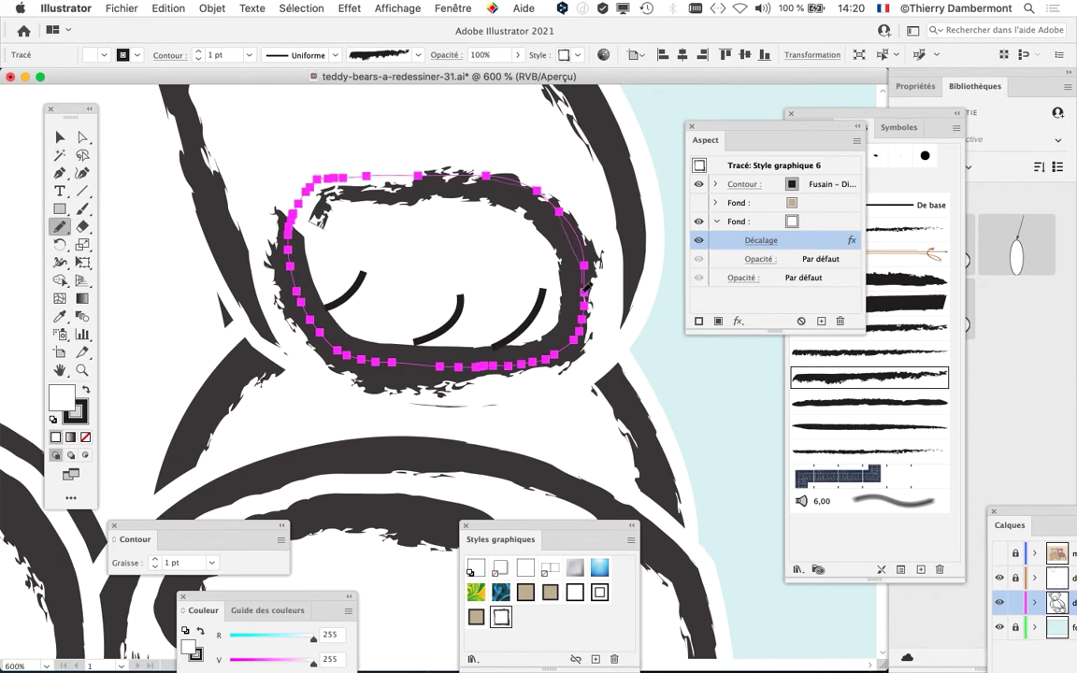
pyautogui.moveTo(542, 358); pyautogui.dragTo(531, 364)
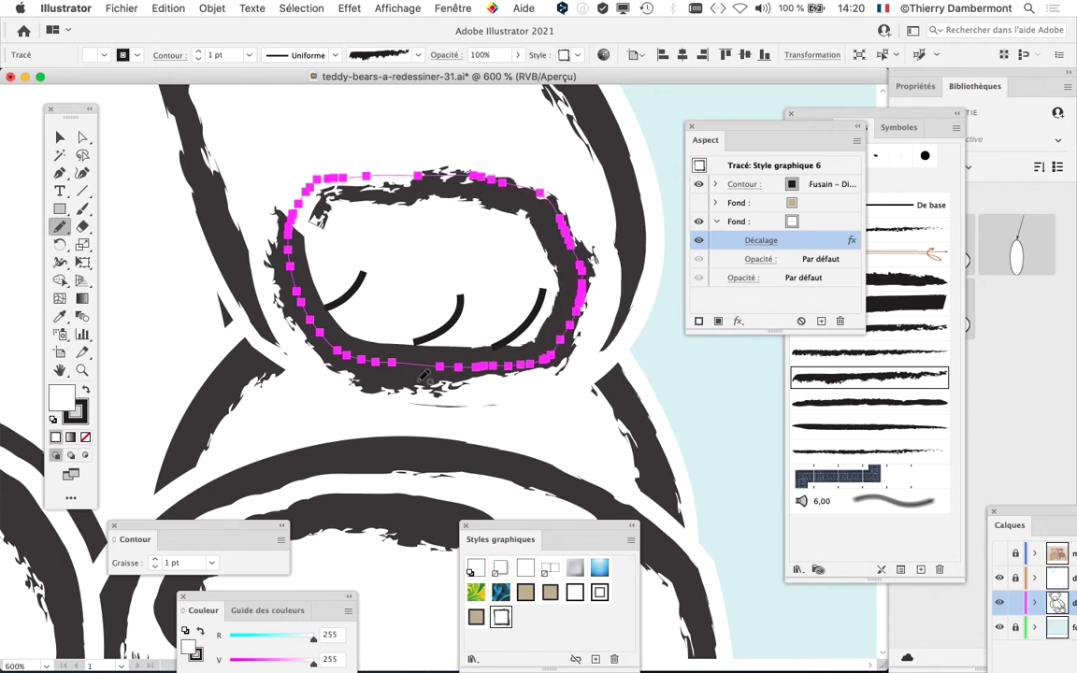
pyautogui.scroll(-2, 540, 401)
pyautogui.scroll(-2, 540, 401)
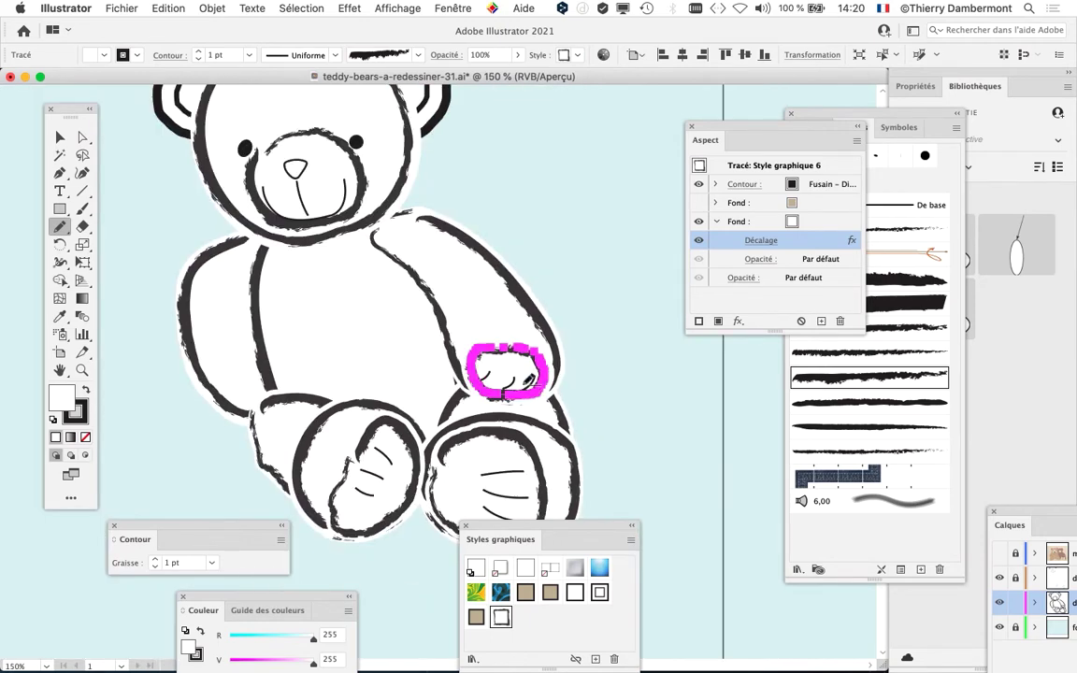
pyautogui.click(63, 139)
pyautogui.click(127, 178)
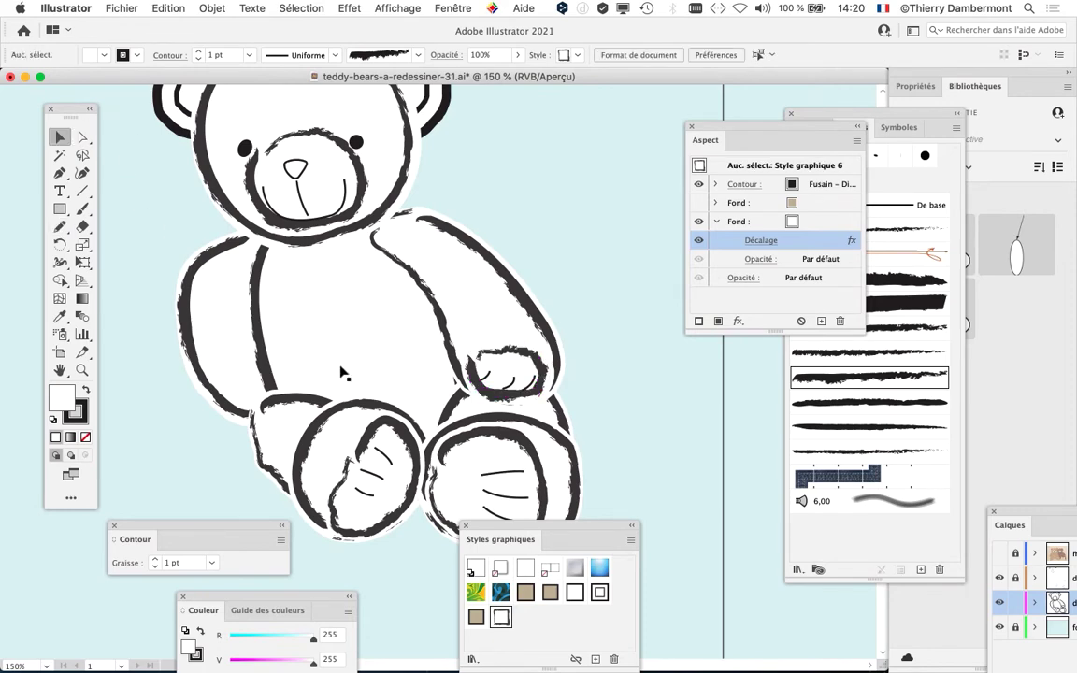
pyautogui.scroll(-1, 581, 385)
# Step: Save the document as teddy-bears-a-redessiner-32.ai in the teddy bear 9 folder with the default Illustrator options
pyautogui.click(138, 7)
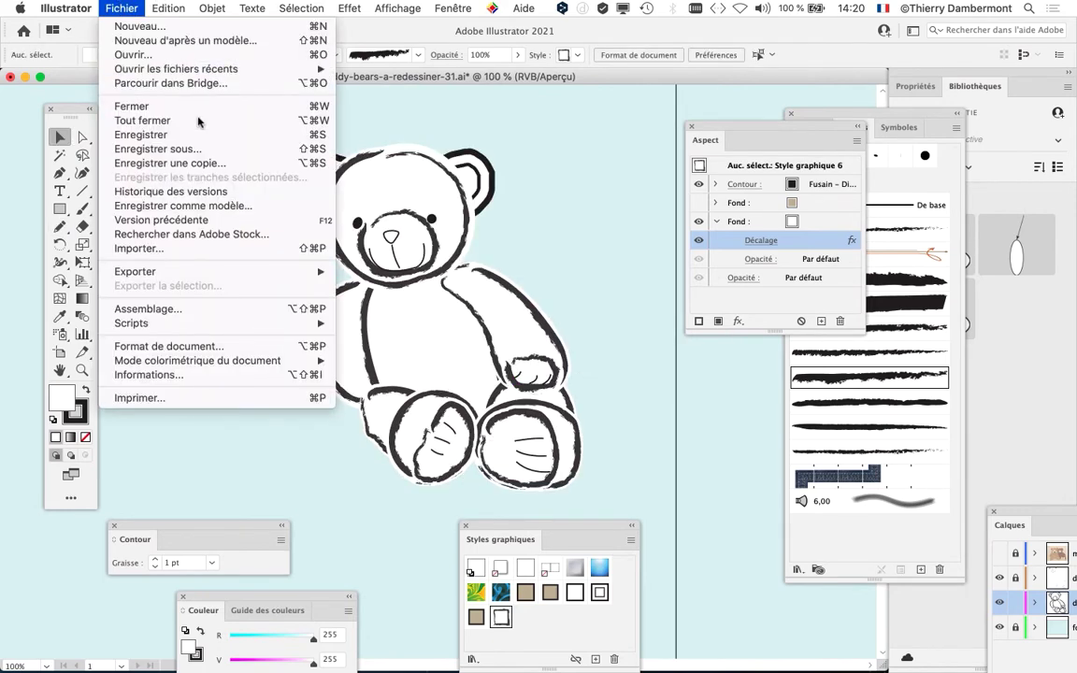
pyautogui.click(192, 148)
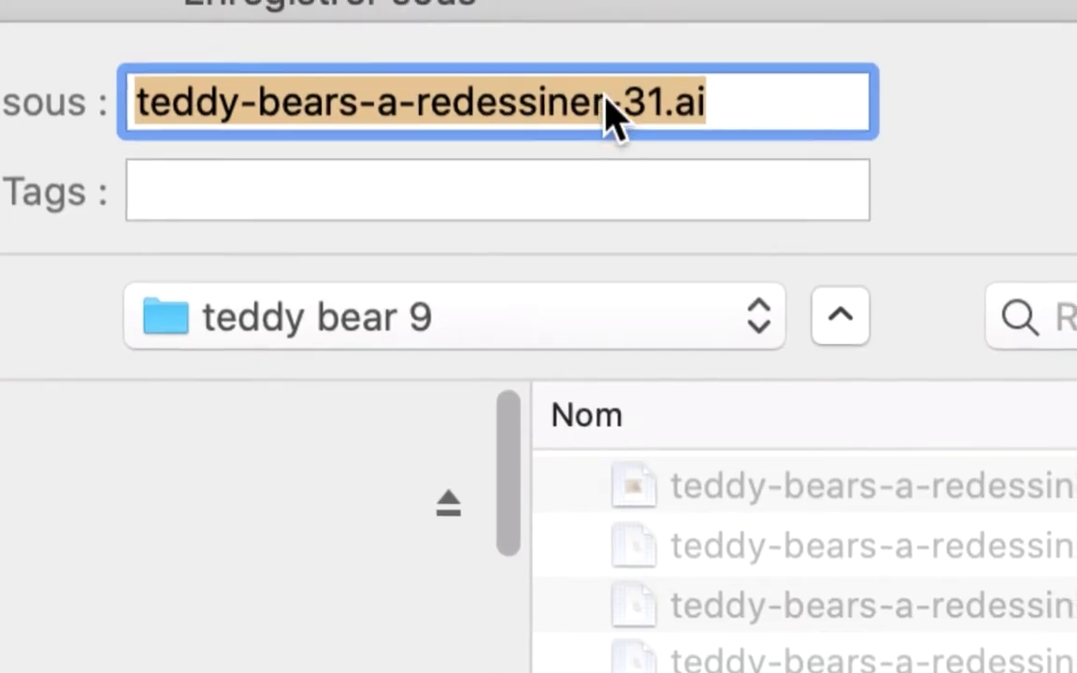
pyautogui.click(633, 93)
pyautogui.moveTo(654, 92); pyautogui.dragTo(670, 93)
pyautogui.write('2')
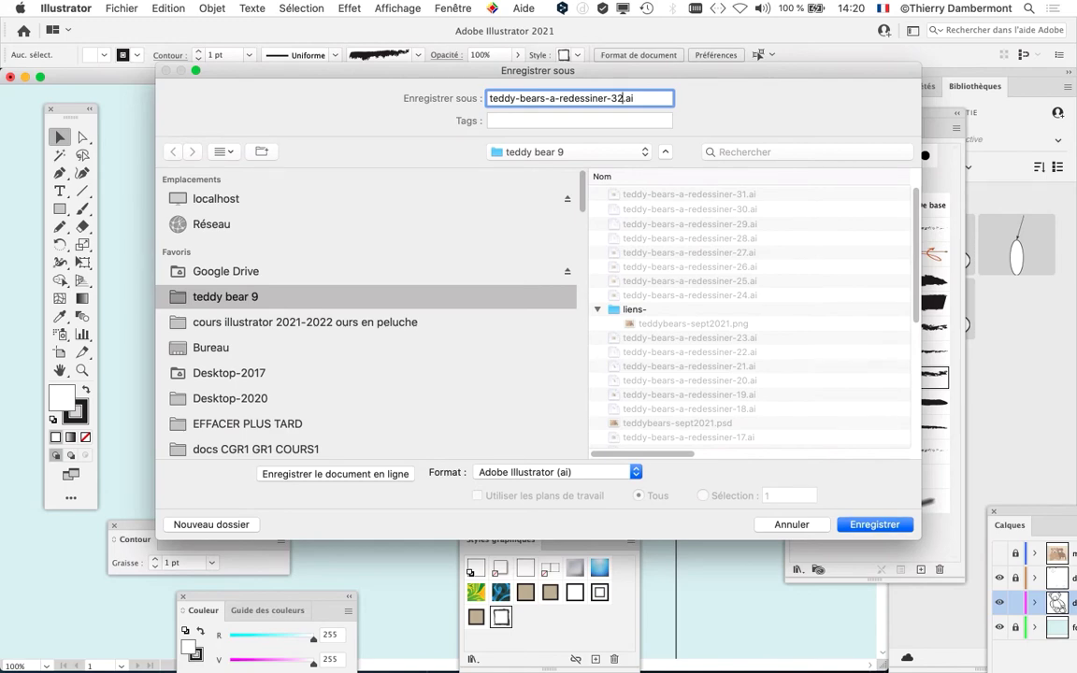
pyautogui.press('Return')
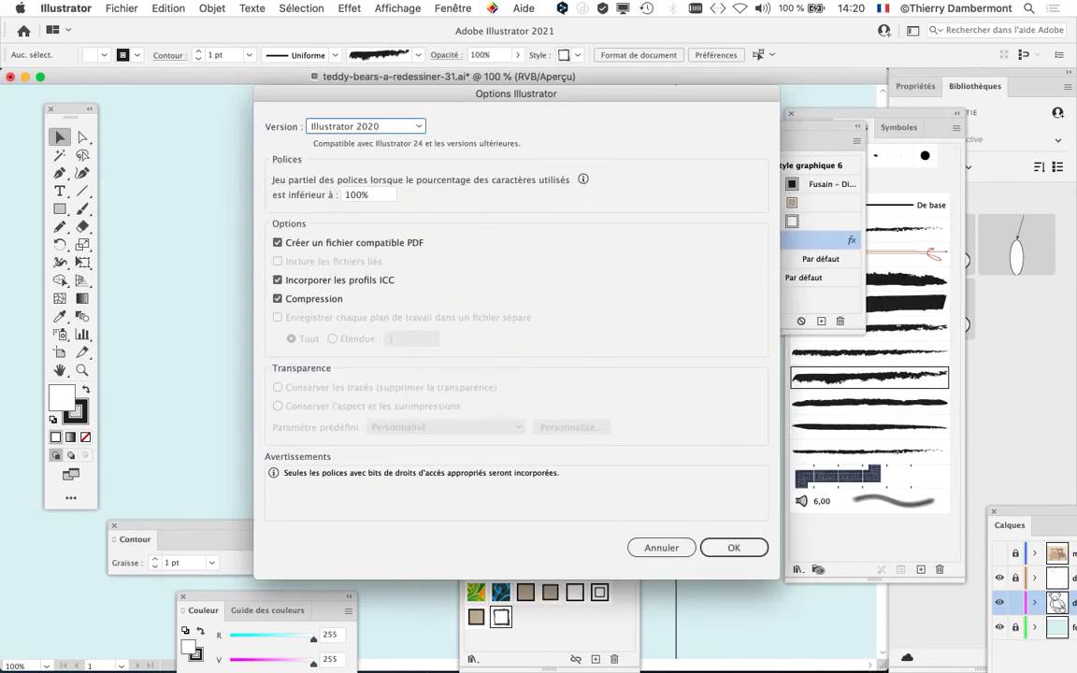
pyautogui.press('Return')
# Step: Select the right-hand arm's outline, move the Appearance attributes and the brush list clear of the bear, and shorten the brush list
pyautogui.moveTo(775, 126); pyautogui.dragTo(215, 439)
pyautogui.moveTo(865, 114); pyautogui.dragTo(711, 89)
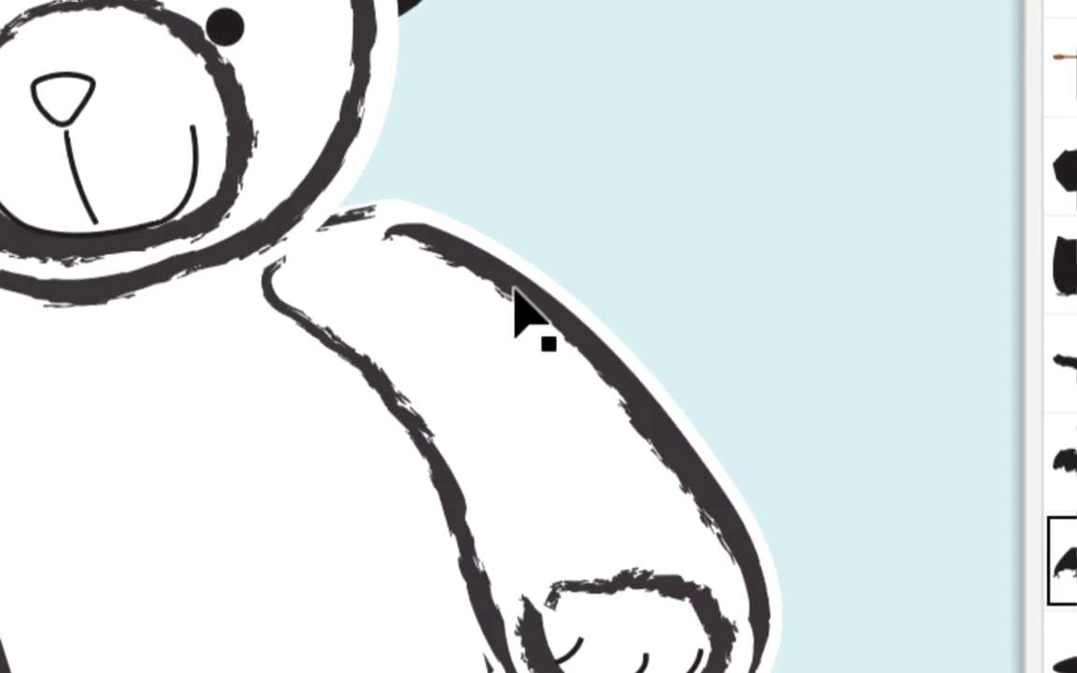
pyautogui.click(514, 287)
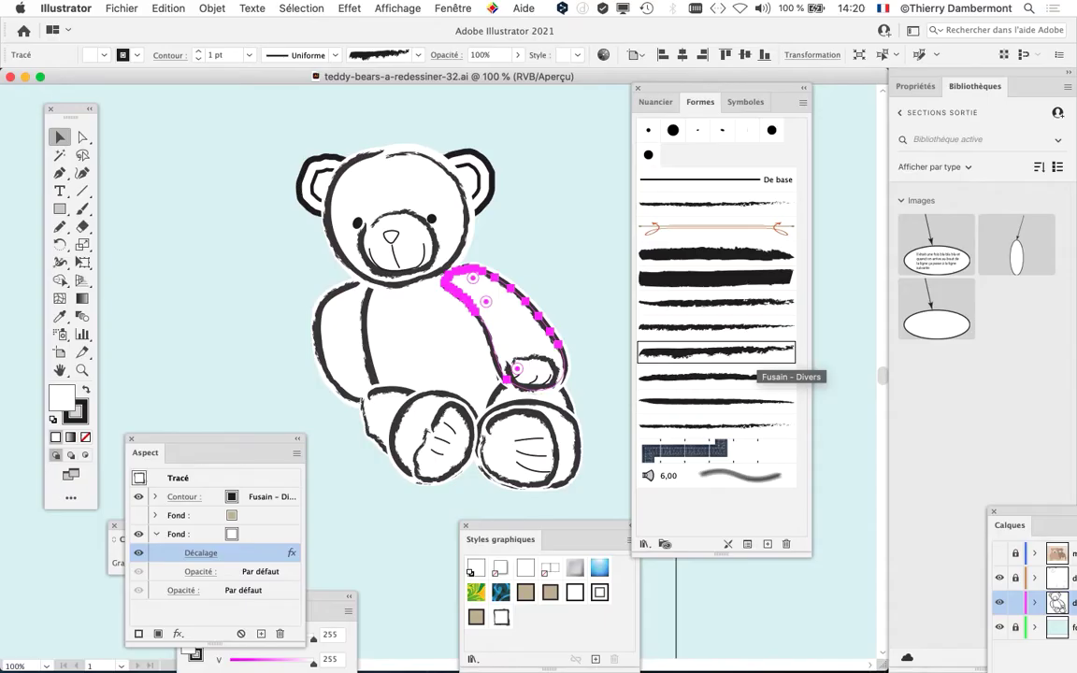
pyautogui.moveTo(703, 88); pyautogui.dragTo(849, 23)
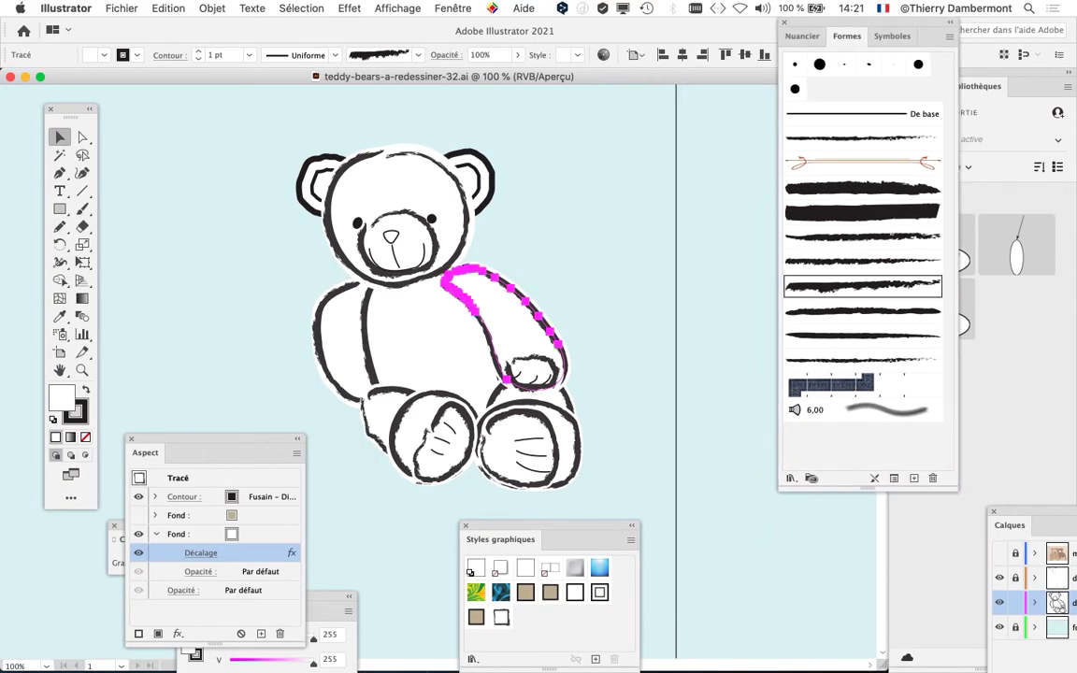
pyautogui.moveTo(868, 489); pyautogui.dragTo(868, 271)
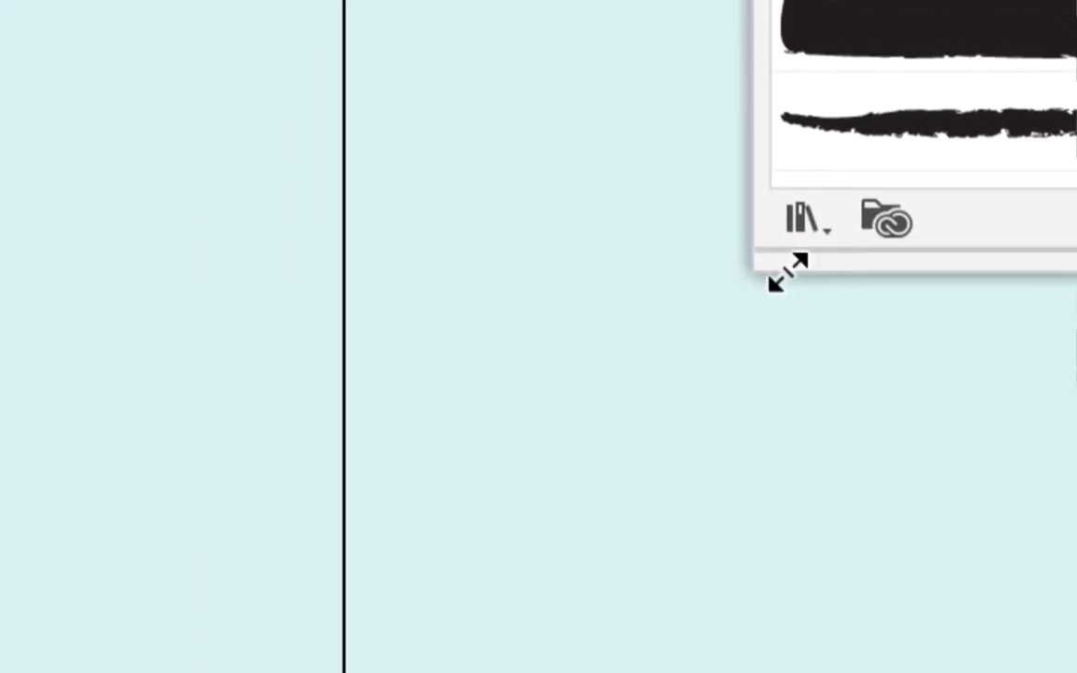
# Step: Open the Artistiques_Pinceau brush library and enlarge it beside the bear to show its brushes
pyautogui.click(778, 190)
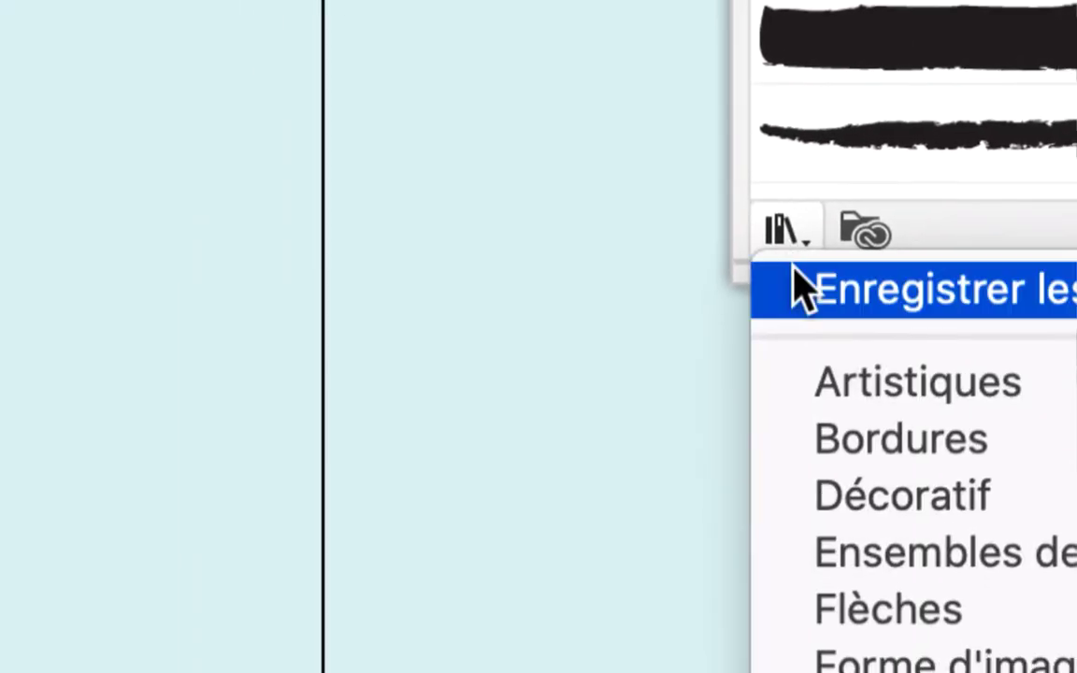
pyautogui.moveTo(853, 411)
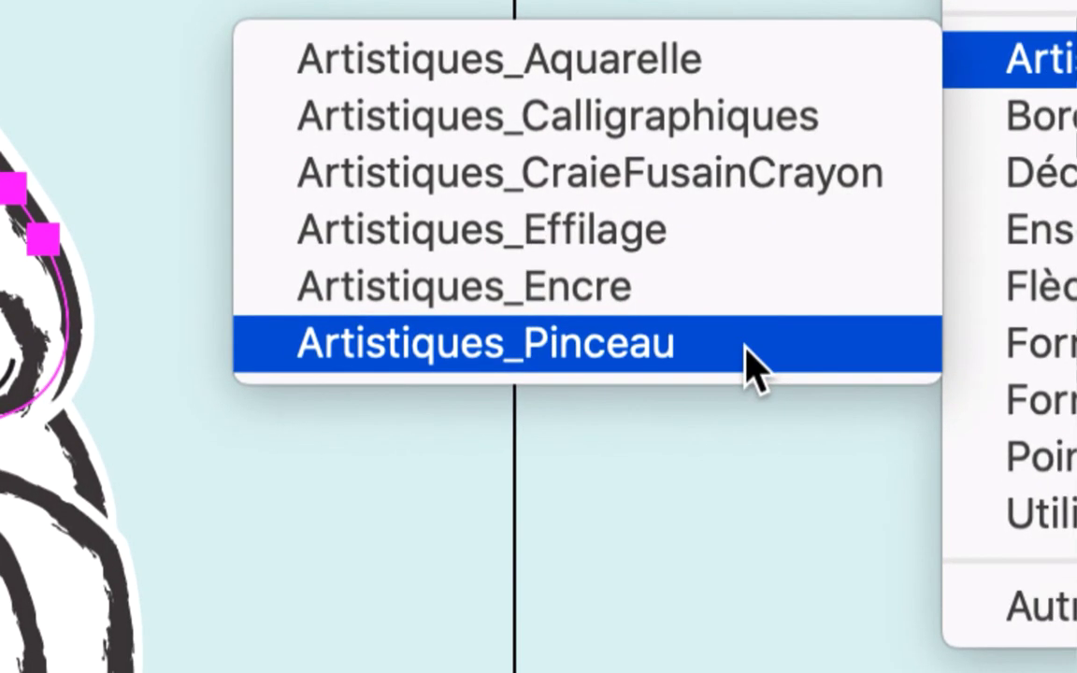
pyautogui.click(753, 364)
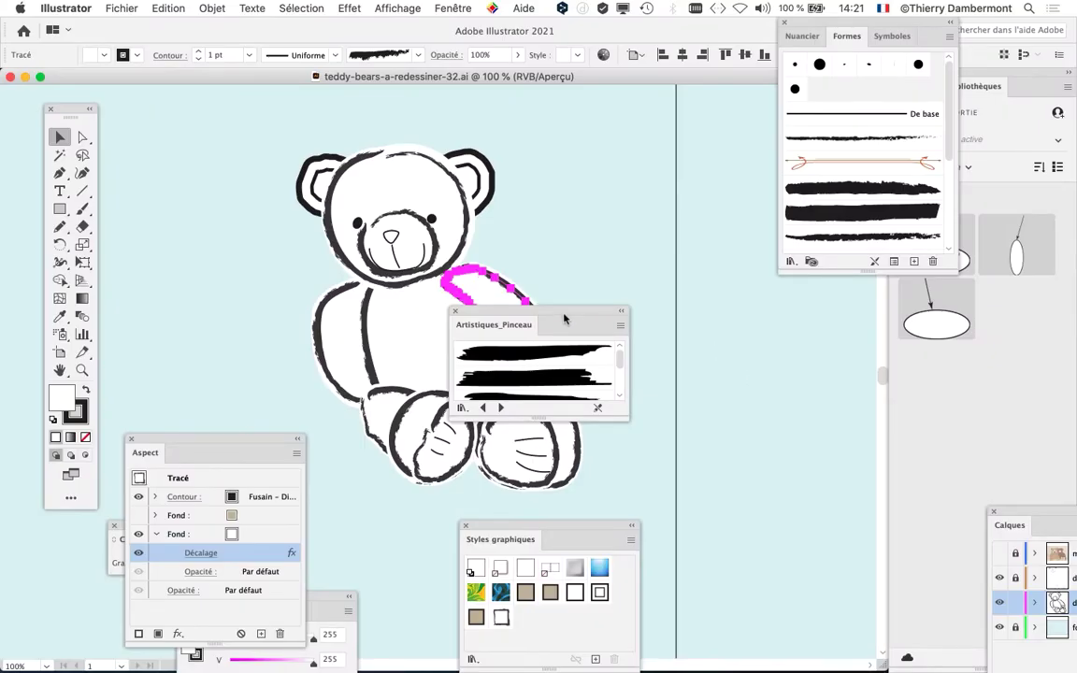
pyautogui.moveTo(563, 320); pyautogui.dragTo(688, 83)
pyautogui.moveTo(747, 179)
pyautogui.mouseDown()
pyautogui.moveTo(750, 467)
pyautogui.moveTo(789, 512)
pyautogui.mouseUp()
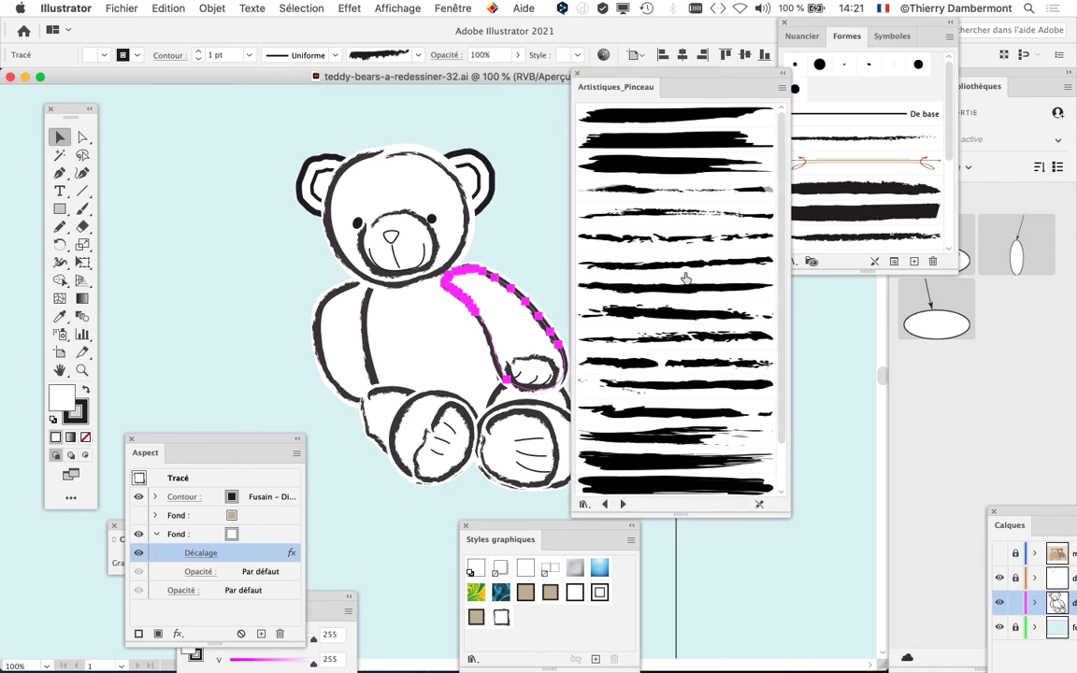
# Step: Apply the fifth brush of the Artistiques_Pinceau library, a dry broken stroke, to the right-hand arm's outline
pyautogui.click(670, 218)
pyautogui.scroll(2, 468, 388)
pyautogui.hscroll(4, 490, 382)
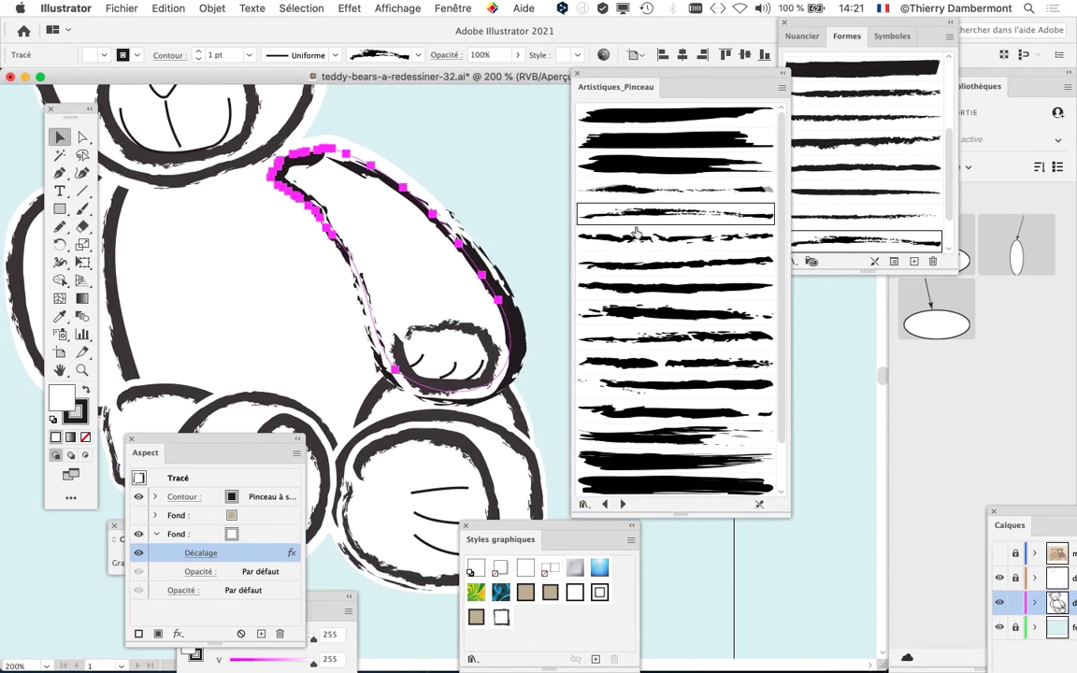
# Step: Try Pinceau 3, several dry broken strokes, a streaky brush and a knife stroke from the Artistiques_Pinceau library on the right-hand arm's outline
pyautogui.click(603, 161)
pyautogui.click(666, 209)
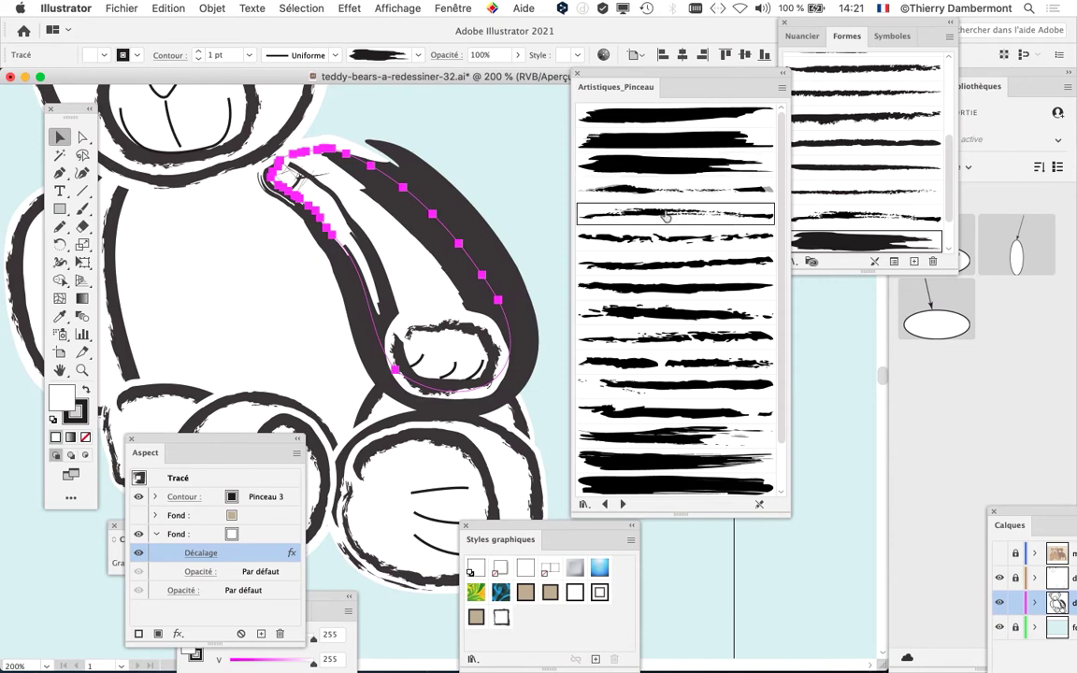
pyautogui.click(664, 336)
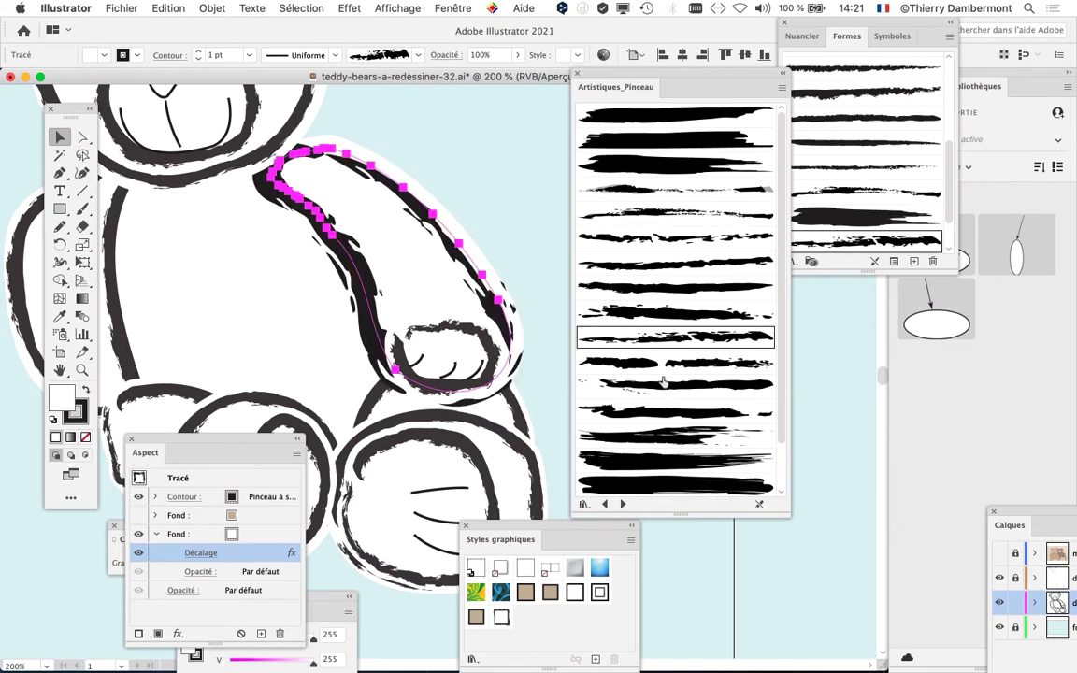
pyautogui.click(669, 436)
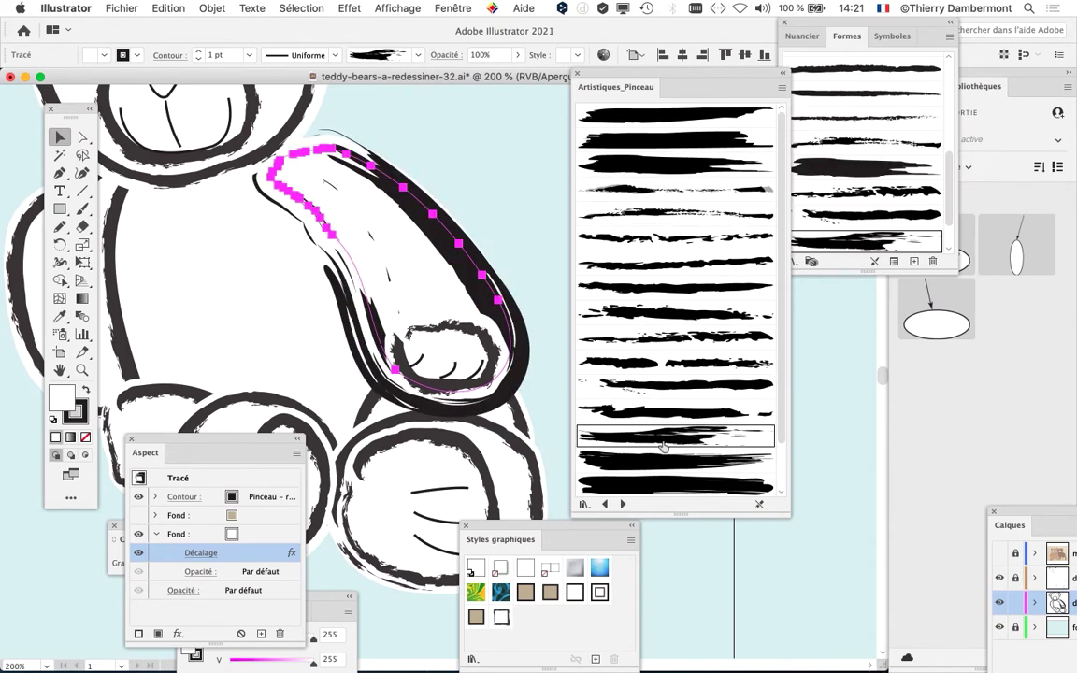
pyautogui.scroll(-3, 679, 456)
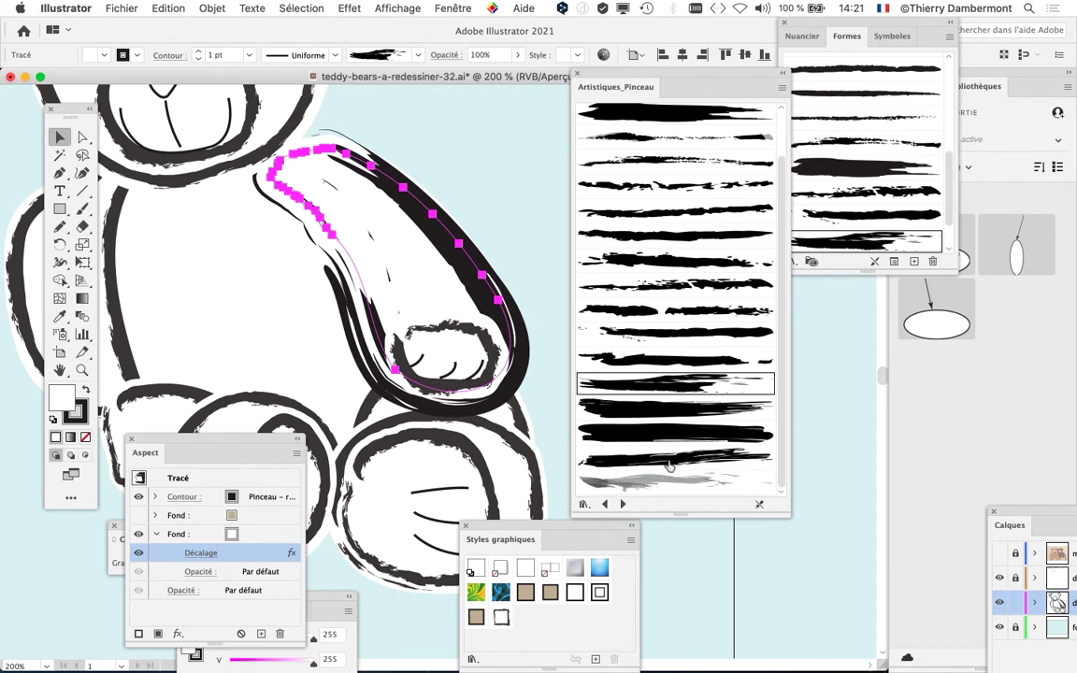
pyautogui.click(673, 458)
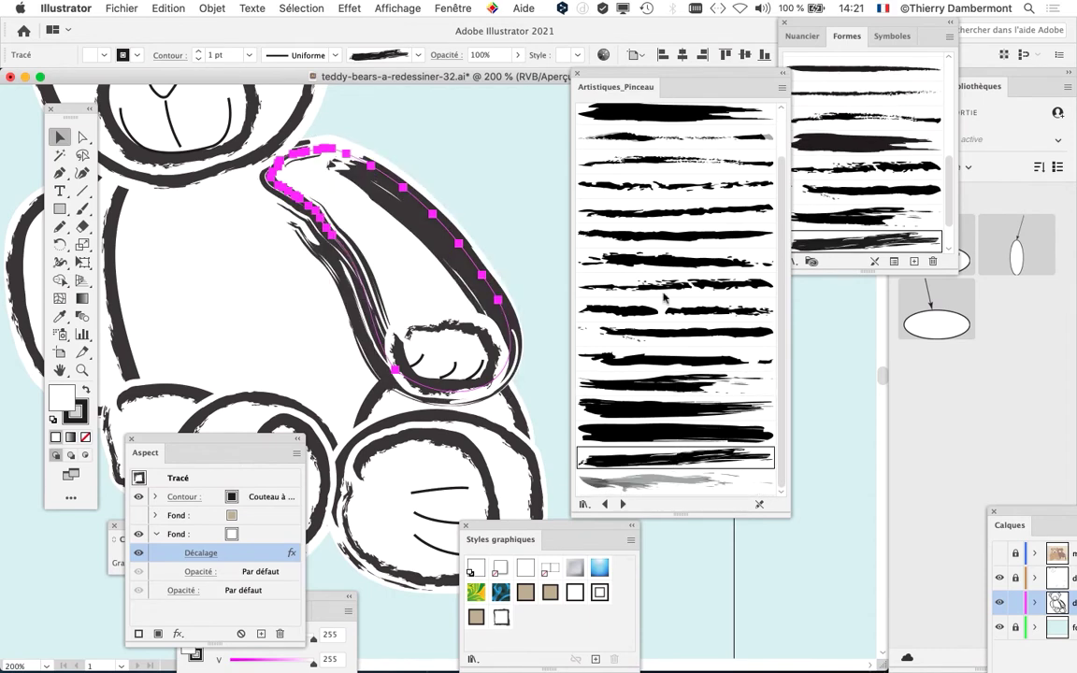
pyautogui.click(662, 189)
pyautogui.scroll(3, 662, 194)
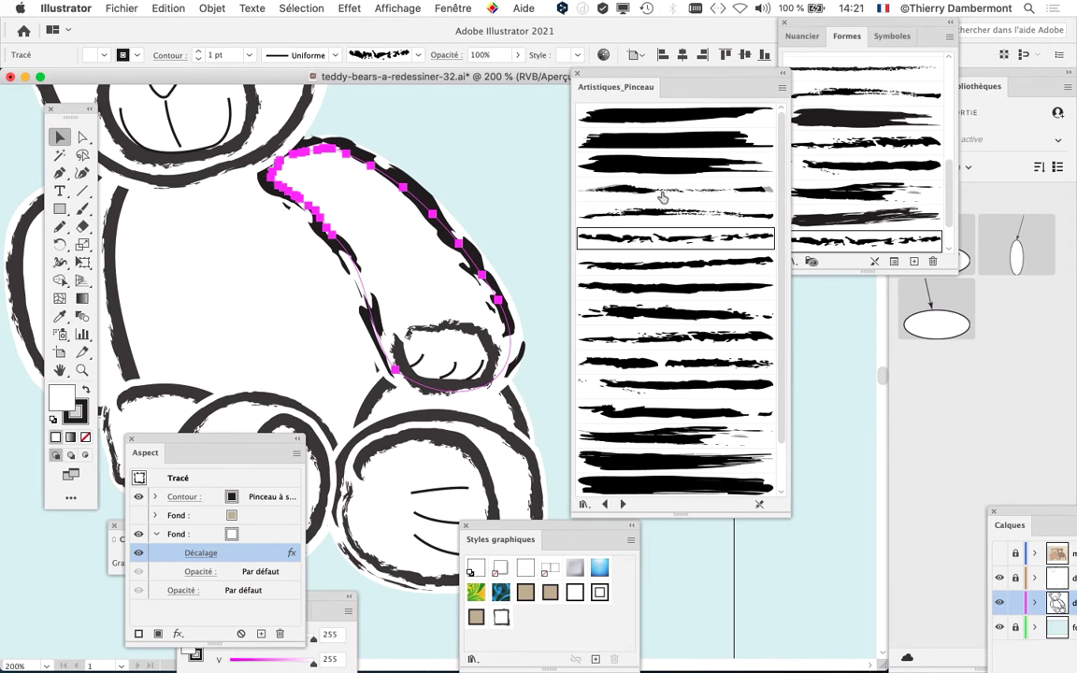
# Step: Apply the Pinceau 3 brush to the right-hand arm's outline, and replace the brush library with Artistiques_Encre in a smaller panel
pyautogui.click(661, 166)
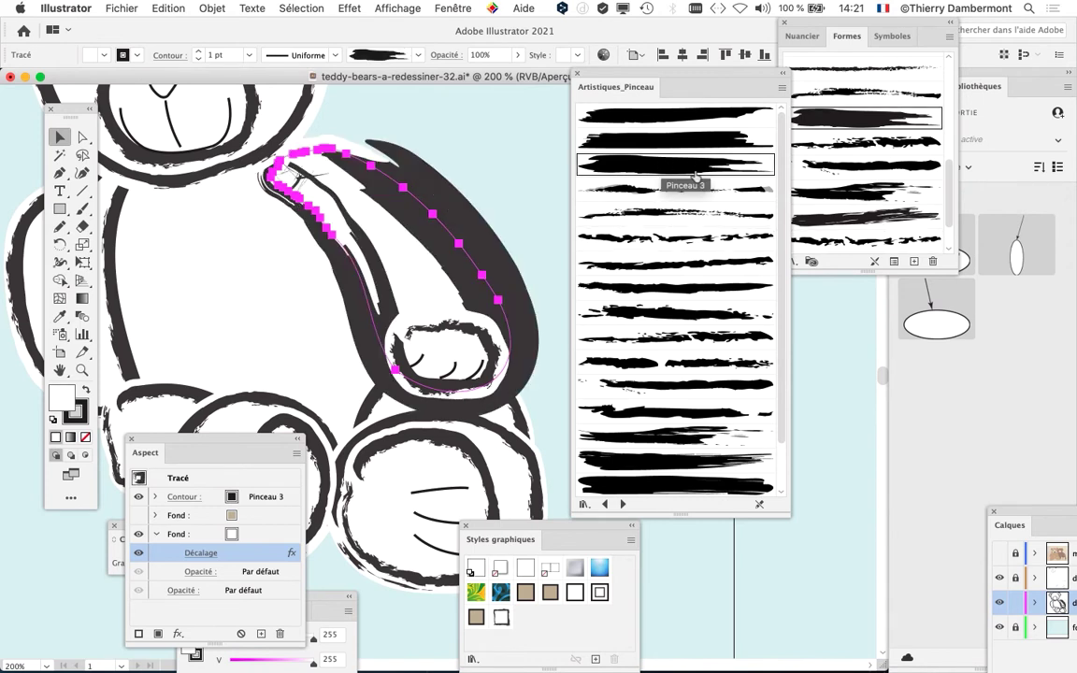
pyautogui.moveTo(784, 515); pyautogui.dragTo(751, 352)
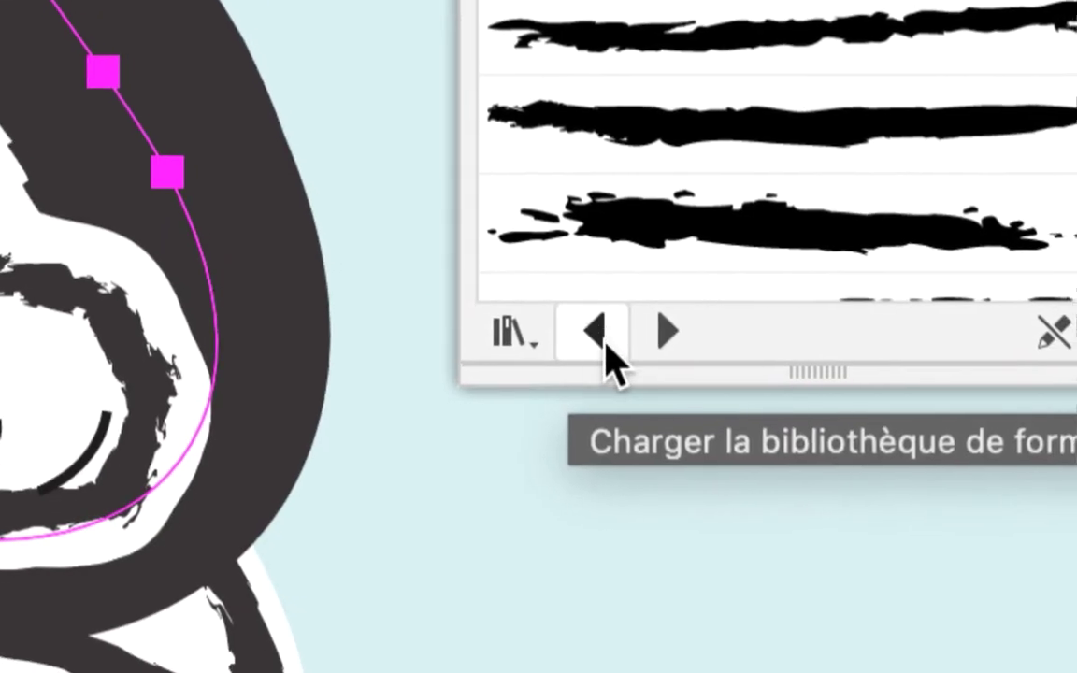
pyautogui.click(597, 336)
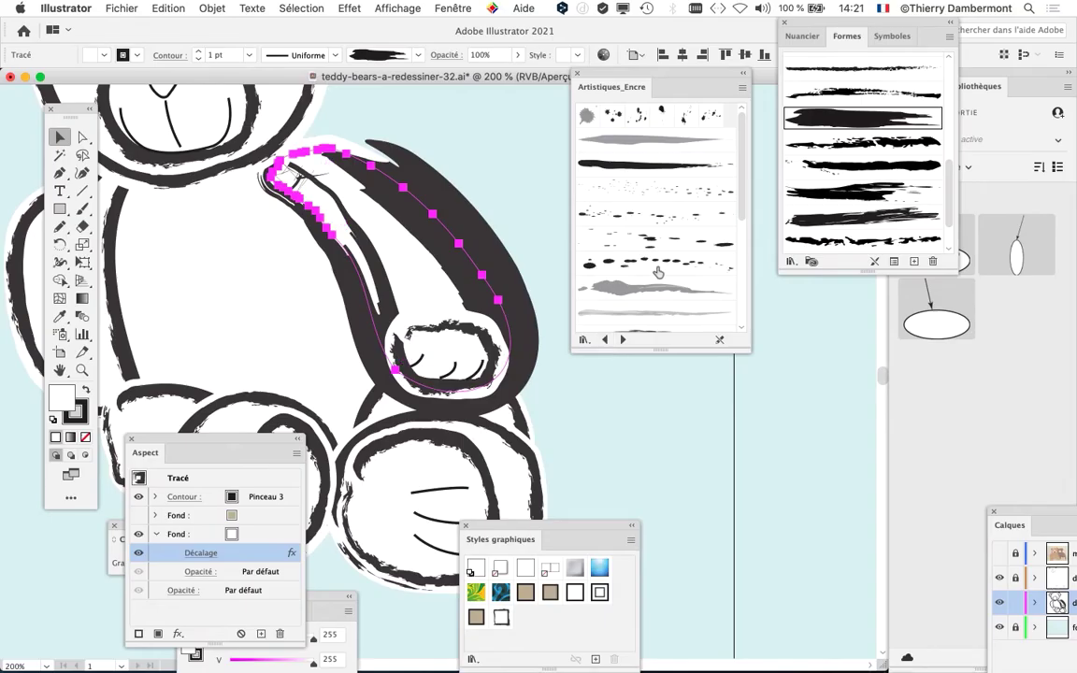
# Step: Try several brushes from the Artistiques_Encre library on the arm outline, including the dried ink brush Encre séchée 1 and Stylo encre
pyautogui.click(805, 51)
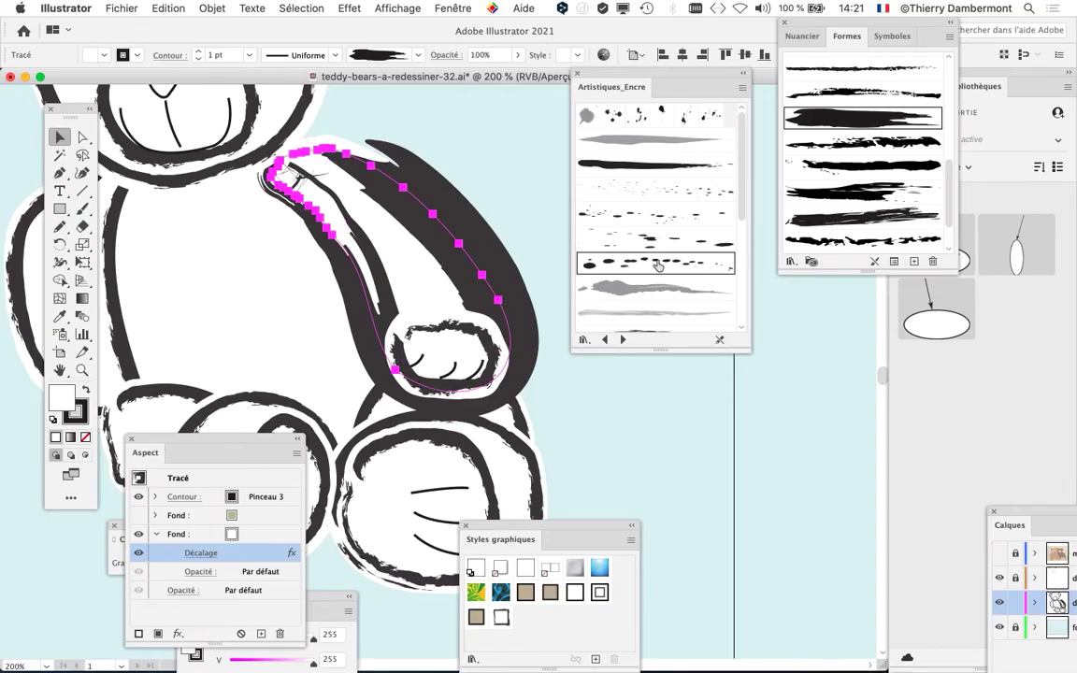
pyautogui.click(653, 282)
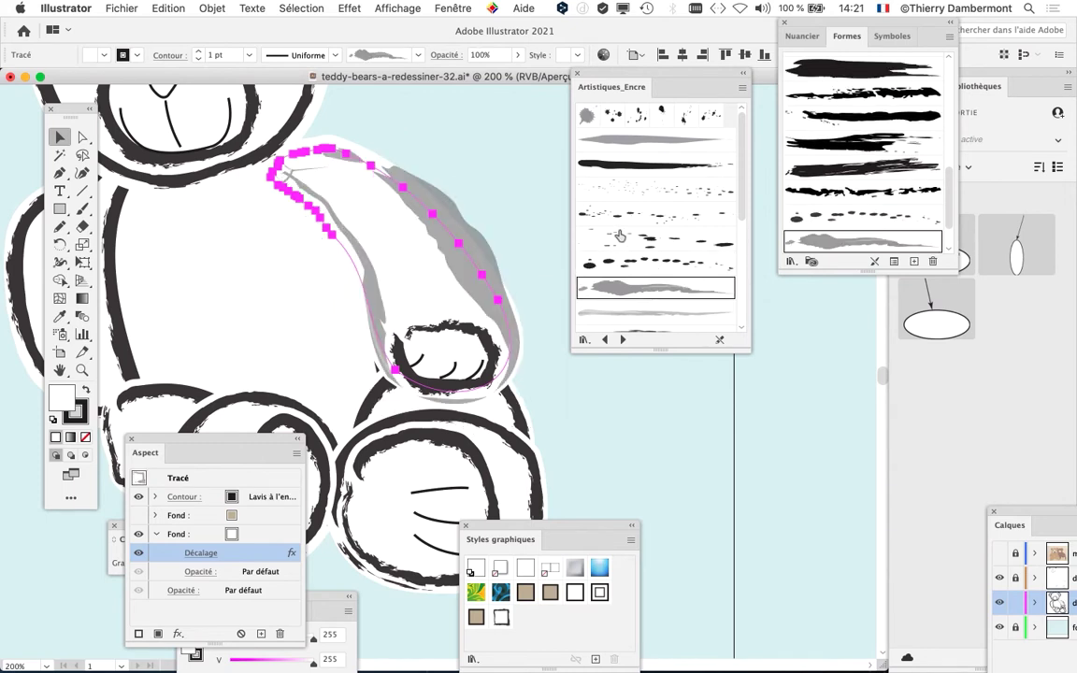
pyautogui.click(578, 162)
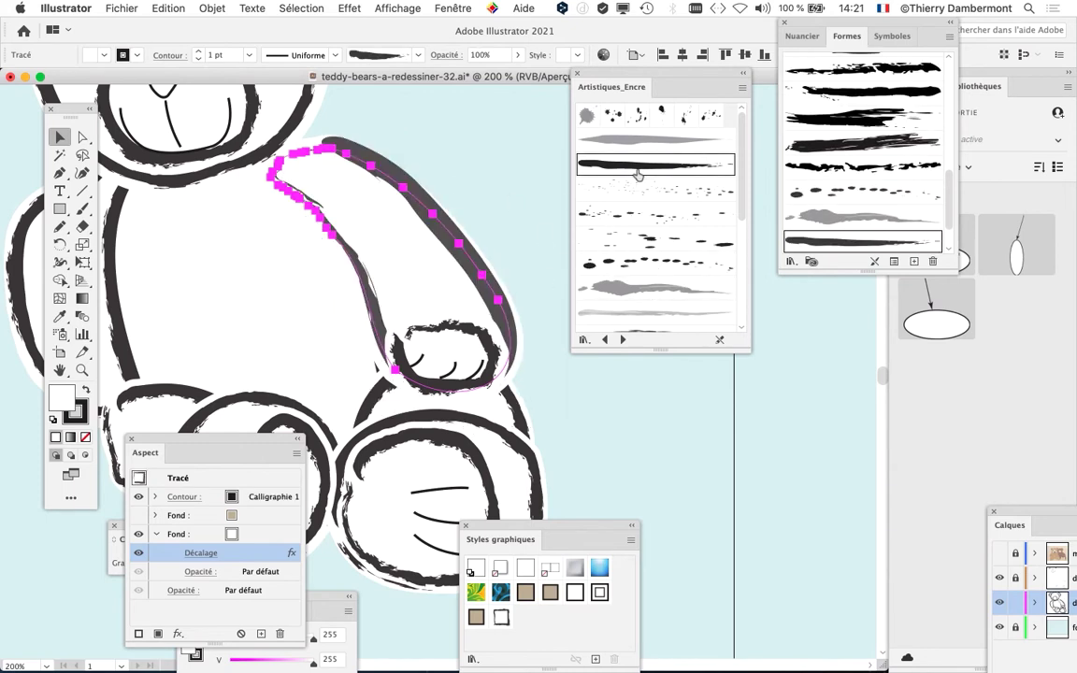
pyautogui.moveTo(748, 350); pyautogui.dragTo(761, 463)
pyautogui.click(650, 343)
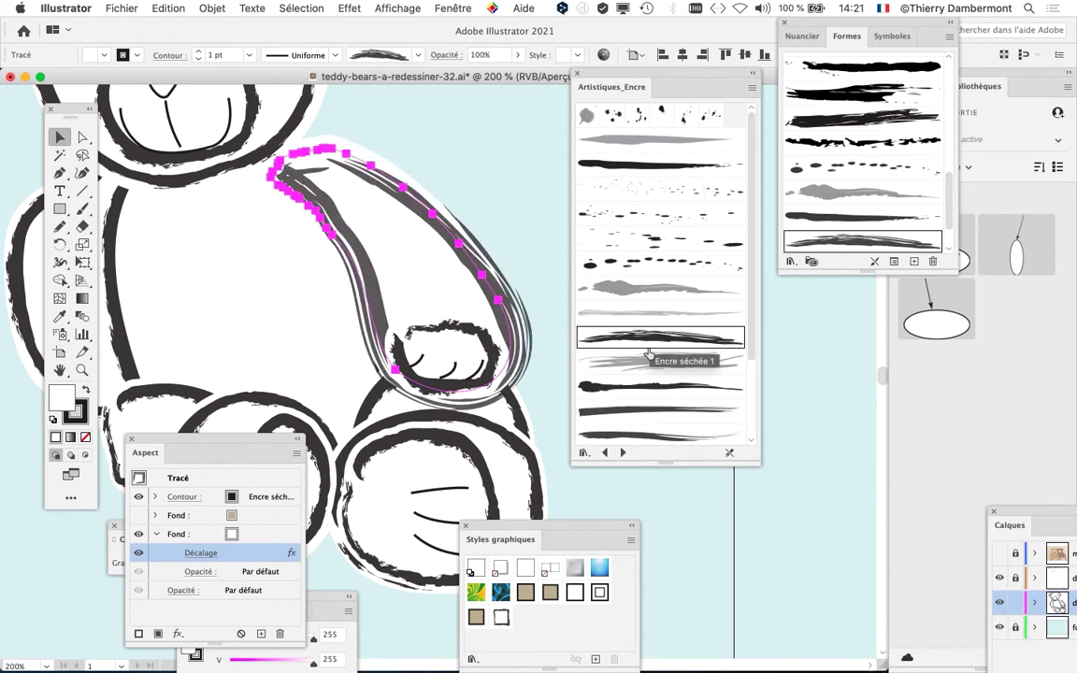
pyautogui.click(652, 387)
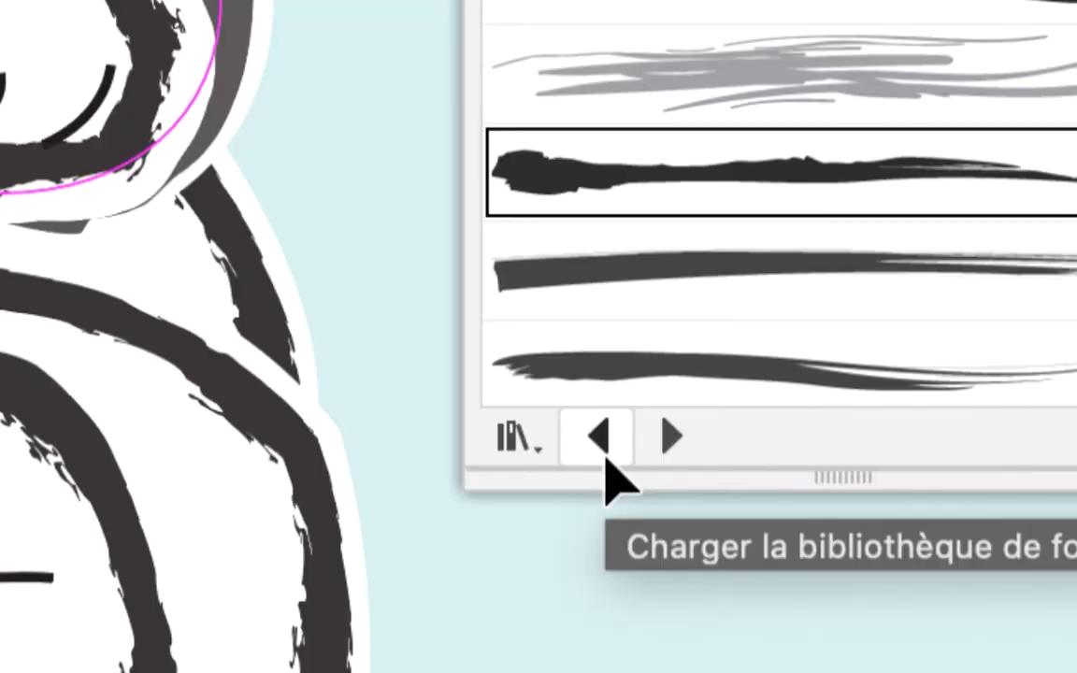
# Step: Load the Artistiques_CraieFusainCrayon brush library and apply its "Fusain – Po…" charcoal brush to the arm outline
pyautogui.click(603, 450)
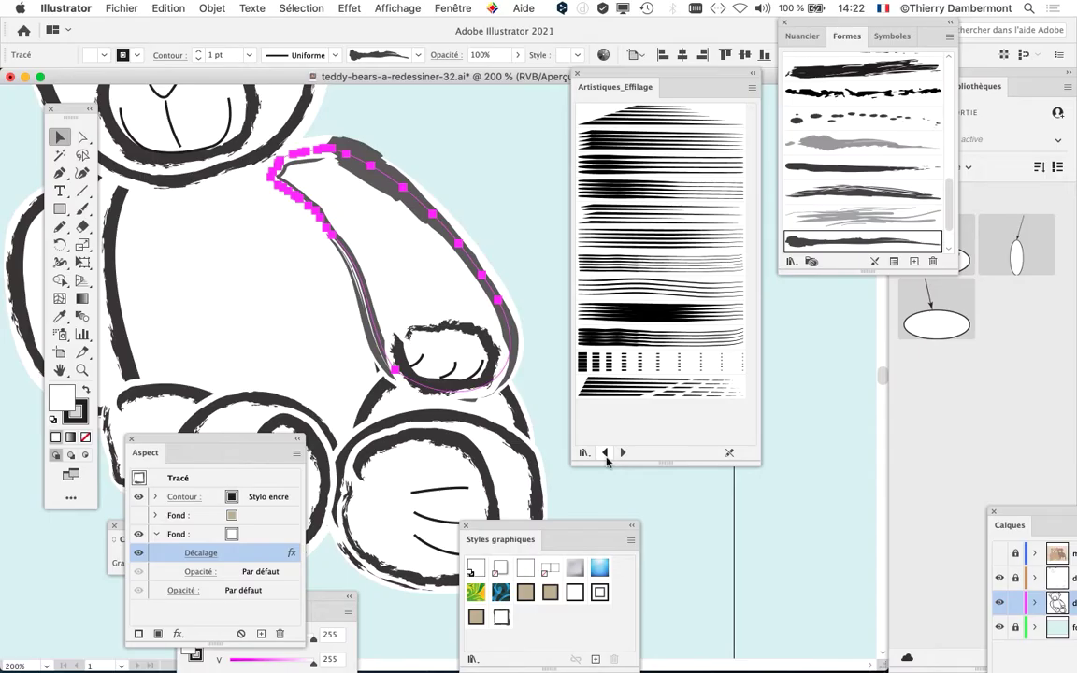
pyautogui.click(605, 454)
pyautogui.click(626, 215)
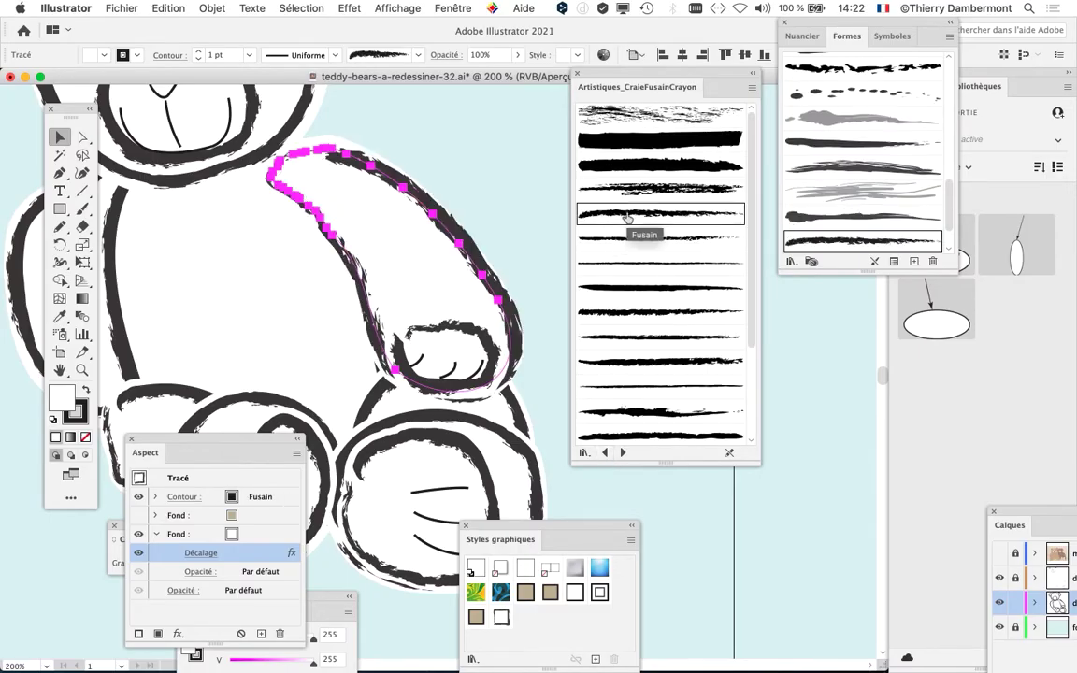
pyautogui.click(631, 190)
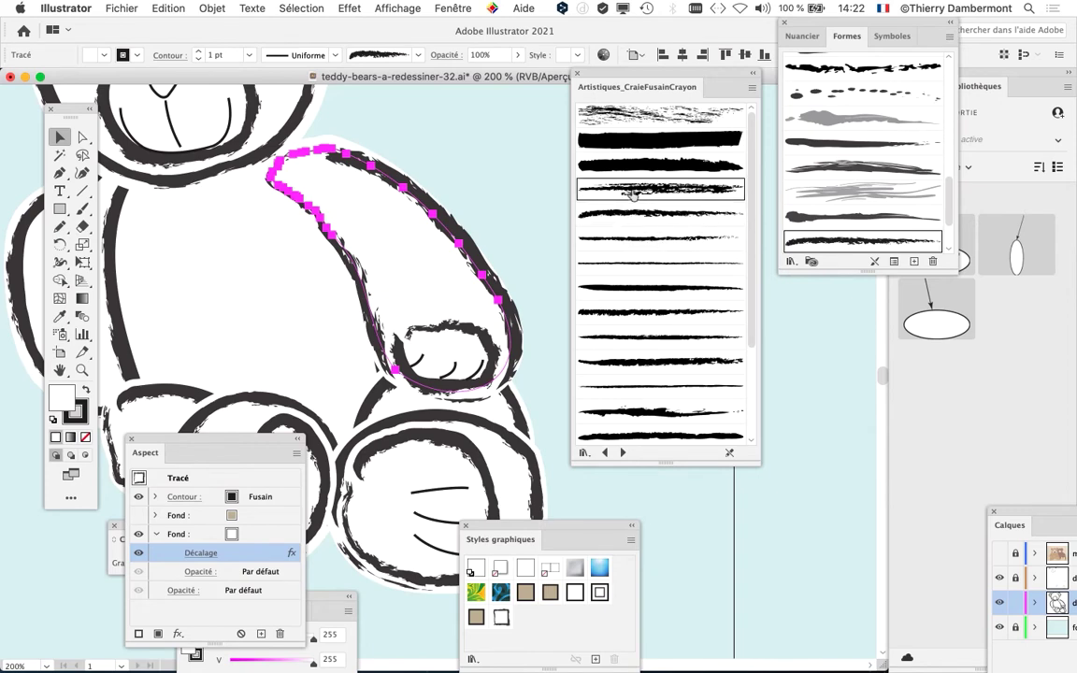
pyautogui.click(629, 288)
pyautogui.click(629, 312)
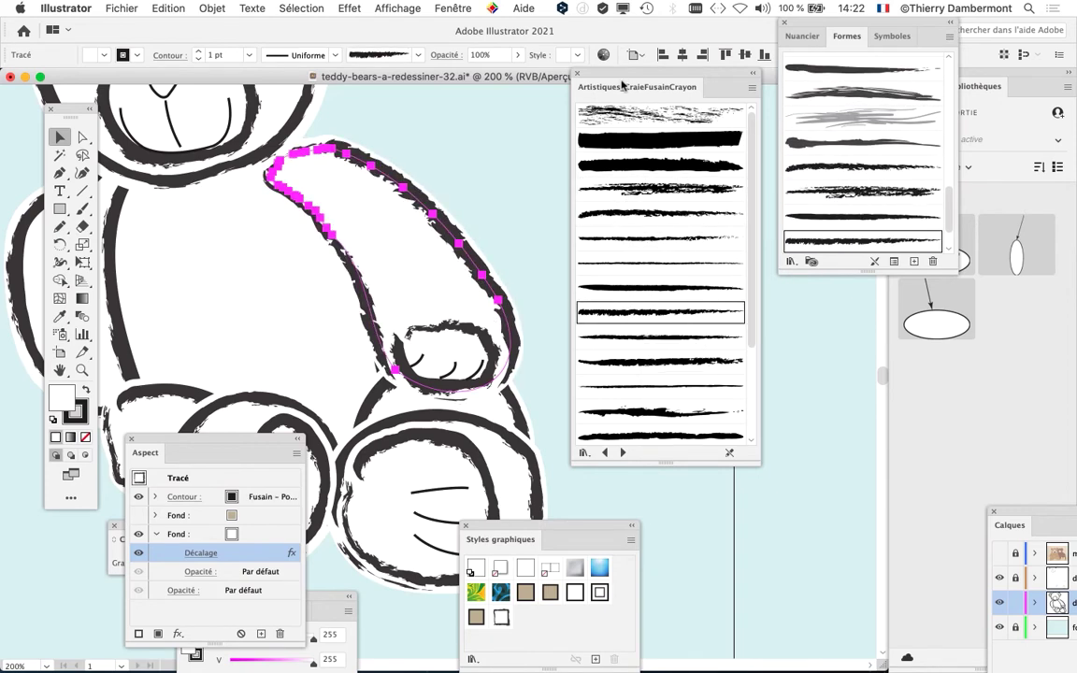
# Step: Move the Artistiques_CraieFusainCrayon library away from the drawing and lengthen the document's brush list to show more brushes
pyautogui.moveTo(623, 73); pyautogui.dragTo(680, 333)
pyautogui.moveTo(868, 272); pyautogui.dragTo(886, 537)
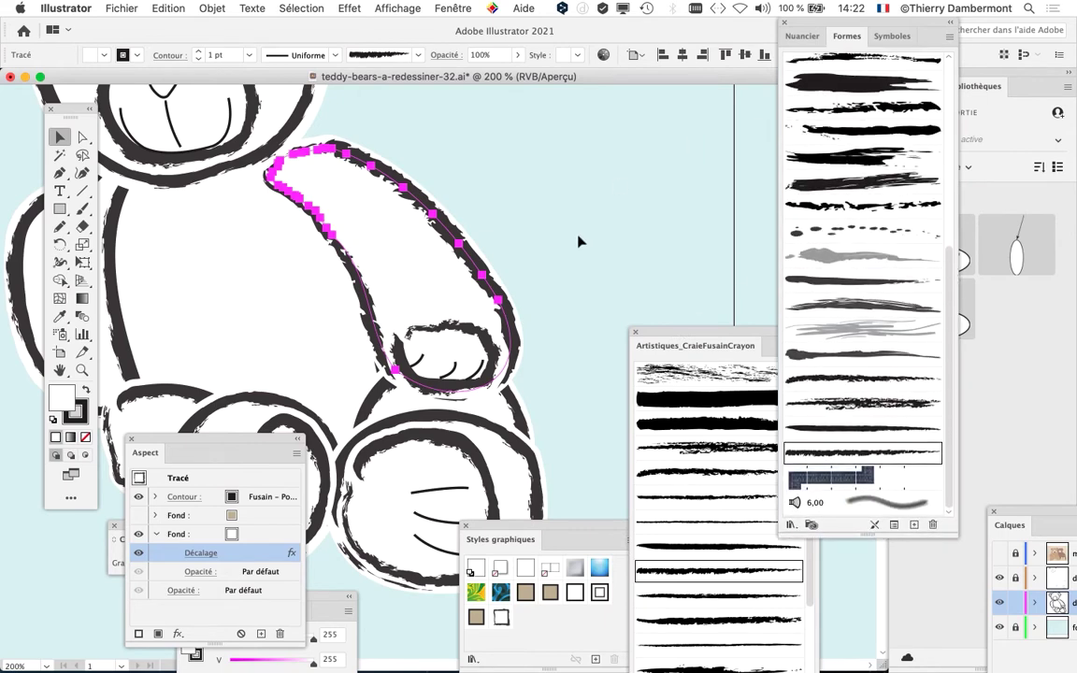
pyautogui.scroll(-2, 578, 242)
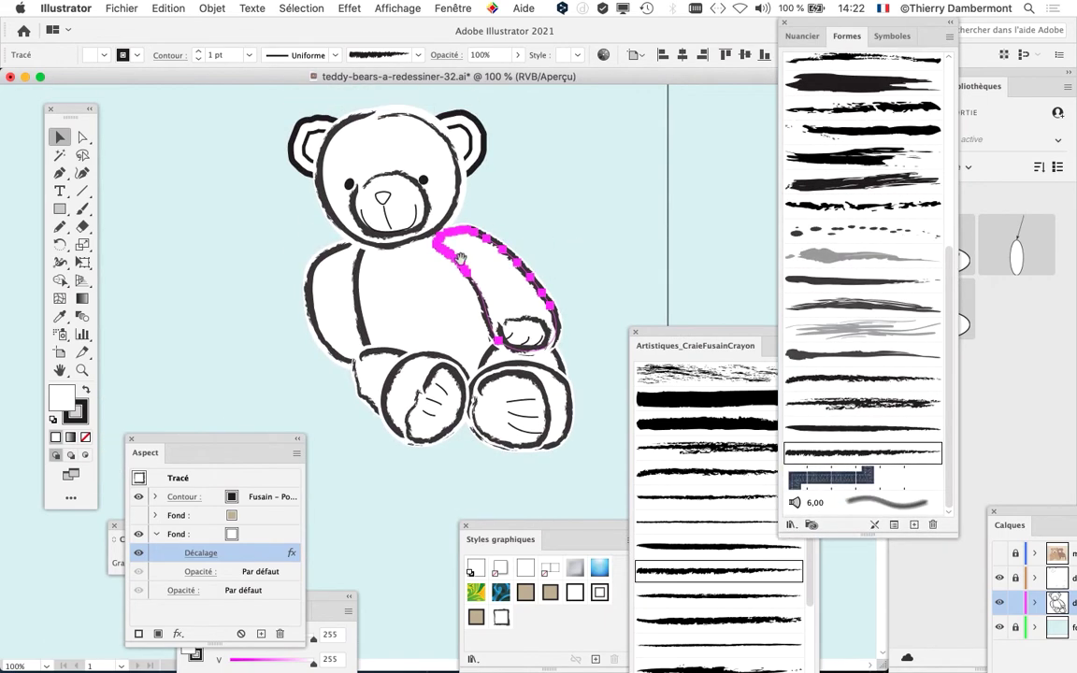
# Step: Switch to Firefox, open a new window widened across the screen, and go to the account owner's Facebook profile
pyautogui.moveTo(1, 408)
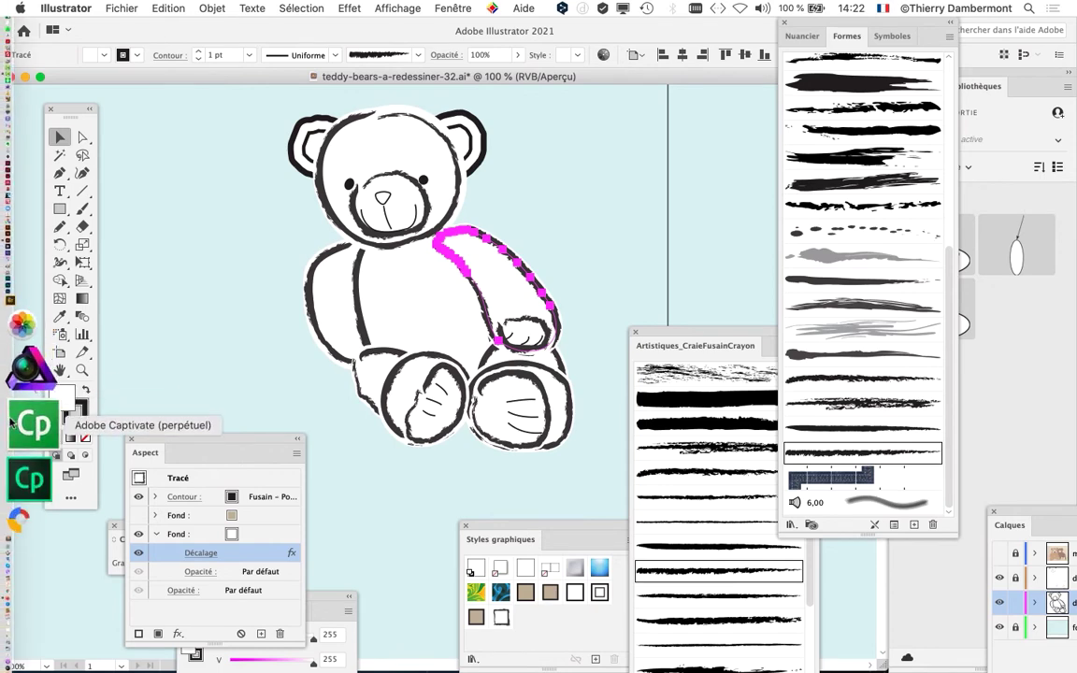
pyautogui.click(16, 500)
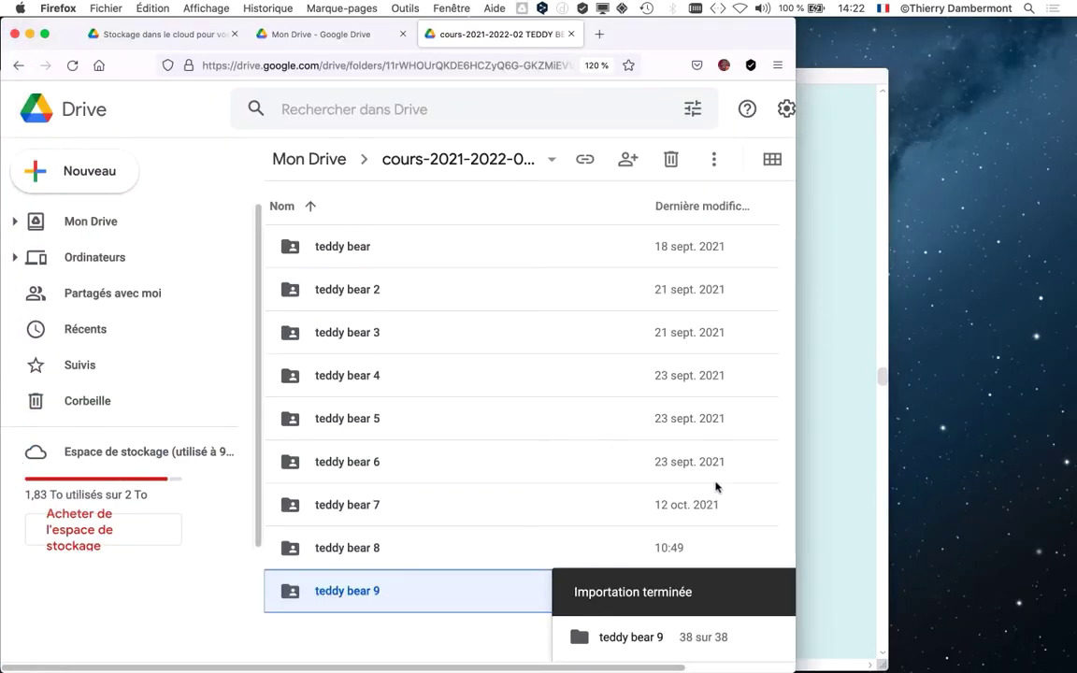
pyautogui.click(100, 7)
pyautogui.click(122, 41)
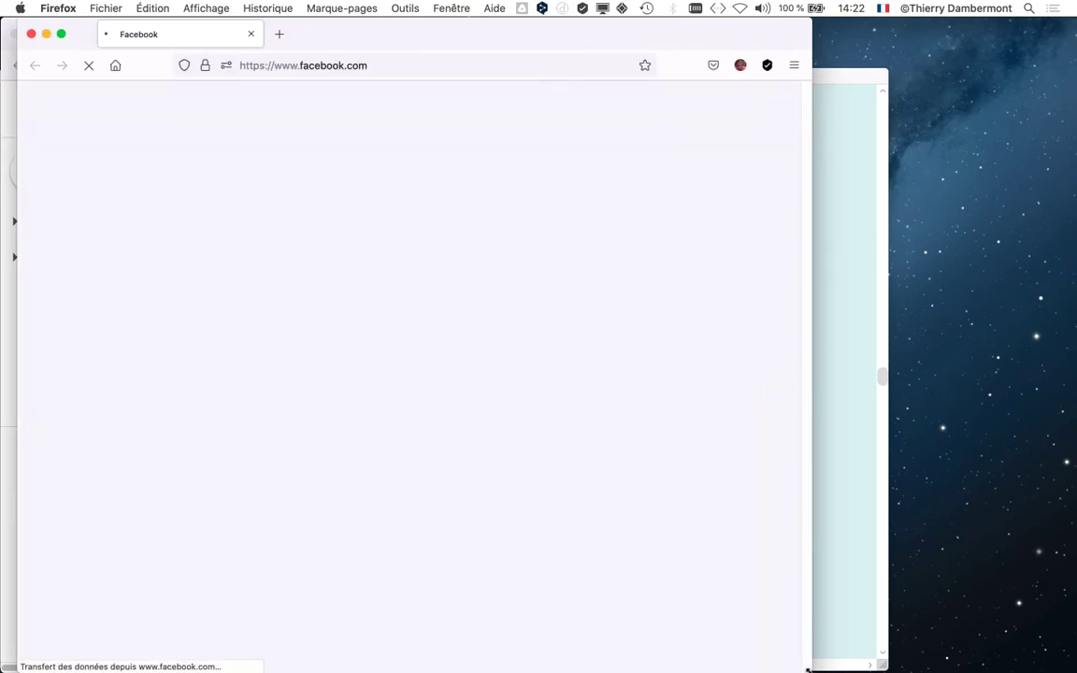
pyautogui.moveTo(823, 669); pyautogui.dragTo(1073, 647)
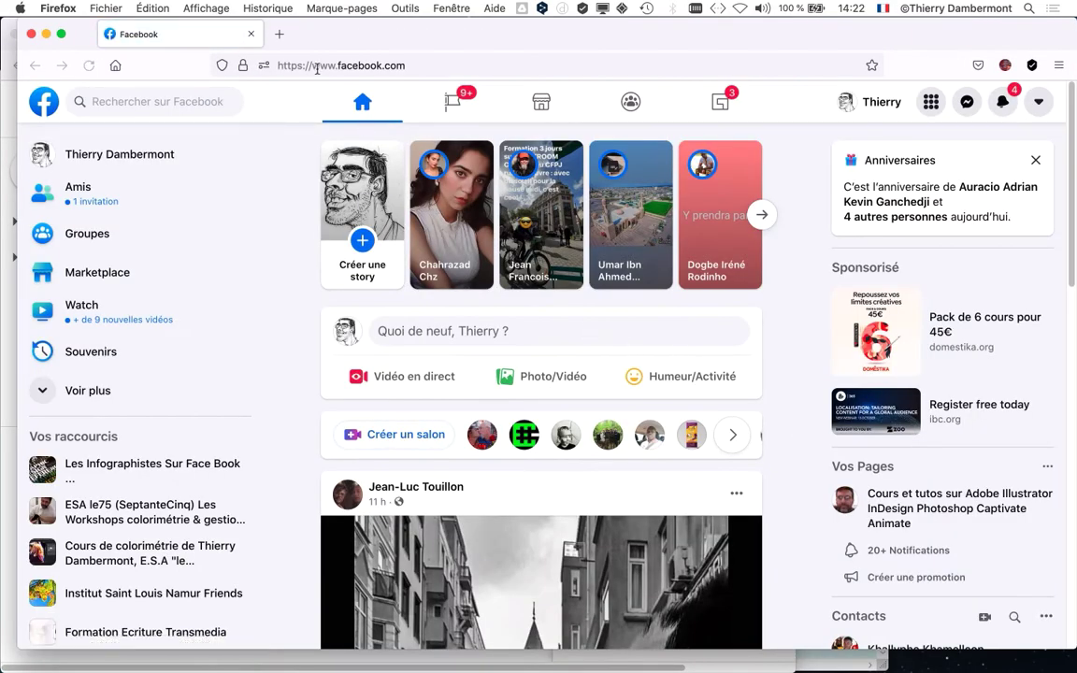
pyautogui.click(880, 107)
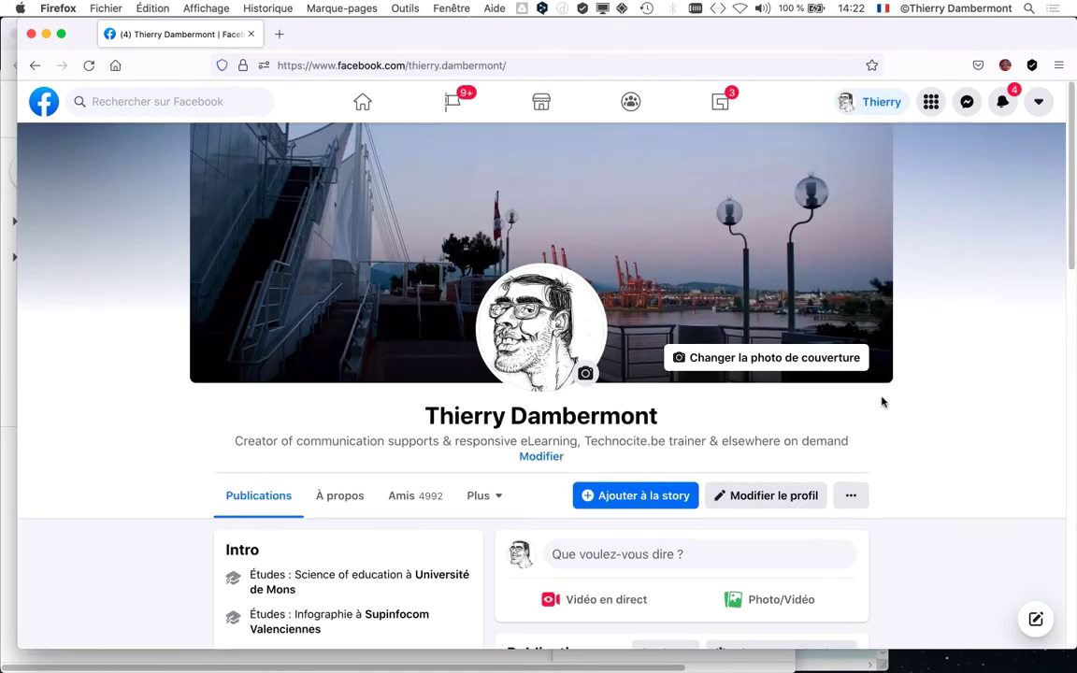
# Step: Look through the posts on the Facebook profile's timeline, going back to those from 10 October
pyautogui.scroll(-1, 883, 402)
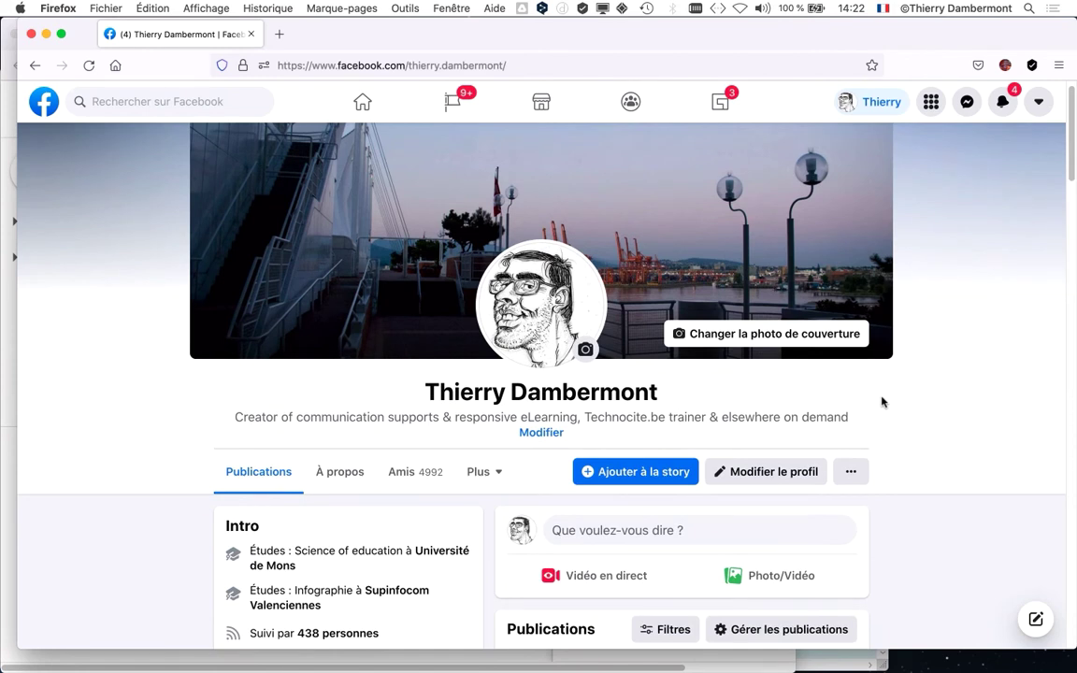
pyautogui.scroll(-6, 882, 403)
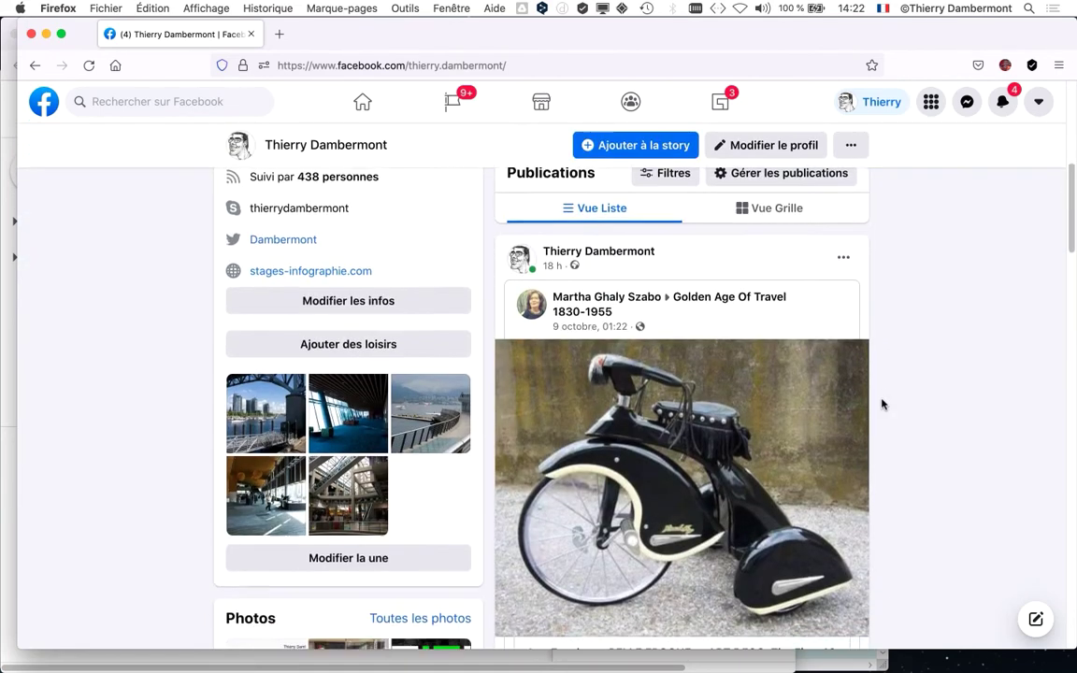
pyautogui.scroll(-1, 884, 405)
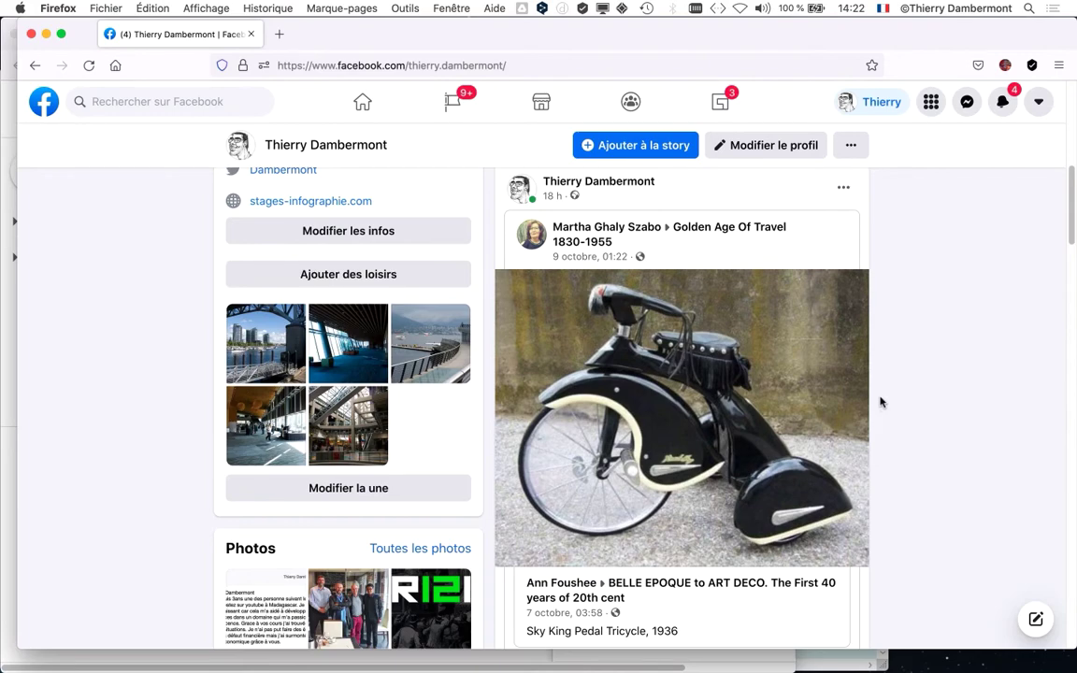
pyautogui.scroll(-1, 884, 405)
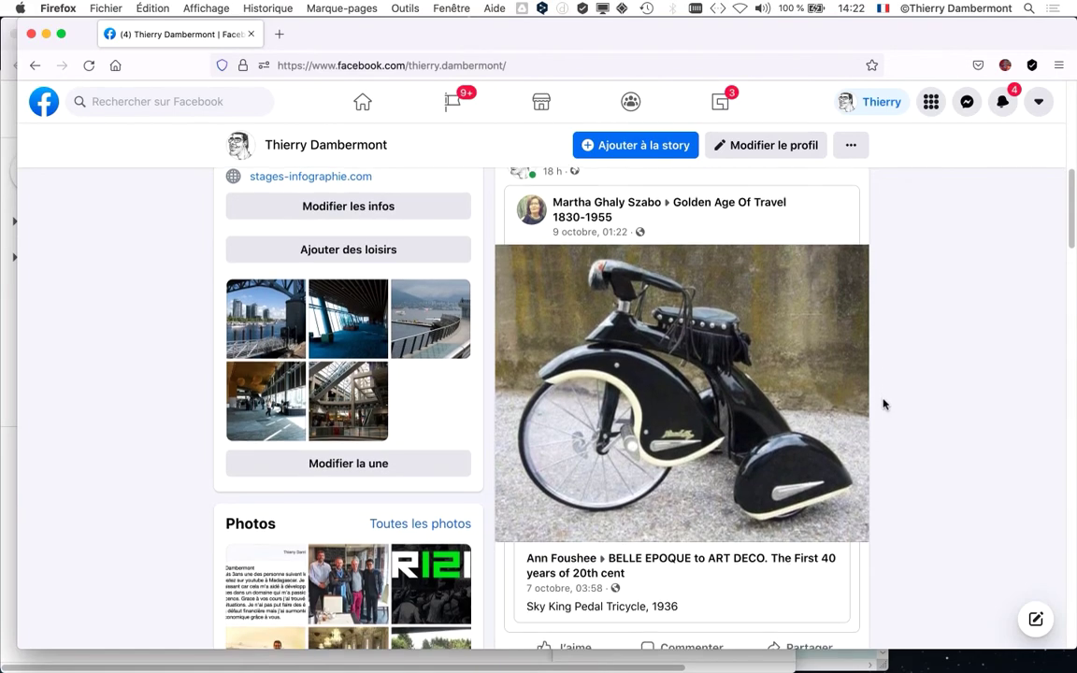
pyautogui.scroll(-6, 884, 405)
pyautogui.scroll(-10, 884, 405)
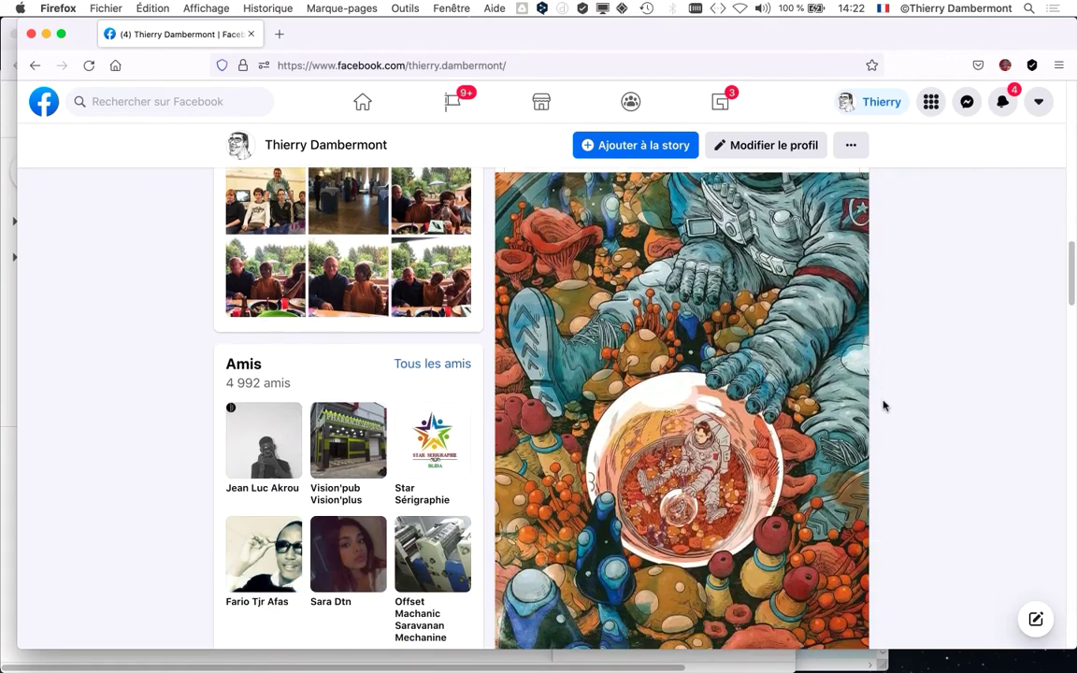
pyautogui.scroll(-10, 915, 389)
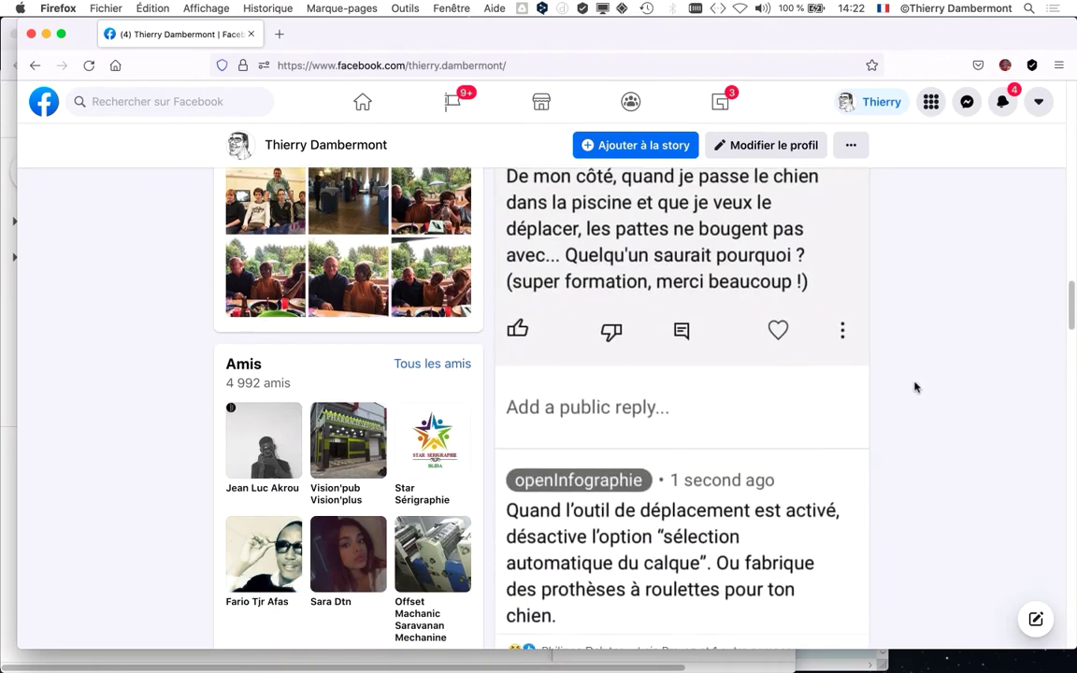
pyautogui.scroll(-1, 916, 389)
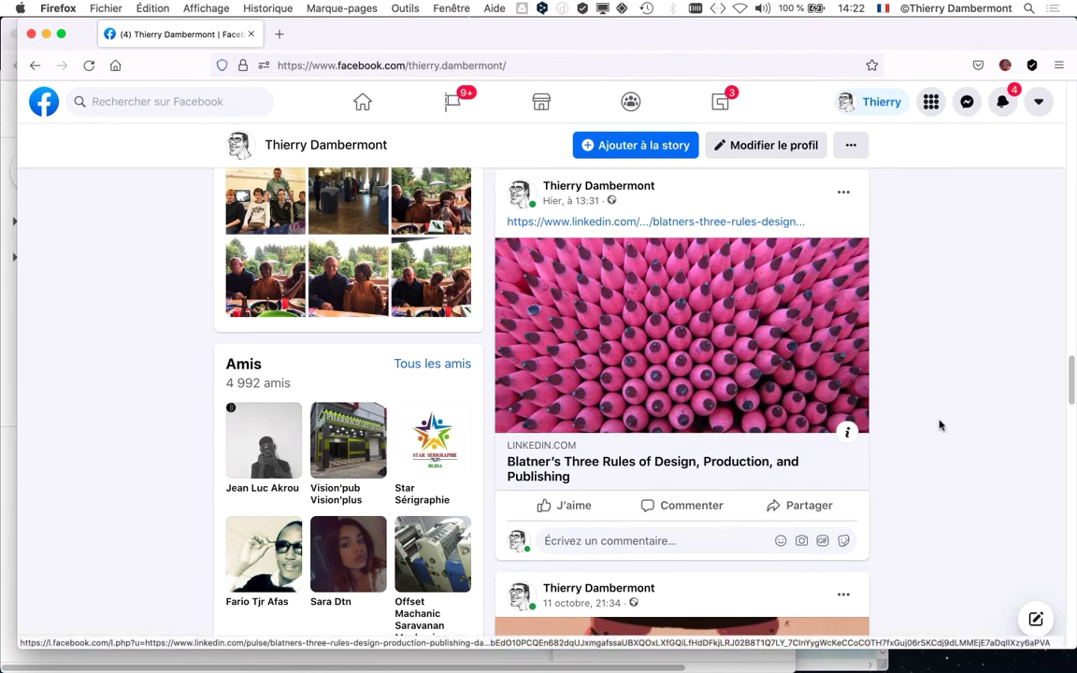
pyautogui.scroll(-5, 940, 426)
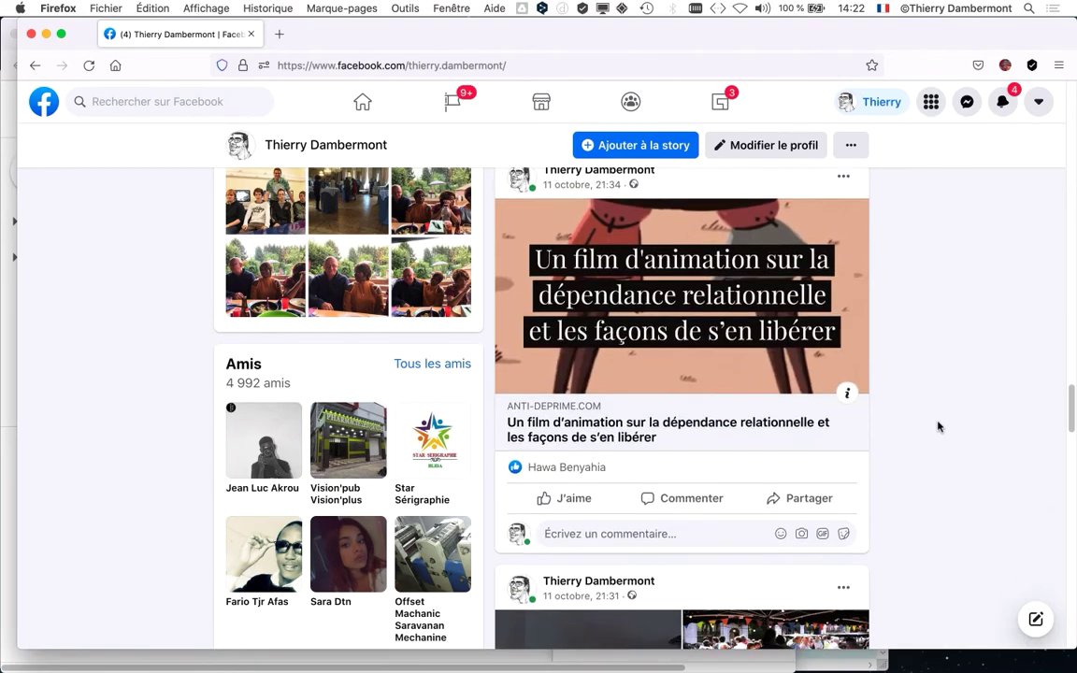
pyautogui.scroll(-5, 880, 472)
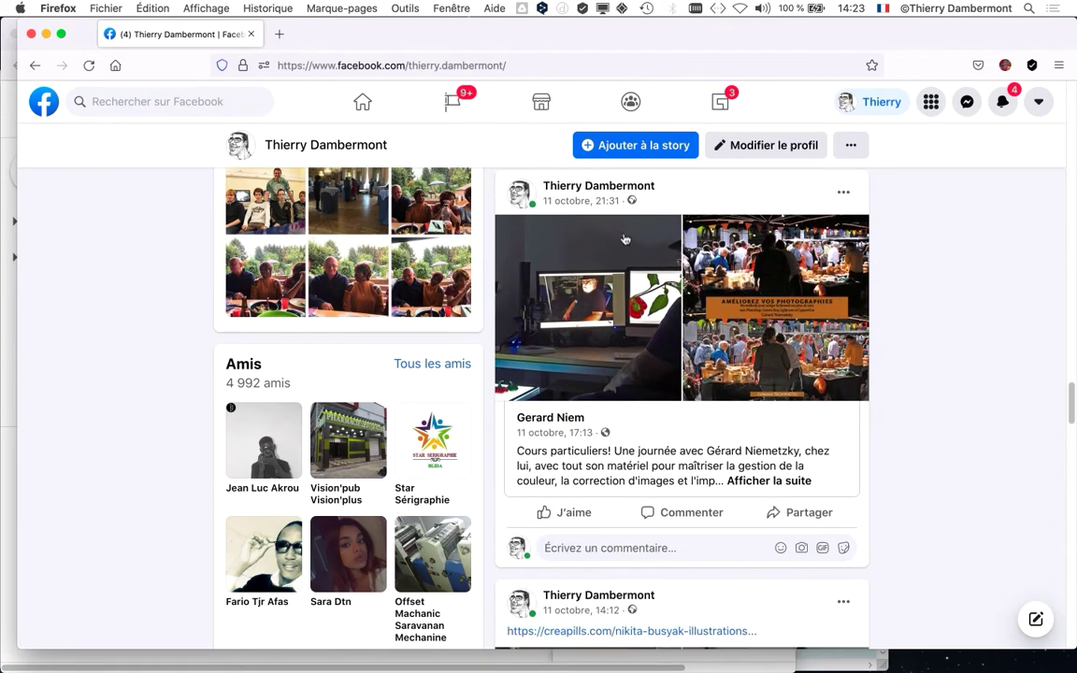
pyautogui.scroll(-4, 943, 399)
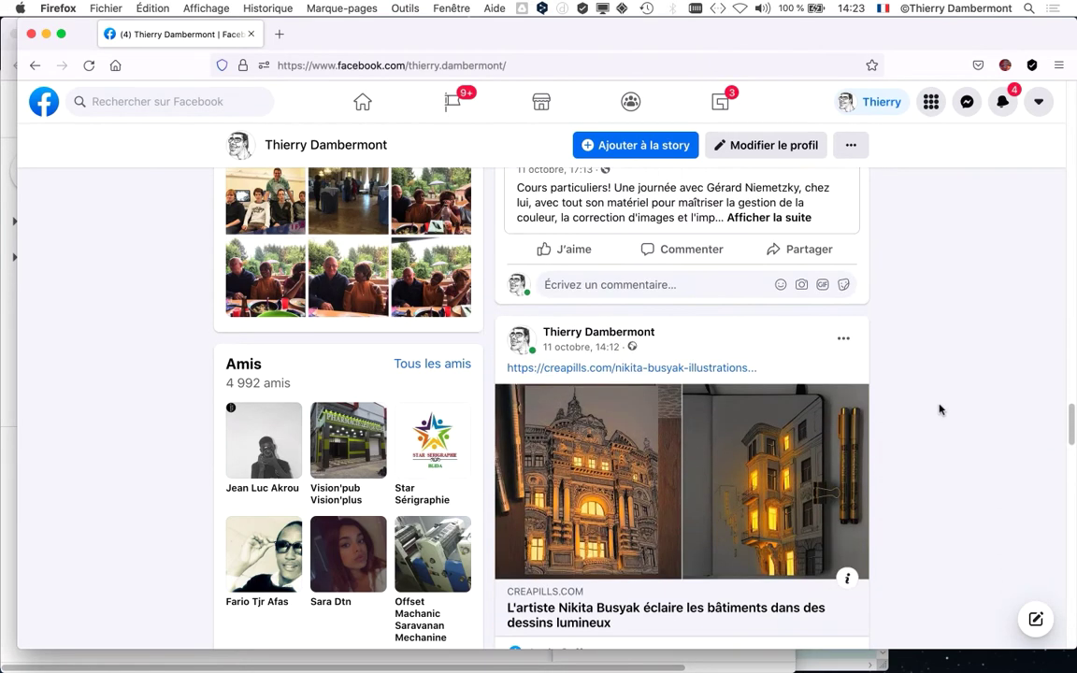
pyautogui.scroll(-1, 941, 415)
pyautogui.scroll(-4, 938, 452)
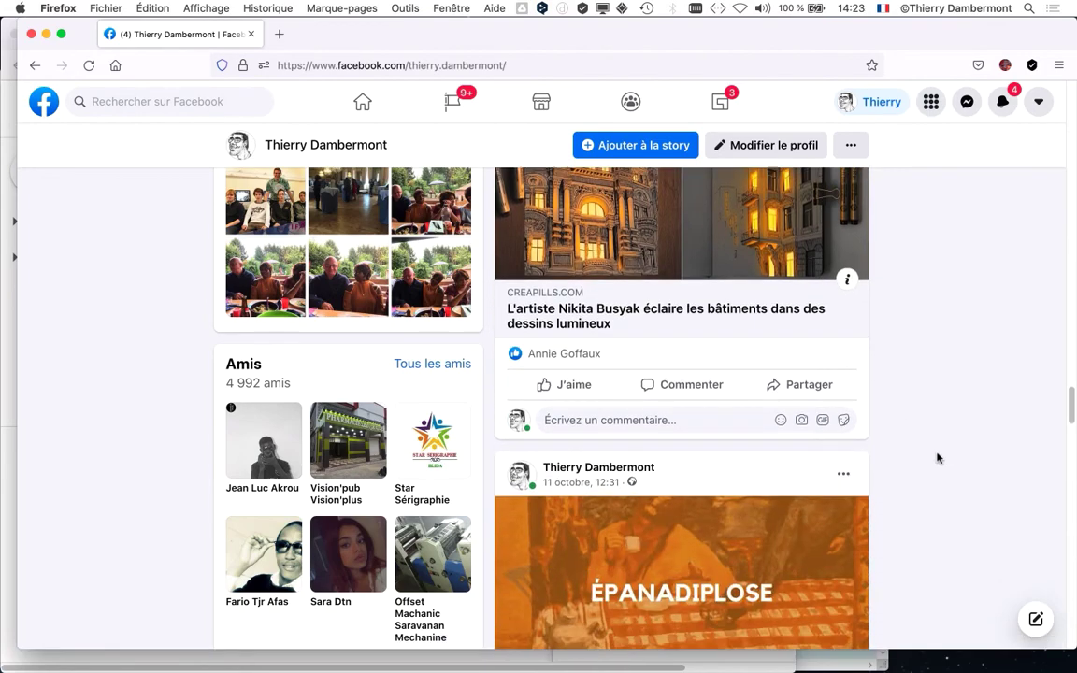
pyautogui.scroll(-4, 904, 447)
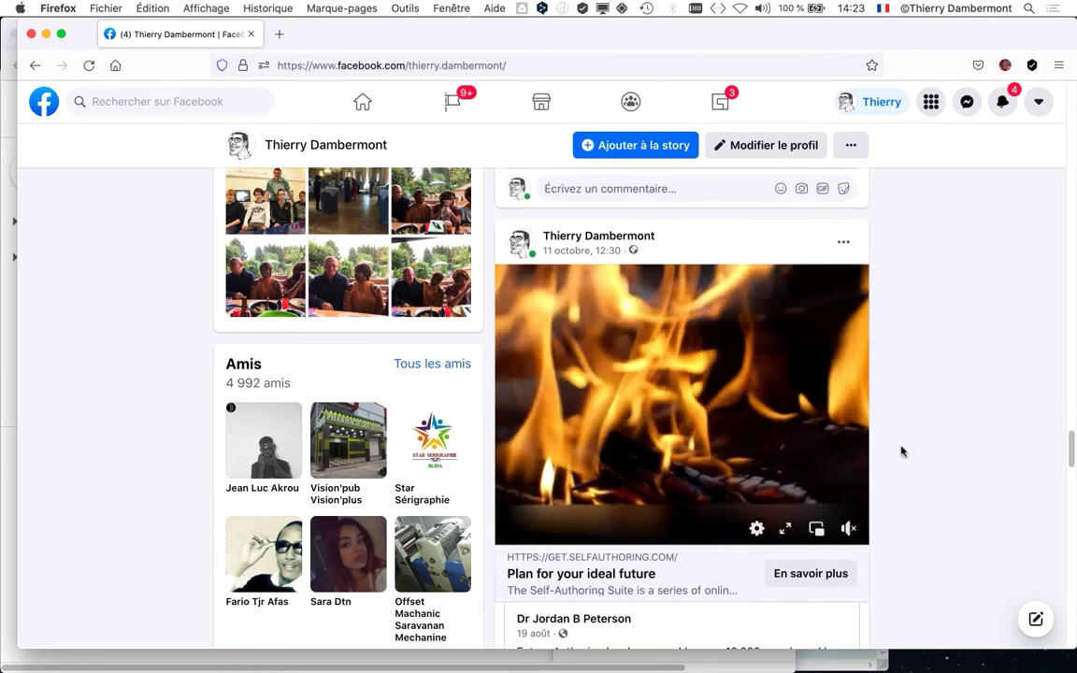
pyautogui.scroll(-5, 902, 451)
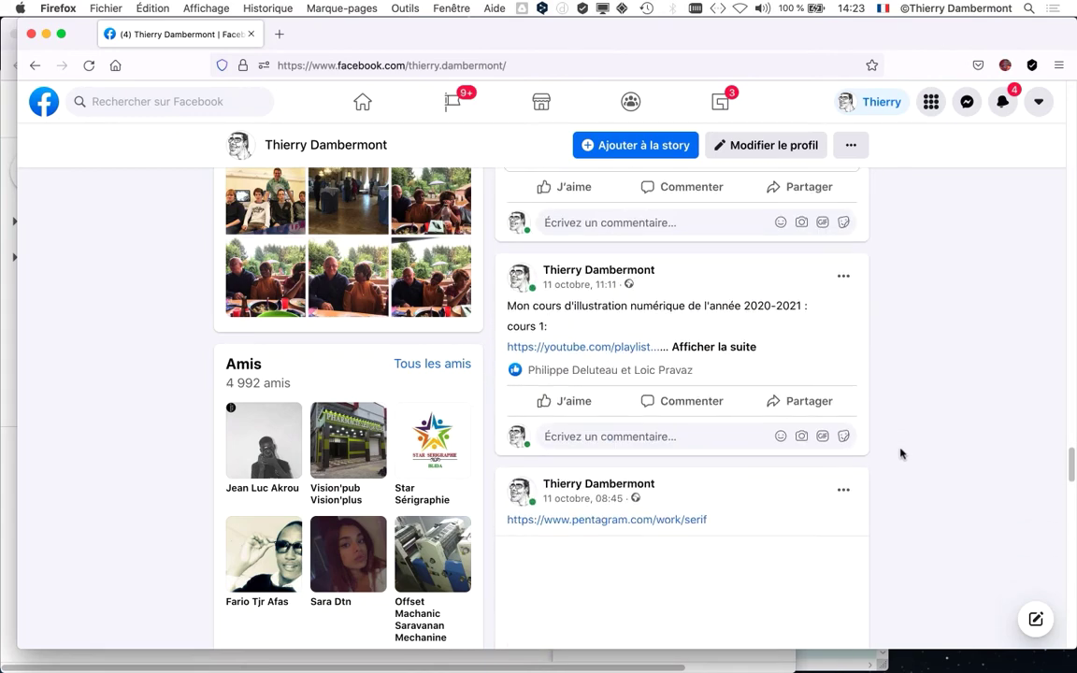
pyautogui.scroll(-6, 902, 453)
pyautogui.scroll(-1, 900, 453)
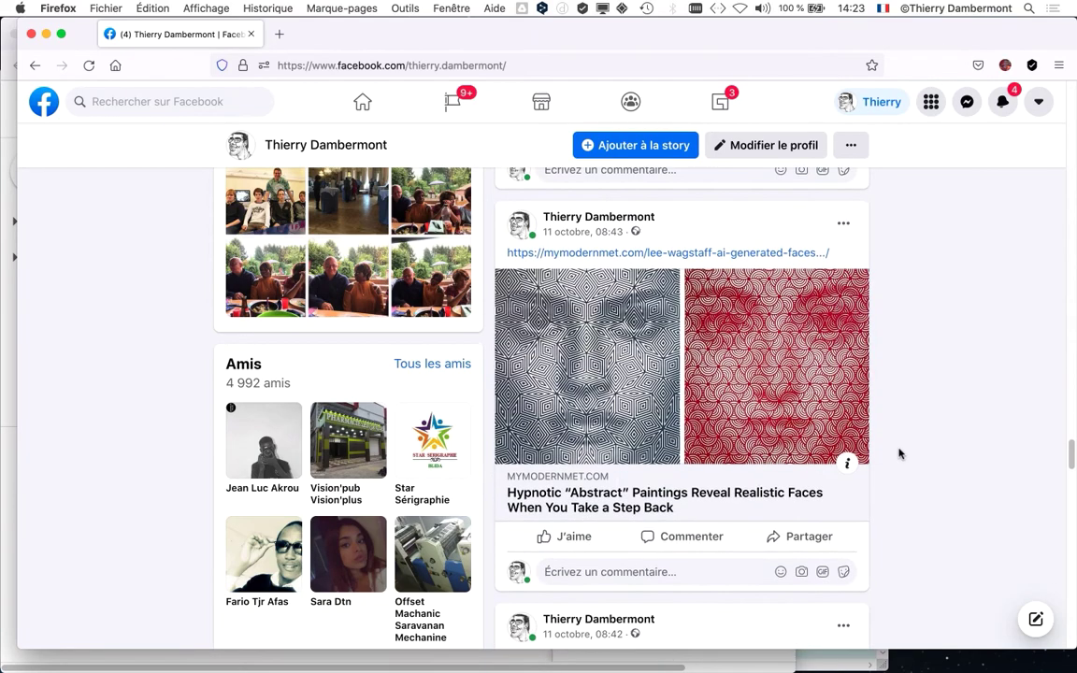
pyautogui.scroll(-15, 877, 434)
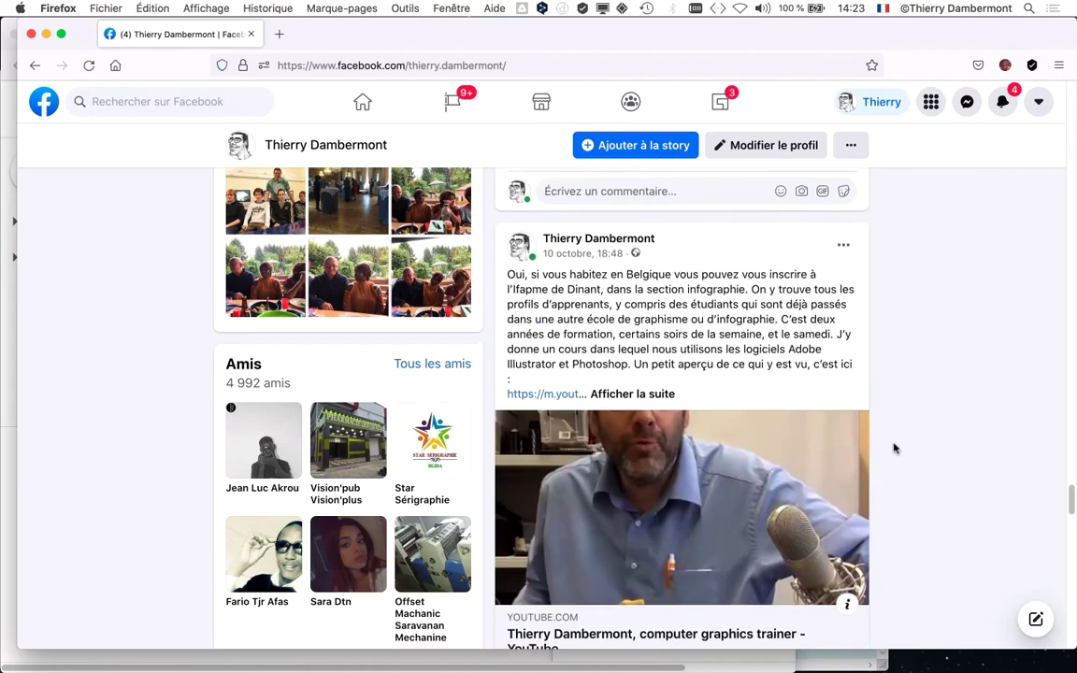
pyautogui.scroll(-4, 879, 443)
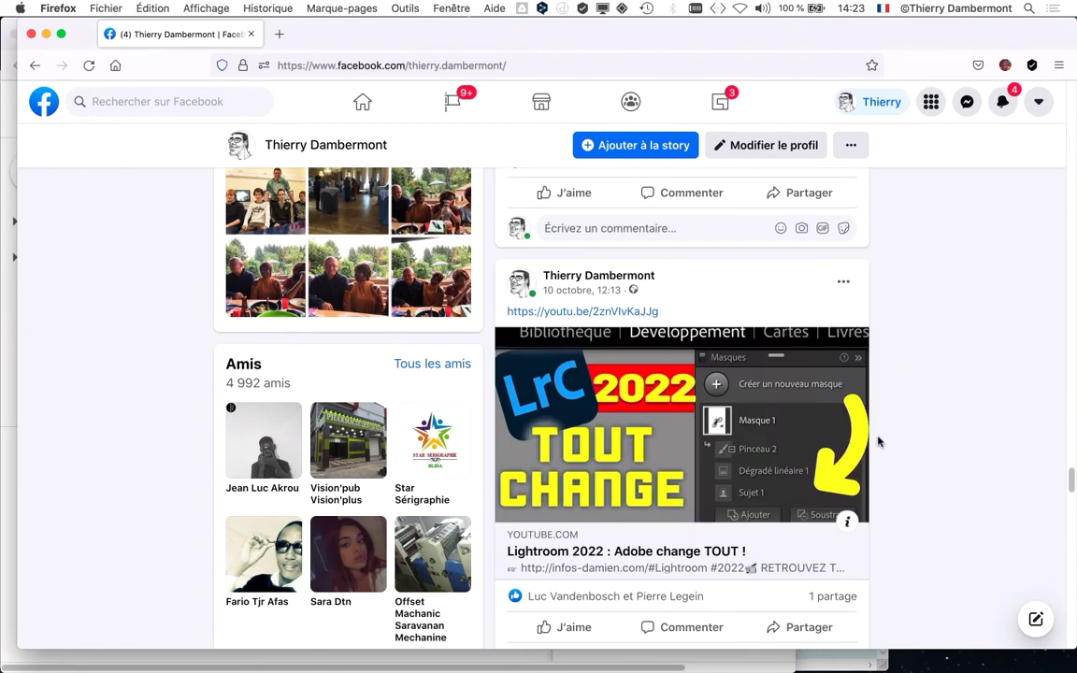
pyautogui.scroll(-2, 879, 444)
pyautogui.scroll(2, 837, 402)
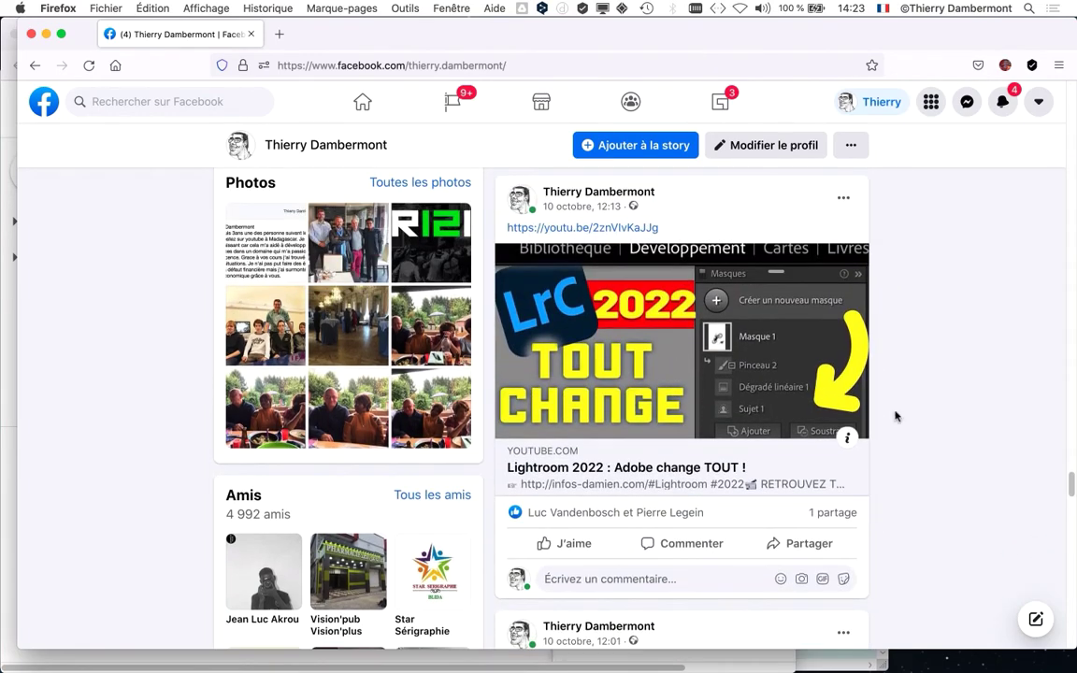
pyautogui.scroll(-2, 913, 421)
pyautogui.scroll(-3, 914, 422)
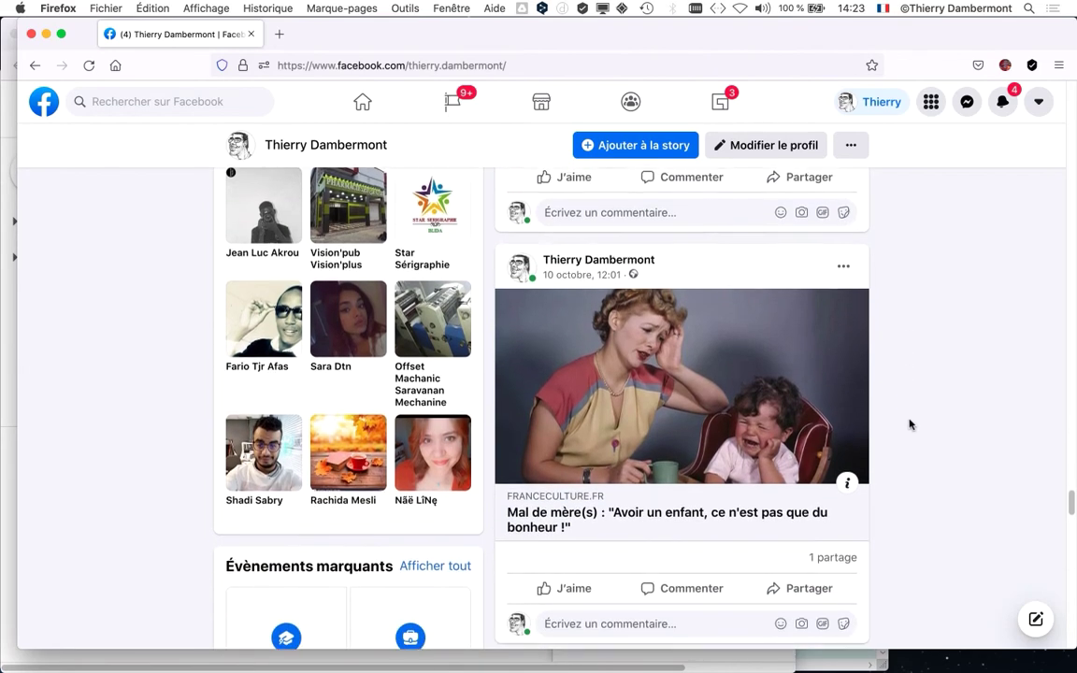
pyautogui.scroll(-8, 910, 425)
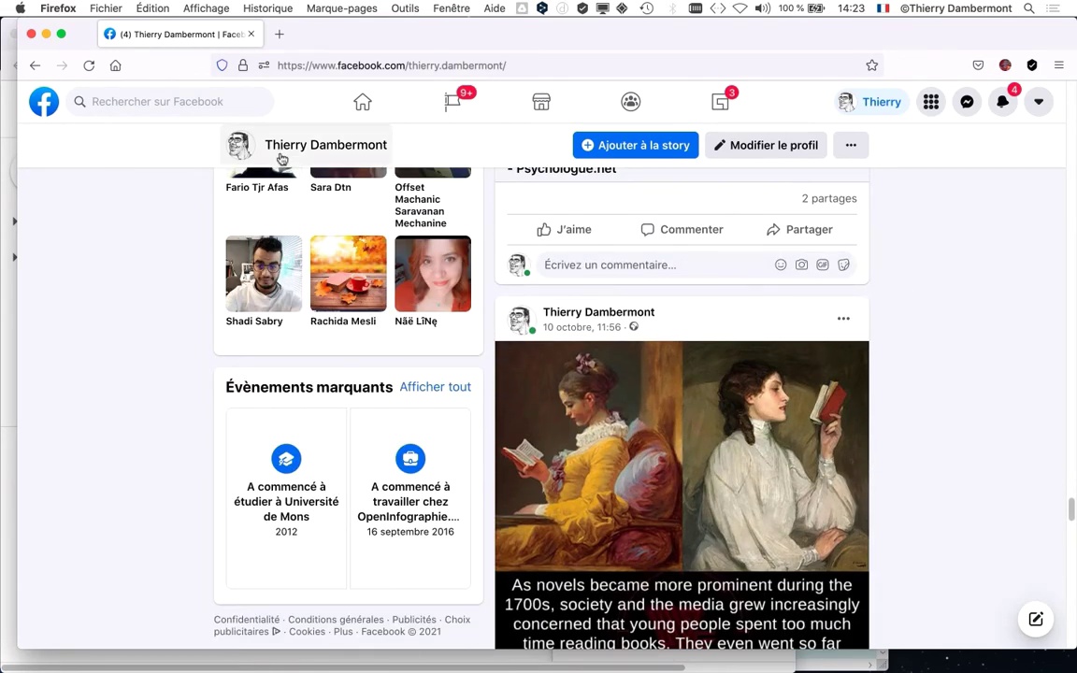
# Step: Close the Facebook window, open a new Firefox window with an additional blank tab, and widen it across the screen
pyautogui.click(252, 35)
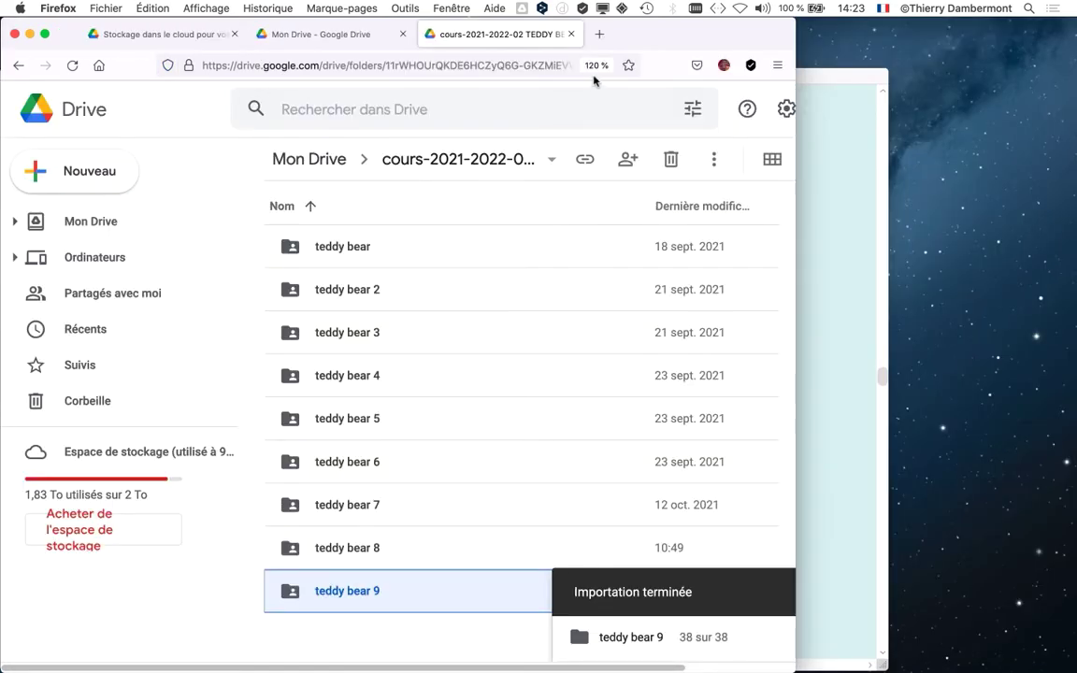
pyautogui.click(105, 7)
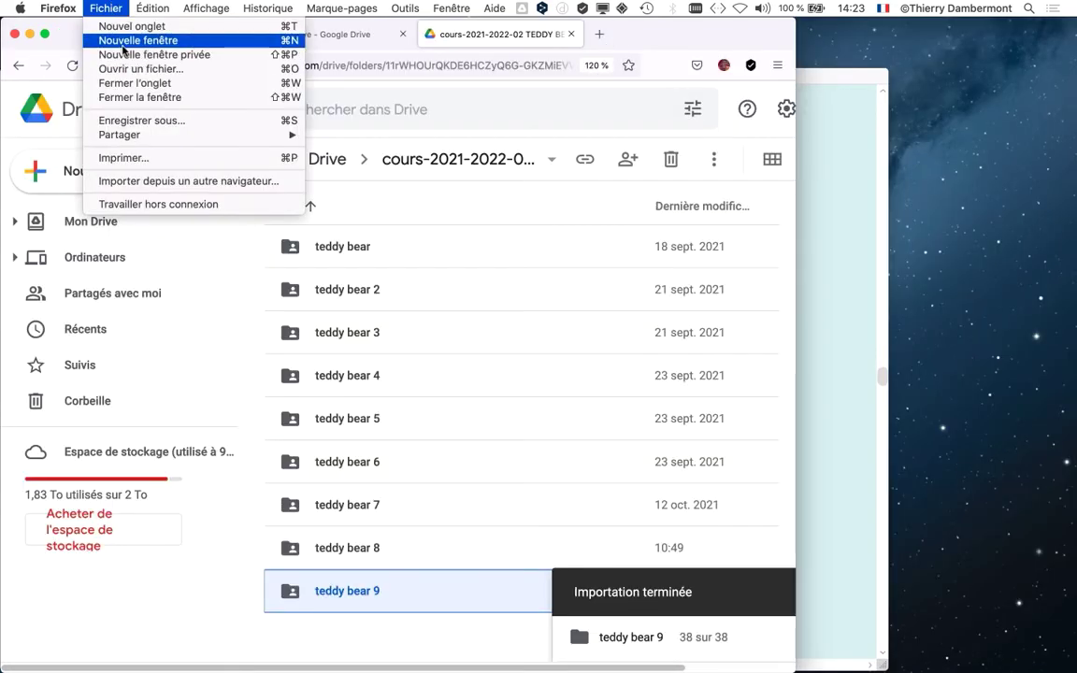
pyautogui.click(121, 43)
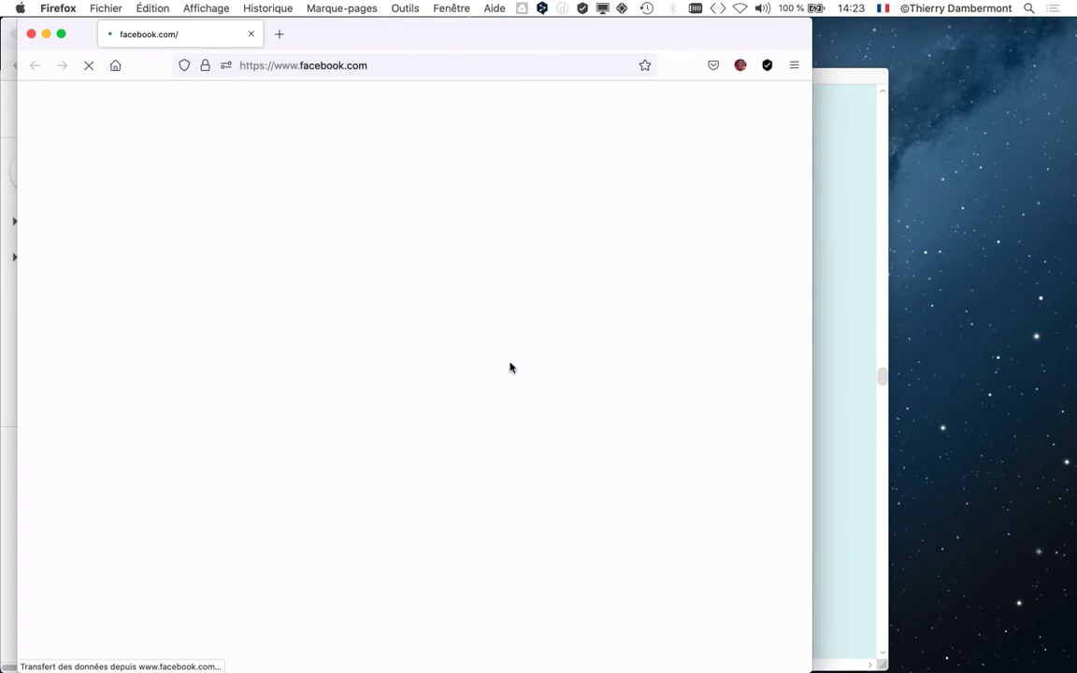
pyautogui.click(278, 34)
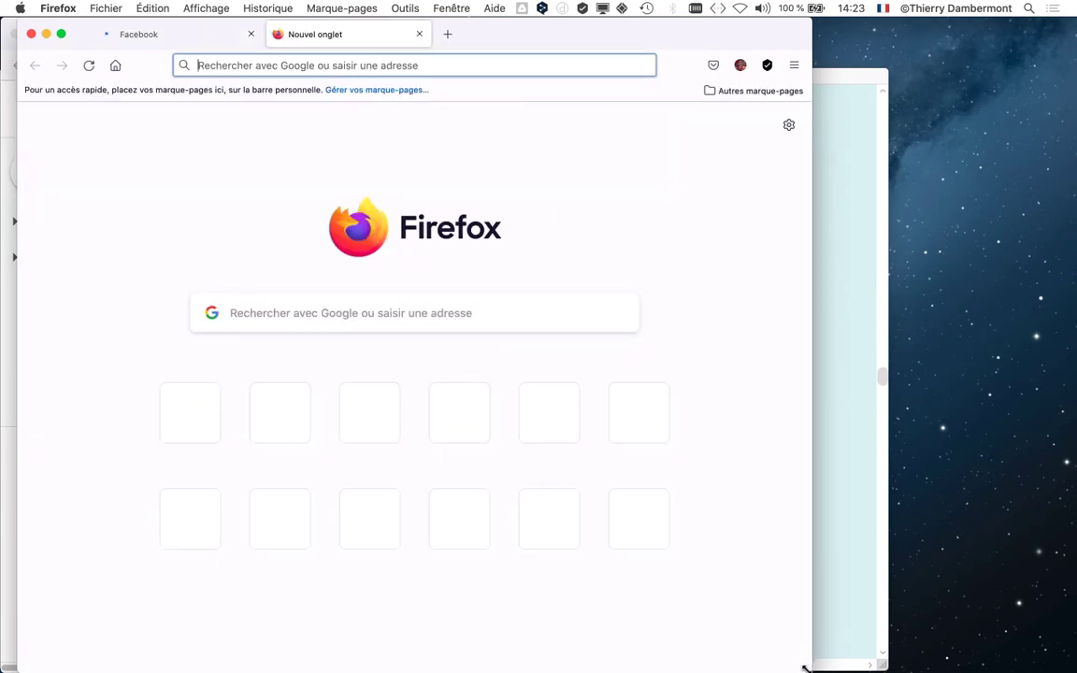
pyautogui.moveTo(804, 668); pyautogui.dragTo(1066, 666)
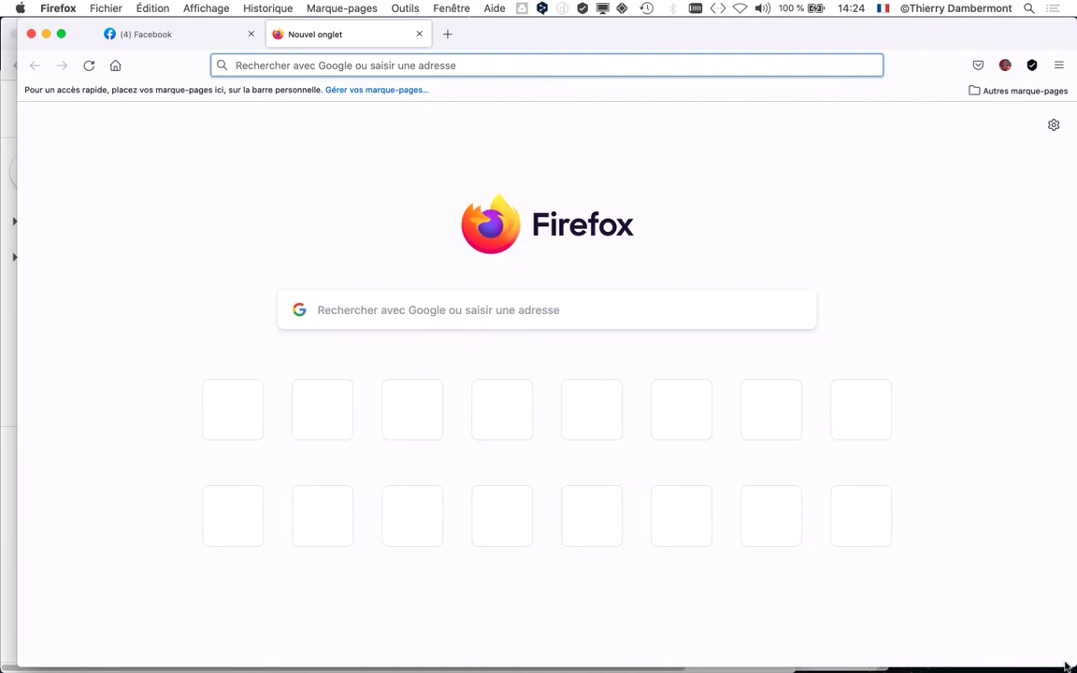
# Step: Search Google for "download illustrator brush"
pyautogui.click(342, 311)
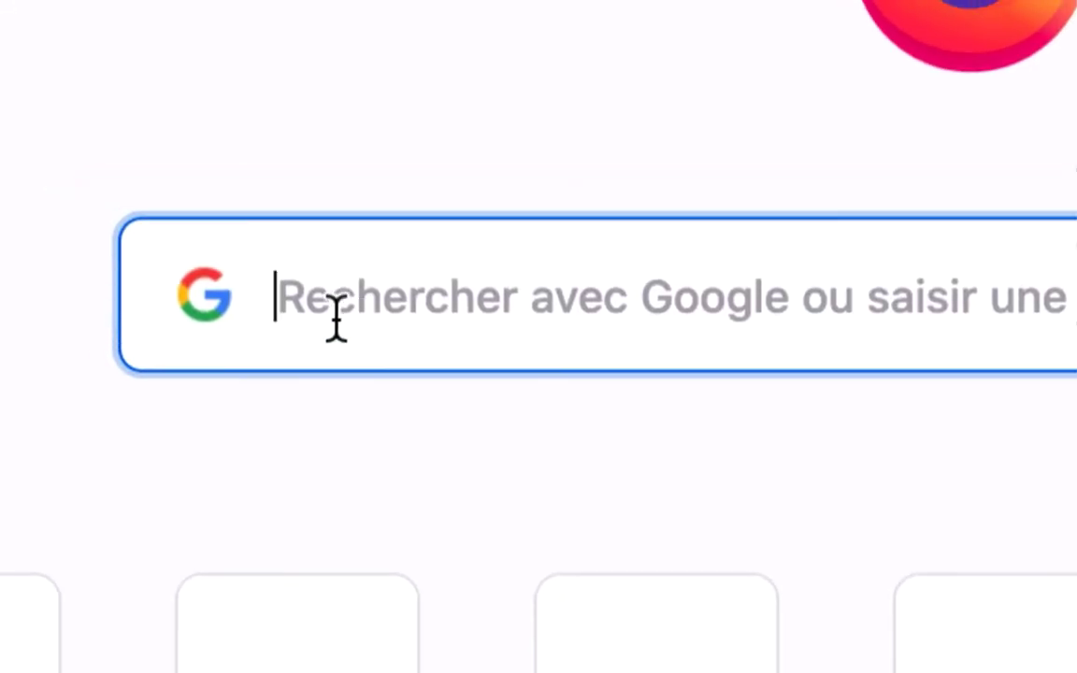
pyautogui.write('d')
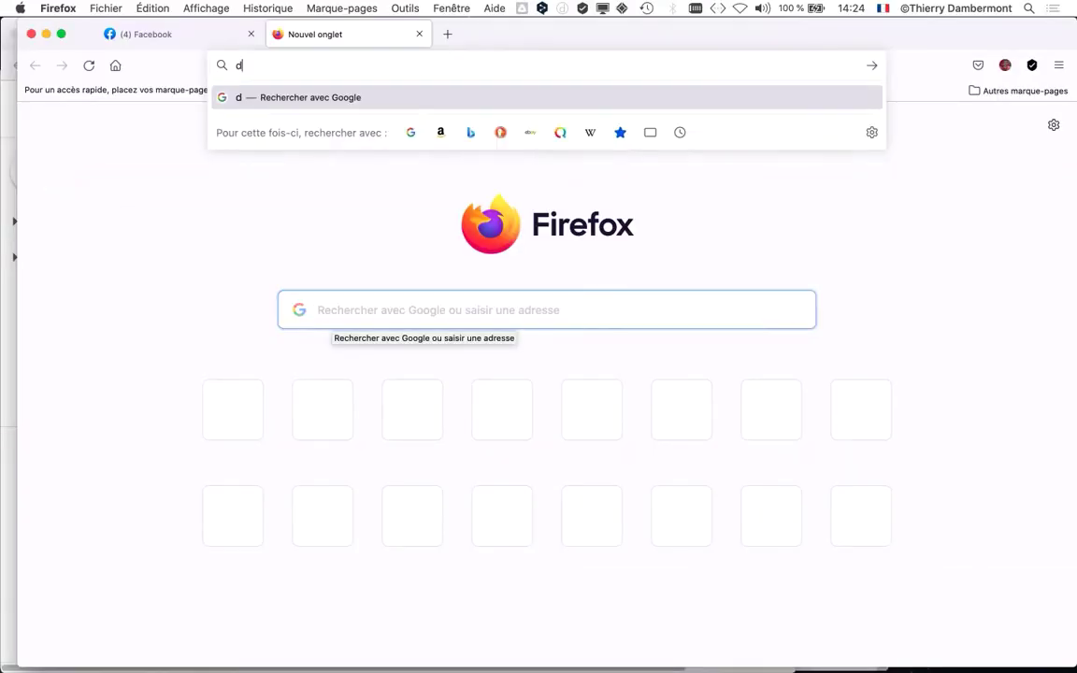
pyautogui.write('ownl')
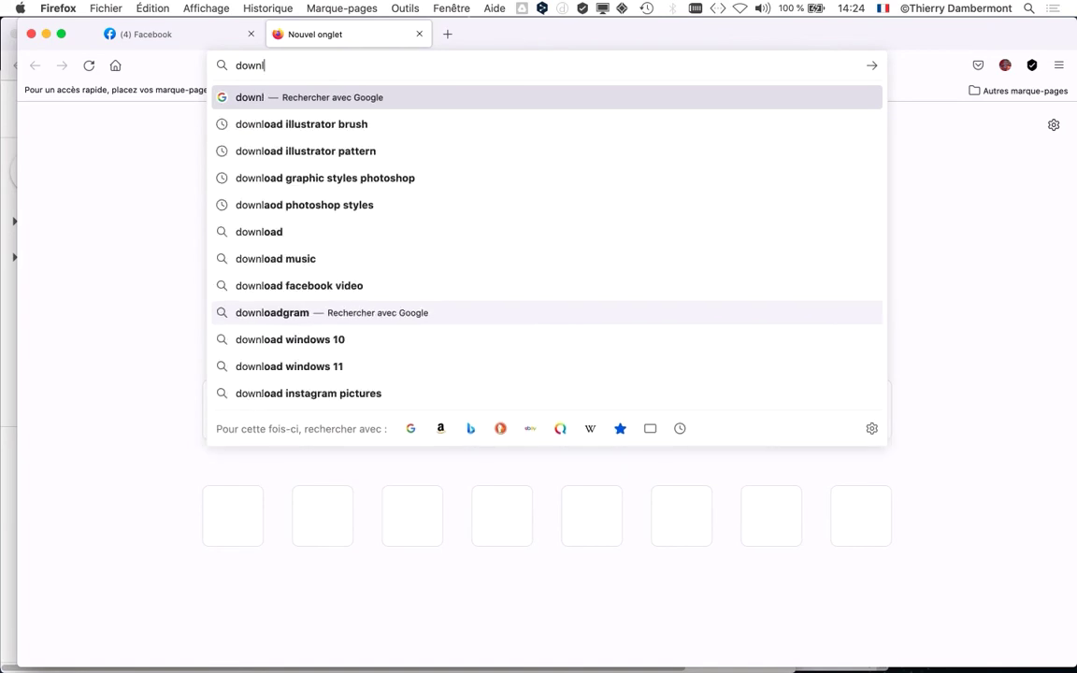
pyautogui.write('d')
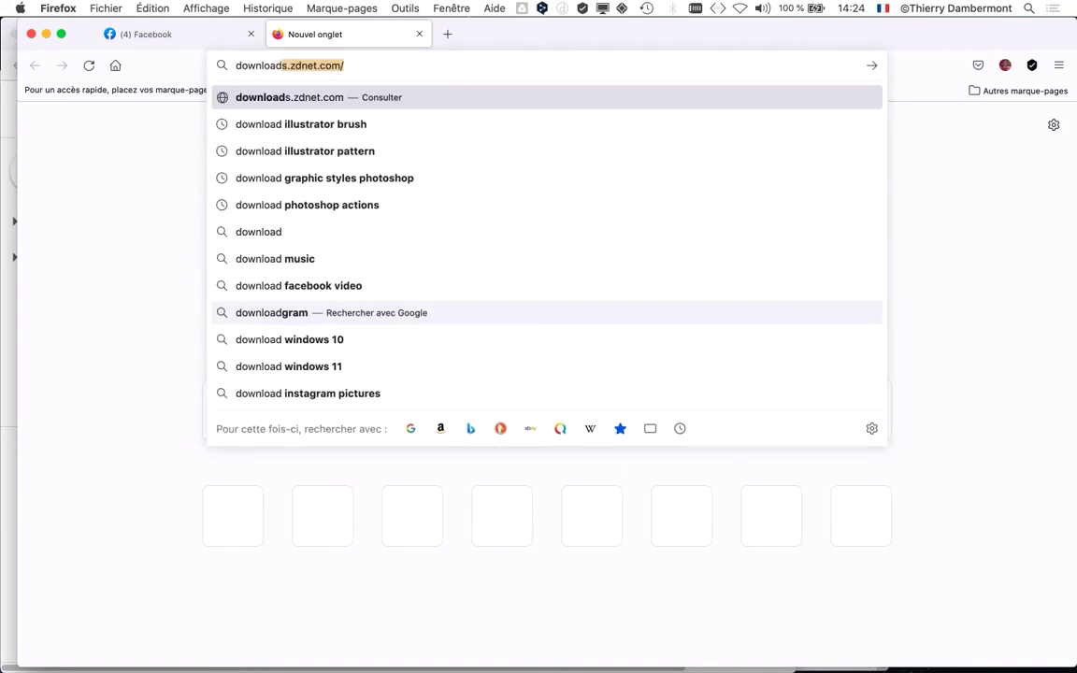
pyautogui.press('BackSpace')
pyautogui.write('i')
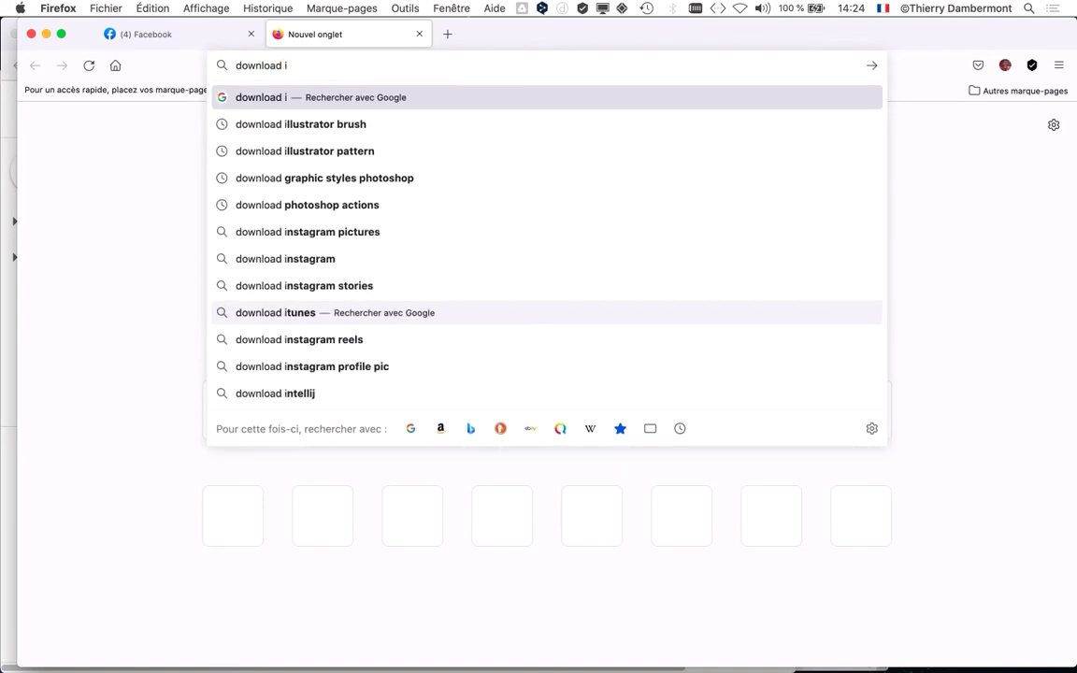
pyautogui.write('llustrator st')
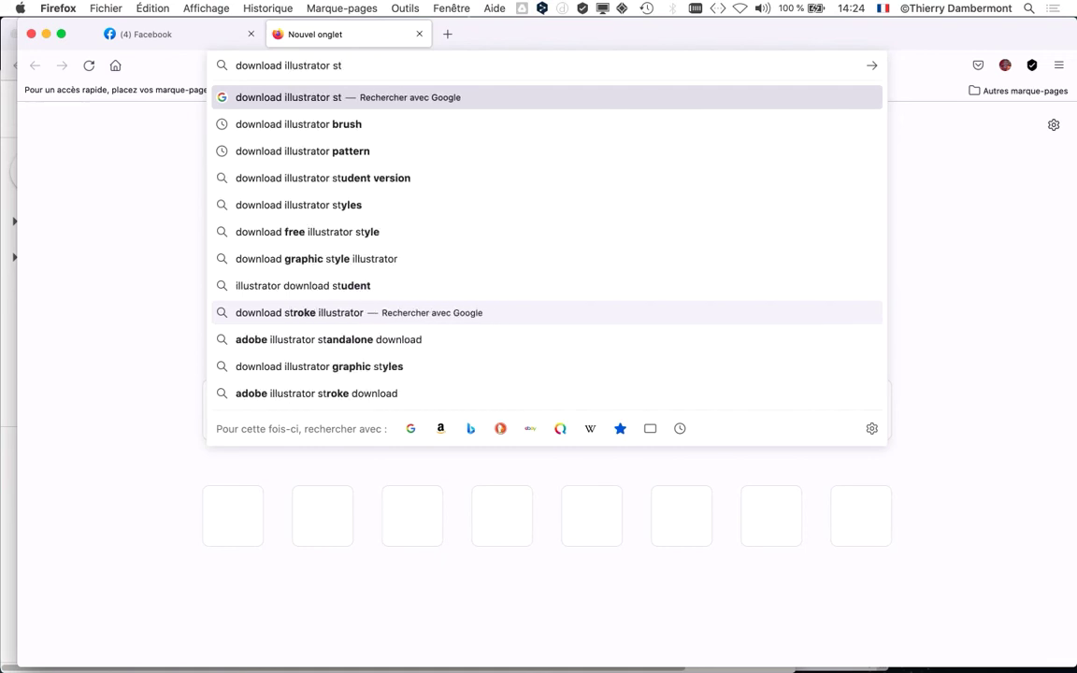
pyautogui.press('BackSpace')
pyautogui.press('BackSpace')
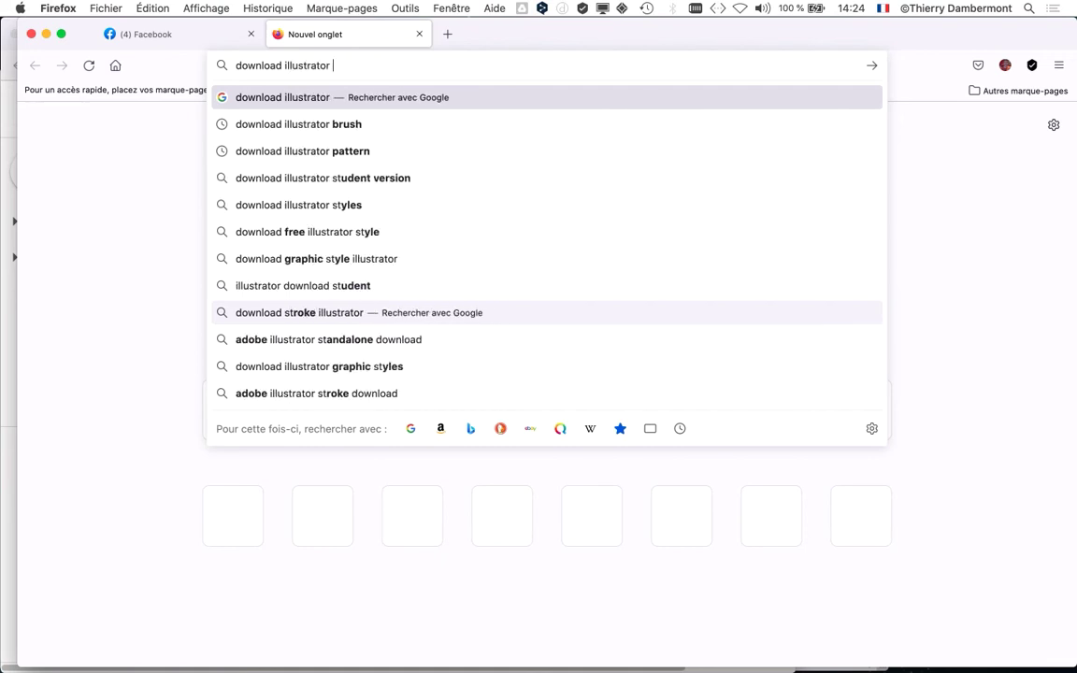
pyautogui.write('brush')
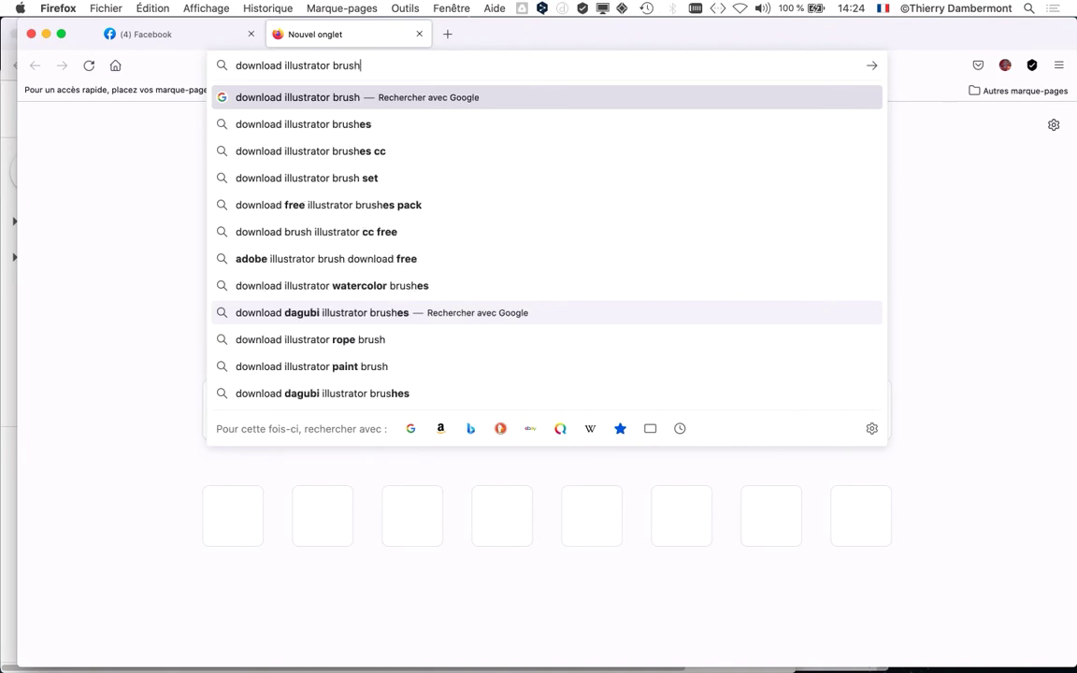
pyautogui.press('Return')
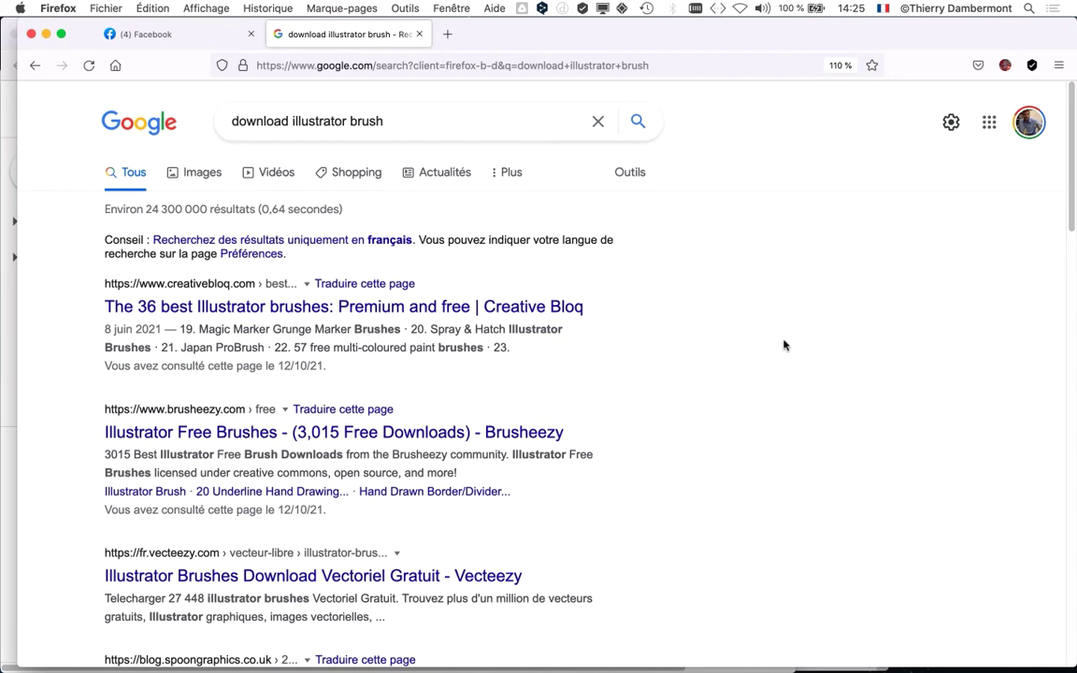
# Step: Open Creative Bloq's "The 36 best Illustrator brushes" article in a new tab and examine its packs through number 24, the wax crayon brushes
pyautogui.keyDown('super'); pyautogui.click(247, 312); pyautogui.keyUp('super')
pyautogui.click(491, 34)
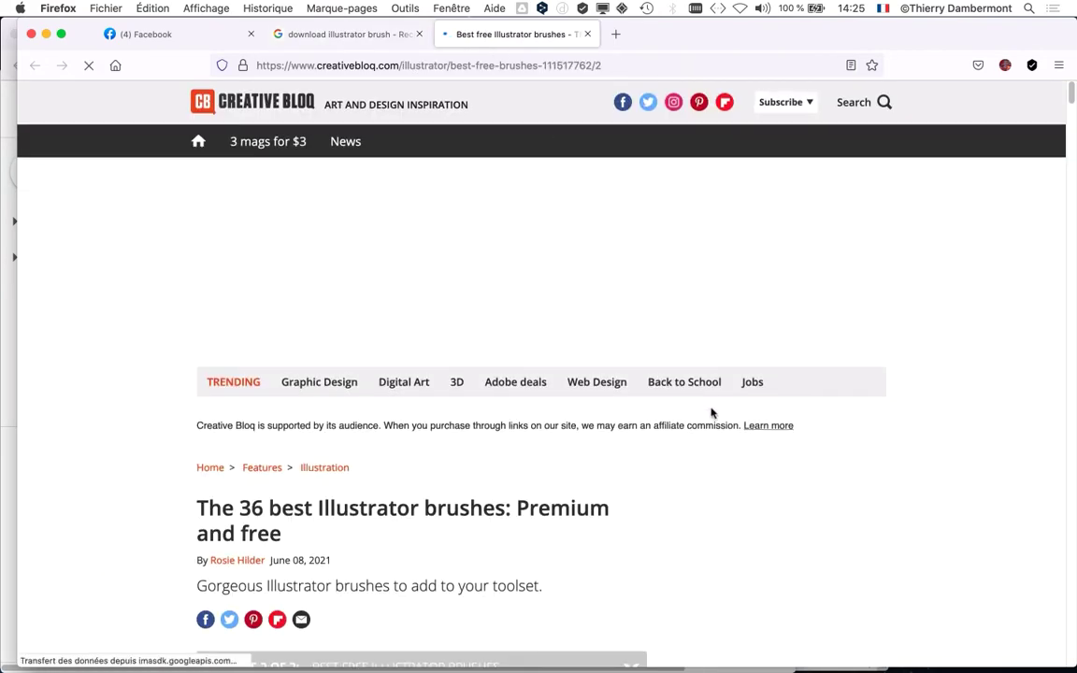
pyautogui.scroll(-15, 710, 412)
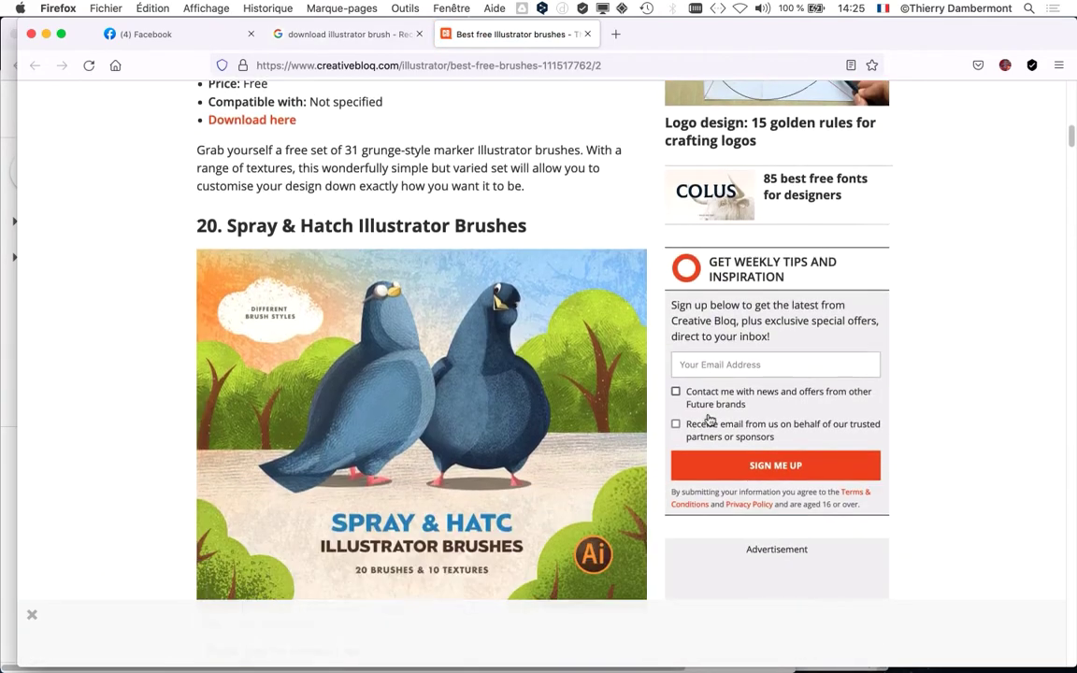
pyautogui.scroll(-15, 711, 420)
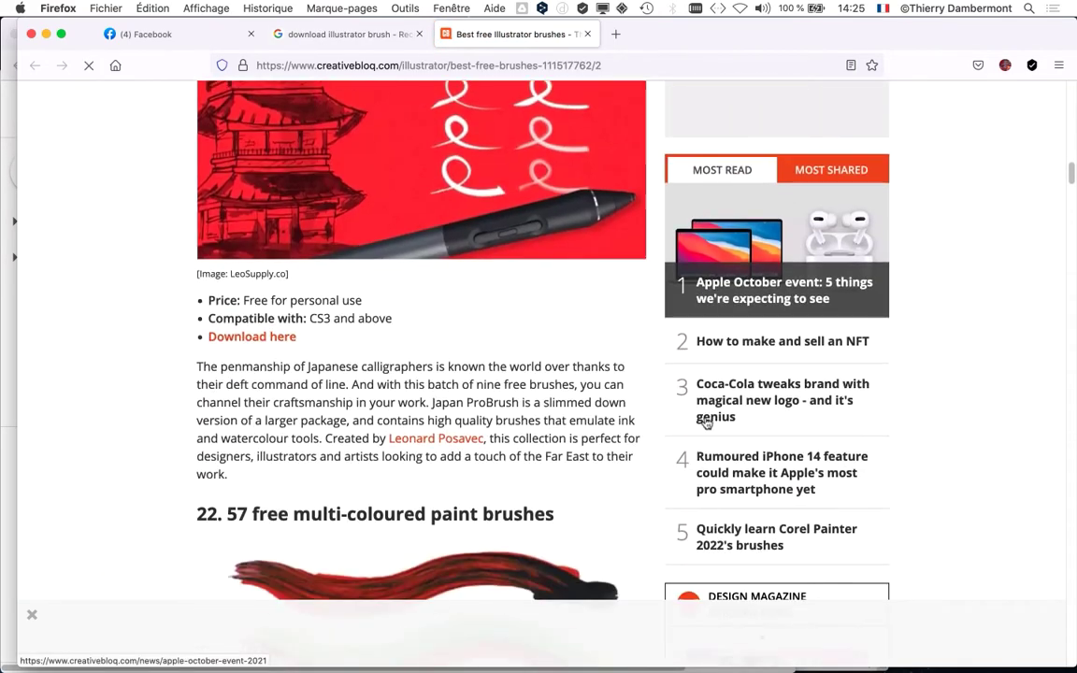
pyautogui.scroll(-10, 706, 422)
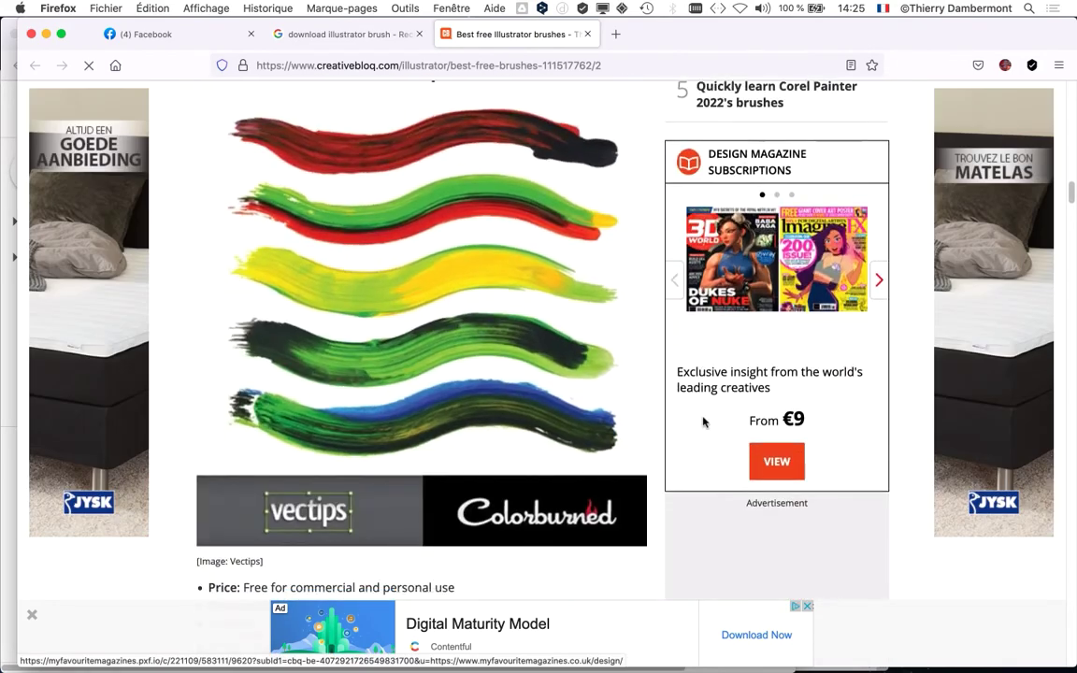
pyautogui.scroll(-10, 703, 423)
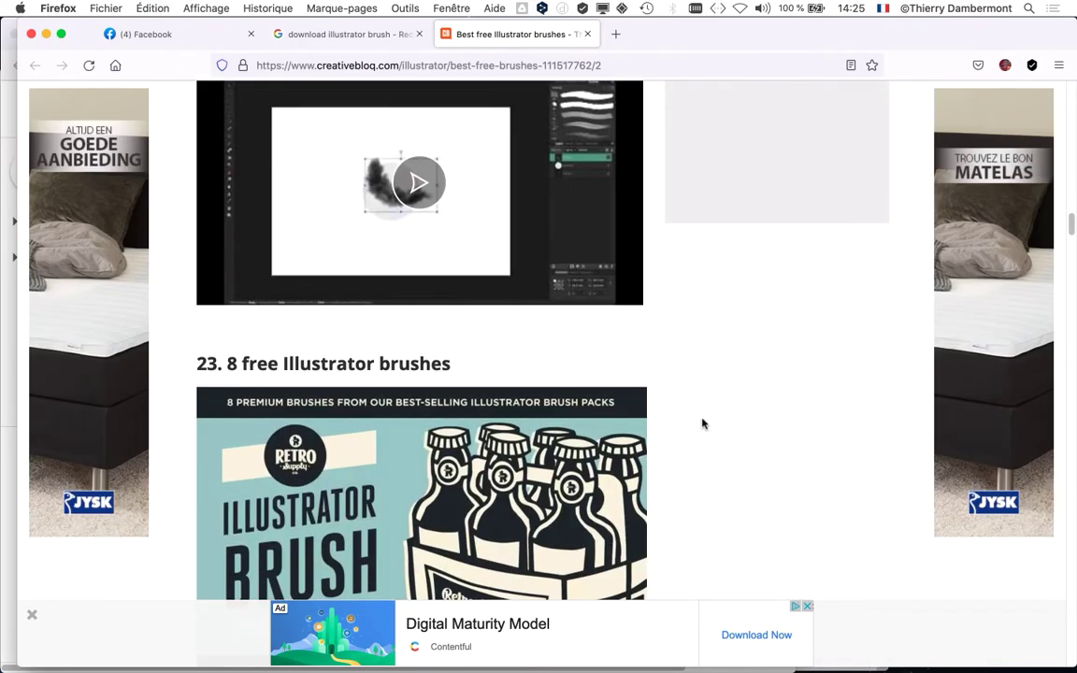
pyautogui.scroll(-5, 703, 424)
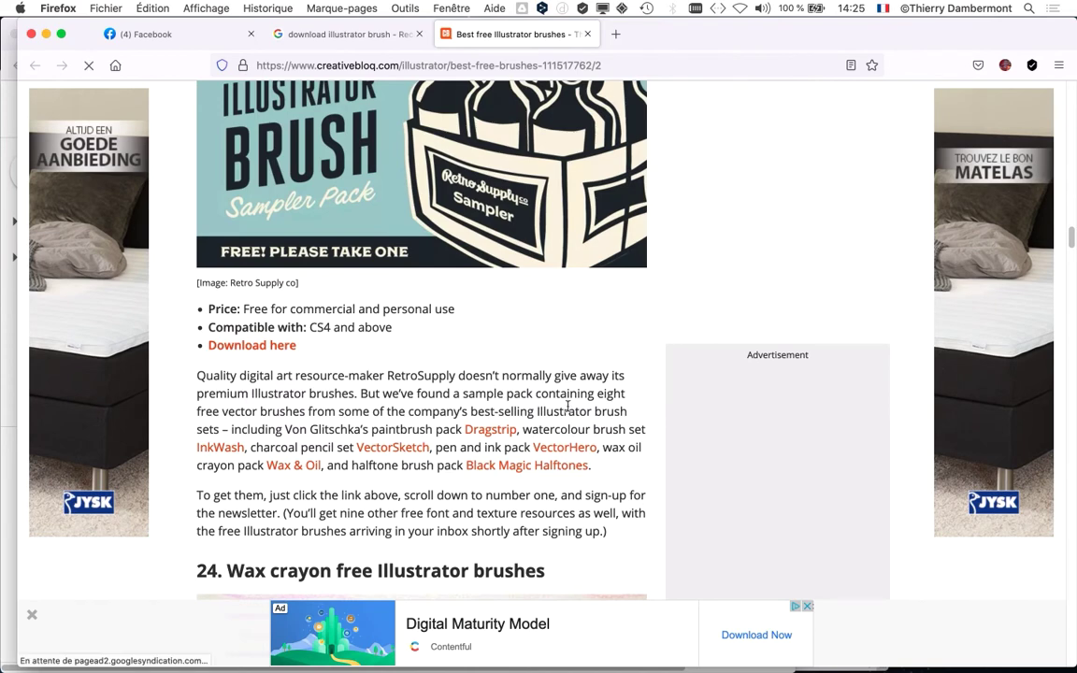
pyautogui.scroll(5, 572, 411)
pyautogui.scroll(-1, 572, 411)
pyautogui.scroll(-3, 572, 412)
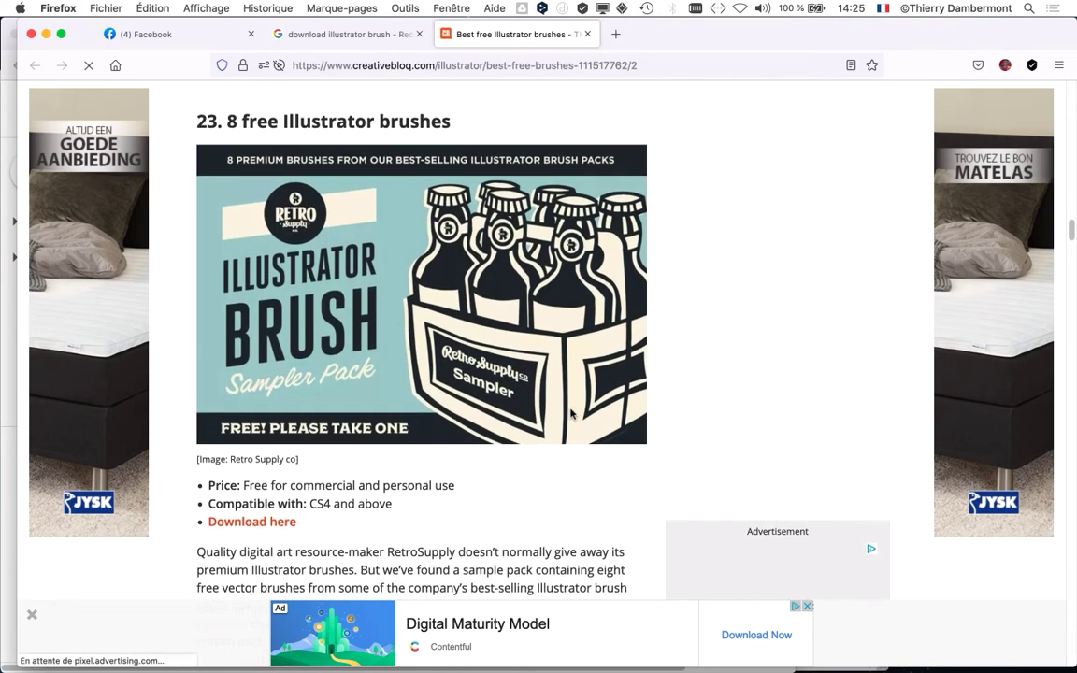
pyautogui.scroll(-1, 573, 414)
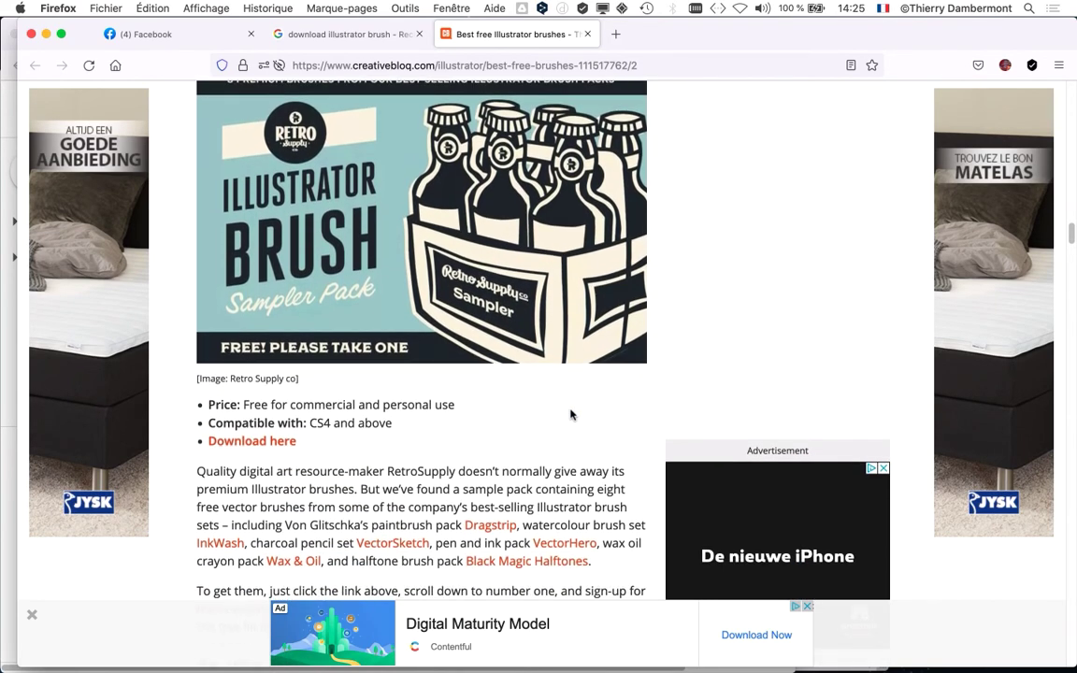
pyautogui.scroll(1, 496, 257)
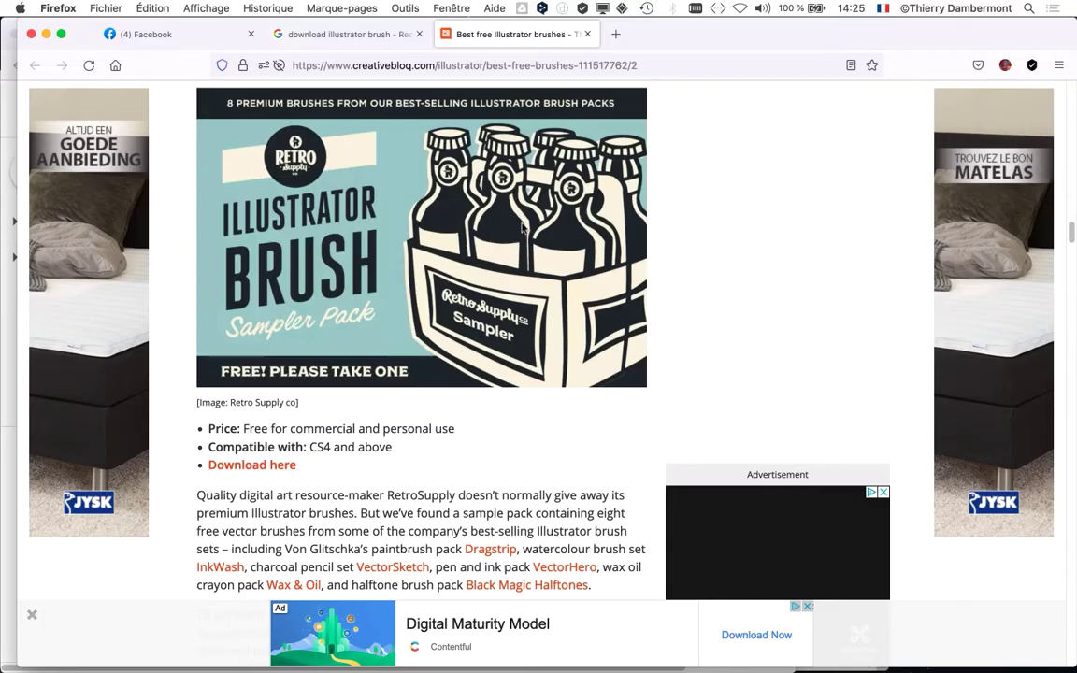
pyautogui.scroll(-5, 477, 230)
pyautogui.scroll(-3, 535, 283)
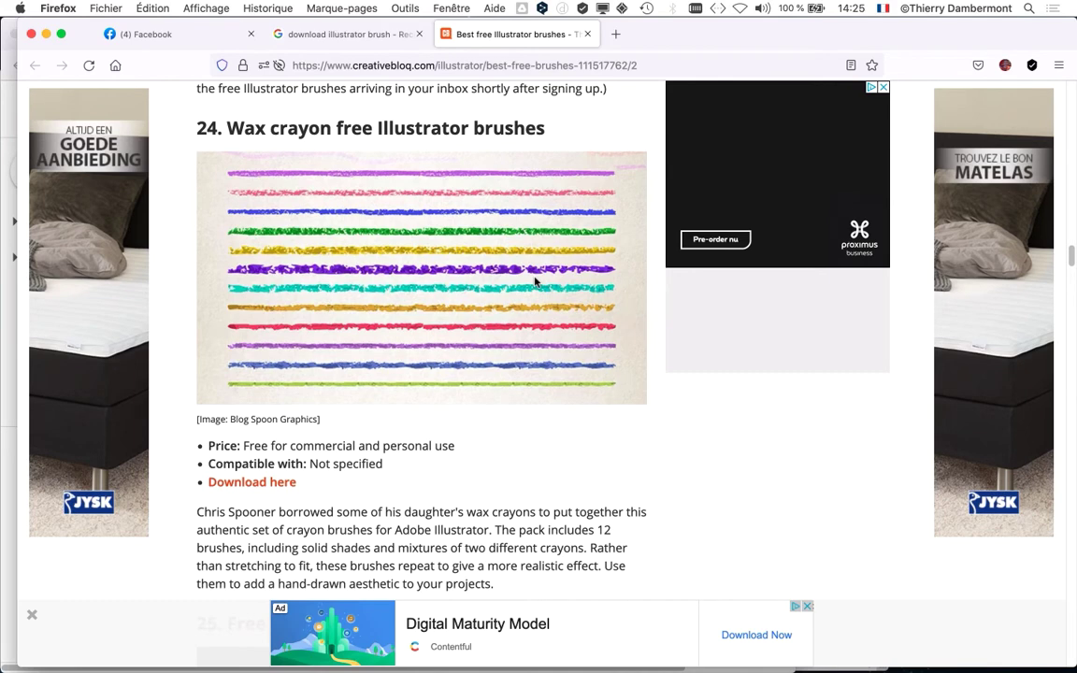
pyautogui.scroll(-1, 245, 416)
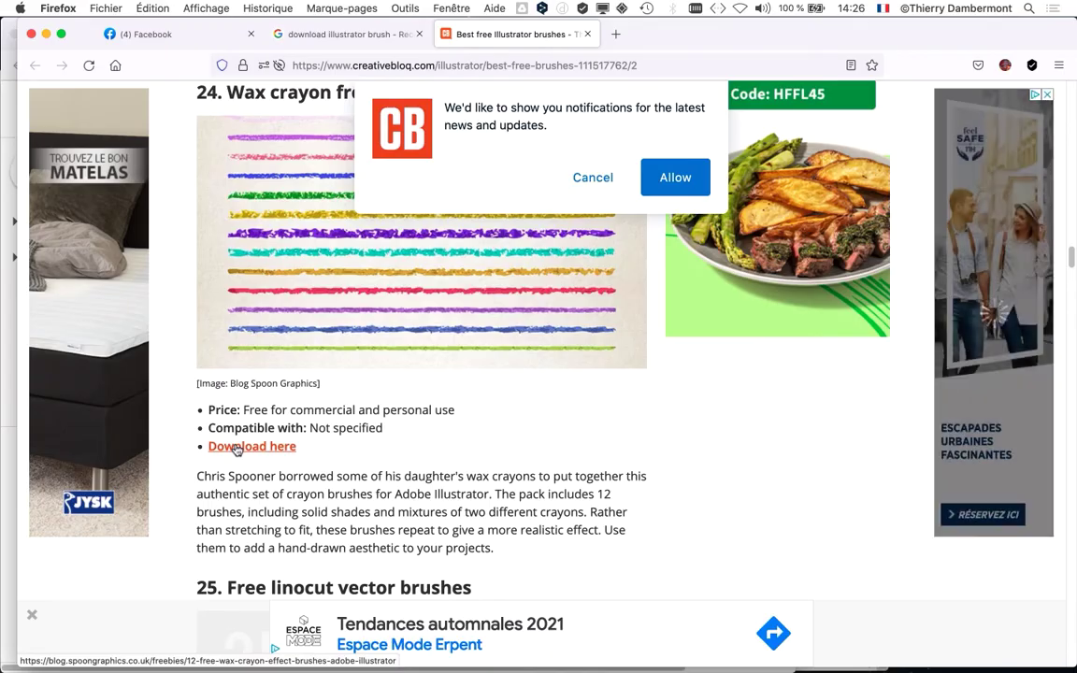
# Step: Open the wax crayon brushes' download page on Spoon Graphics and request the free crayon brush set for Illustrator
pyautogui.click(239, 454)
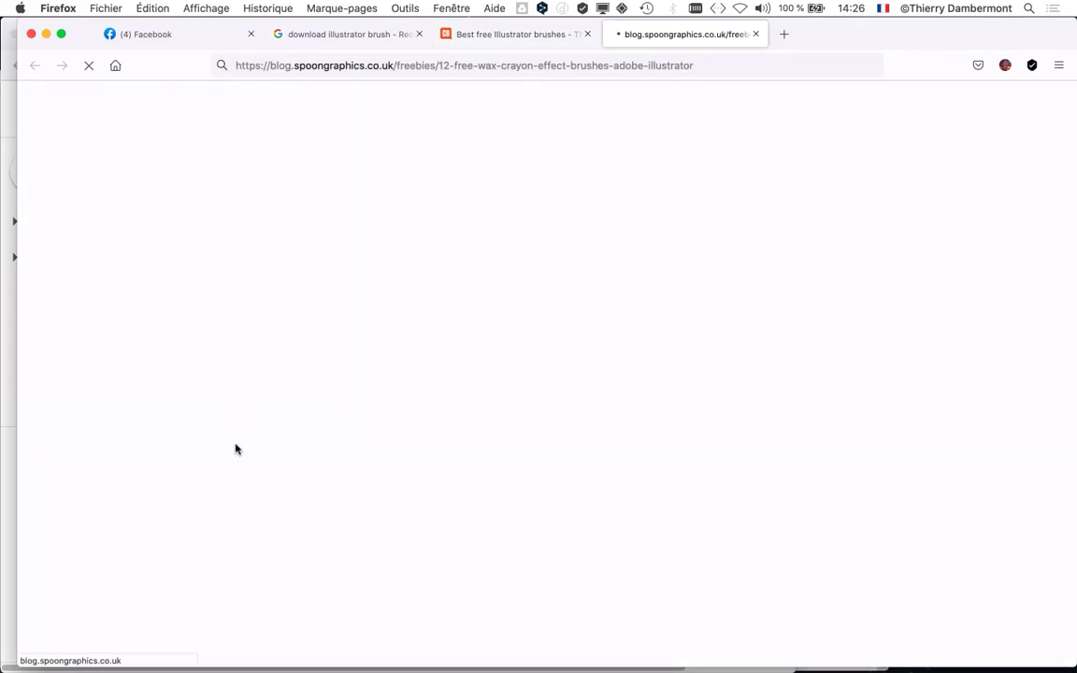
pyautogui.scroll(-2, 656, 413)
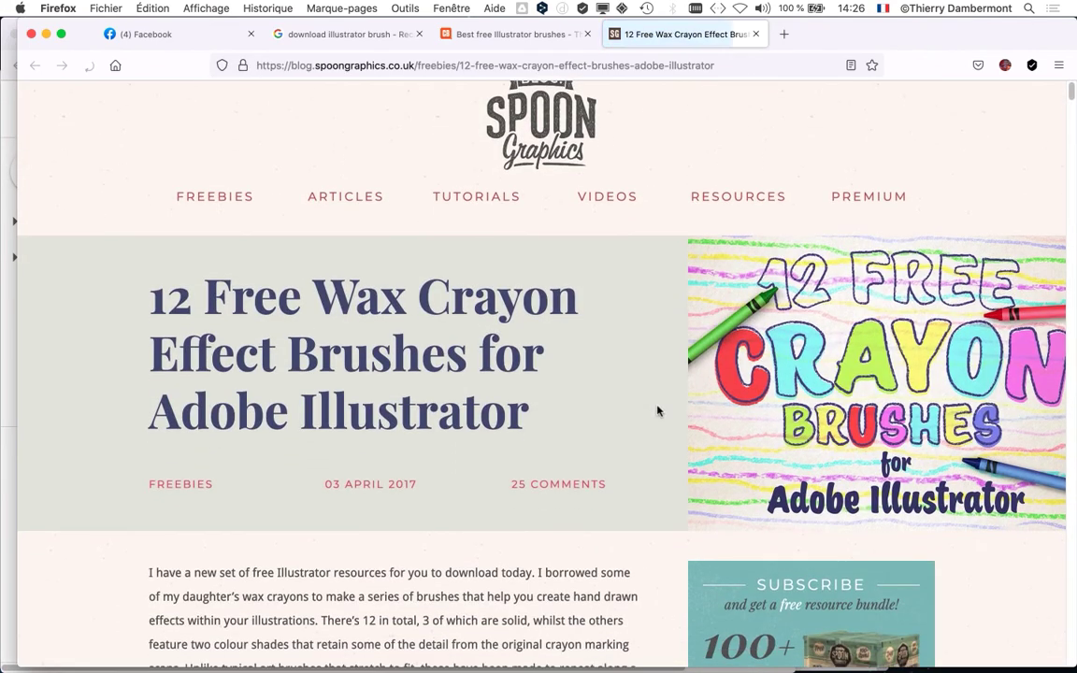
pyautogui.scroll(-5, 657, 413)
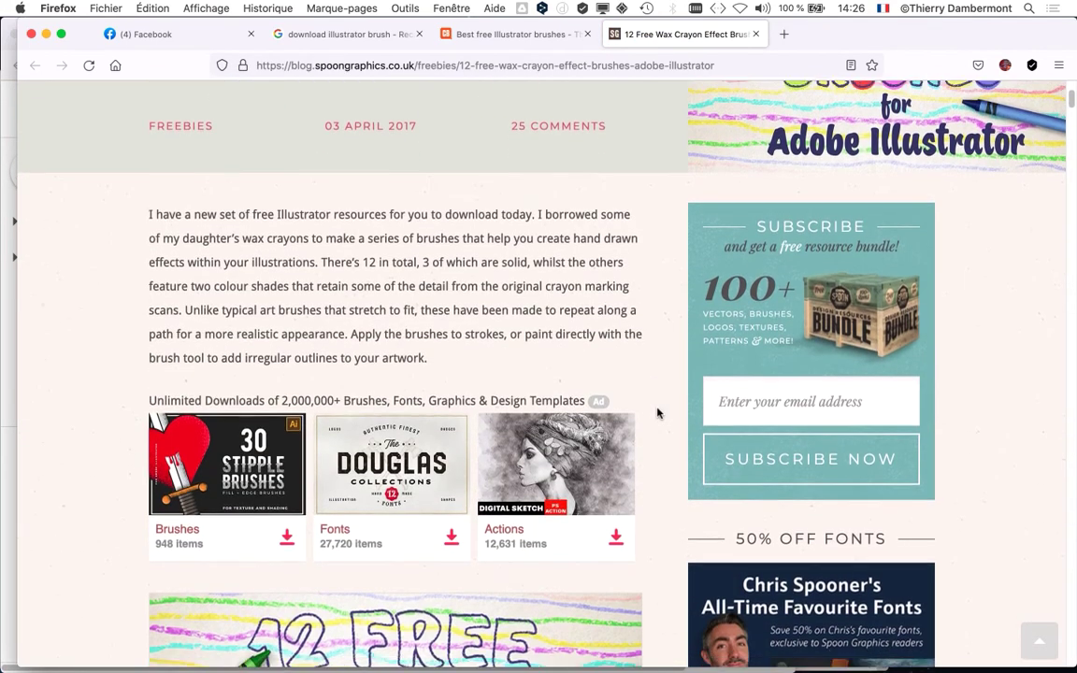
pyautogui.scroll(-10, 657, 413)
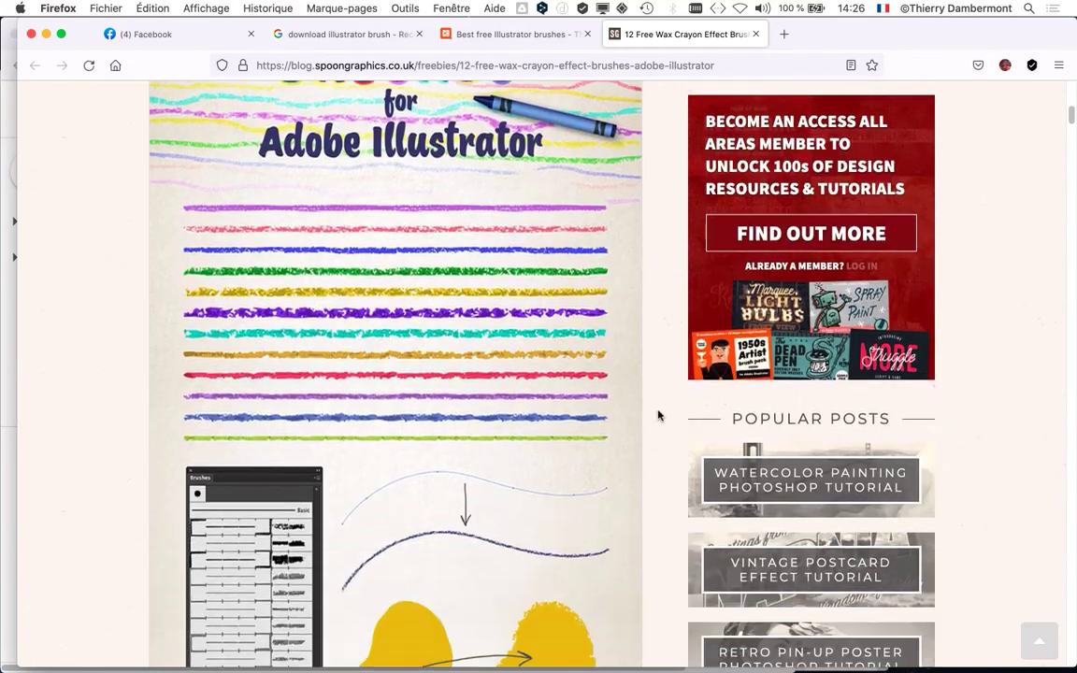
pyautogui.scroll(-3, 659, 417)
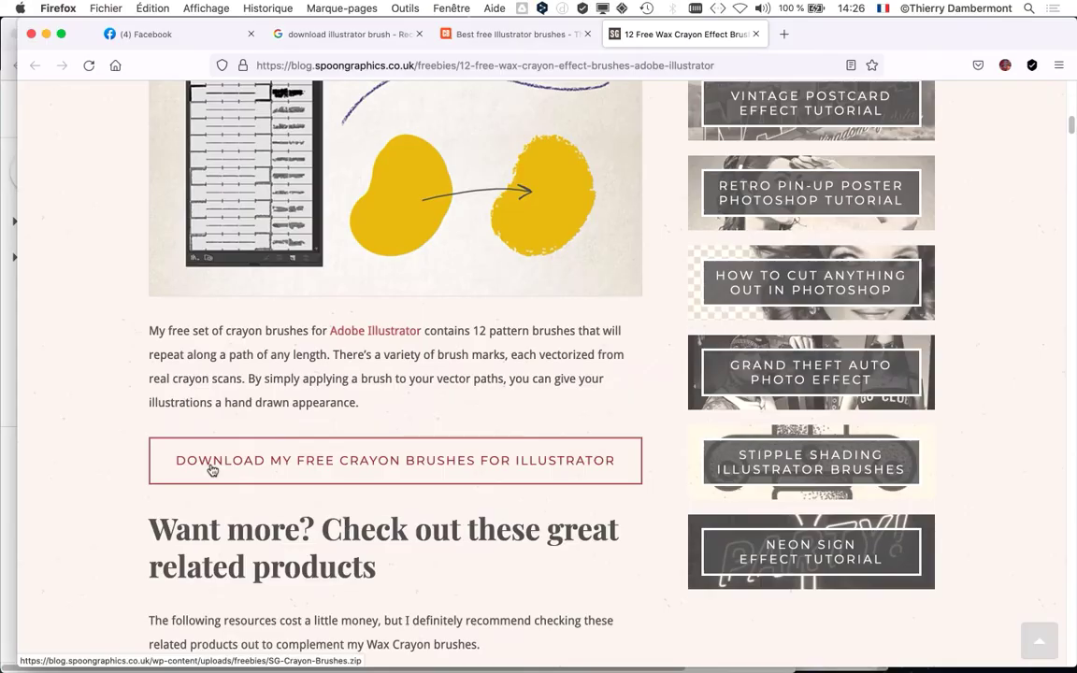
pyautogui.click(212, 469)
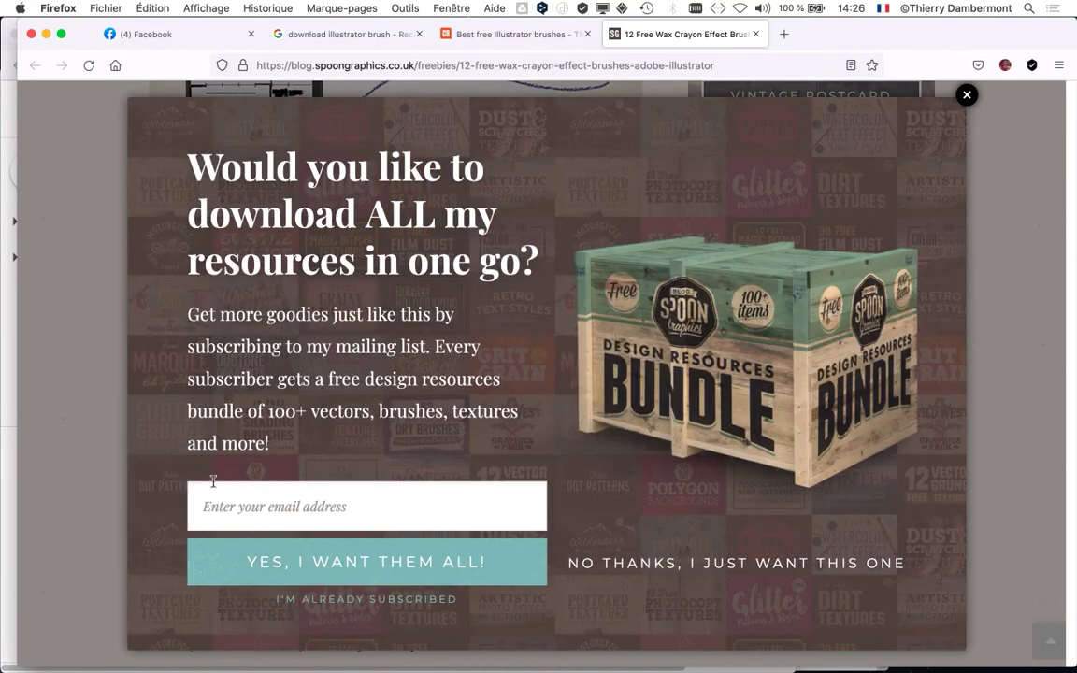
# Step: Return to the Google results and open Brusheezy's "Illustrator Free Brushes" page in a new tab
pyautogui.click(510, 34)
pyautogui.click(363, 35)
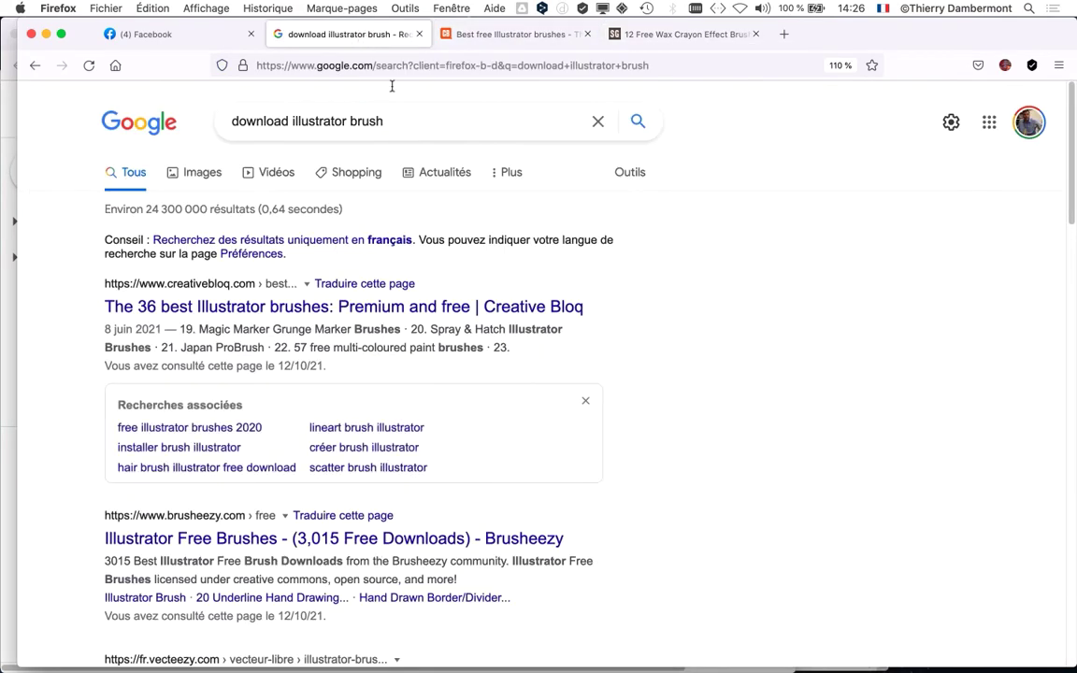
pyautogui.scroll(-3, 642, 362)
pyautogui.keyDown('super'); pyautogui.click(371, 407); pyautogui.keyUp('super')
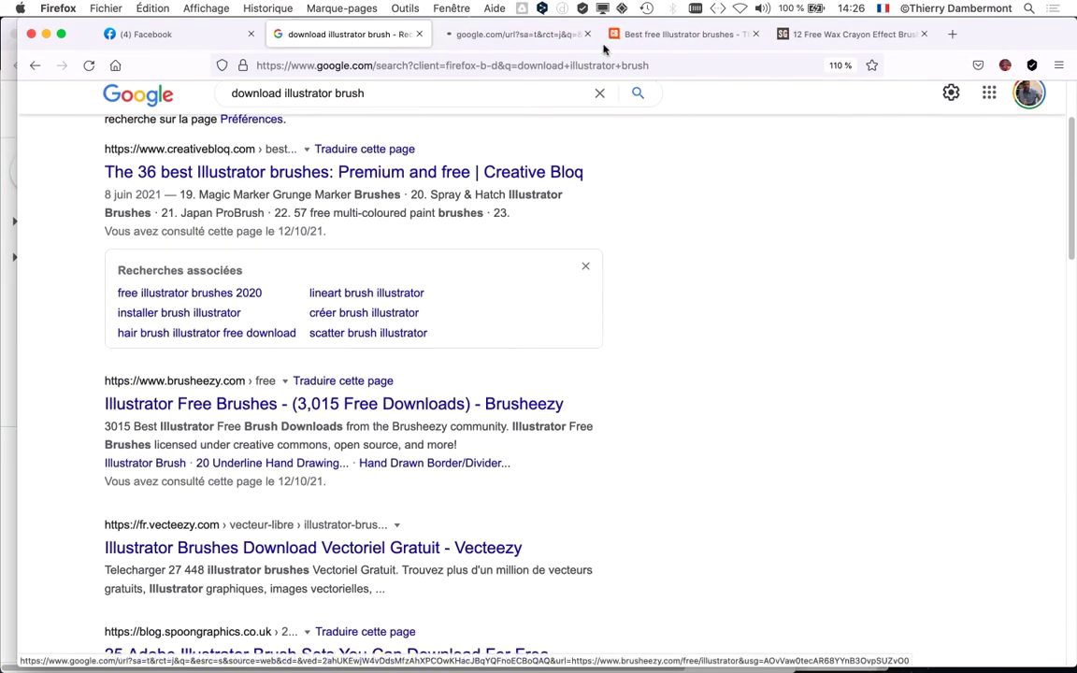
pyautogui.click(499, 37)
# Step: Return to the Spoon Graphics wax crayon brushes page and decline its mailing-list resources bundle
pyautogui.click(662, 37)
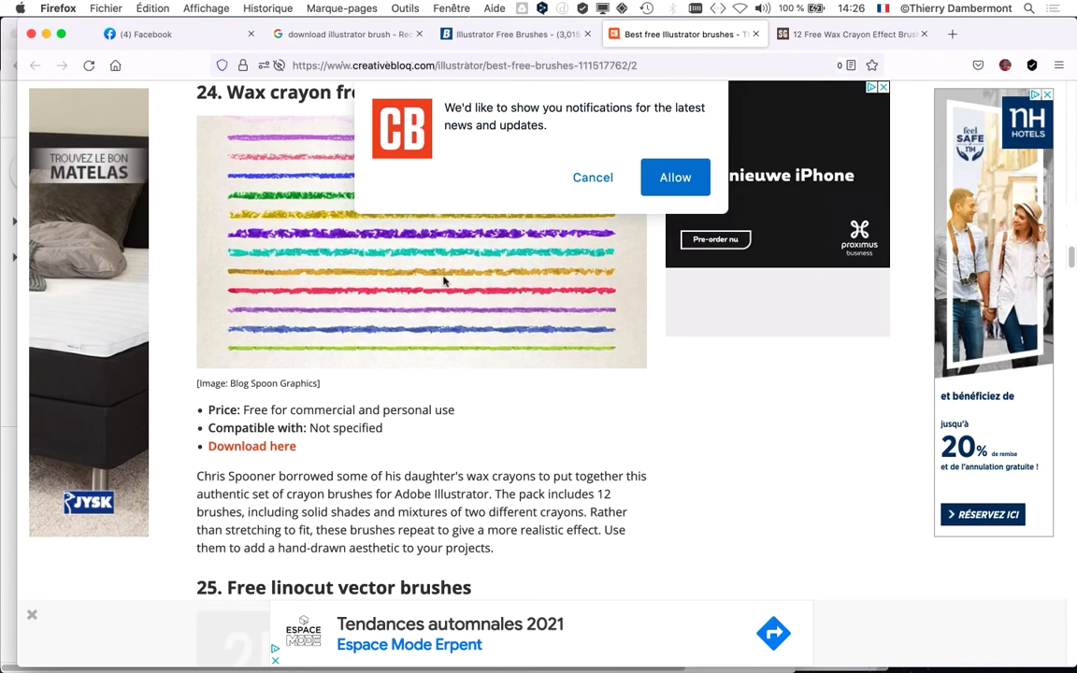
pyautogui.scroll(-1, 551, 393)
pyautogui.scroll(-1, 566, 305)
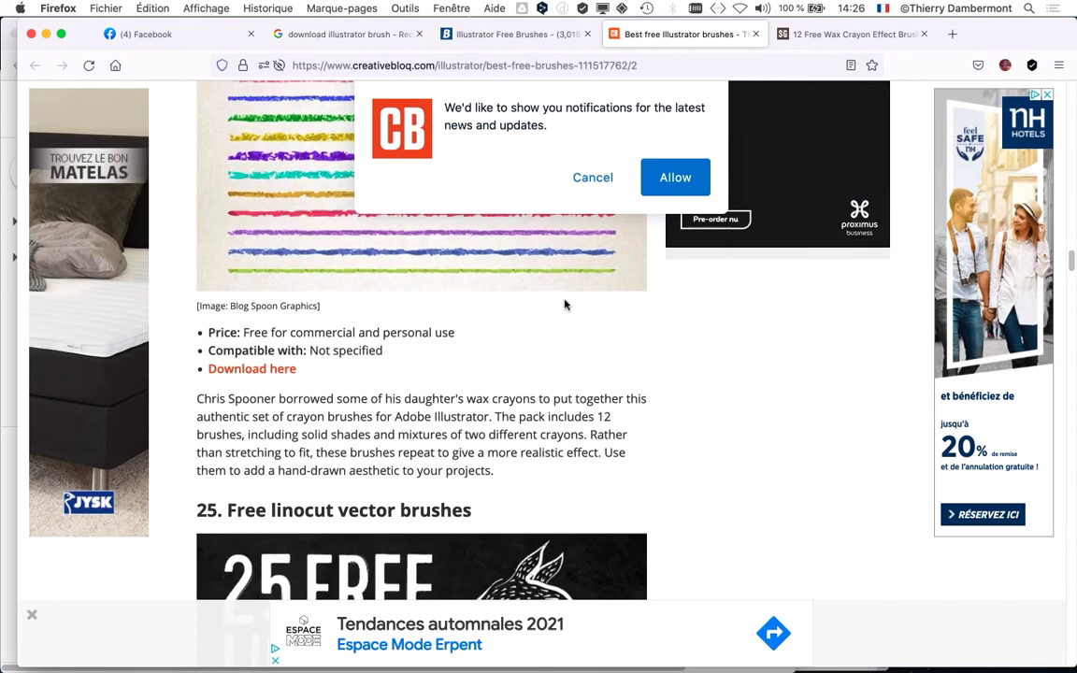
pyautogui.scroll(1, 565, 306)
pyautogui.click(875, 31)
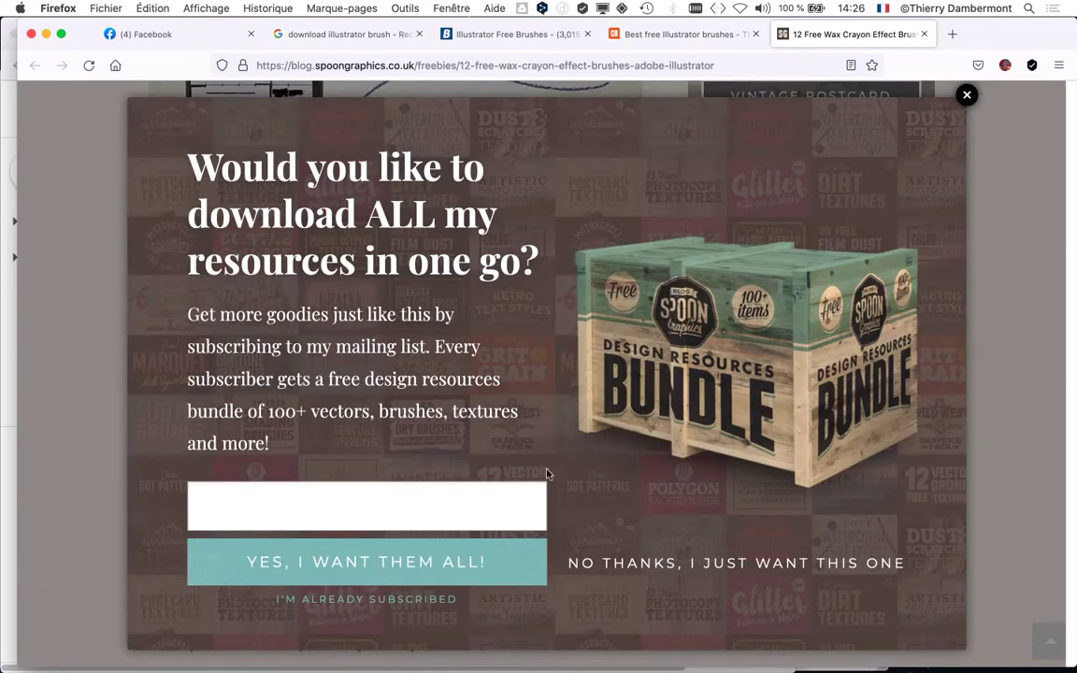
pyautogui.click(745, 566)
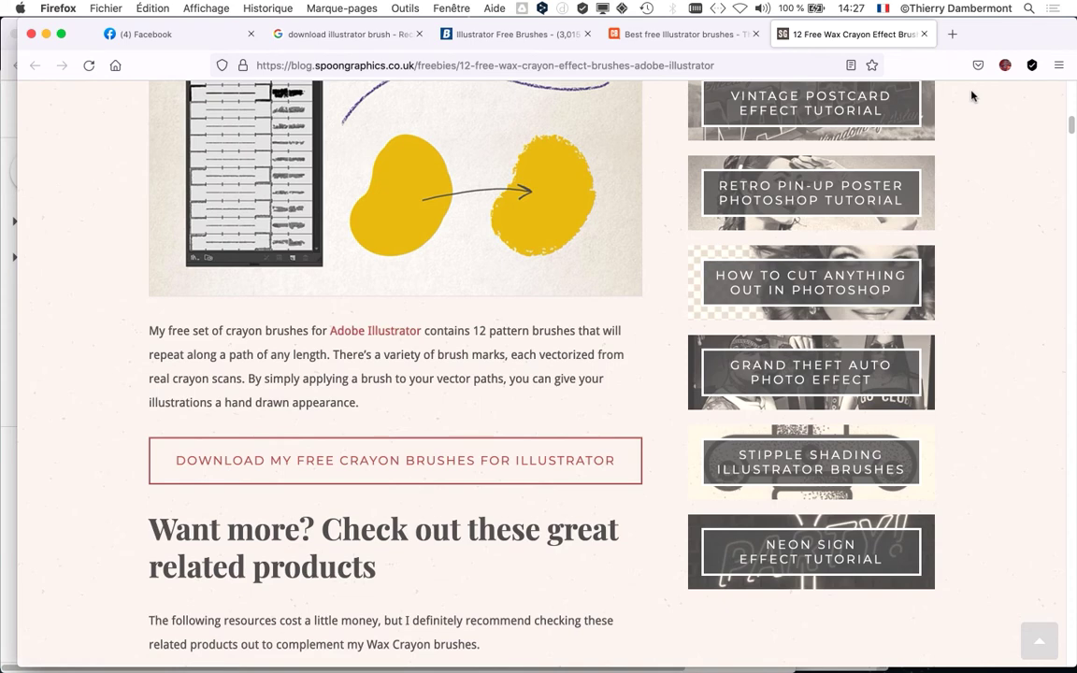
# Step: Download only the free crayon brushes without subscribing and save SG-Crayon-Brushes.zip in the teddy bear 9 folder
pyautogui.click(519, 469)
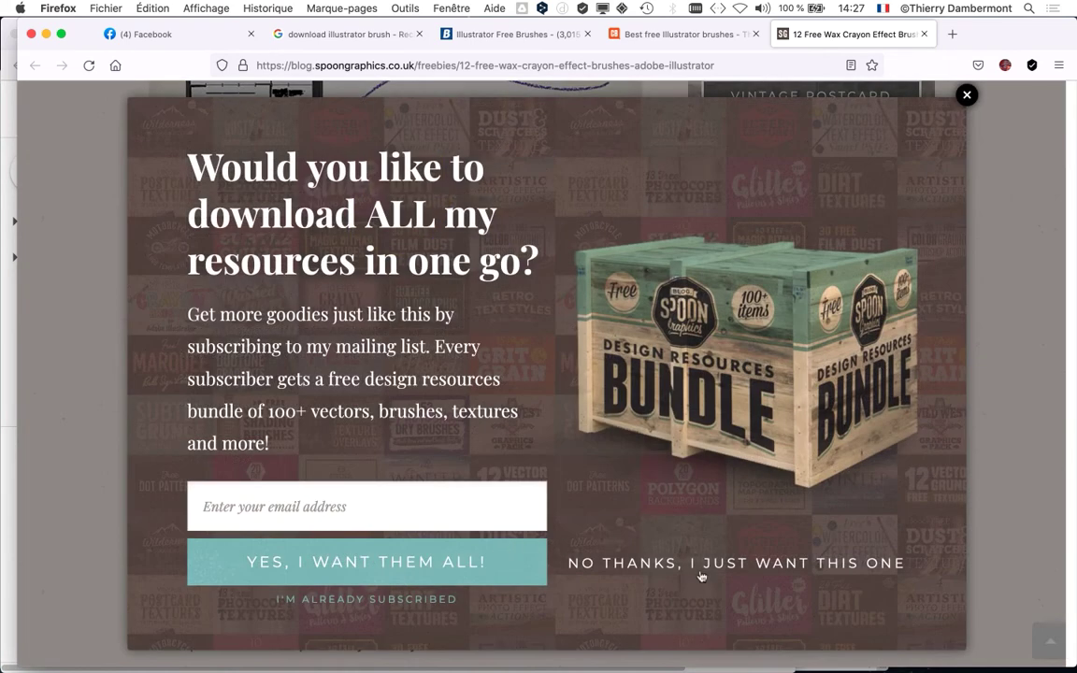
pyautogui.click(702, 571)
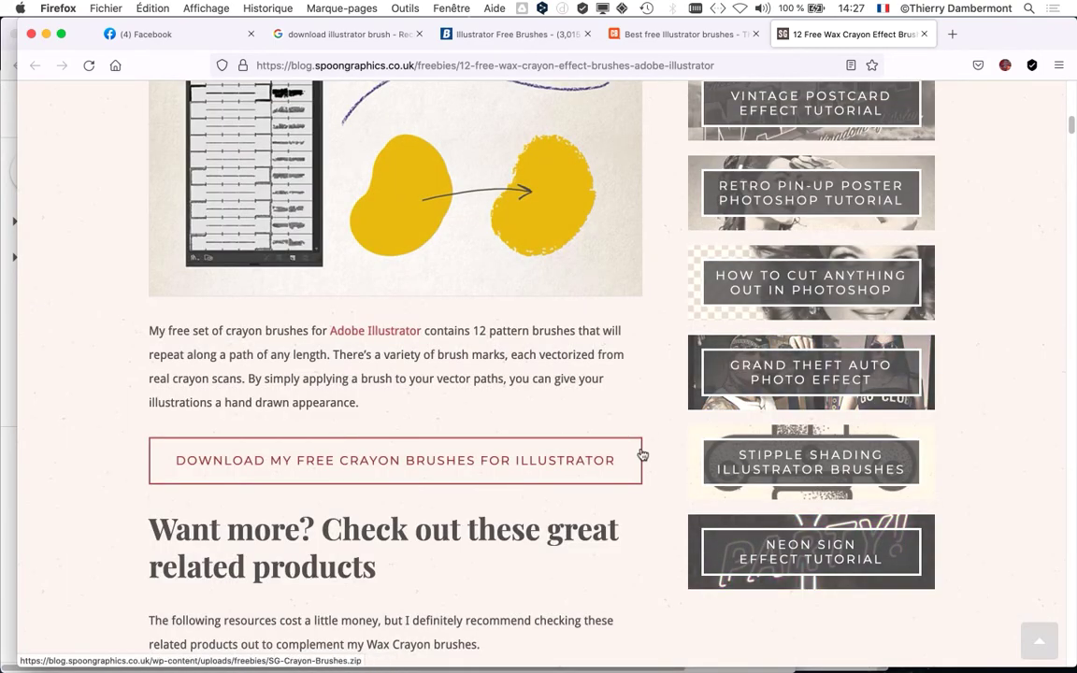
pyautogui.click(548, 459)
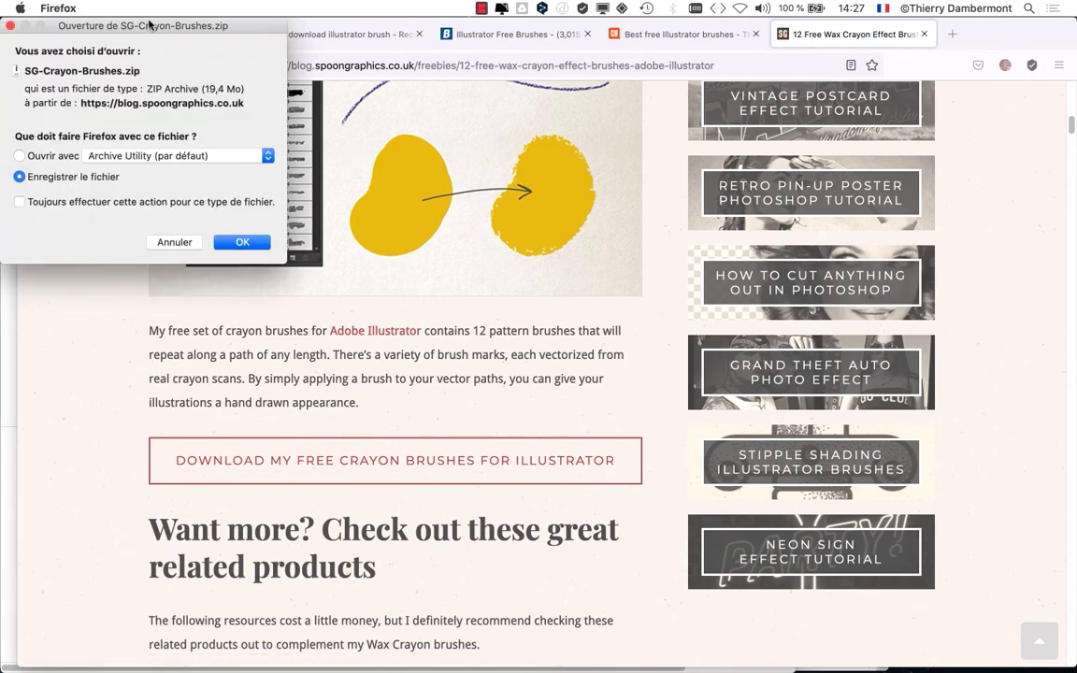
pyautogui.moveTo(134, 24)
pyautogui.mouseDown()
pyautogui.moveTo(233, 26)
pyautogui.moveTo(447, 83)
pyautogui.moveTo(271, 112)
pyautogui.moveTo(254, 100)
pyautogui.moveTo(192, 135)
pyautogui.mouseUp()
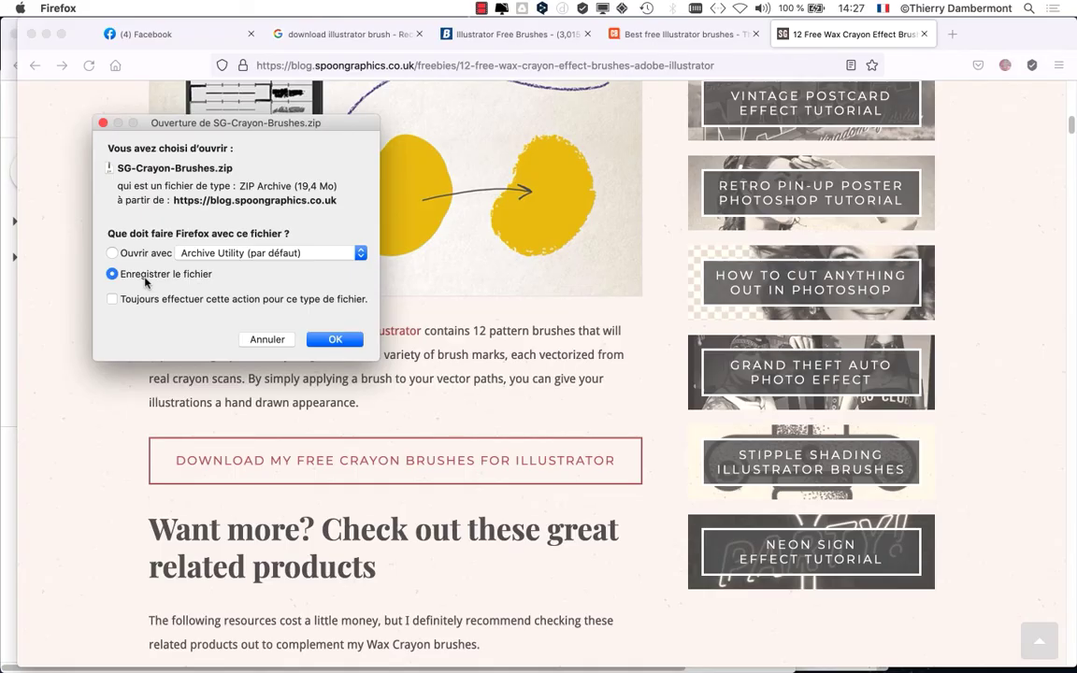
pyautogui.click(335, 340)
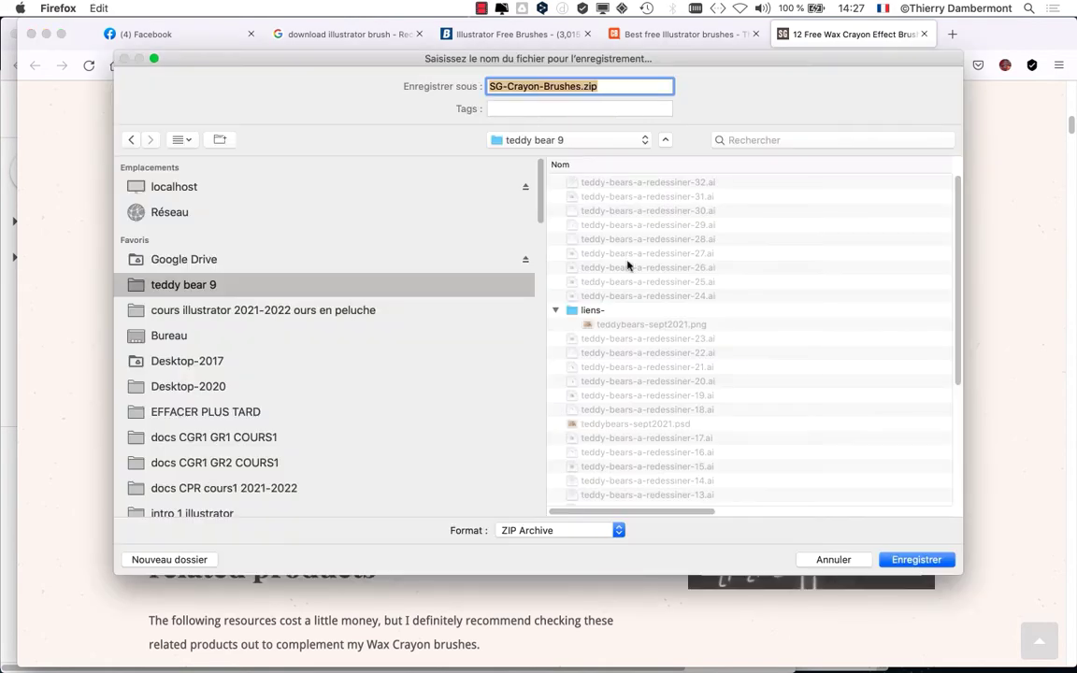
pyautogui.click(926, 564)
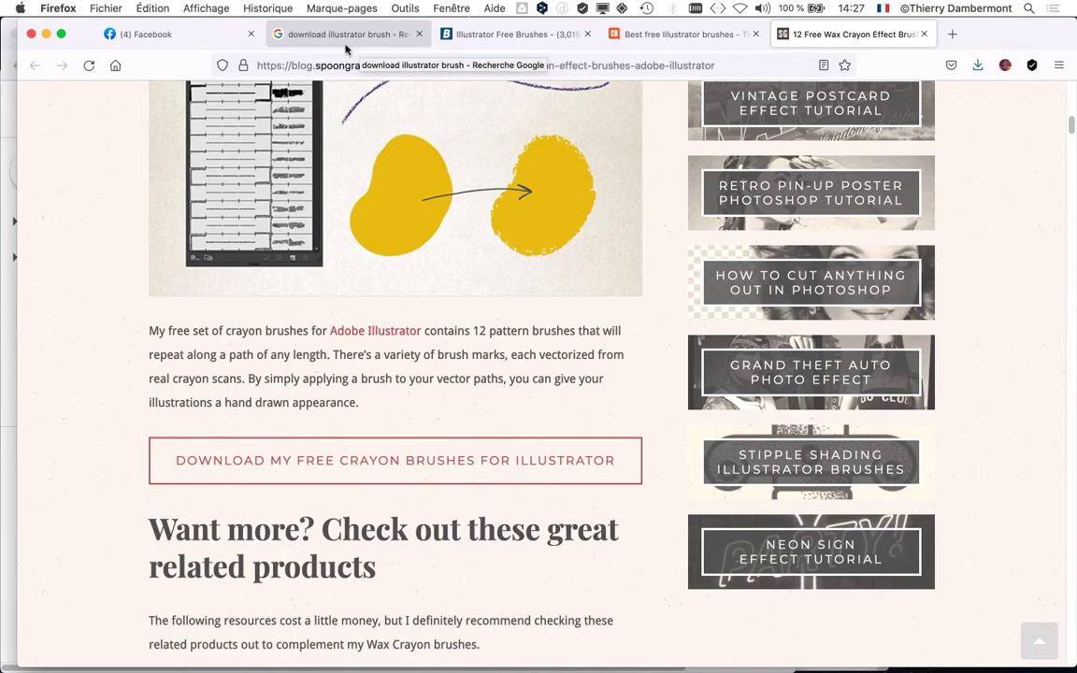
# Step: Clear the browser windows away, switch to Finder and show the teddy bear 9 folder in a new window
pyautogui.click(47, 35)
pyautogui.press('super+Tab')
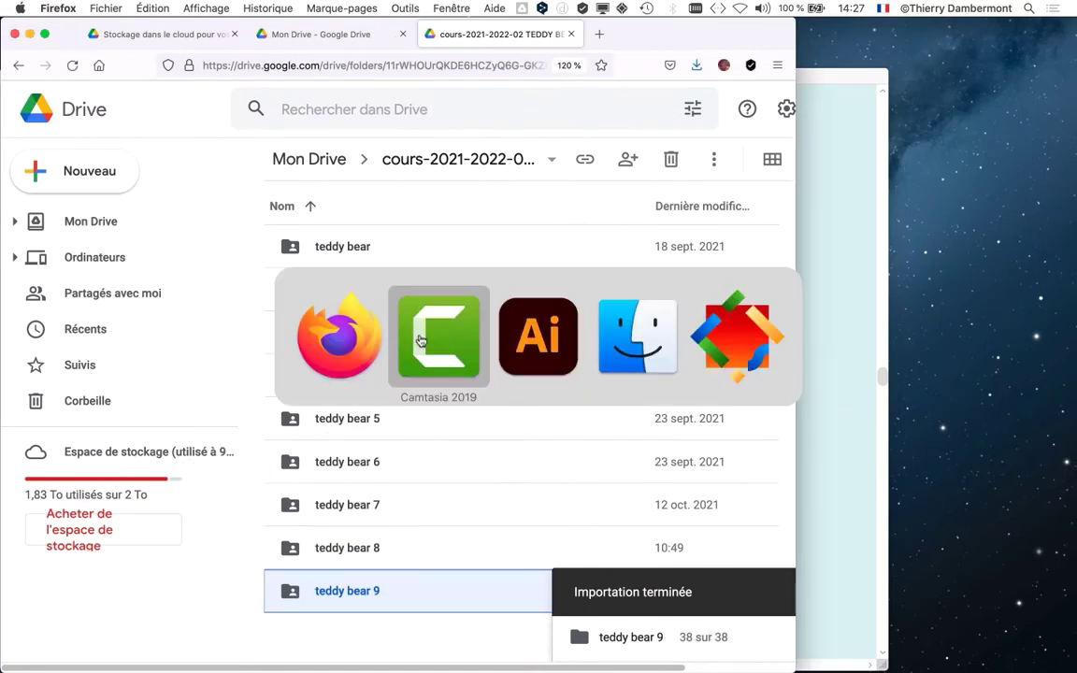
pyautogui.click(30, 34)
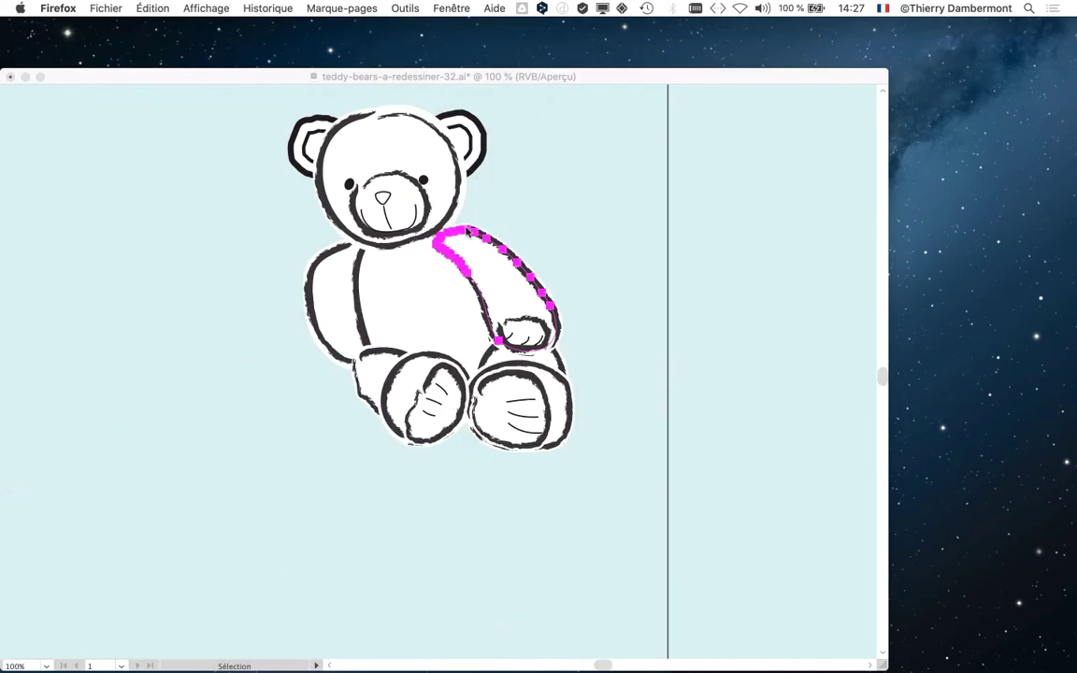
pyautogui.press('super+Tab')
pyautogui.press('super+Tab')
pyautogui.click(117, 8)
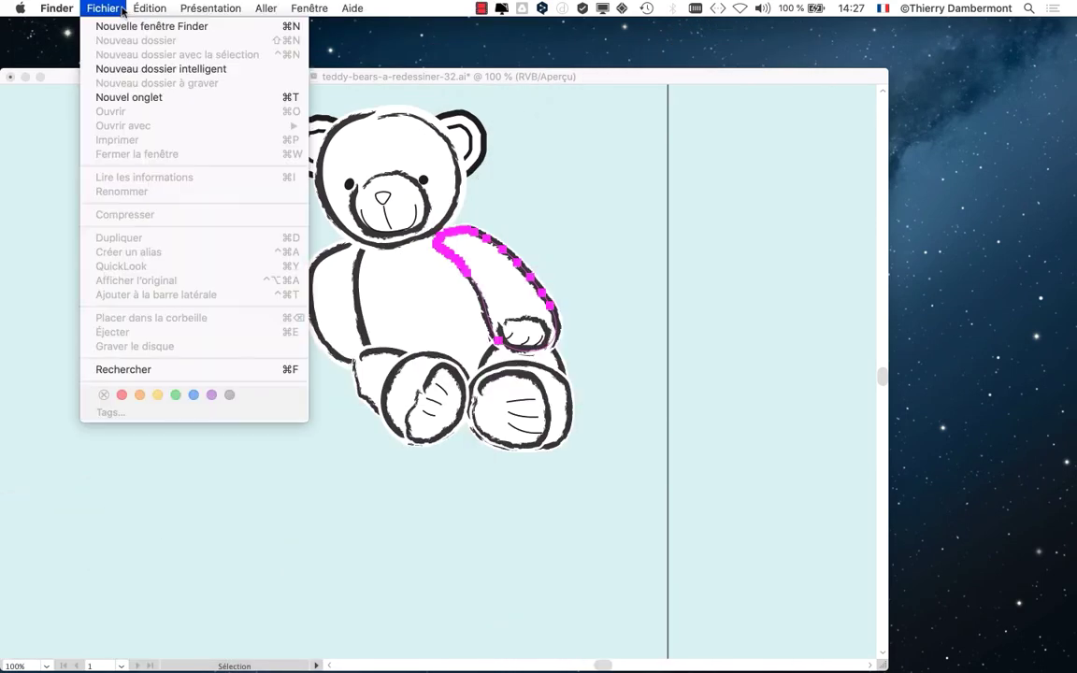
pyautogui.click(516, 240)
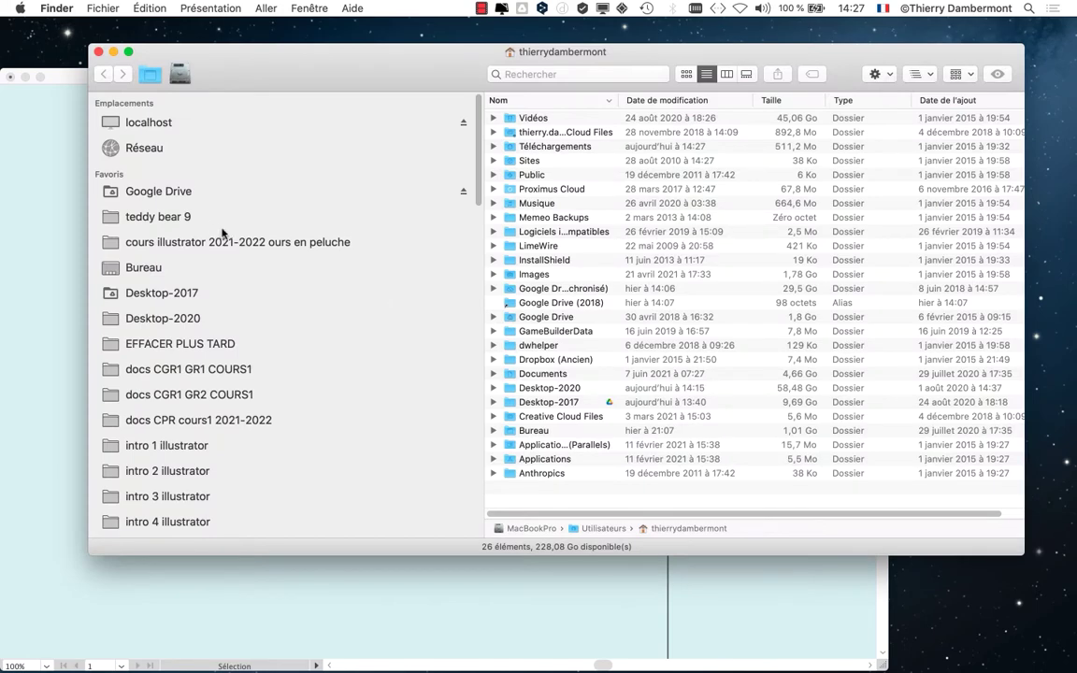
pyautogui.click(176, 226)
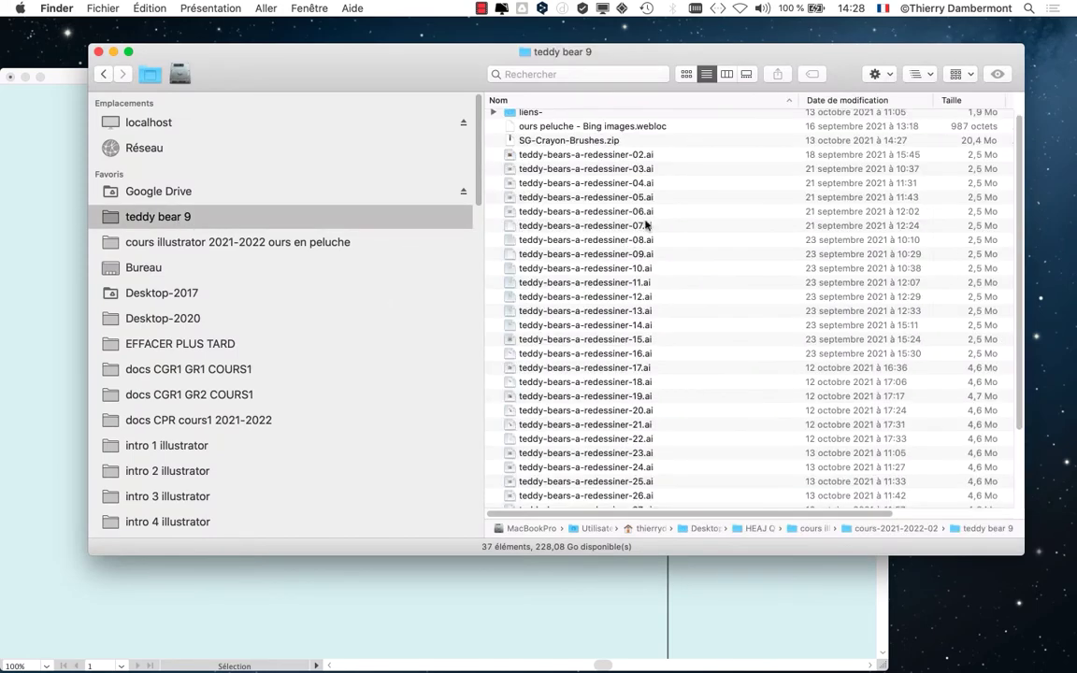
# Step: Extract SG-Crayon-Brushes.zip and expand the extracted SG Crayon Brushes folder
pyautogui.click(584, 142)
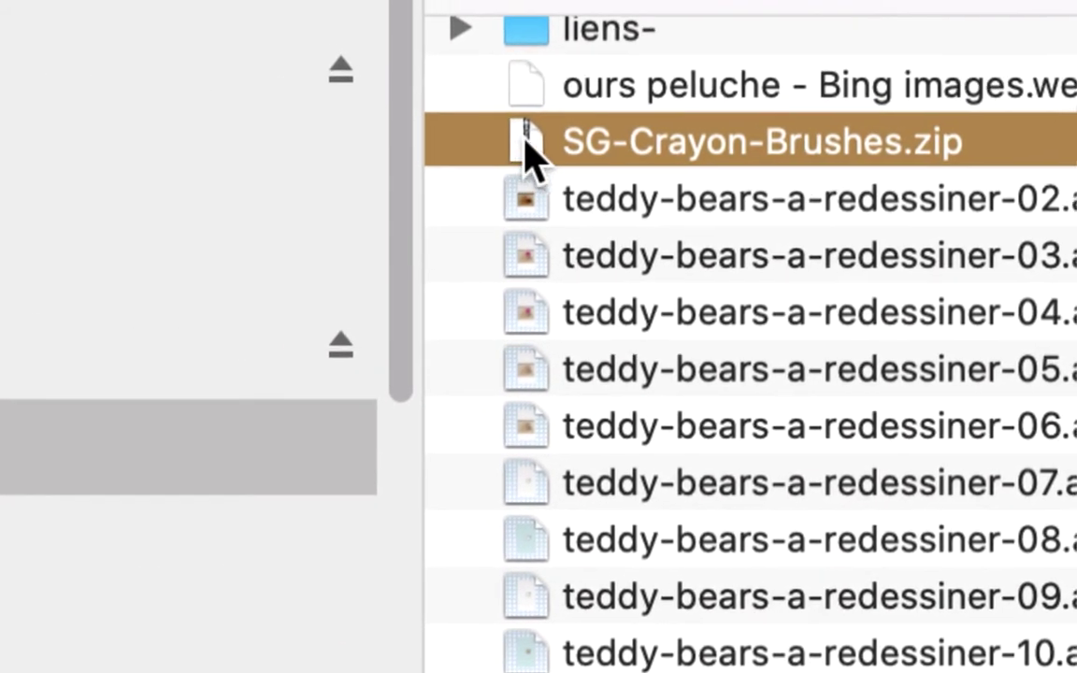
pyautogui.doubleClick(526, 148)
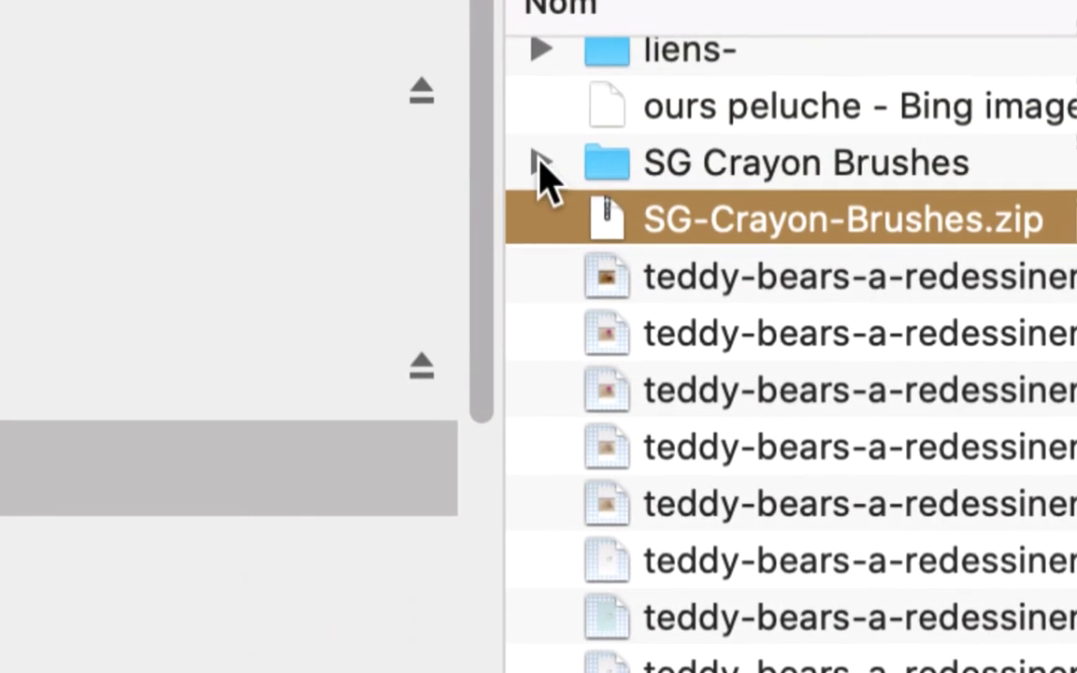
pyautogui.click(540, 164)
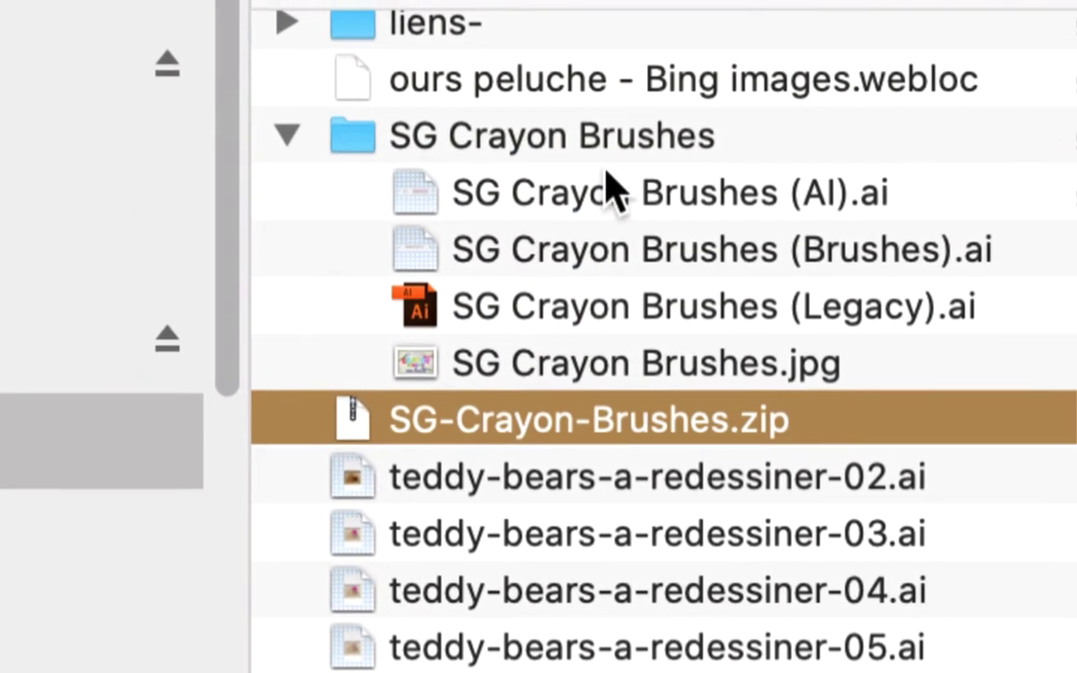
pyautogui.click(639, 142)
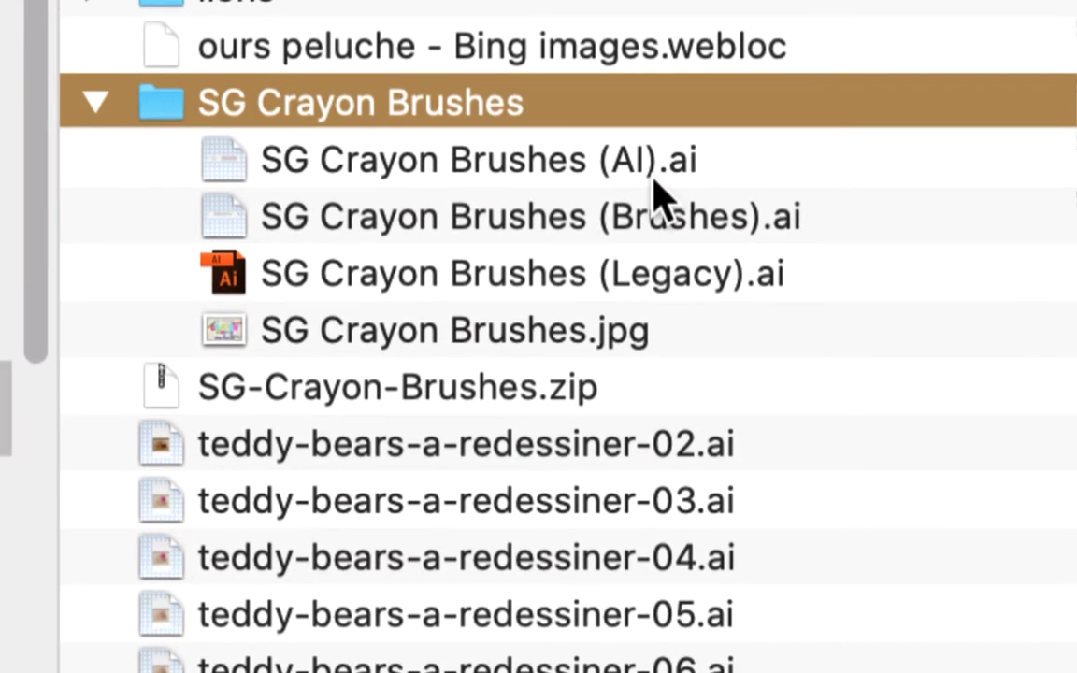
# Step: Examine the AI, Brushes and Legacy versions of the Illustrator files in the SG Crayon Brushes folder
pyautogui.click(652, 178)
pyautogui.click(638, 219)
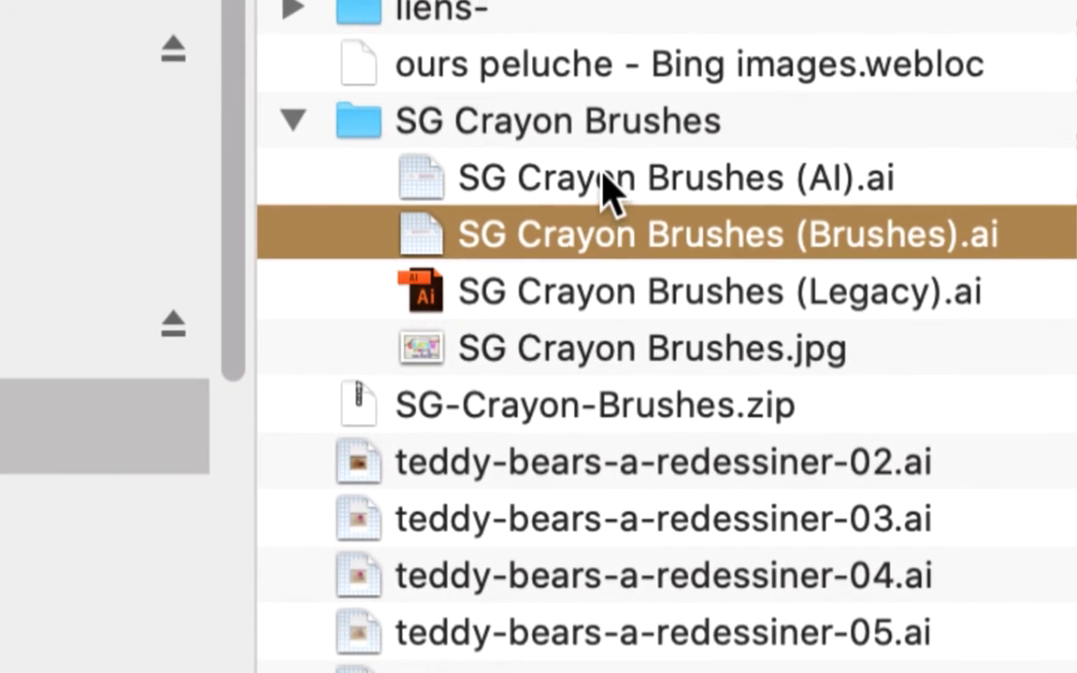
pyautogui.click(603, 179)
pyautogui.click(601, 235)
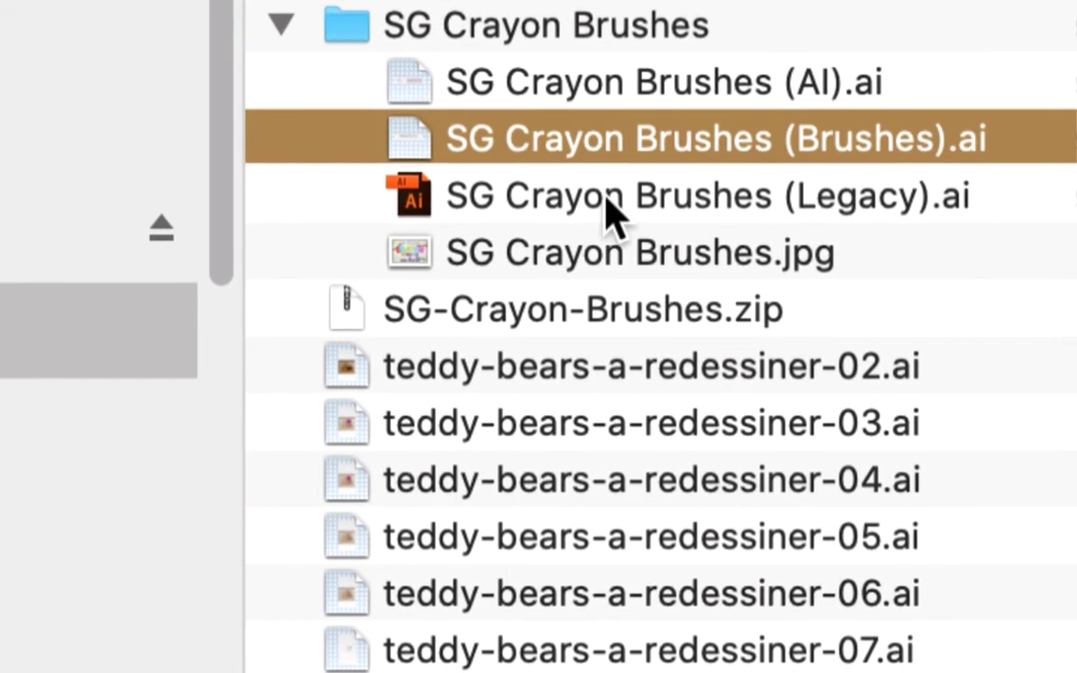
pyautogui.click(608, 199)
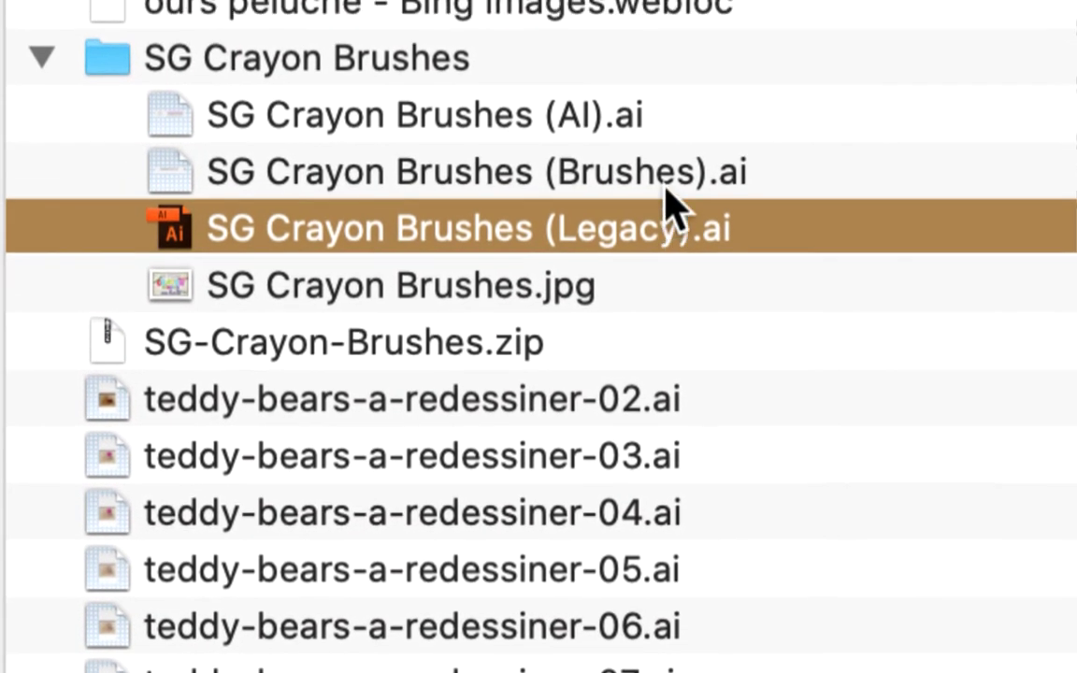
pyautogui.click(666, 185)
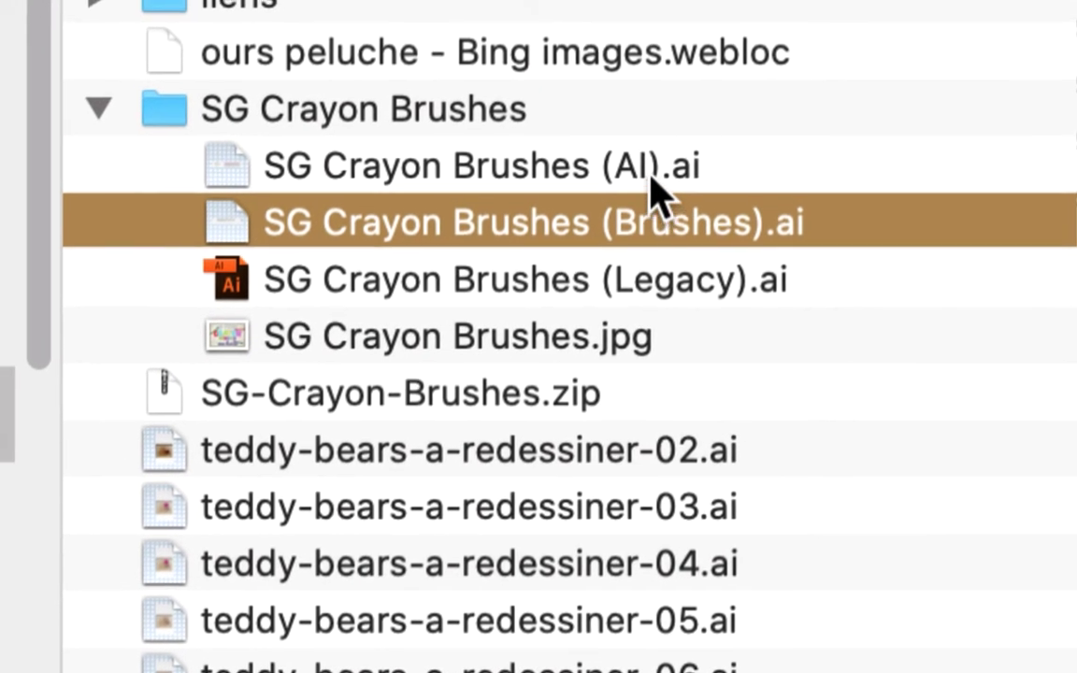
pyautogui.click(652, 177)
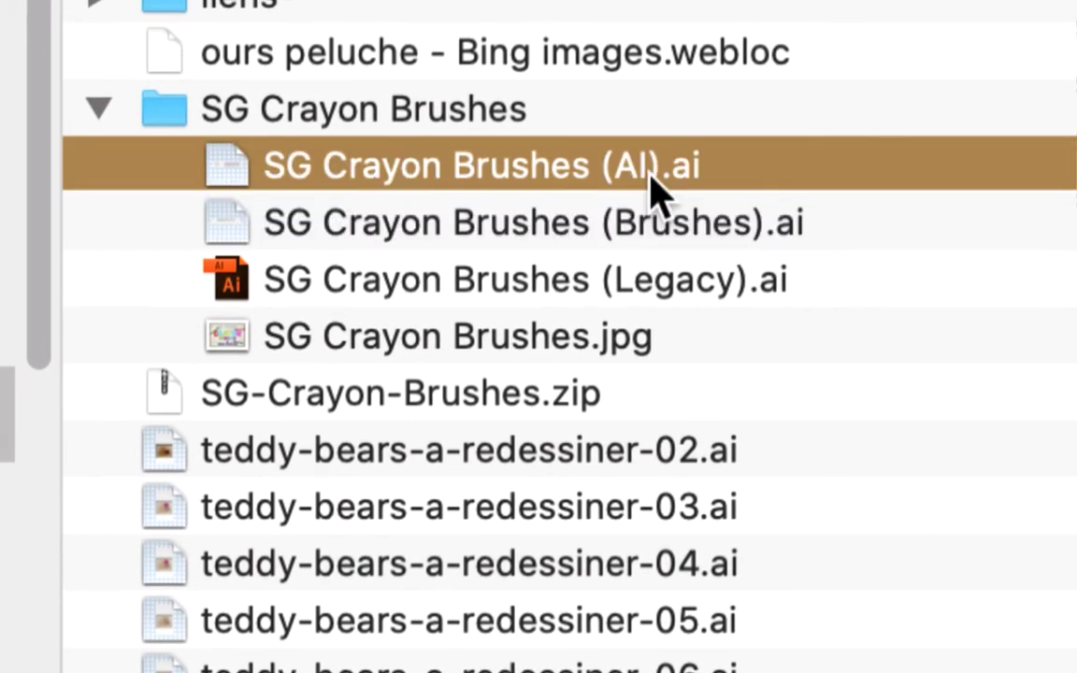
pyautogui.click(652, 213)
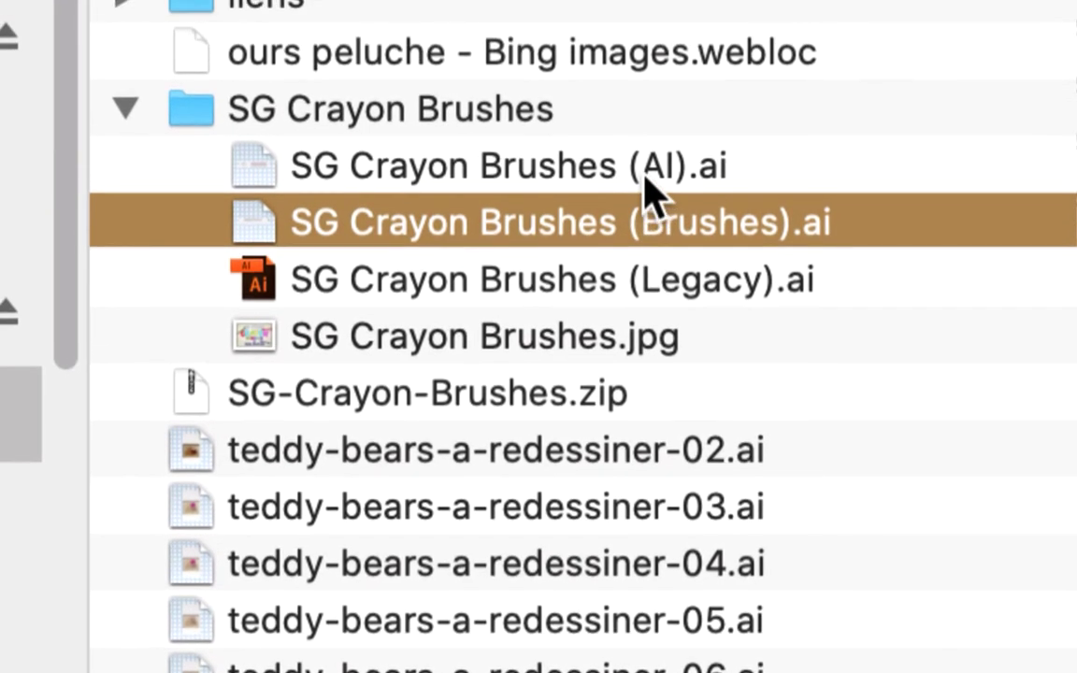
pyautogui.click(637, 128)
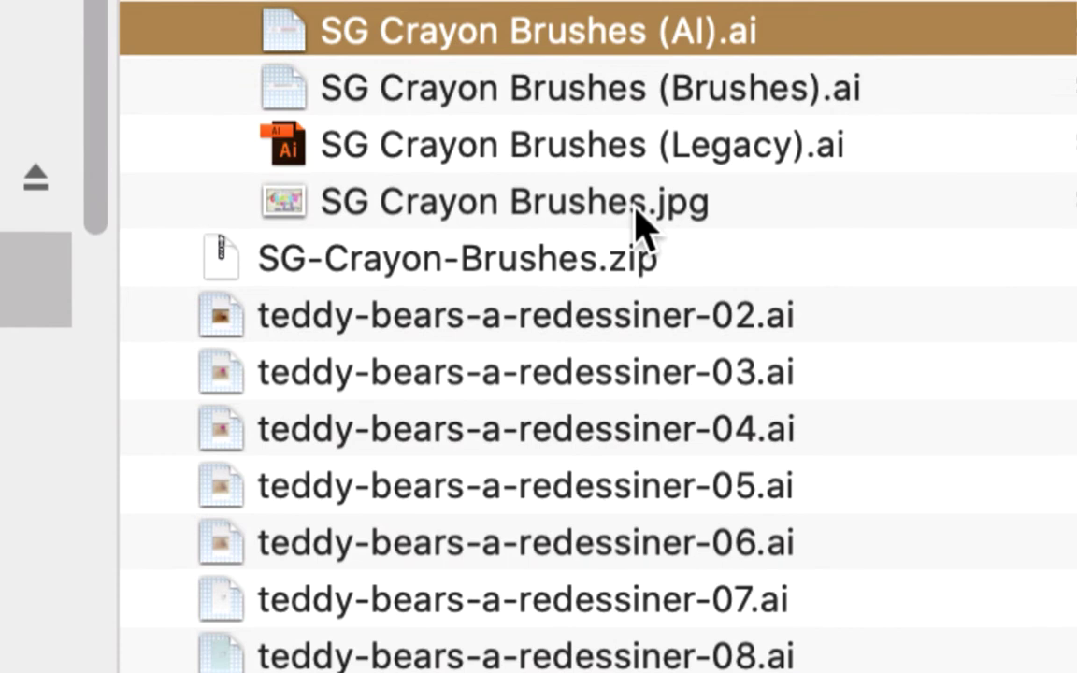
# Step: Preview the SG Crayon Brushes.jpg image and close the preview
pyautogui.click(720, 284)
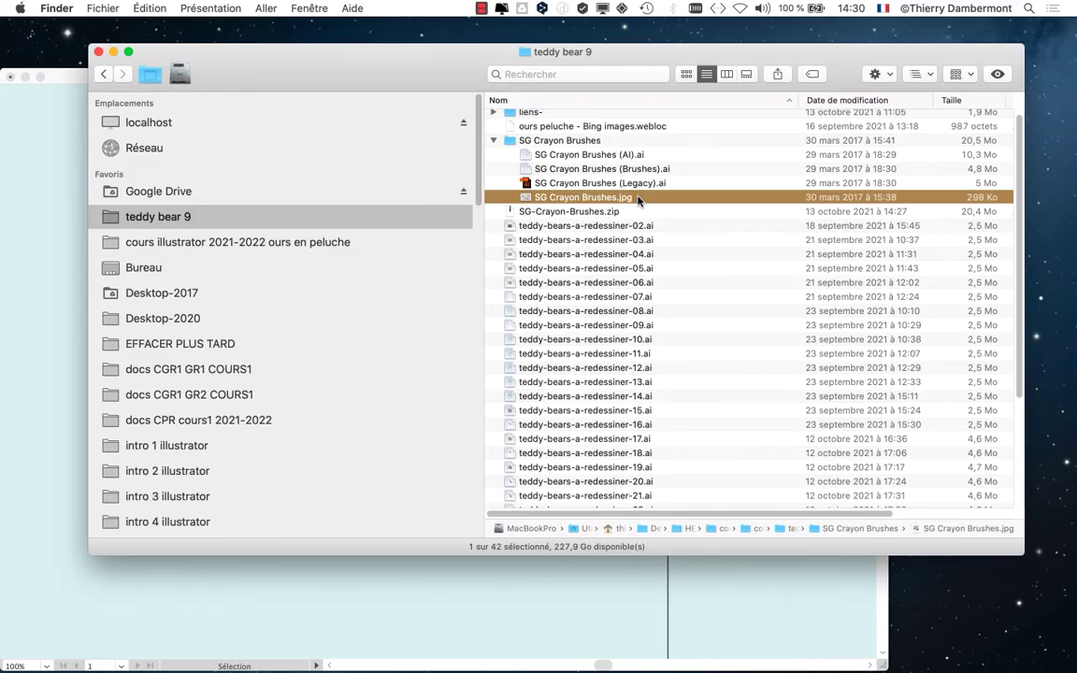
pyautogui.press('space')
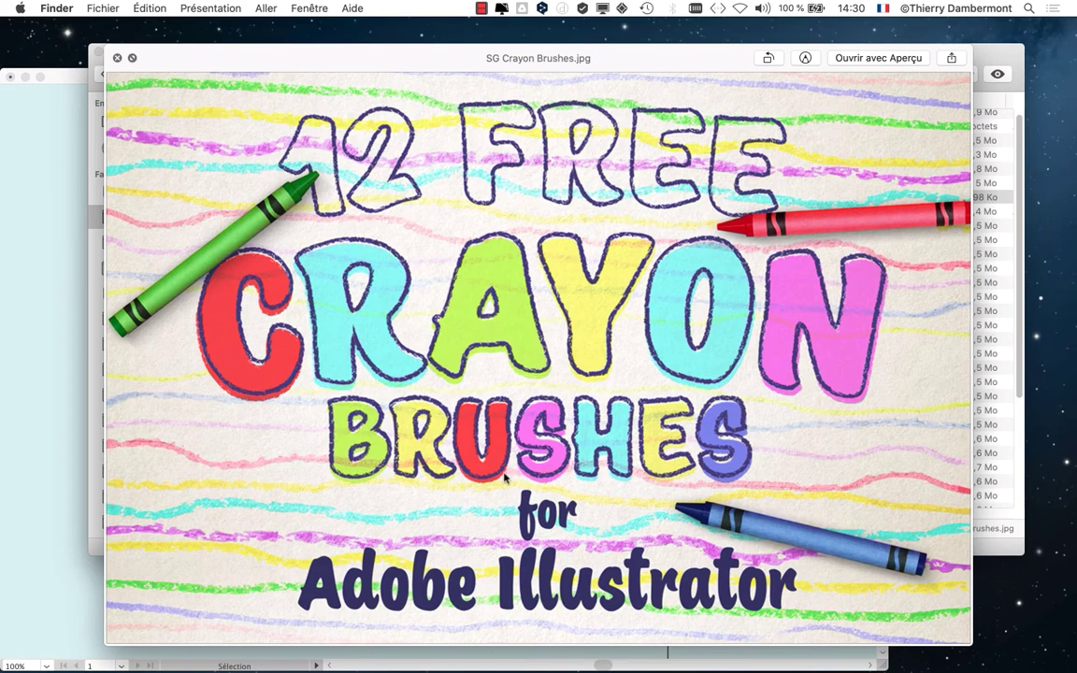
pyautogui.click(117, 58)
# Step: Open SG Crayon Brushes (AI).ai in Illustrator and show its black and coloured crayon stroke samples
pyautogui.click(619, 182)
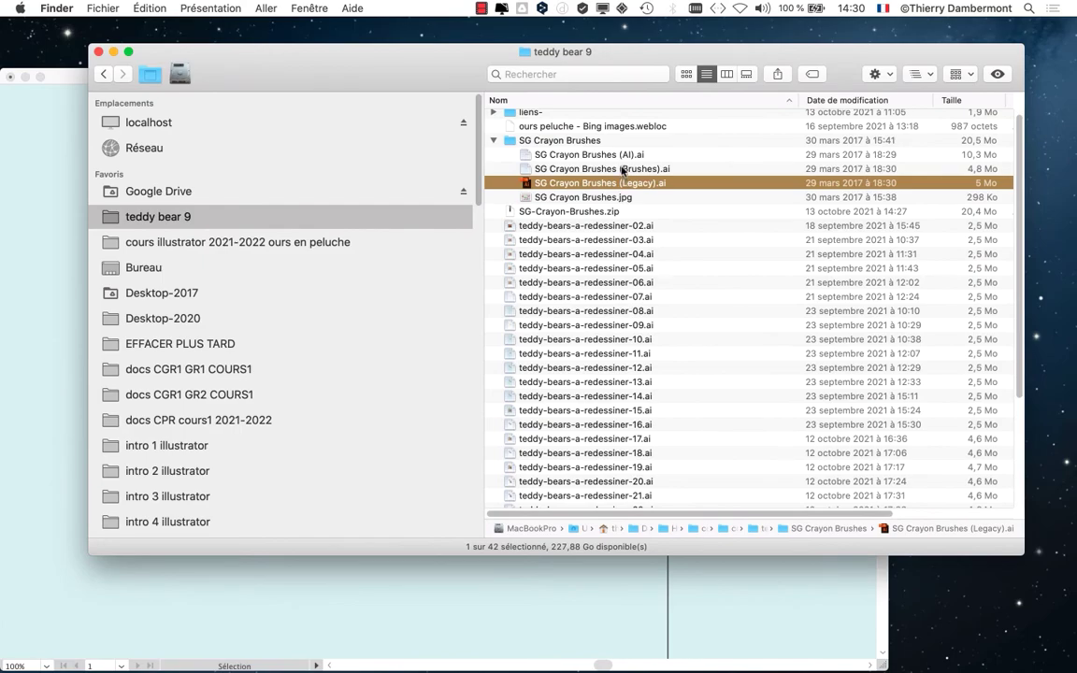
pyautogui.click(619, 168)
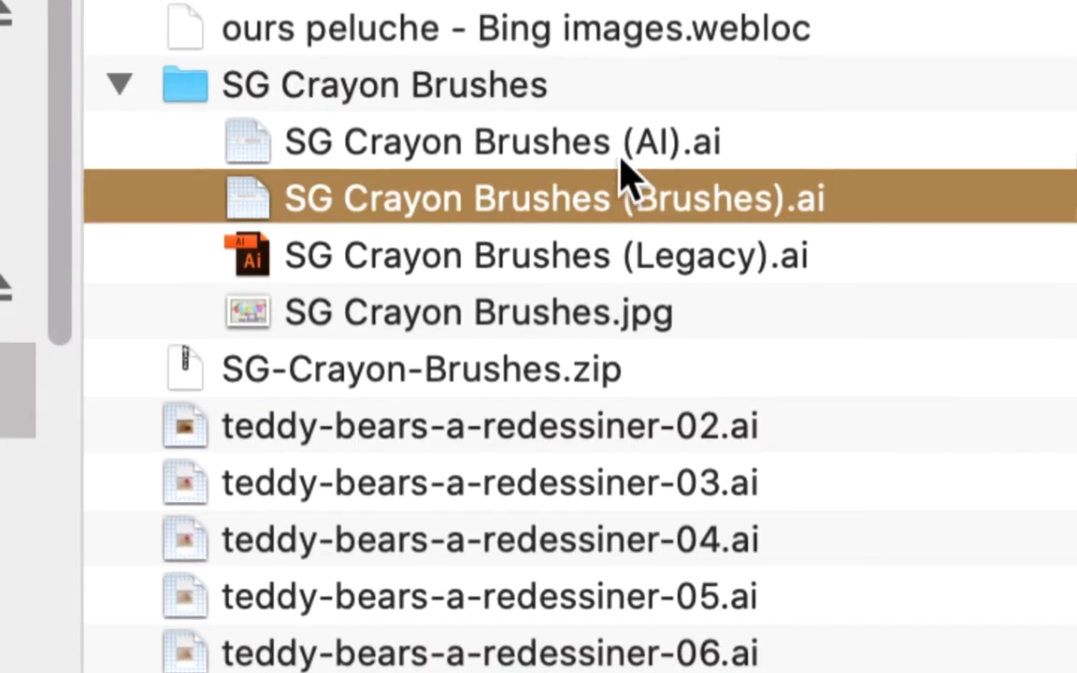
pyautogui.click(620, 156)
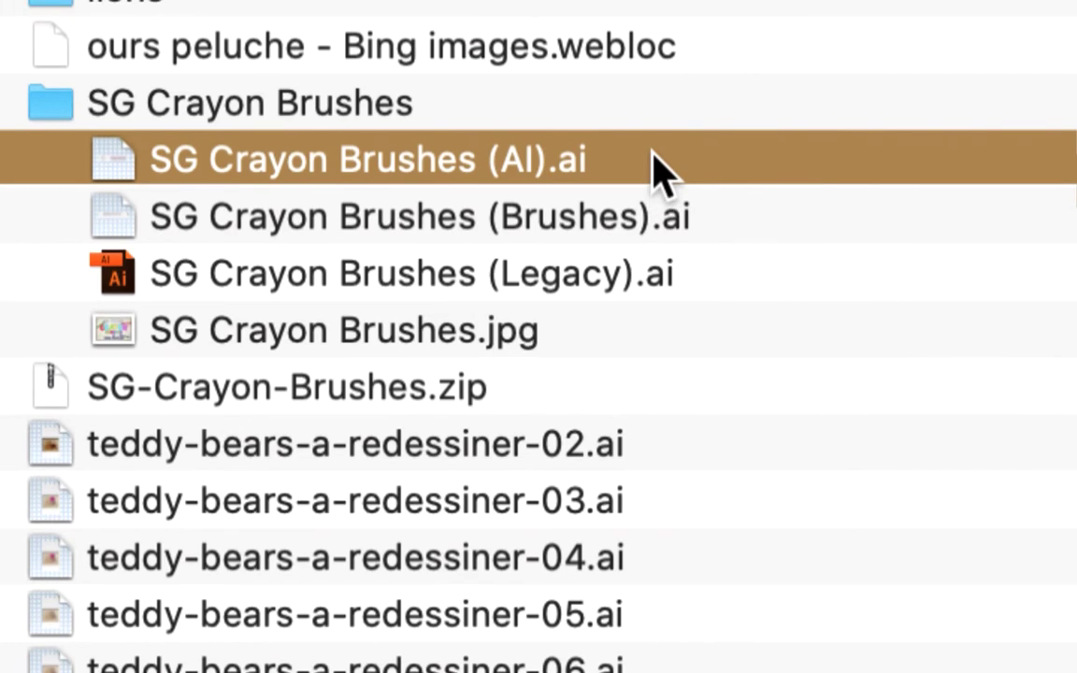
pyautogui.doubleClick(660, 173)
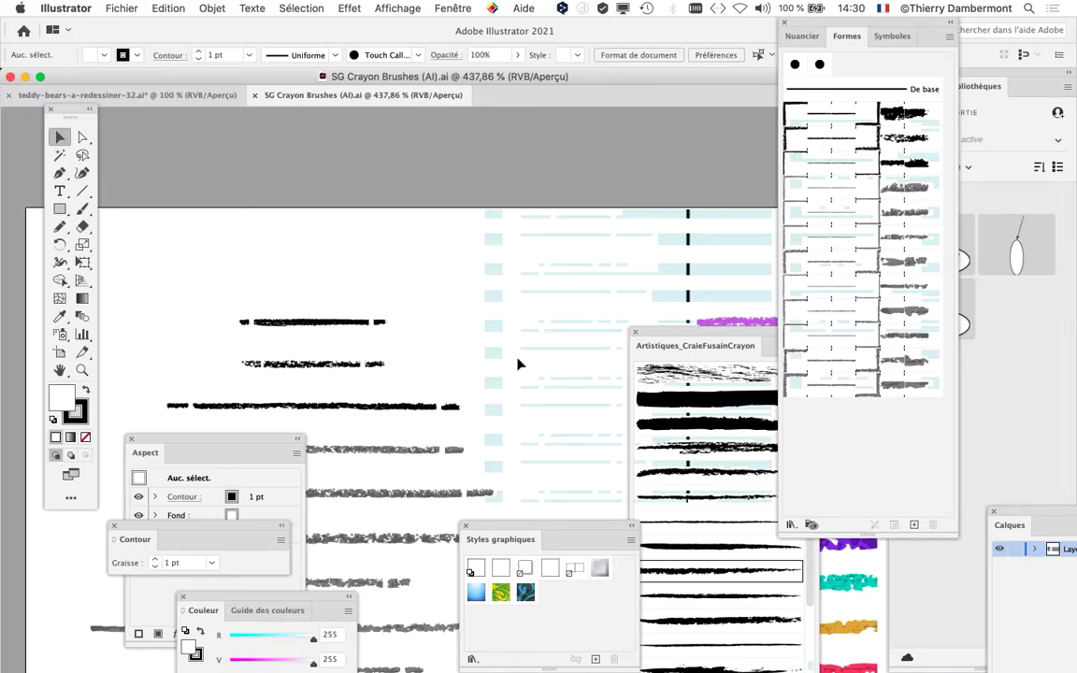
pyautogui.scroll(-3, 519, 363)
pyautogui.moveTo(475, 385); pyautogui.dragTo(314, 191)
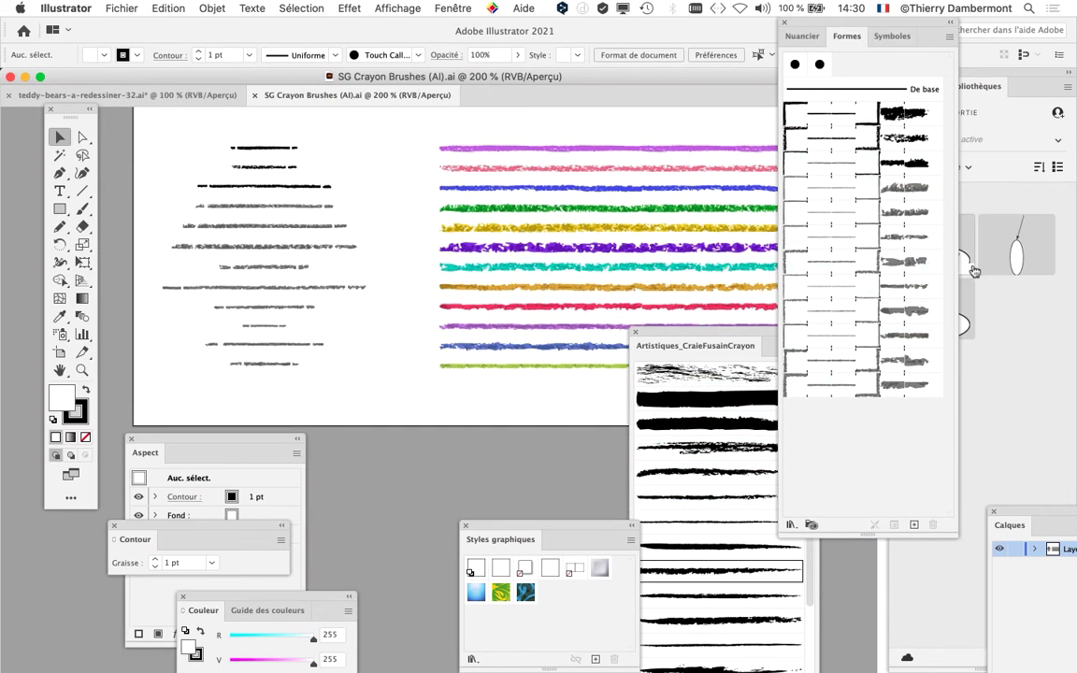
# Step: Move the floating Formes brush panel inward and widen it to stretch its crayon brush previews
pyautogui.moveTo(1001, 532); pyautogui.dragTo(1072, 511)
pyautogui.moveTo(849, 24); pyautogui.dragTo(722, 95)
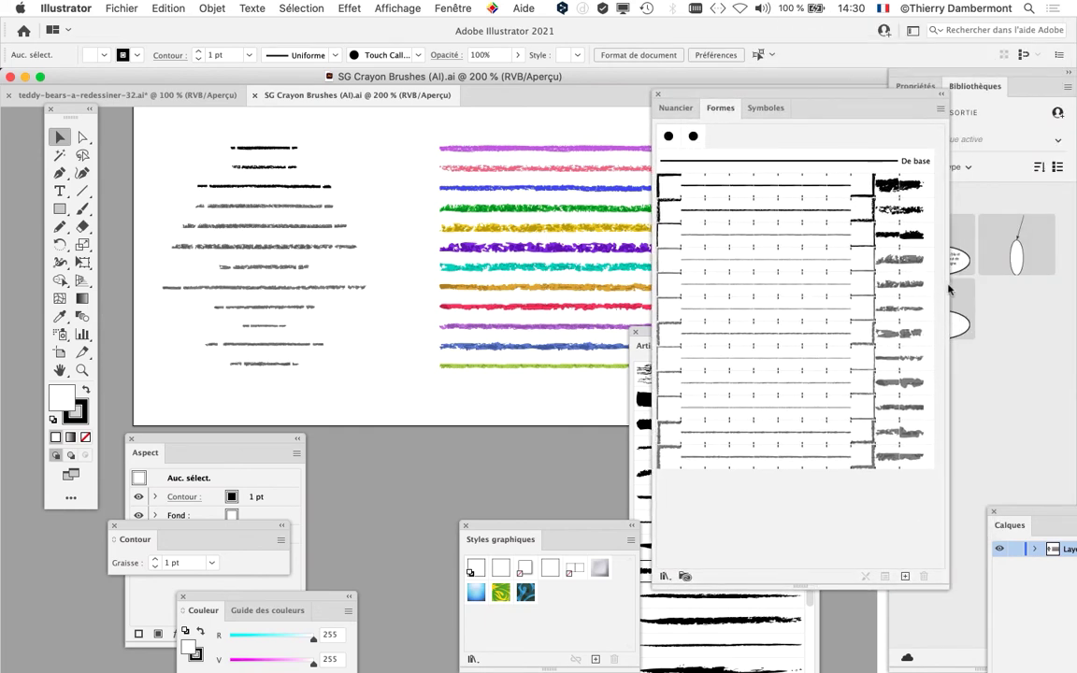
pyautogui.moveTo(1073, 290); pyautogui.dragTo(1074, 295)
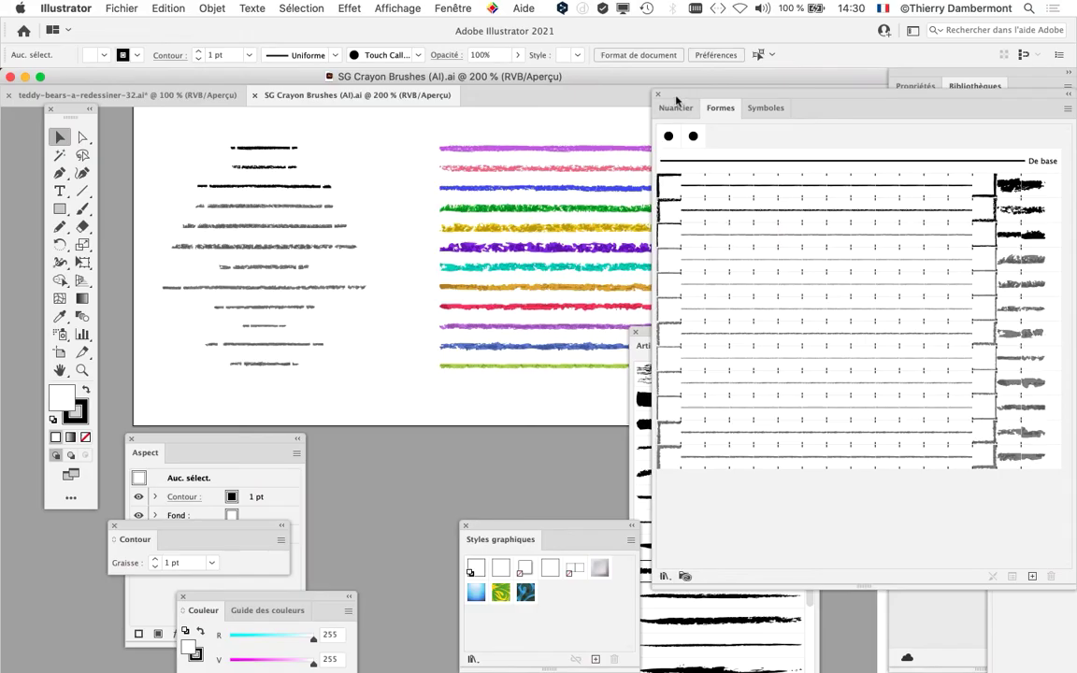
# Step: Shrink the floating Formes brush panel to a narrower, shorter size and place it clear of the coloured crayon strokes
pyautogui.moveTo(698, 94); pyautogui.dragTo(505, 52)
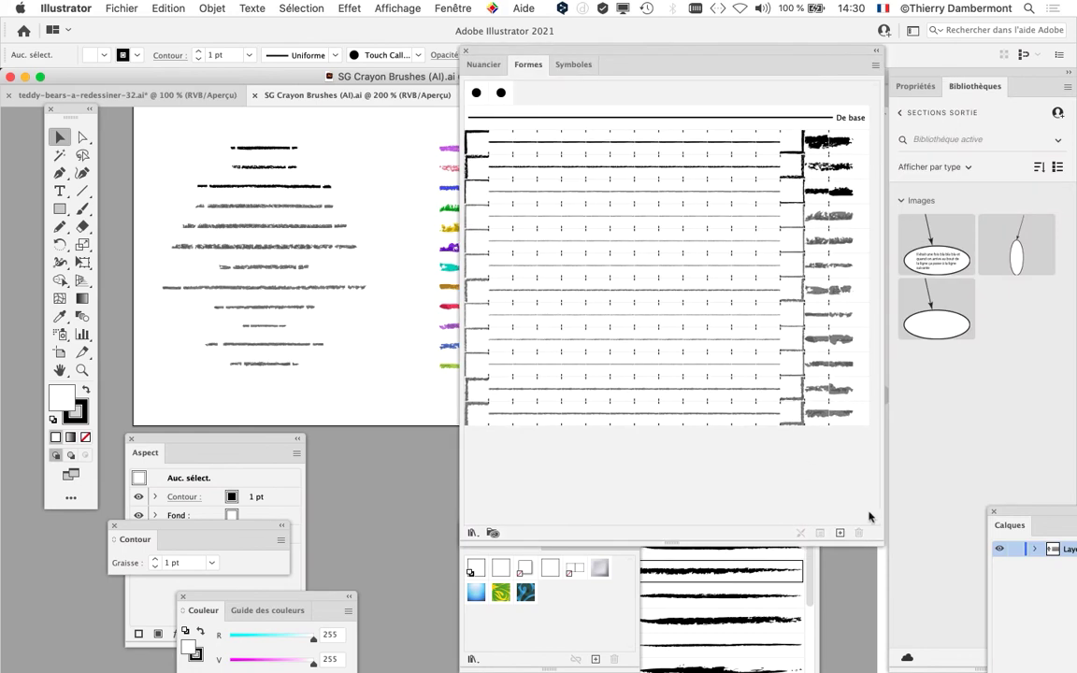
pyautogui.moveTo(695, 458); pyautogui.dragTo(694, 456)
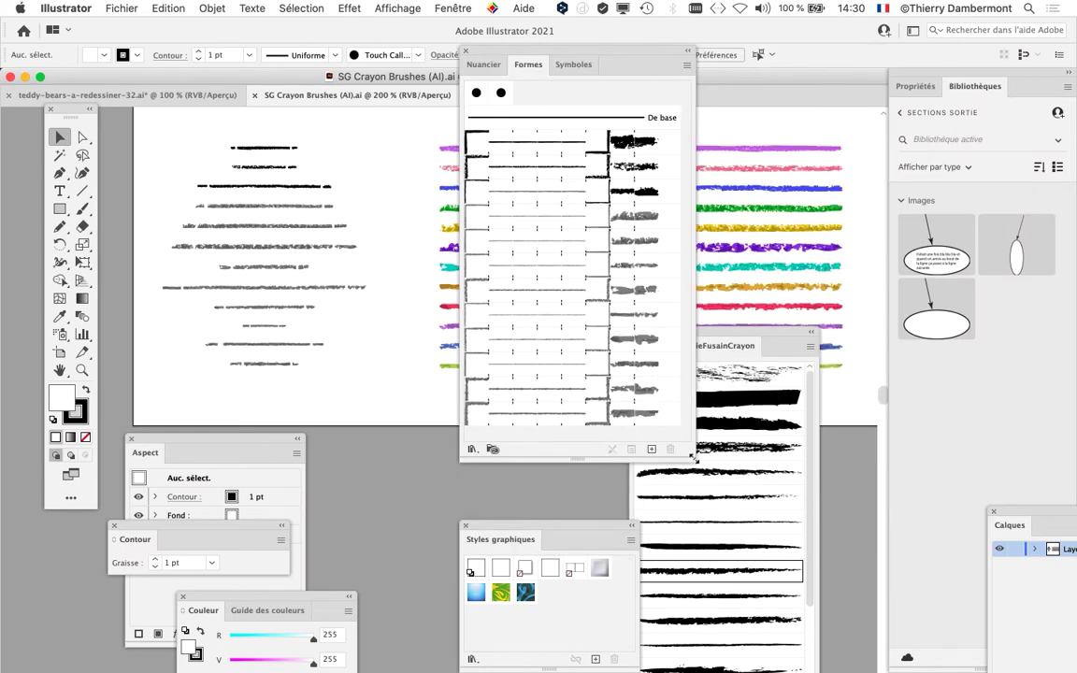
pyautogui.moveTo(505, 49); pyautogui.dragTo(772, 83)
# Step: Select the coloured crayon strokes one after another to see which pattern brush each one uses
pyautogui.moveTo(495, 263)
pyautogui.mouseDown()
pyautogui.moveTo(261, 235)
pyautogui.moveTo(265, 272)
pyautogui.mouseUp()
pyautogui.click(311, 161)
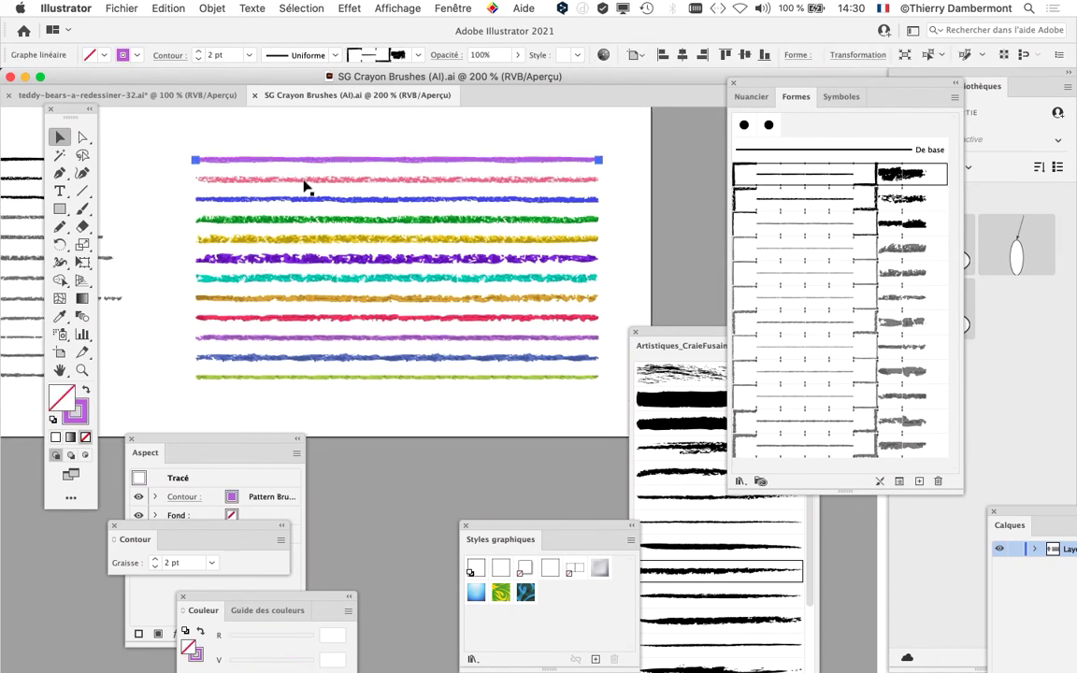
pyautogui.click(306, 182)
pyautogui.click(307, 198)
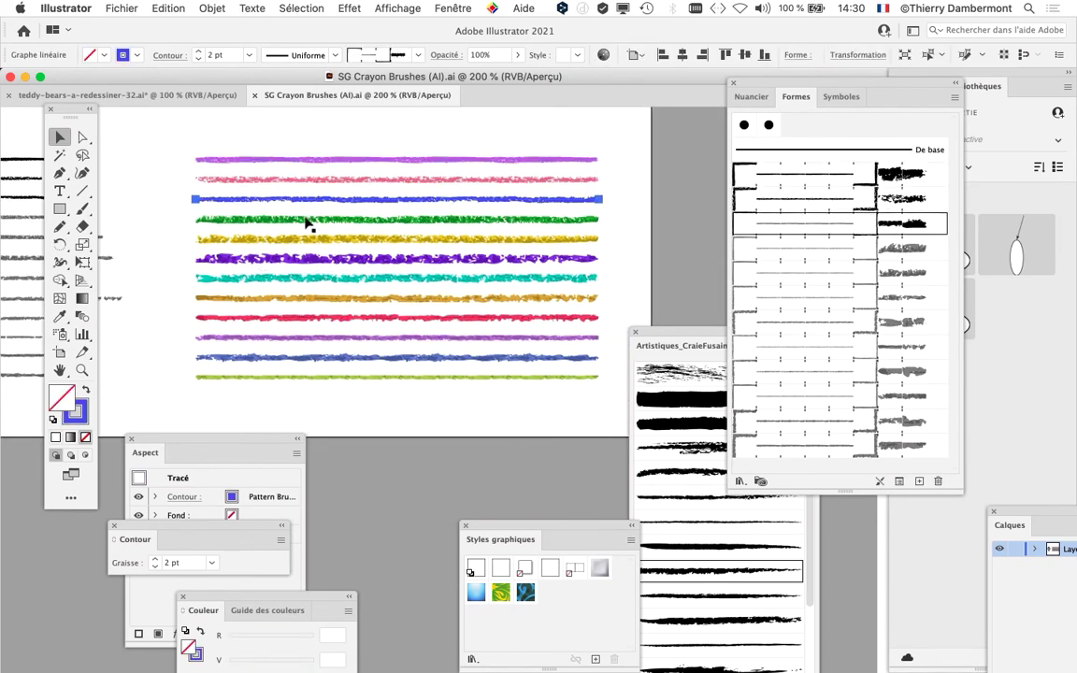
pyautogui.click(308, 220)
pyautogui.click(308, 239)
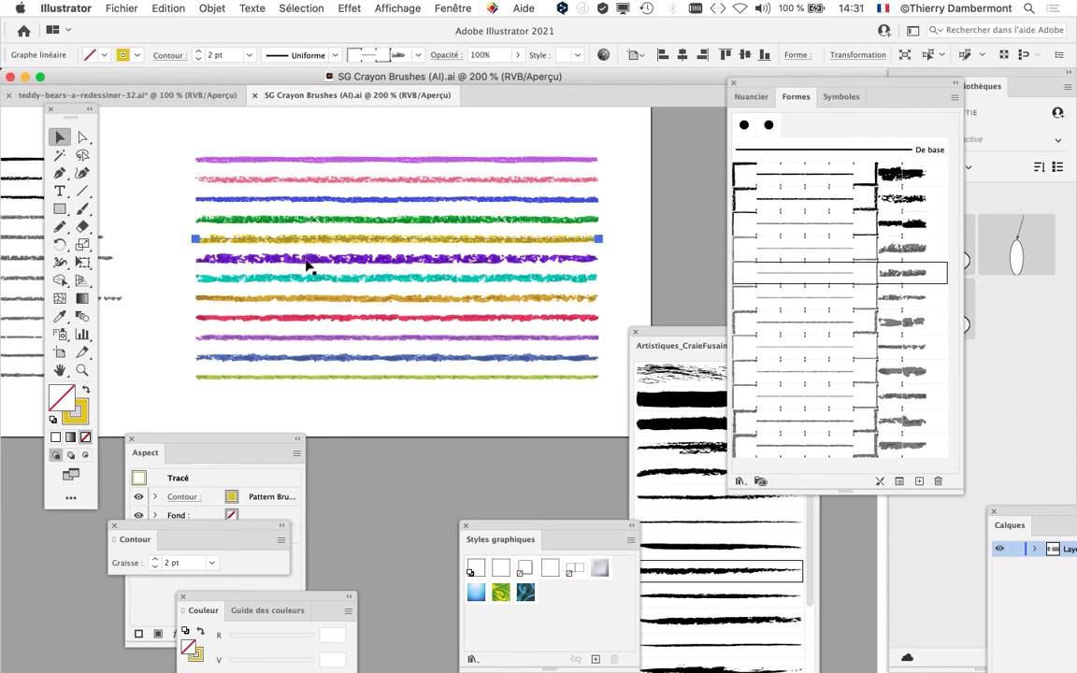
pyautogui.click(308, 260)
pyautogui.click(312, 278)
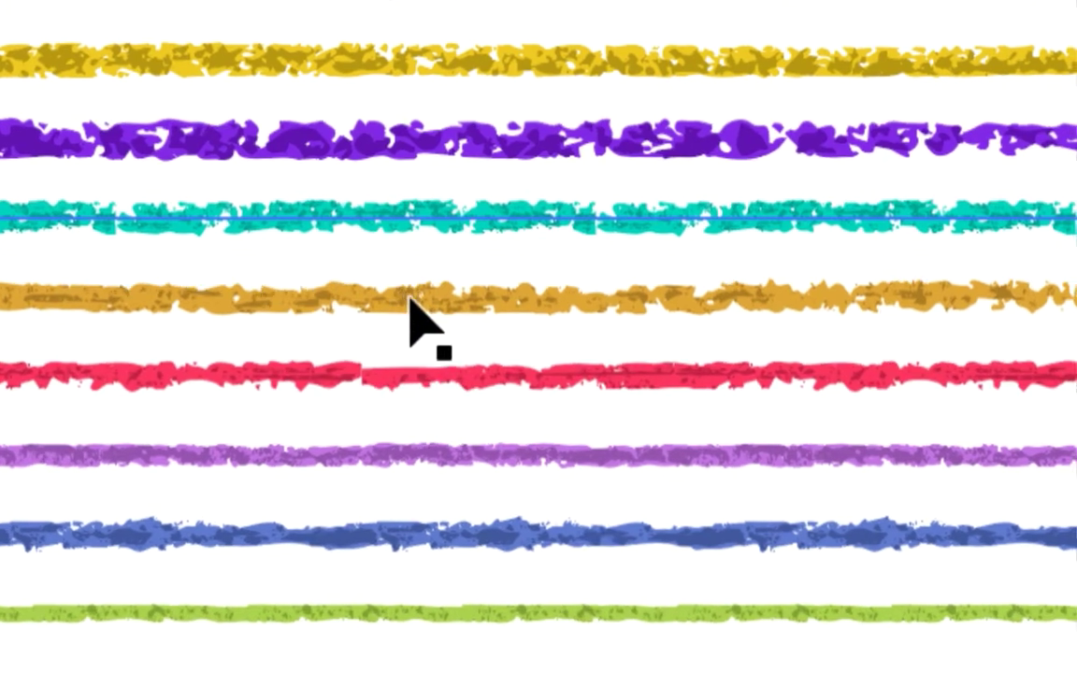
pyautogui.click(417, 309)
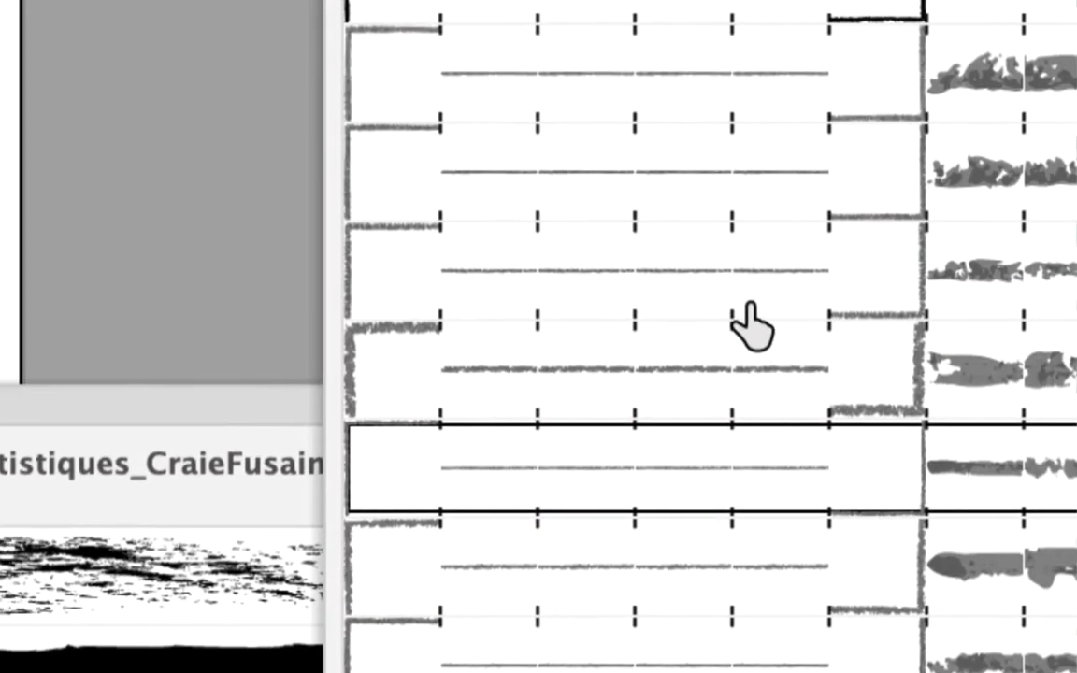
pyautogui.click(538, 312)
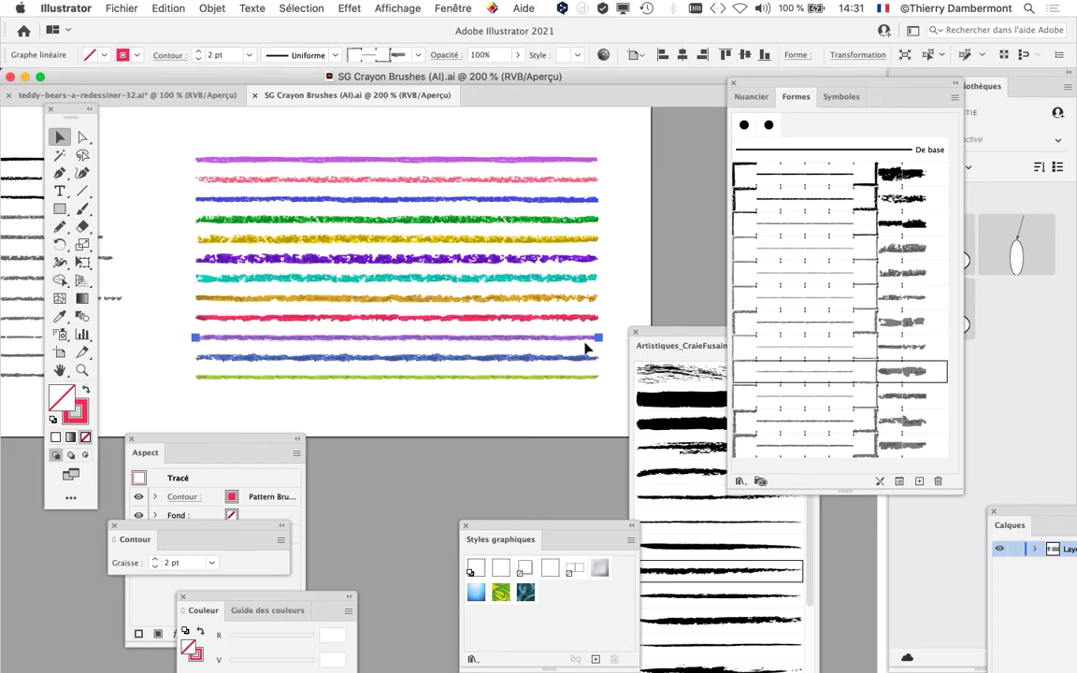
pyautogui.click(585, 356)
pyautogui.click(583, 368)
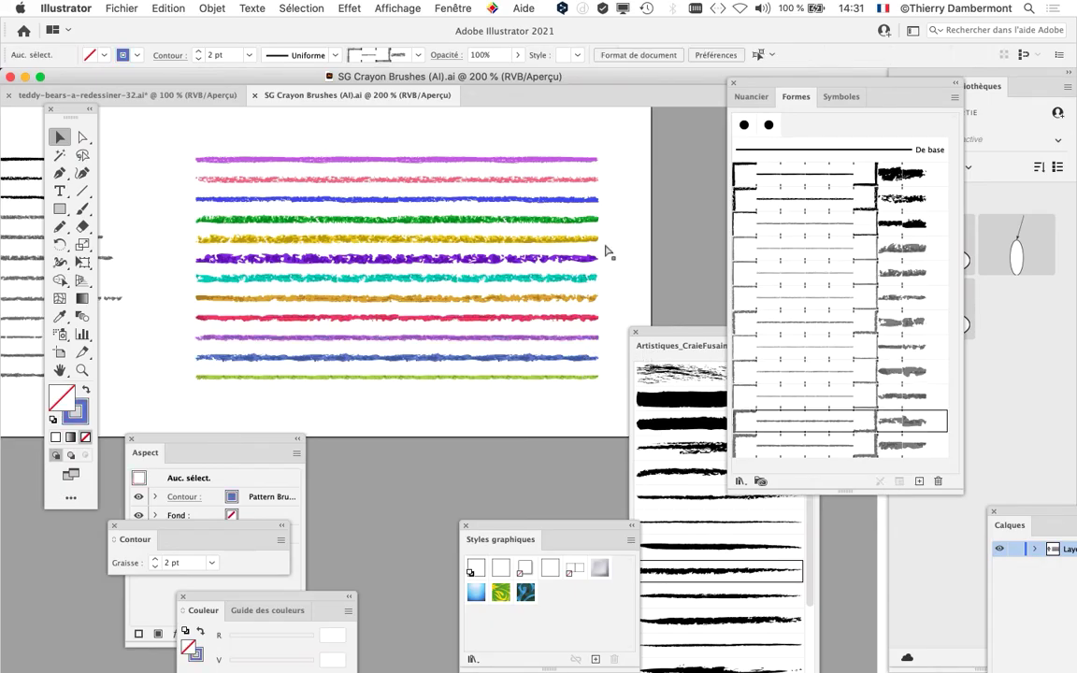
# Step: Open SG Crayon Brushes (Brushes).ai, inspect its artboard at 200 %, and close the document
pyautogui.press('super+Tab')
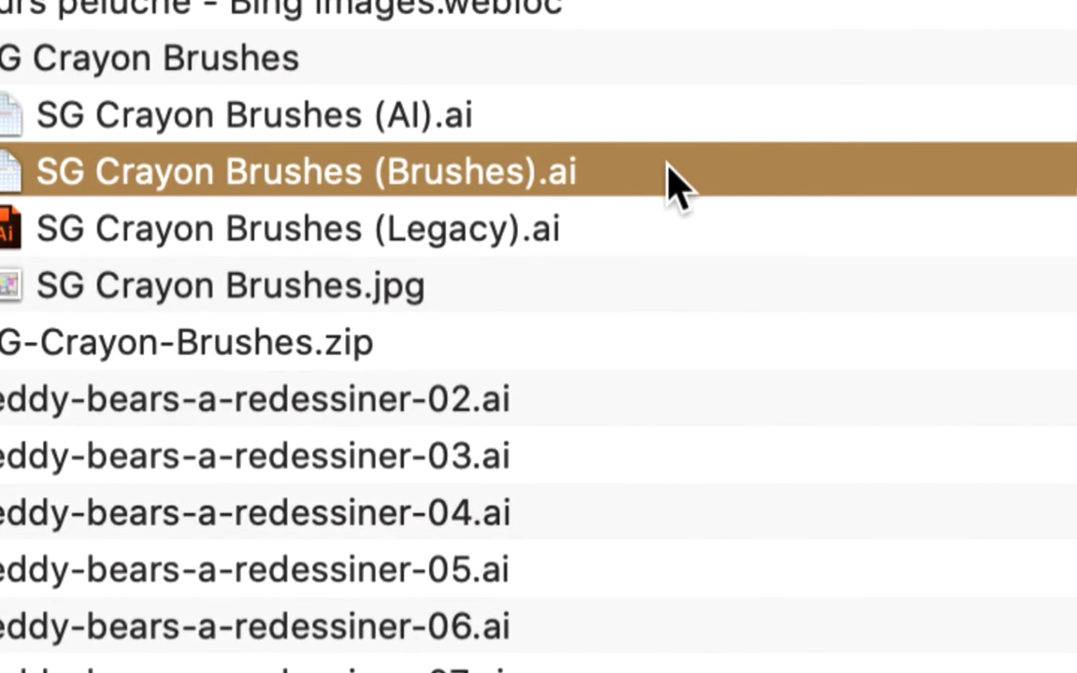
pyautogui.press('super+Tab')
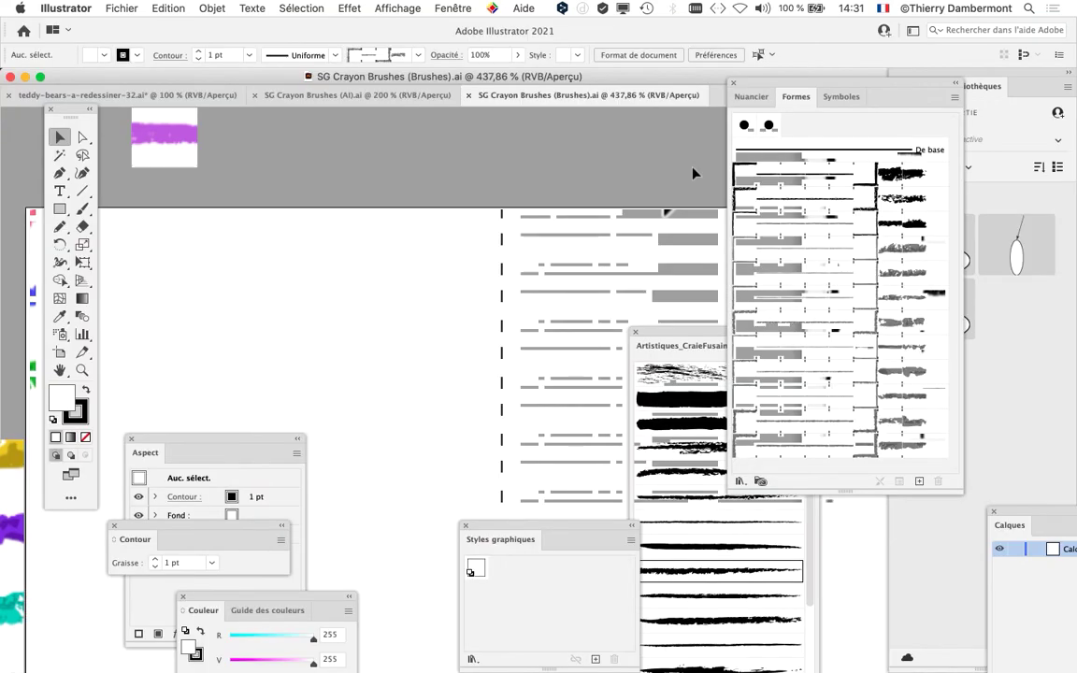
pyautogui.press('super+minus')
pyautogui.press('space')
pyautogui.moveTo(493, 361); pyautogui.dragTo(451, 198)
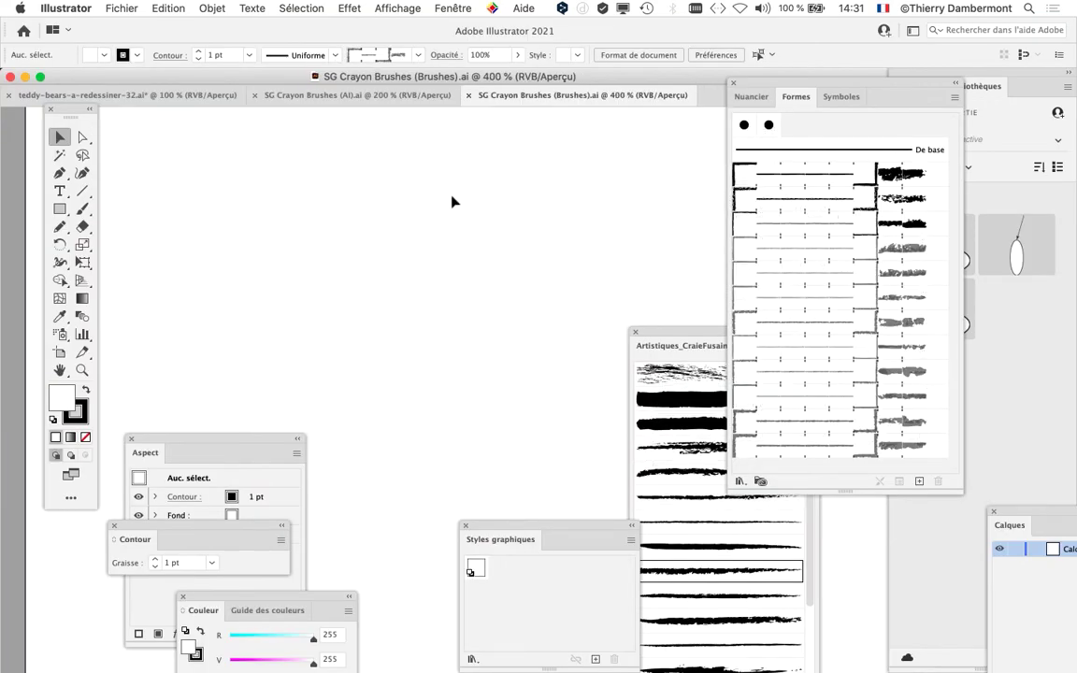
pyautogui.press('super+minus')
pyautogui.press('super+minus')
pyautogui.press('space')
pyautogui.moveTo(534, 263); pyautogui.dragTo(349, 255)
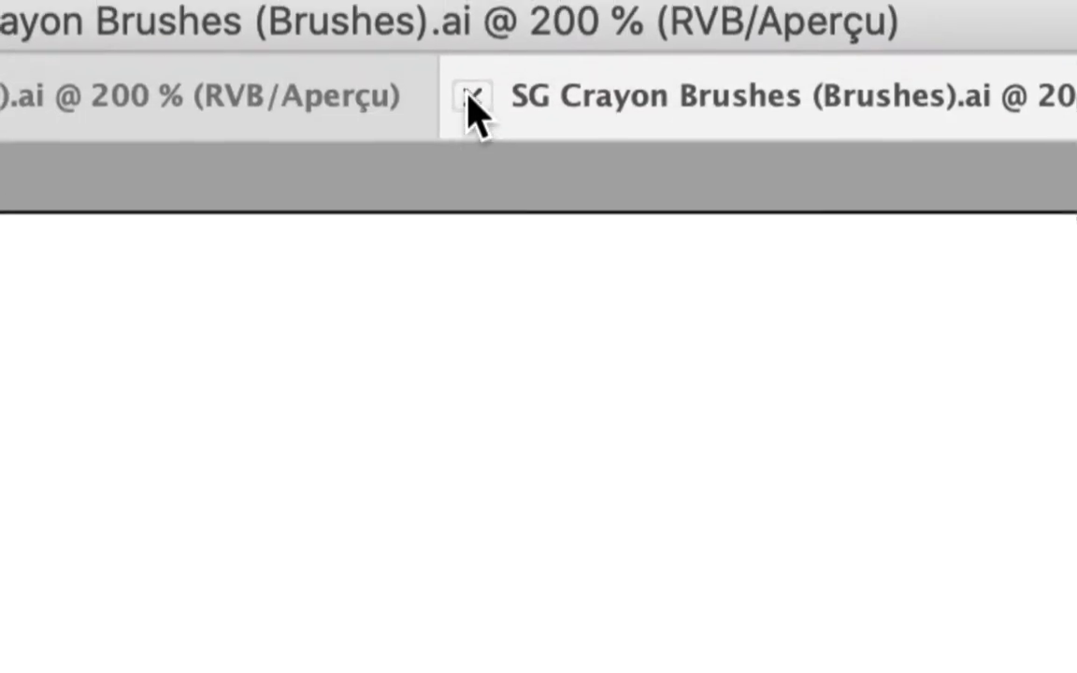
pyautogui.click(472, 99)
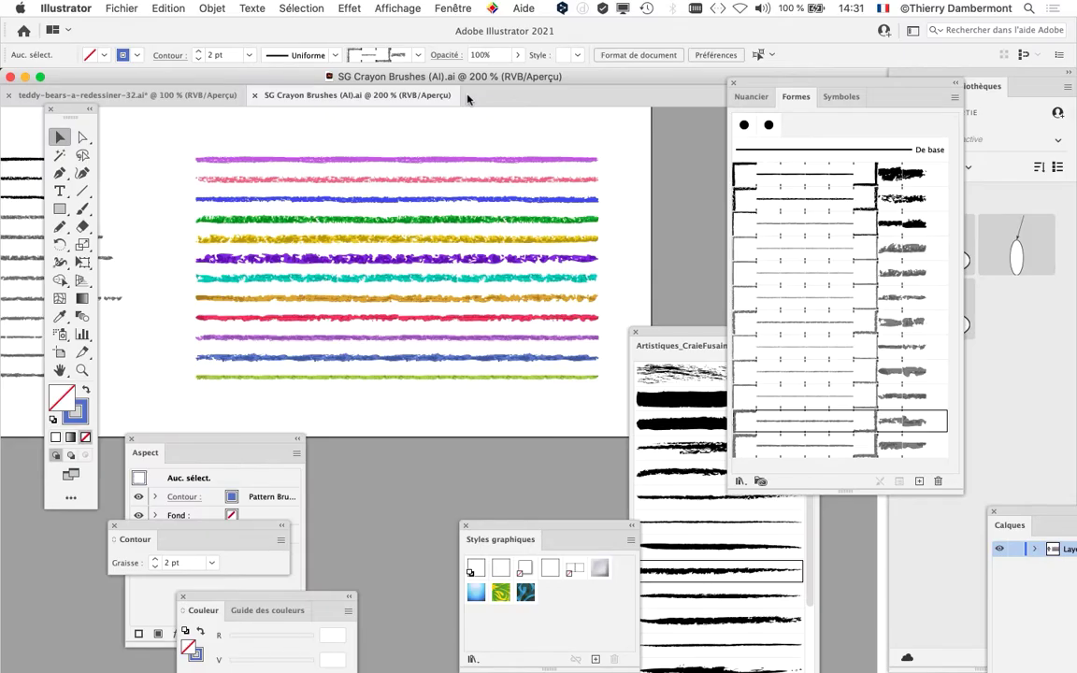
# Step: Locate SG Crayon Brushes (Legacy).ai in the Finder, shrink the file window and move it aside, and return to Illustrator
pyautogui.press('super+Tab')
pyautogui.click(435, 345)
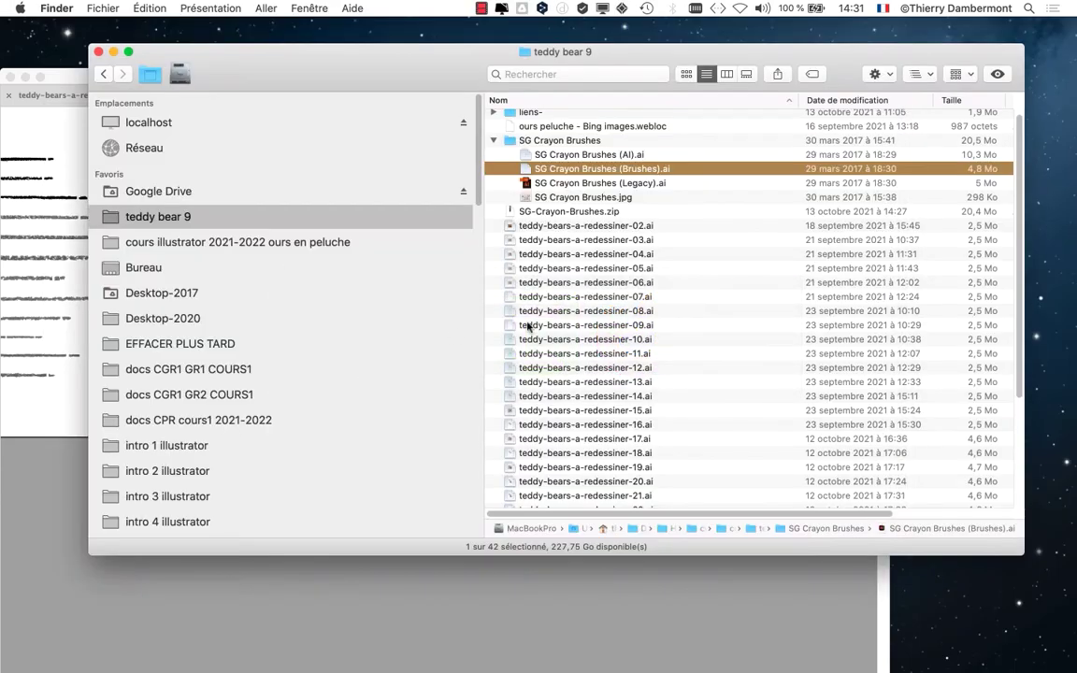
pyautogui.click(646, 184)
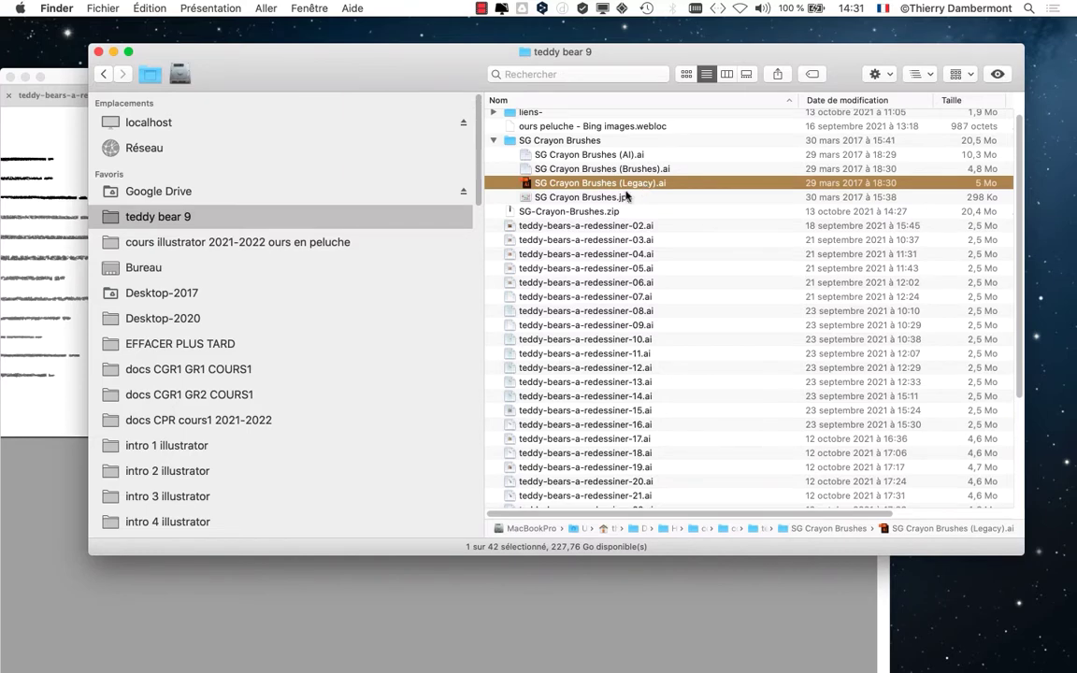
pyautogui.moveTo(1022, 555); pyautogui.dragTo(883, 546)
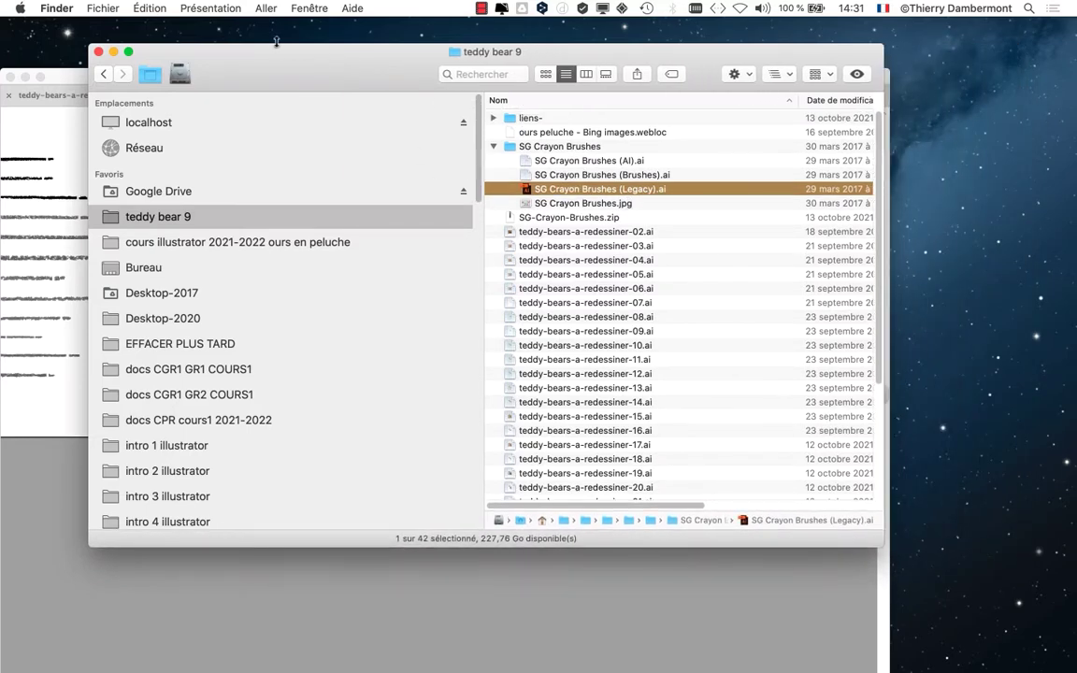
pyautogui.moveTo(325, 61); pyautogui.dragTo(904, 173)
pyautogui.click(368, 79)
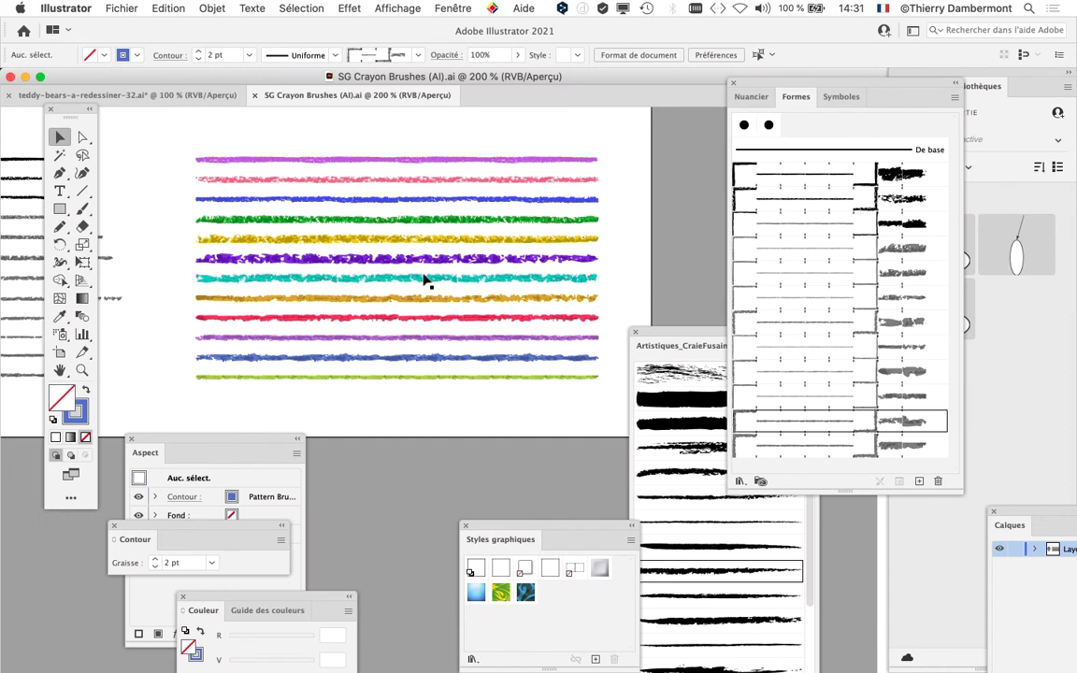
# Step: Lower the Tools palette, check the teddy bear drawing, and return to SG Crayon Brushes (AI).ai with its whole artboard in view at 150 %
pyautogui.moveTo(62, 110); pyautogui.dragTo(47, 169)
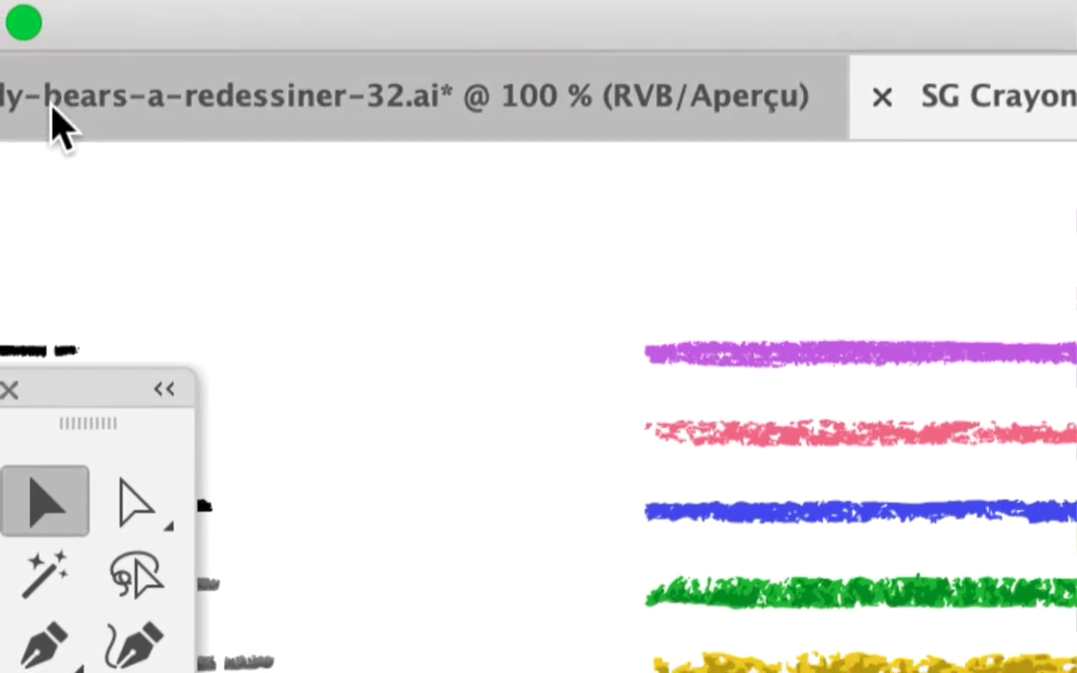
pyautogui.click(51, 97)
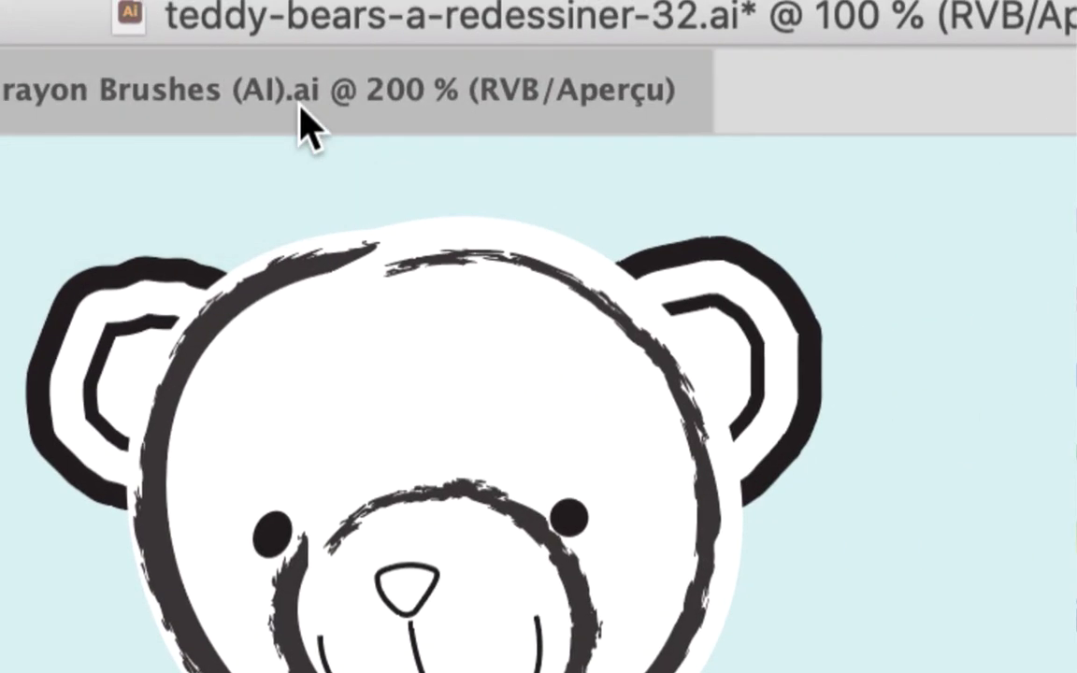
pyautogui.click(519, 100)
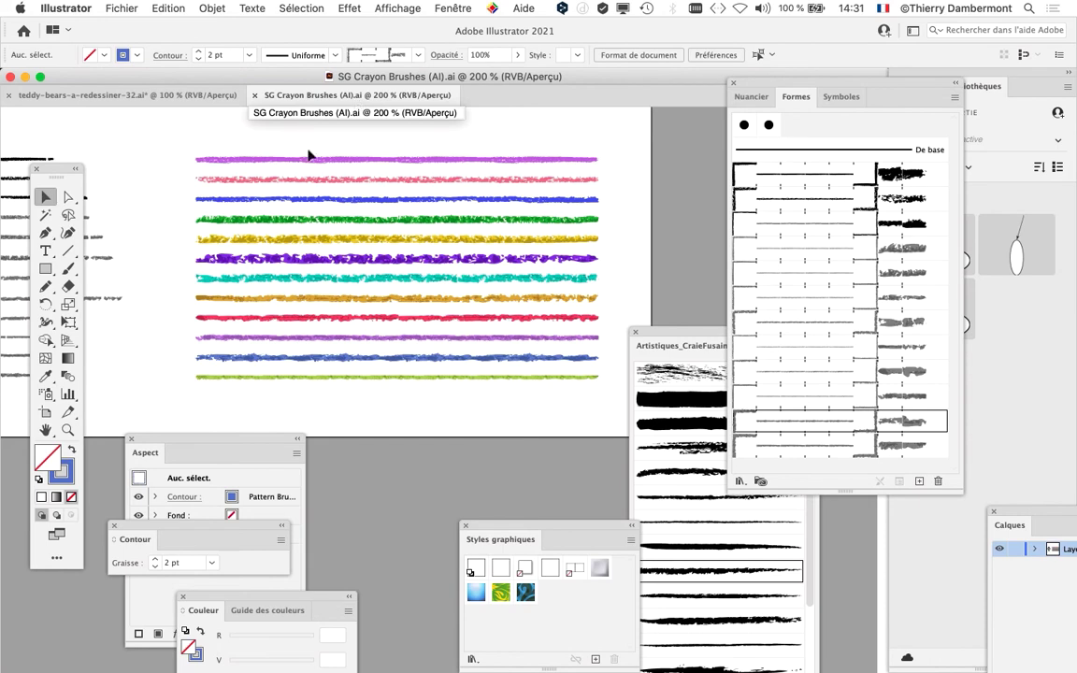
pyautogui.scroll(-1, 363, 256)
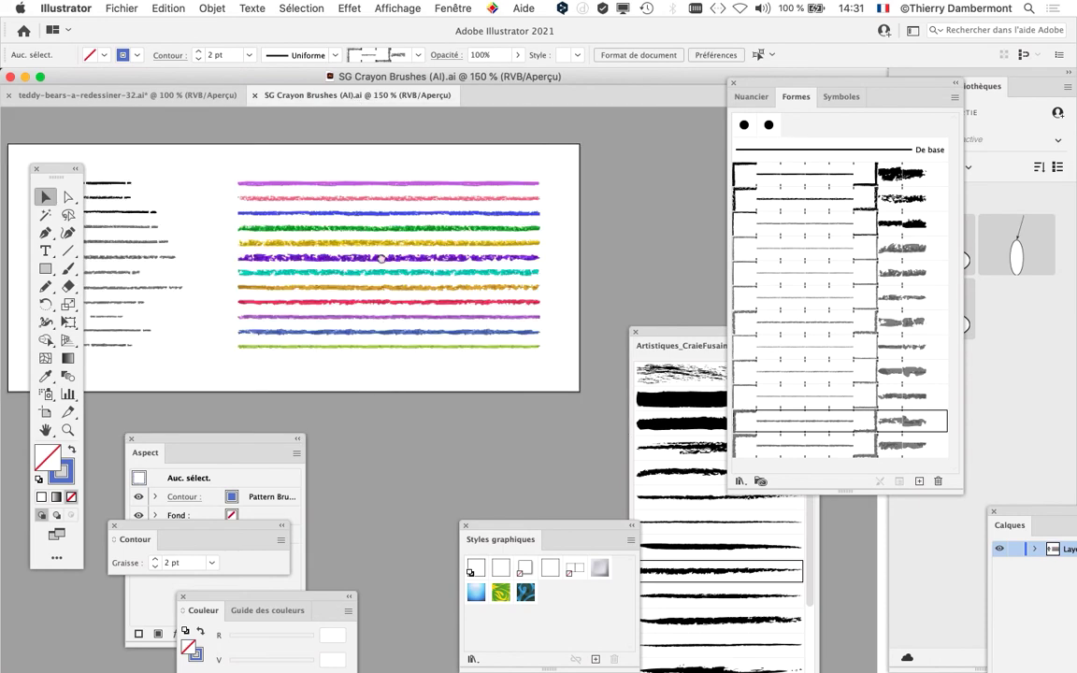
pyautogui.moveTo(382, 259); pyautogui.dragTo(447, 239)
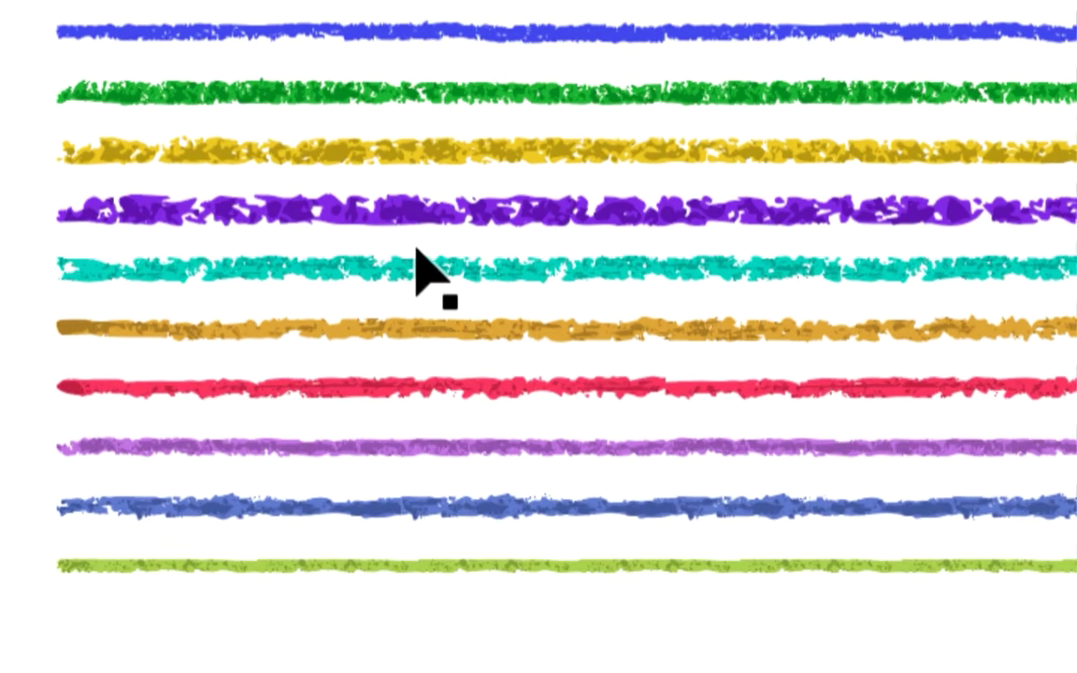
# Step: Select the yellow crayon stroke in the coloured samples and copy it
pyautogui.click(408, 208)
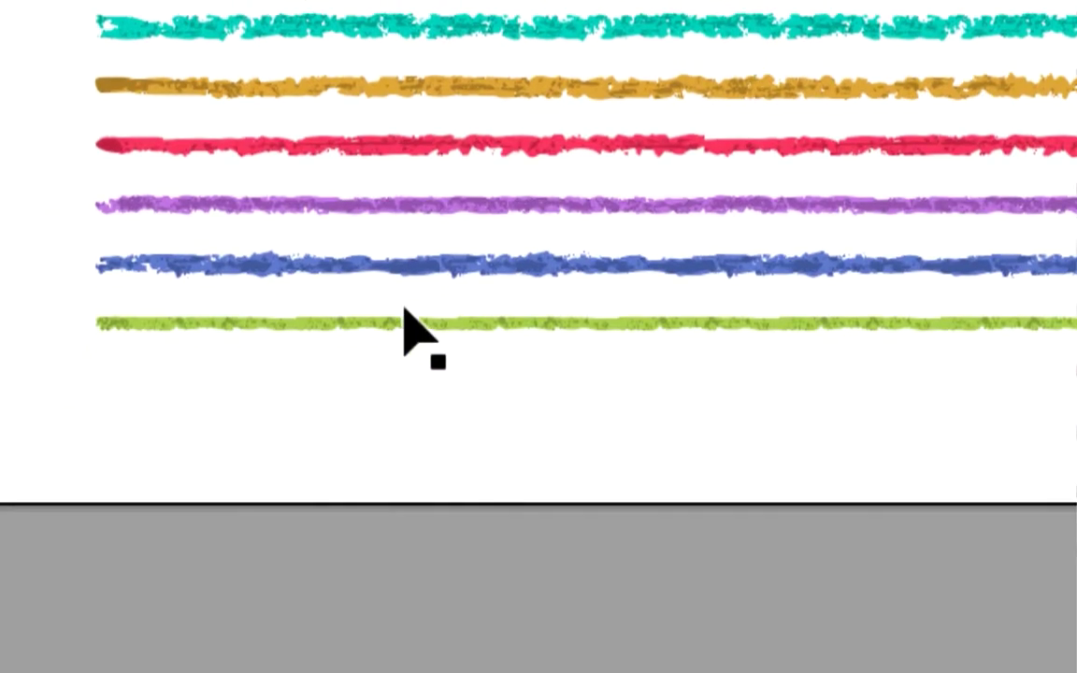
pyautogui.click(413, 227)
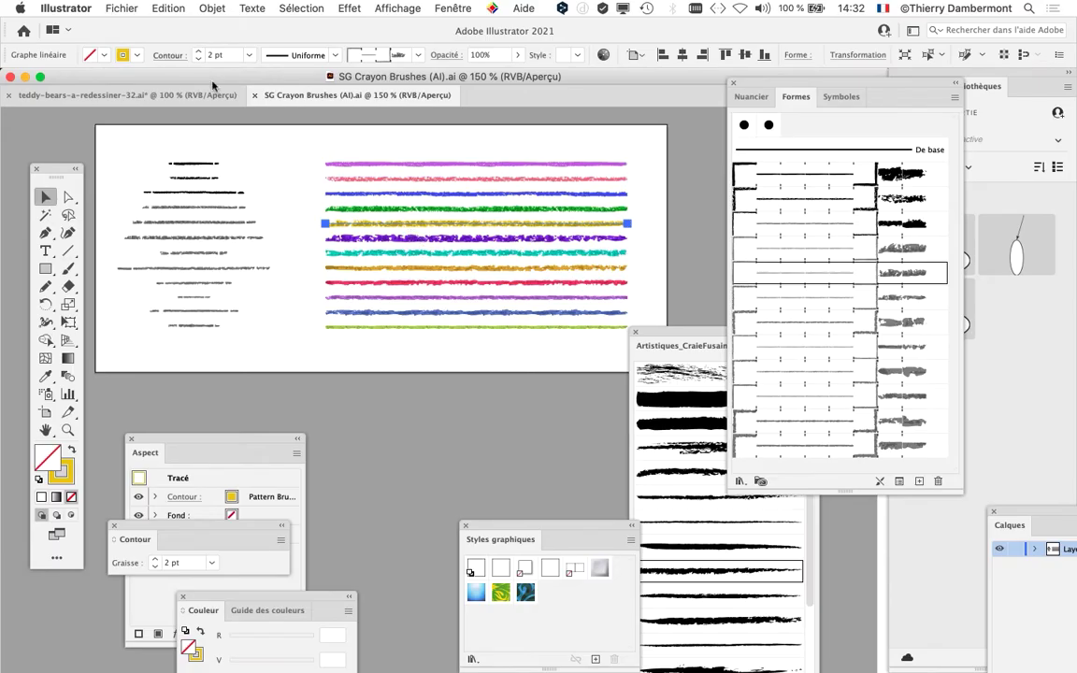
pyautogui.click(169, 7)
pyautogui.click(168, 74)
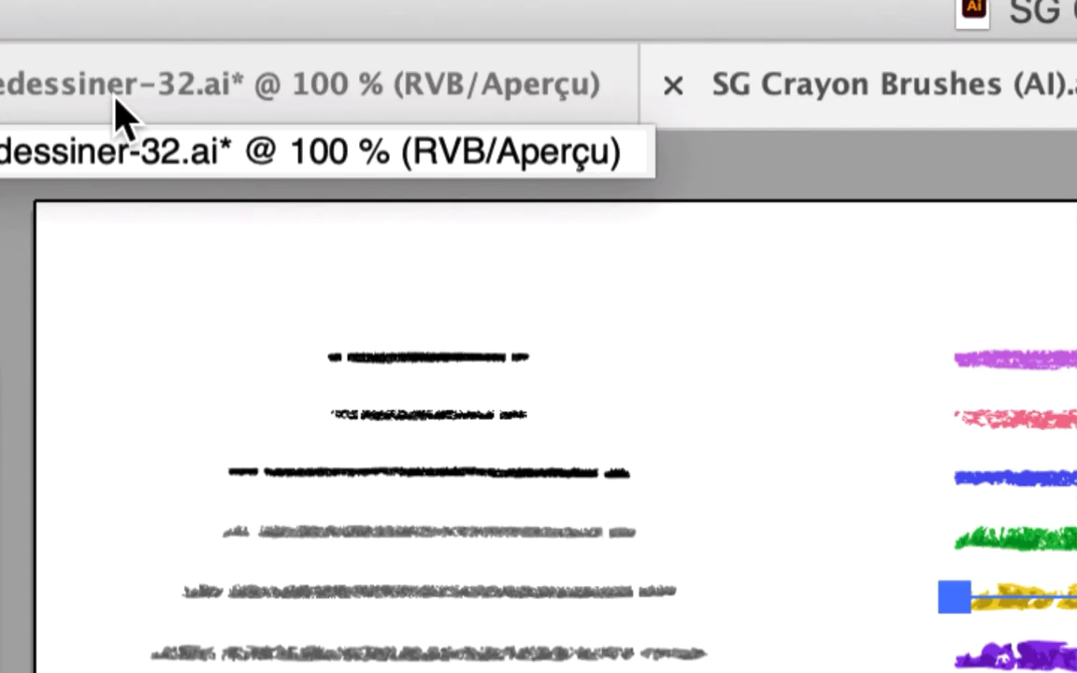
# Step: Return to teddy-bears-a-redessiner-32.ai, lengthen the Formes brush panel and look through its brushes
pyautogui.click(122, 117)
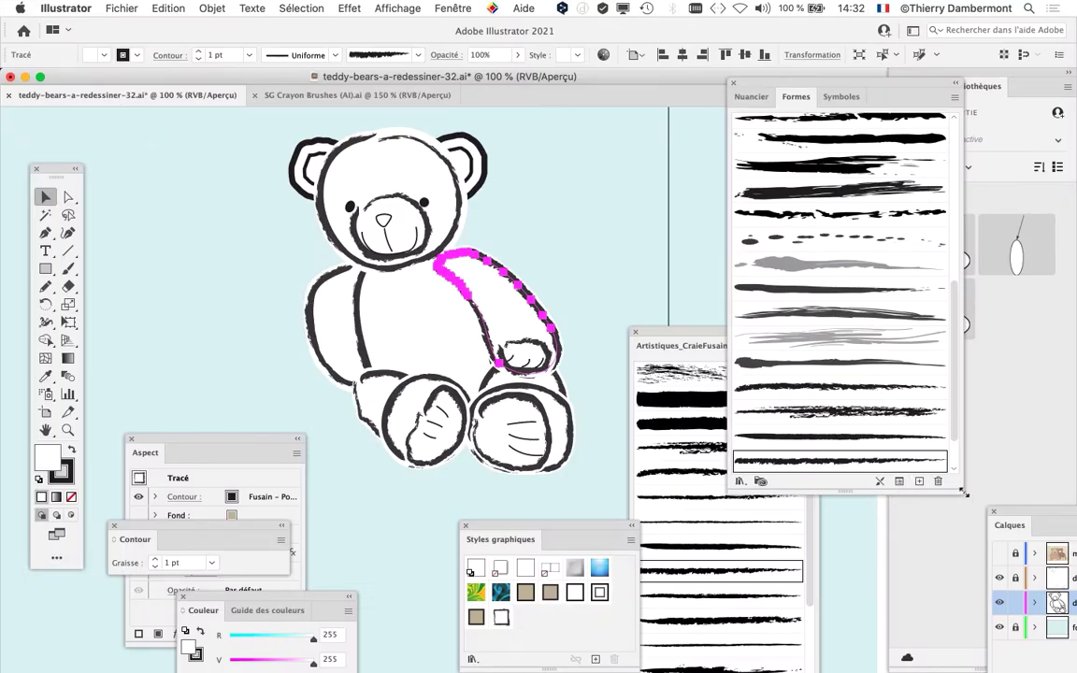
pyautogui.moveTo(963, 493)
pyautogui.mouseDown()
pyautogui.moveTo(962, 632)
pyautogui.moveTo(962, 622)
pyautogui.mouseUp()
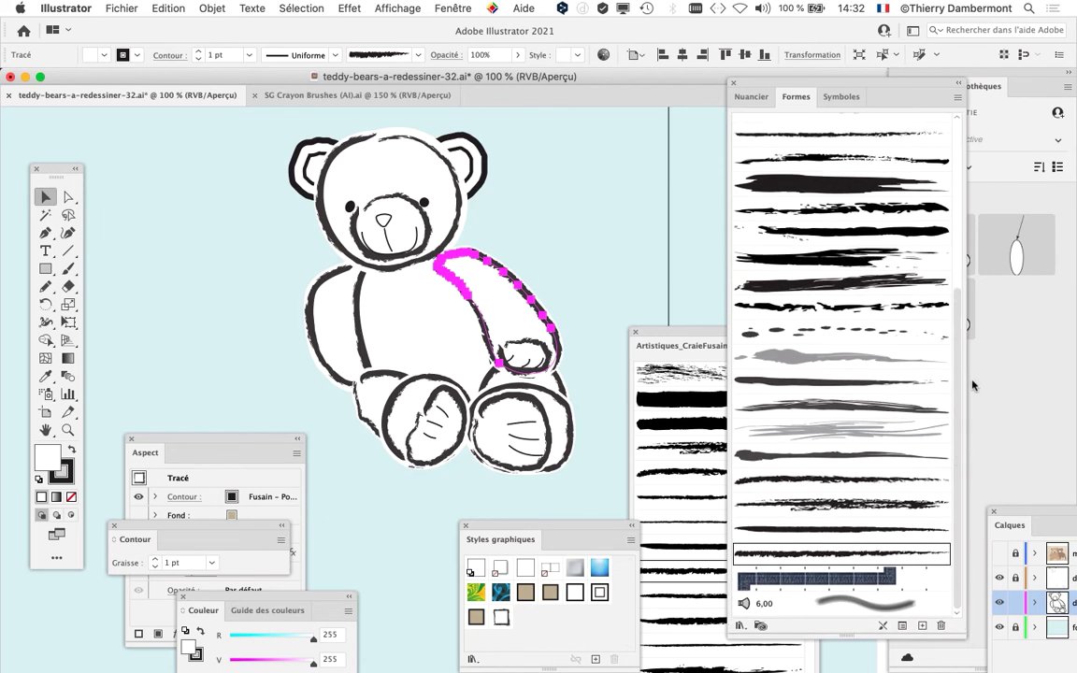
pyautogui.moveTo(956, 373); pyautogui.dragTo(969, 214)
pyautogui.moveTo(967, 156)
pyautogui.mouseDown()
pyautogui.moveTo(981, 463)
pyautogui.moveTo(971, 114)
pyautogui.moveTo(981, 467)
pyautogui.moveTo(991, 120)
pyautogui.moveTo(982, 463)
pyautogui.mouseUp()
# Step: Paste the yellow crayon stroke into the teddy bear drawing and place it on the blue background beside the head
pyautogui.click(169, 7)
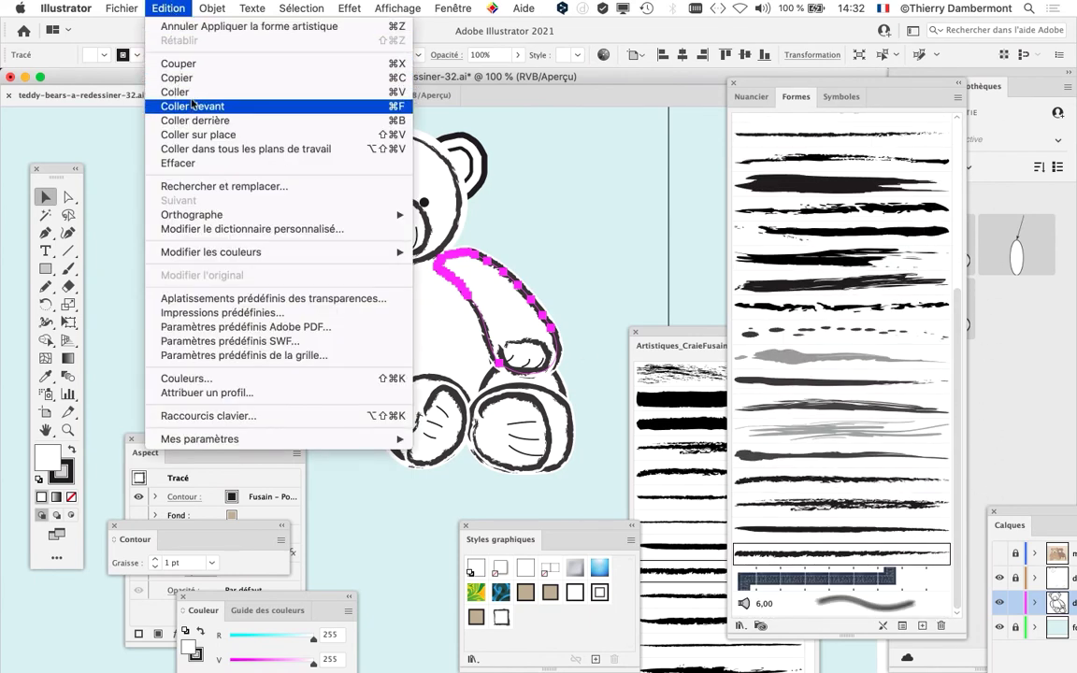
pyautogui.click(177, 92)
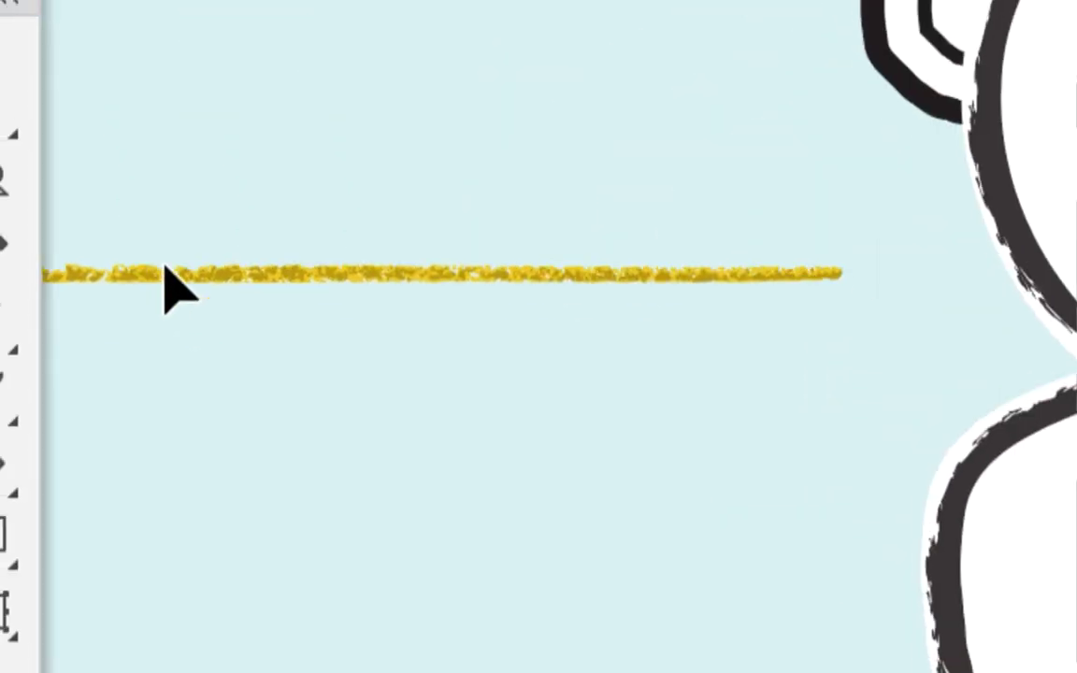
pyautogui.moveTo(164, 267); pyautogui.dragTo(229, 280)
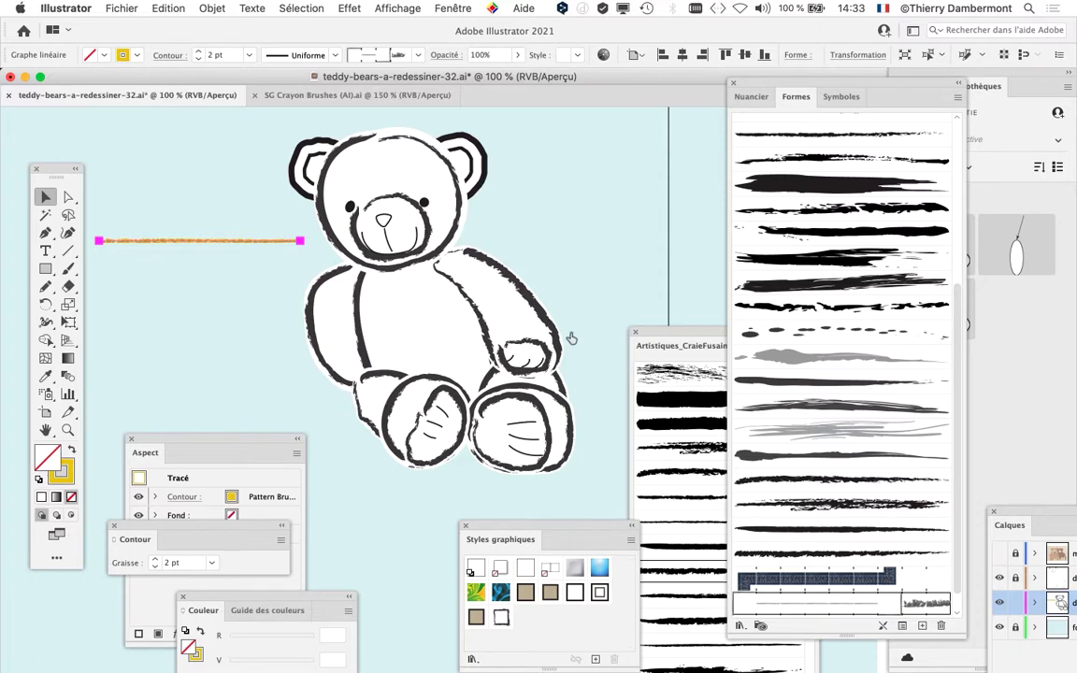
# Step: Locate the imported crayon brush in the Formes list, show the drawing at 66.67 %, and move the brush panel off the canvas area
pyautogui.scroll(-1, 824, 395)
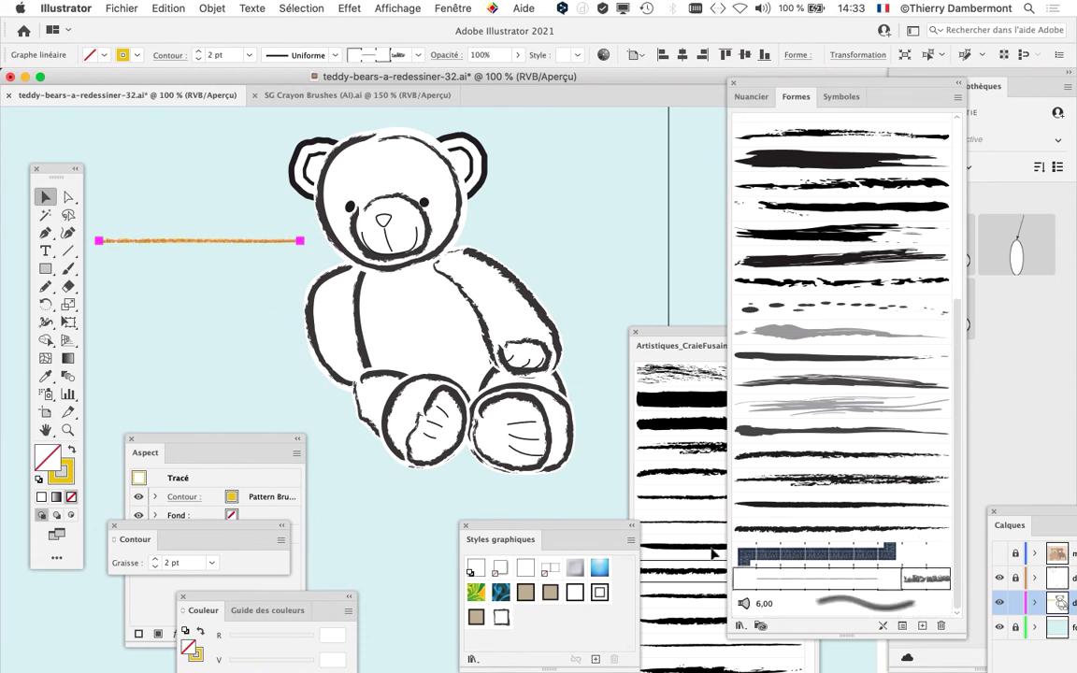
pyautogui.scroll(-1, 304, 362)
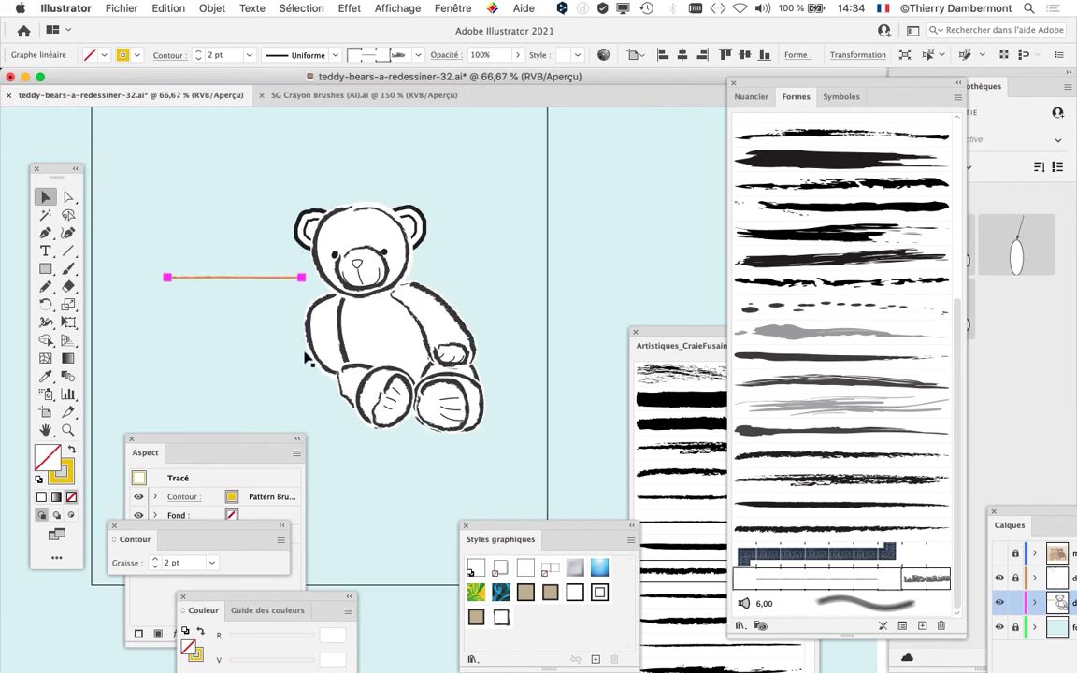
pyautogui.moveTo(305, 358); pyautogui.dragTo(278, 285)
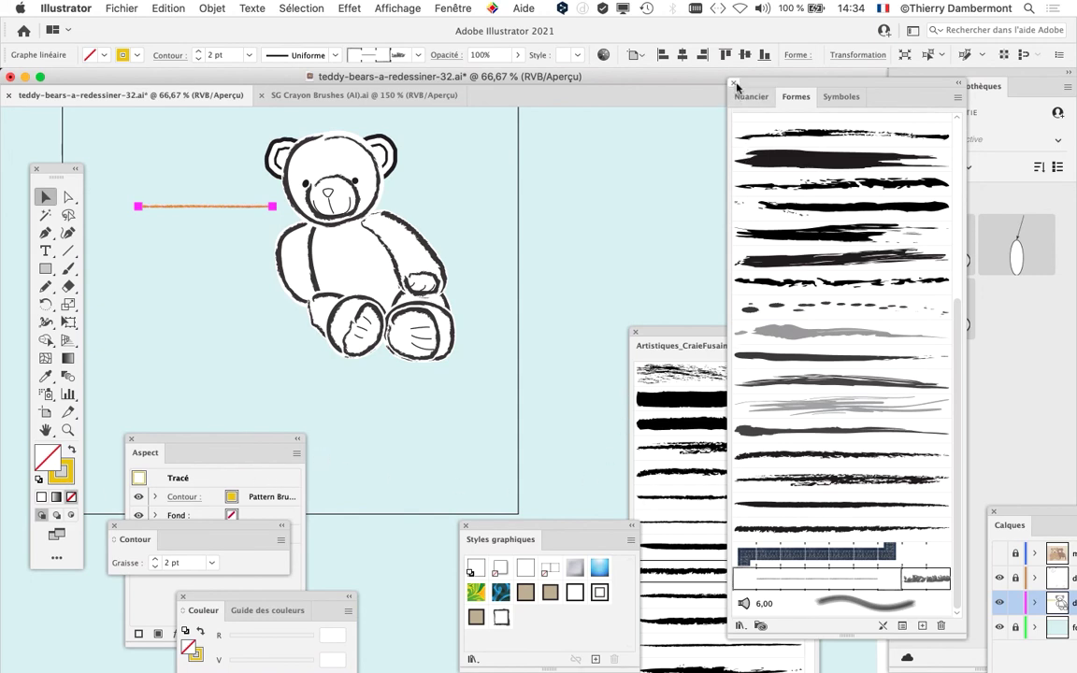
pyautogui.moveTo(738, 90)
pyautogui.mouseDown()
pyautogui.moveTo(487, 285)
pyautogui.moveTo(346, 440)
pyautogui.moveTo(720, 508)
pyautogui.mouseUp()
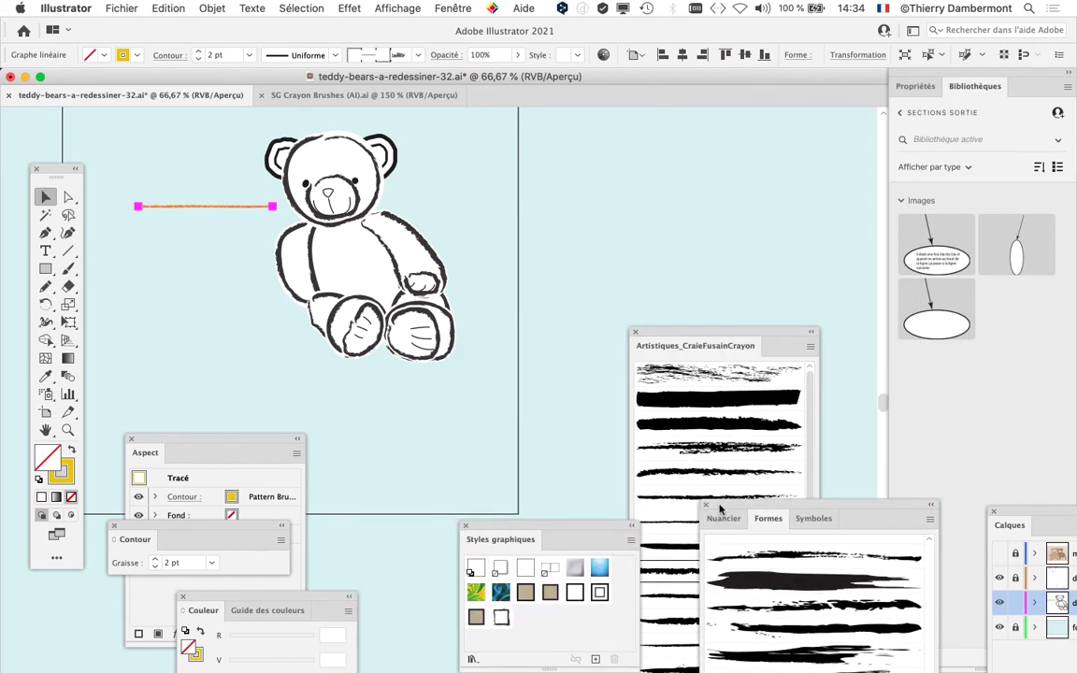
# Step: Bring the Calques panel forward and place it over the canvas beside the bear
pyautogui.click(453, 8)
pyautogui.click(489, 292)
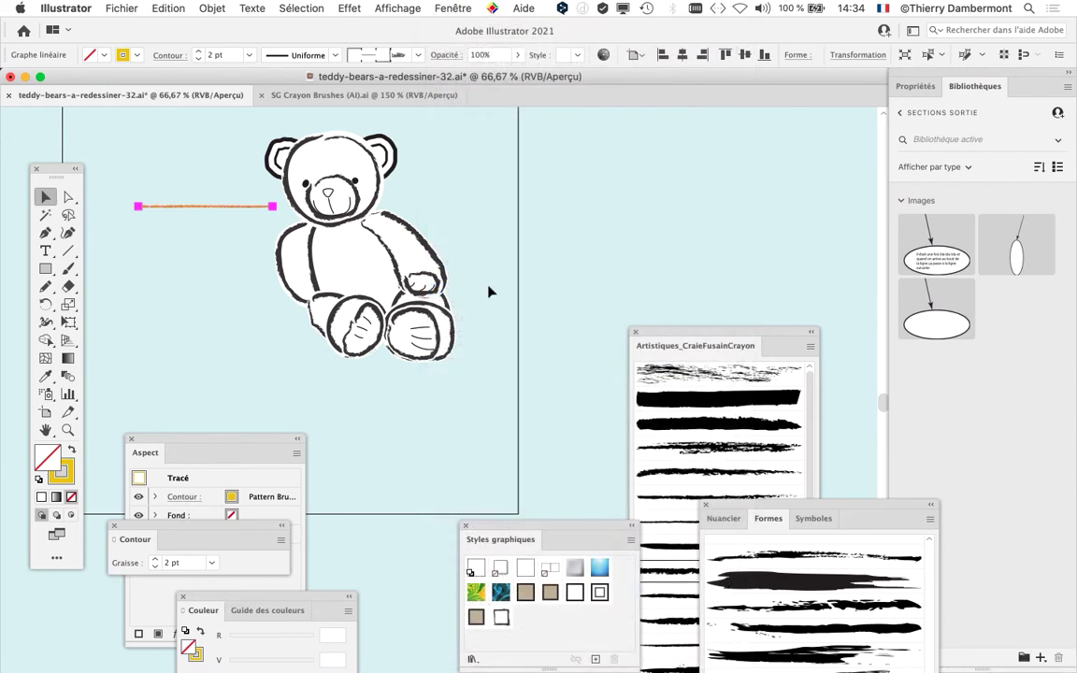
pyautogui.click(455, 7)
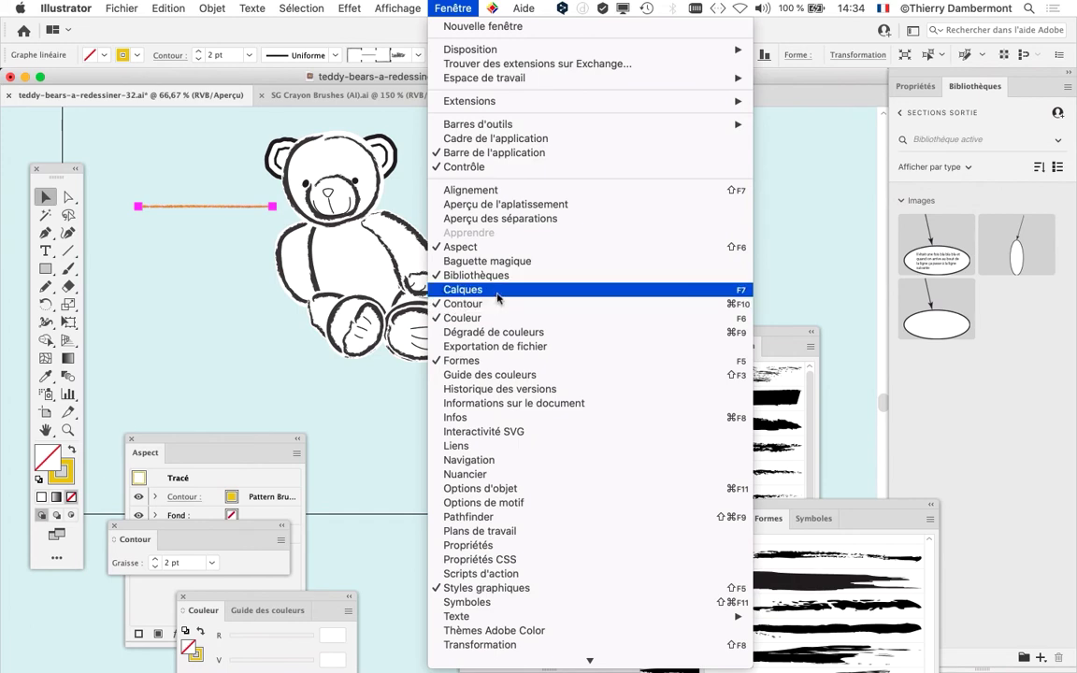
pyautogui.click(490, 290)
pyautogui.moveTo(1014, 514); pyautogui.dragTo(508, 130)
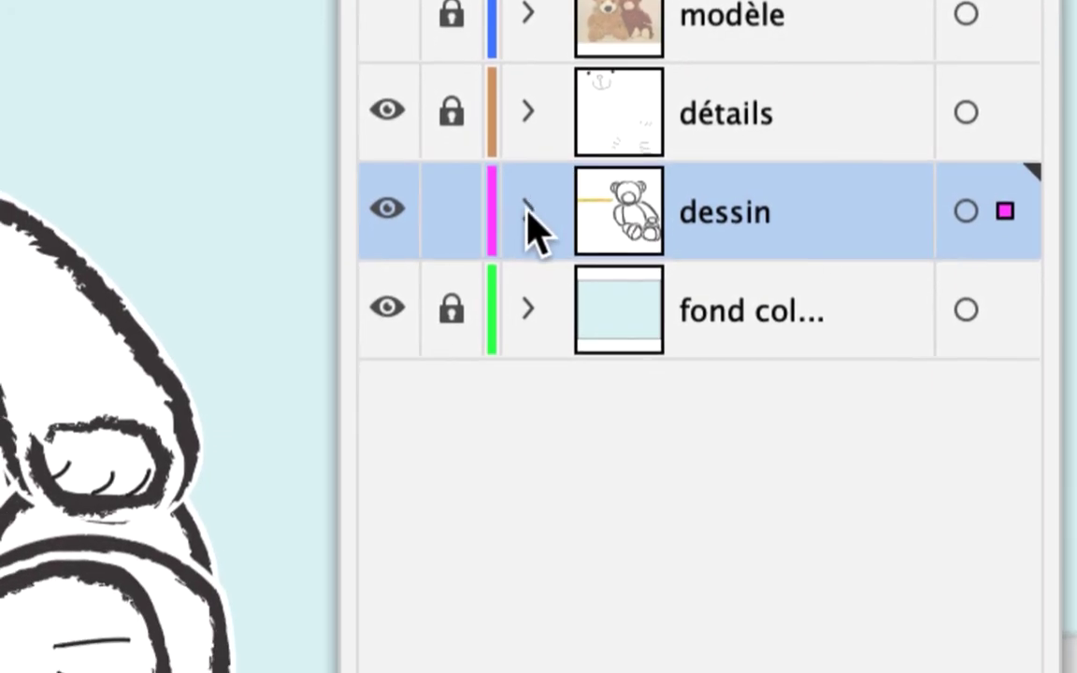
# Step: Expand the dessin layer and look through its paths, checking which ones are locked
pyautogui.click(529, 220)
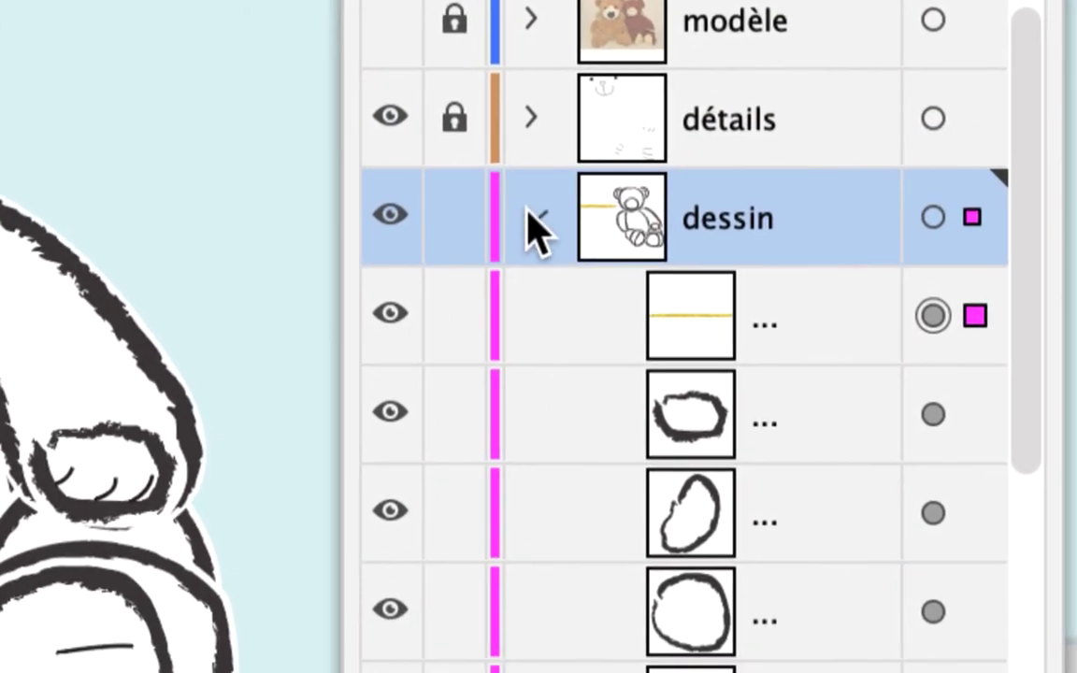
pyautogui.click(529, 218)
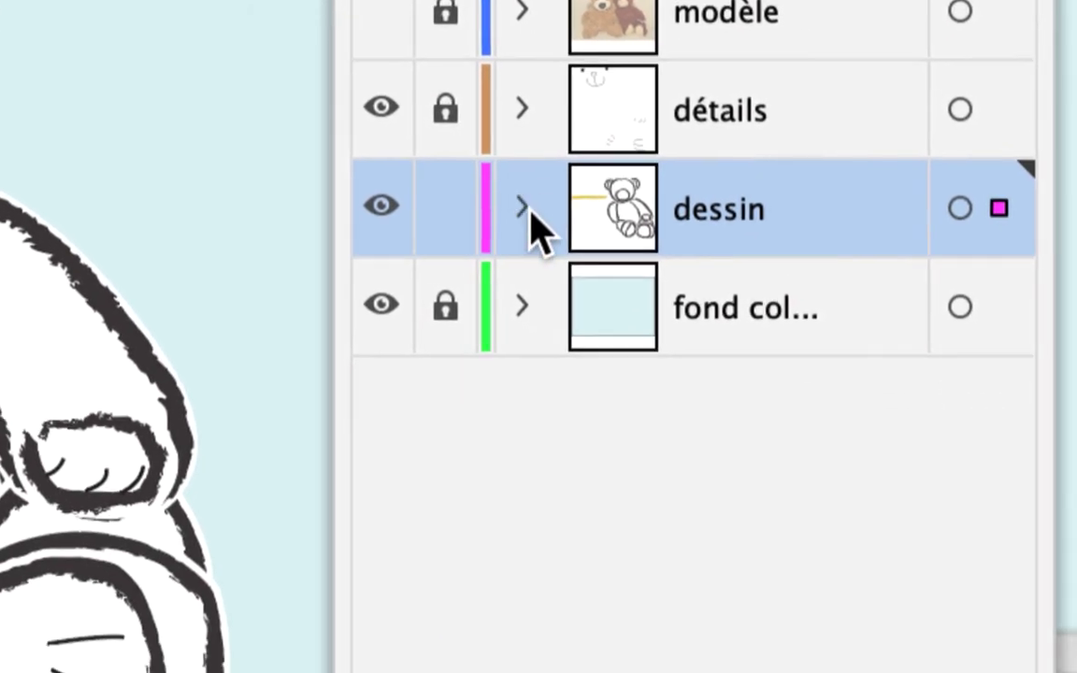
pyautogui.click(525, 209)
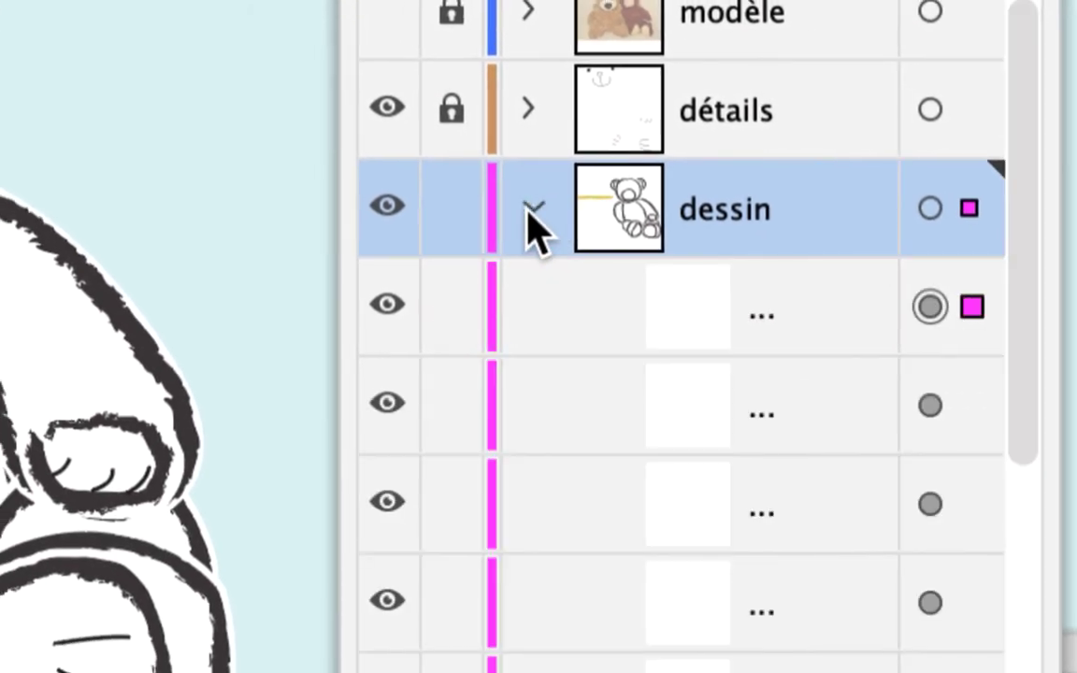
pyautogui.scroll(-4, 522, 360)
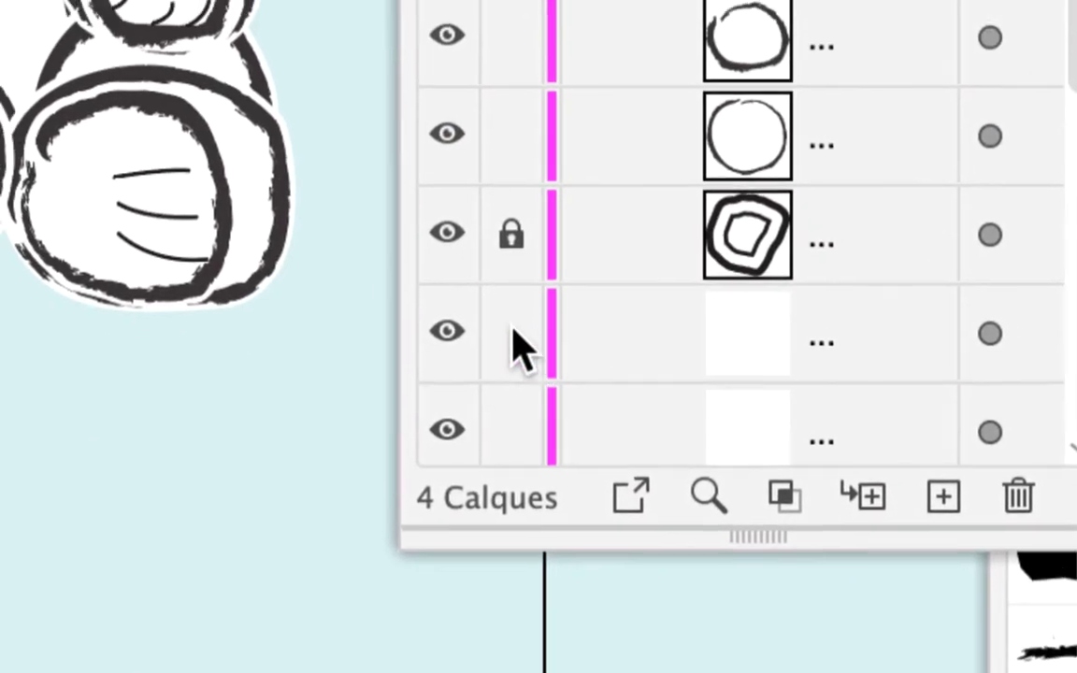
pyautogui.scroll(-3, 514, 332)
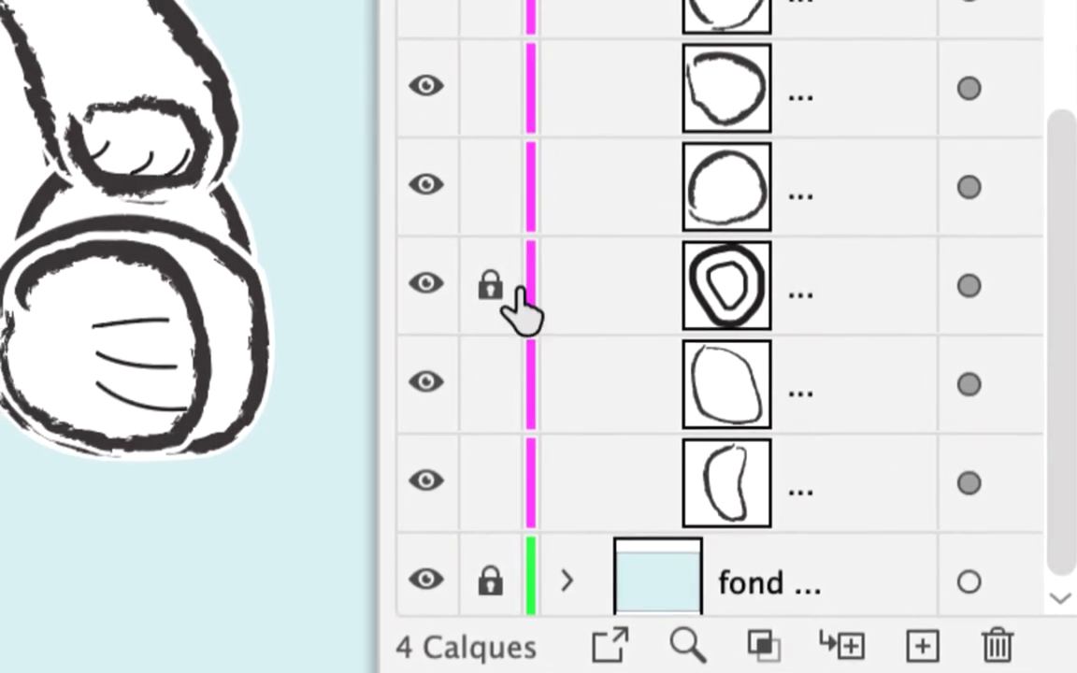
pyautogui.scroll(5, 522, 305)
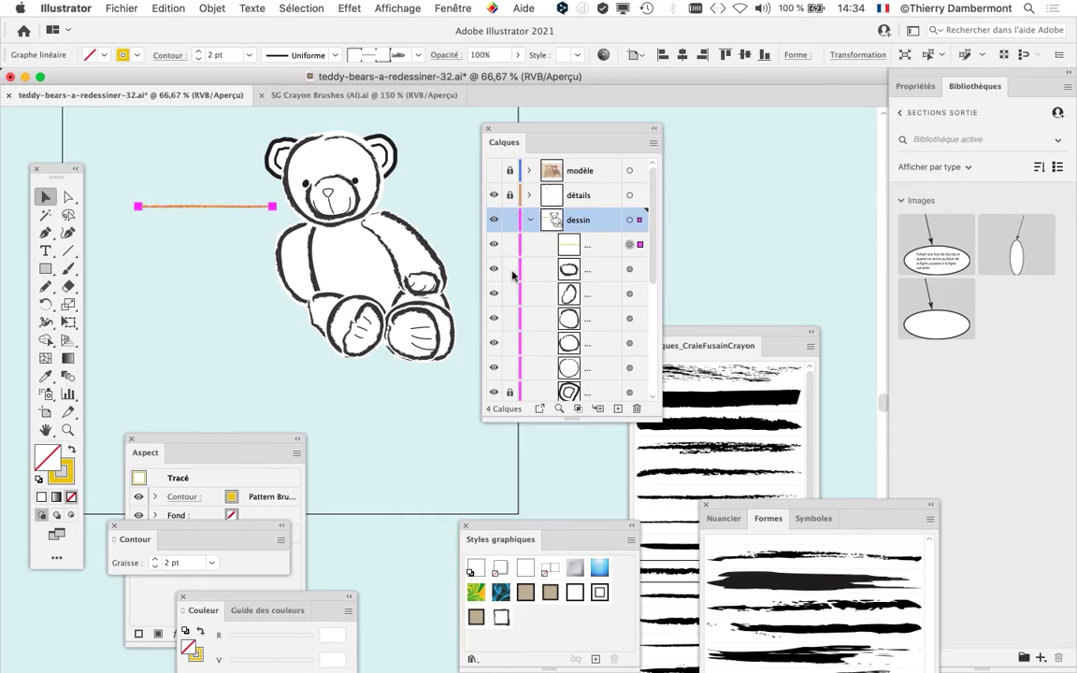
# Step: Move the layer list away from the bear and select all unlocked artwork in the drawing
pyautogui.moveTo(509, 132); pyautogui.dragTo(626, 139)
pyautogui.scroll(1, 359, 217)
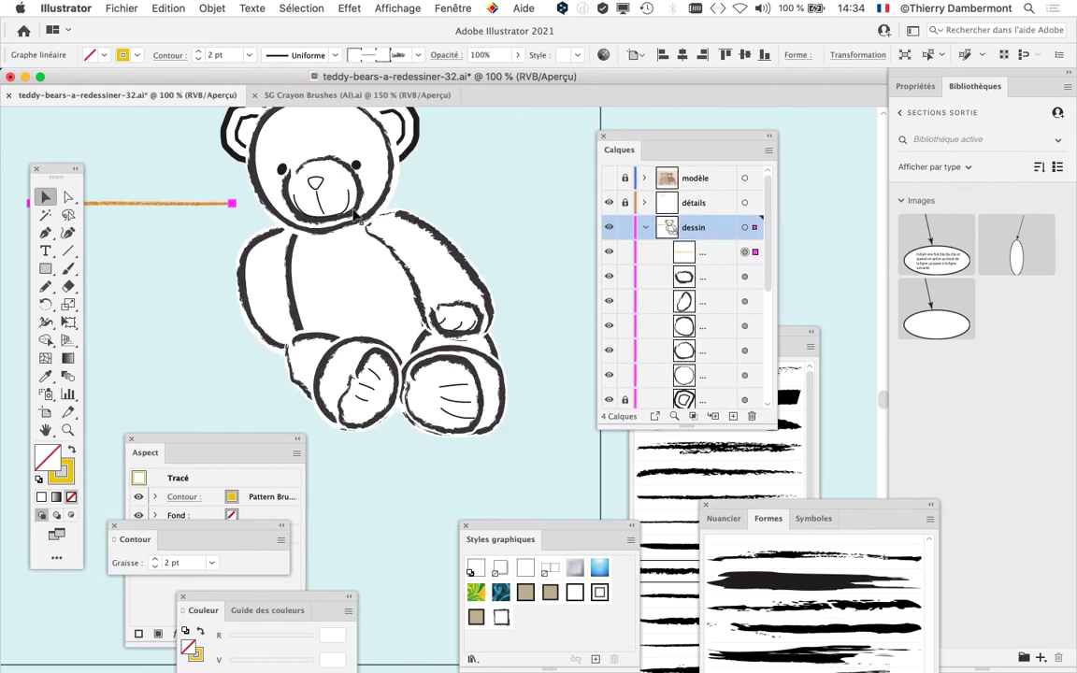
pyautogui.moveTo(348, 253); pyautogui.dragTo(380, 313)
pyautogui.scroll(1, 381, 314)
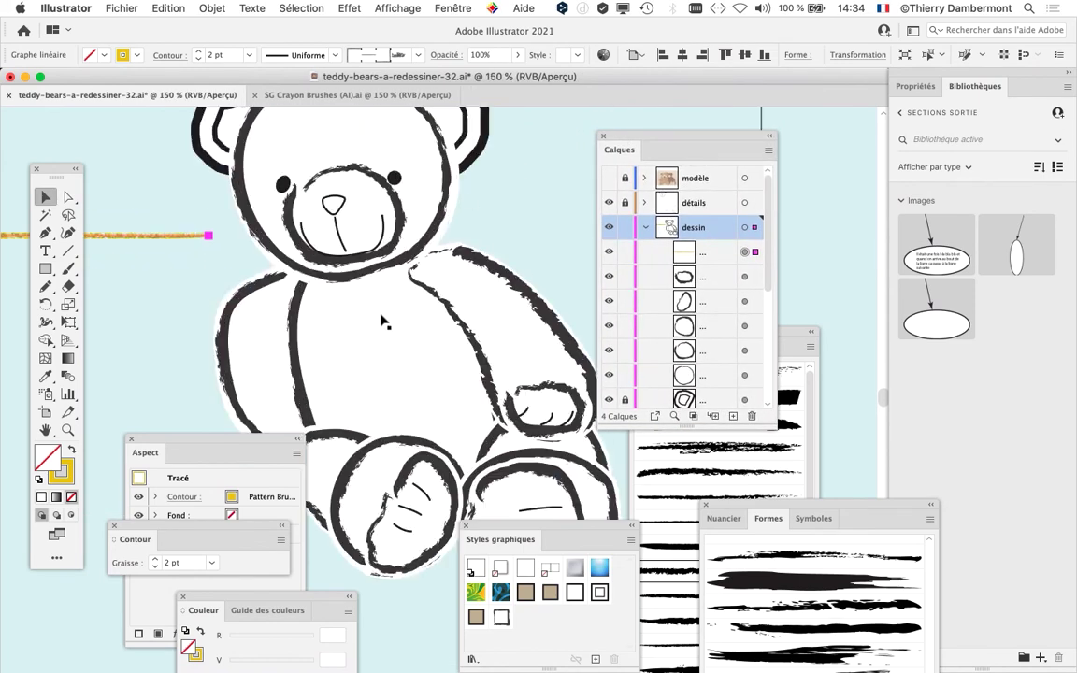
pyautogui.press('super+a')
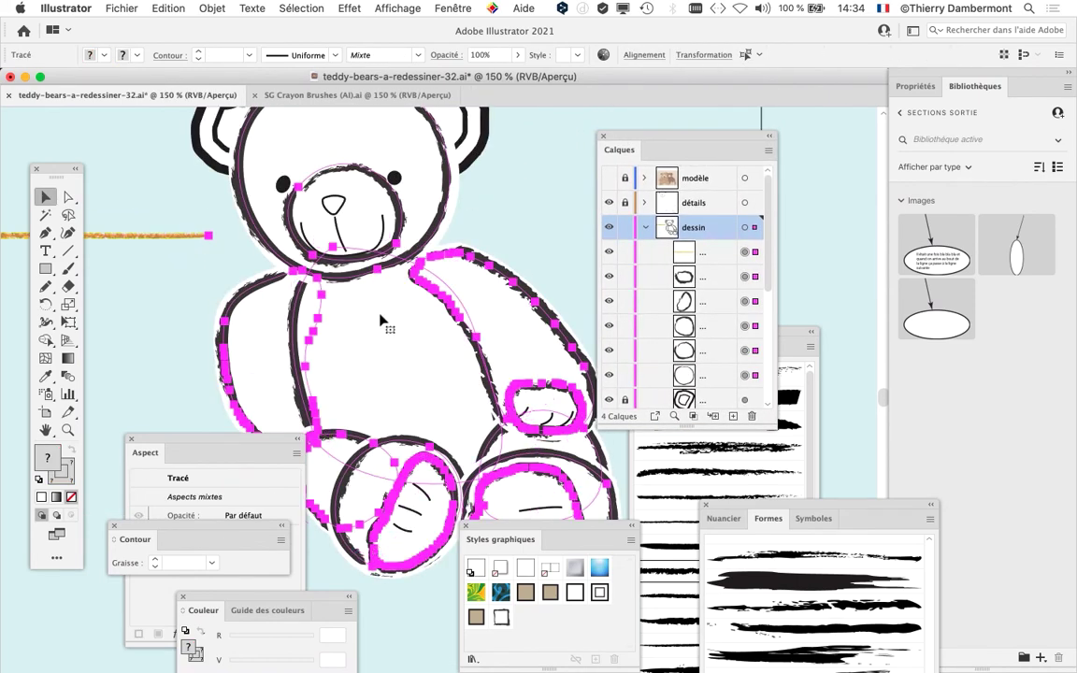
# Step: Clear the view around the bear and apply the imported Pattern Brush 5 from the Formes list to the selected outlines
pyautogui.scroll(-1, 381, 320)
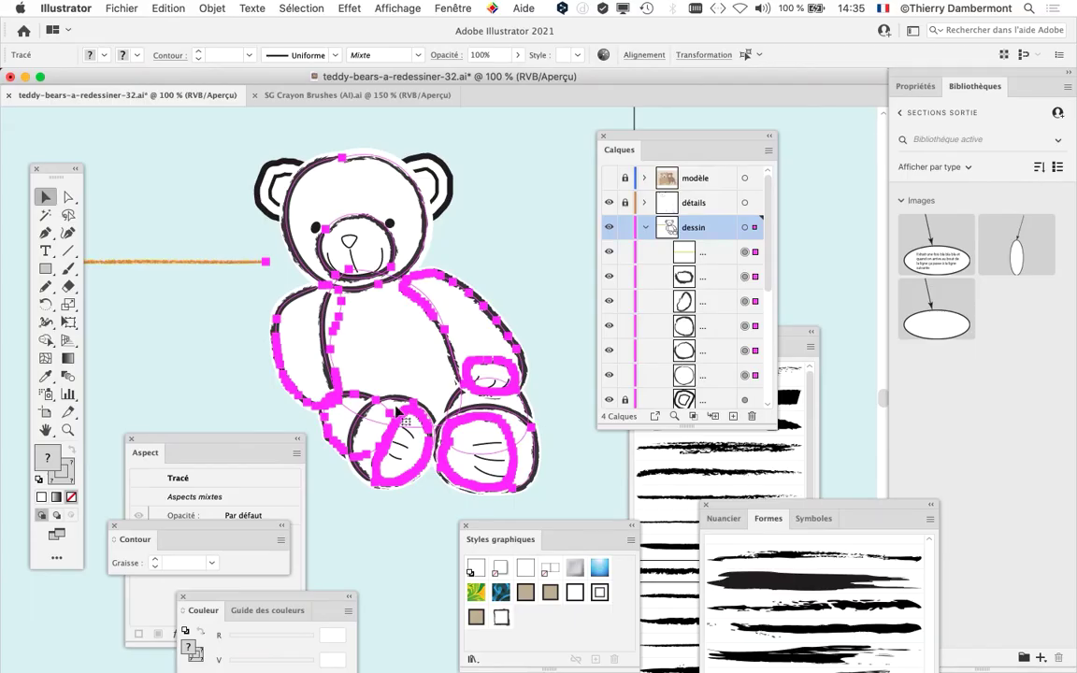
pyautogui.moveTo(620, 138); pyautogui.dragTo(705, 127)
pyautogui.moveTo(472, 245); pyautogui.dragTo(429, 214)
pyautogui.moveTo(717, 514)
pyautogui.mouseDown()
pyautogui.moveTo(533, 164)
pyautogui.moveTo(560, 38)
pyautogui.mouseUp()
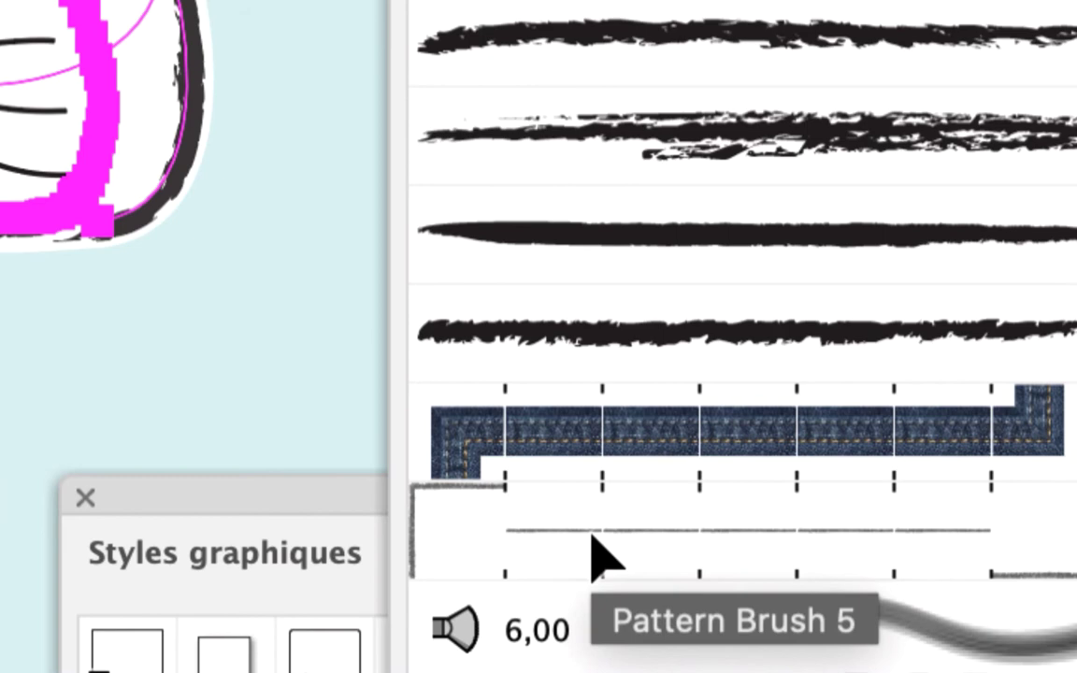
pyautogui.click(592, 542)
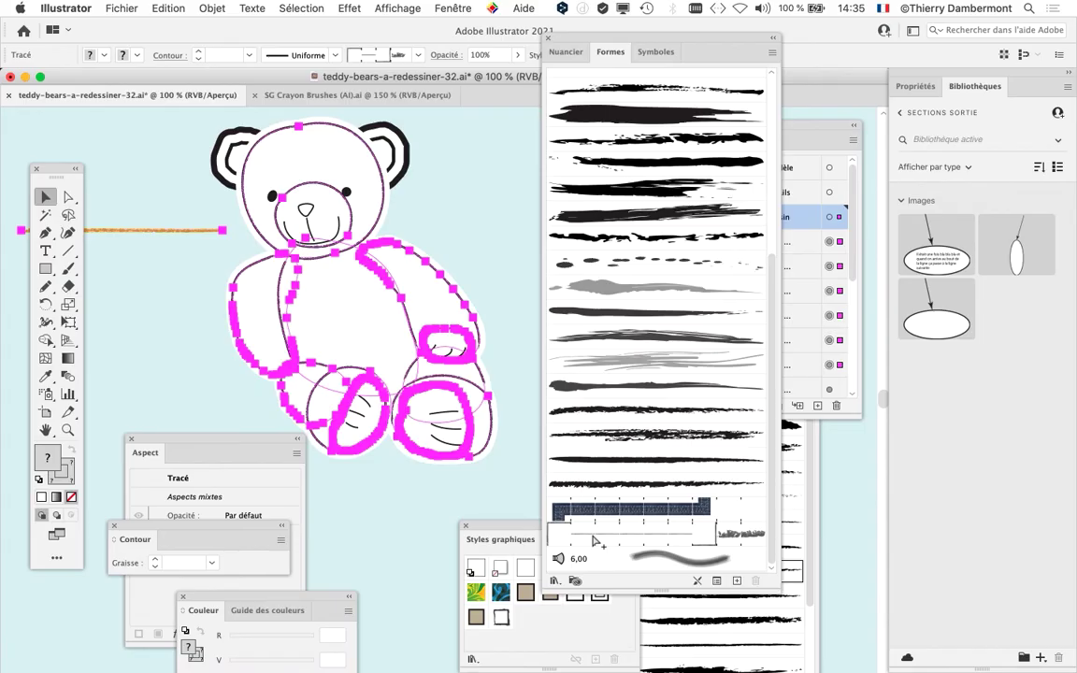
# Step: Examine the two-tone crayon texture of the yellow reference stroke beside the bear at up to 1600 %
pyautogui.scroll(2, 385, 356)
pyautogui.scroll(2, 438, 352)
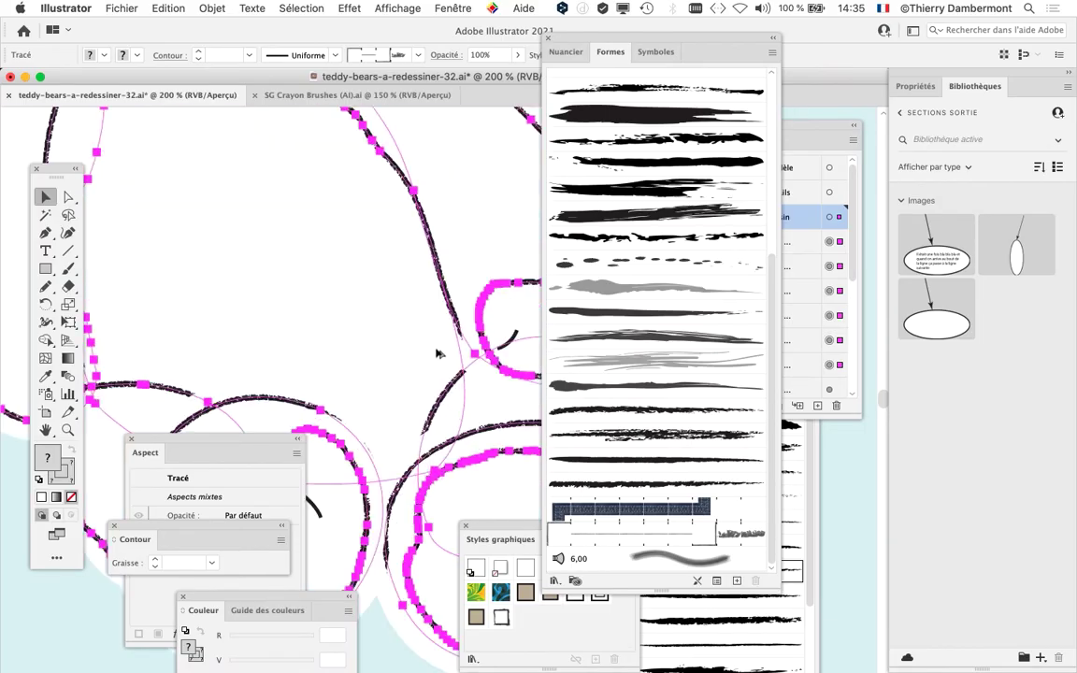
pyautogui.scroll(1, 438, 352)
pyautogui.moveTo(107, 225)
pyautogui.mouseDown()
pyautogui.moveTo(396, 356)
pyautogui.moveTo(467, 372)
pyautogui.mouseUp()
pyautogui.moveTo(117, 281)
pyautogui.mouseDown()
pyautogui.moveTo(245, 315)
pyautogui.moveTo(449, 327)
pyautogui.mouseUp()
pyautogui.moveTo(178, 273); pyautogui.dragTo(260, 282)
pyautogui.scroll(-3, 260, 281)
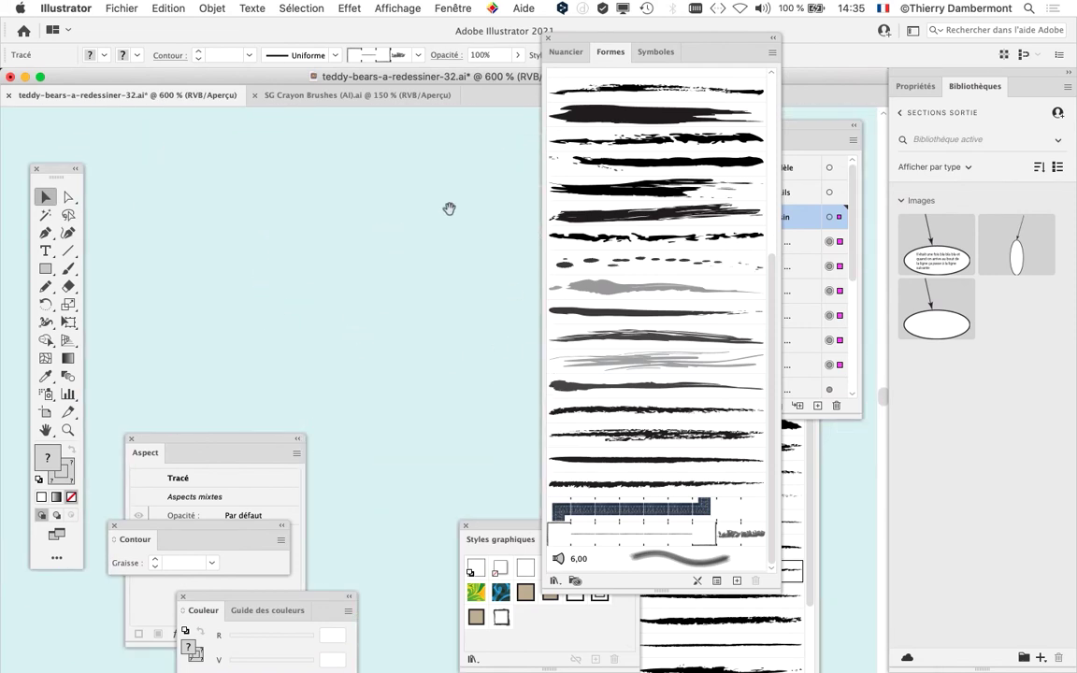
pyautogui.scroll(6, 380, 193)
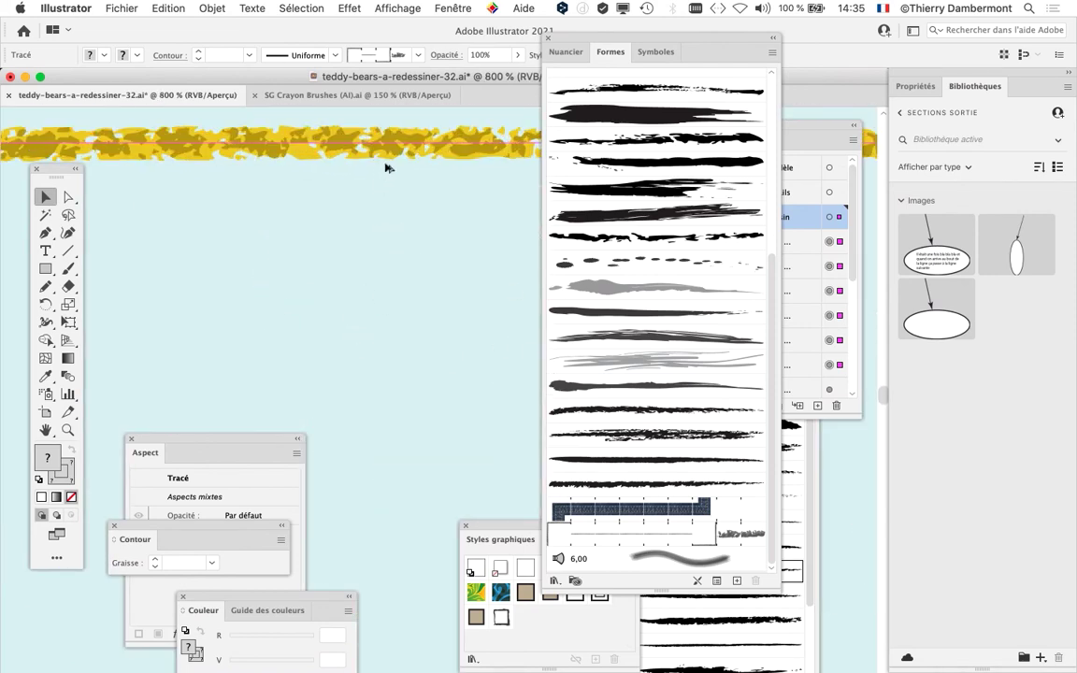
pyautogui.moveTo(391, 241); pyautogui.dragTo(377, 385)
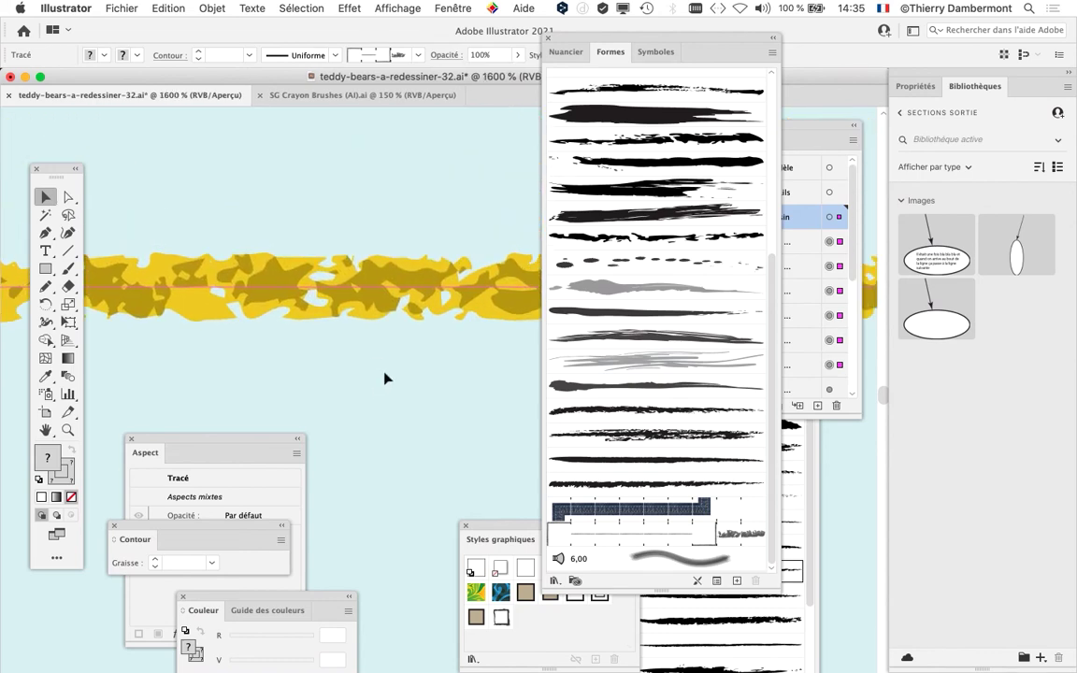
pyautogui.scroll(-6, 389, 375)
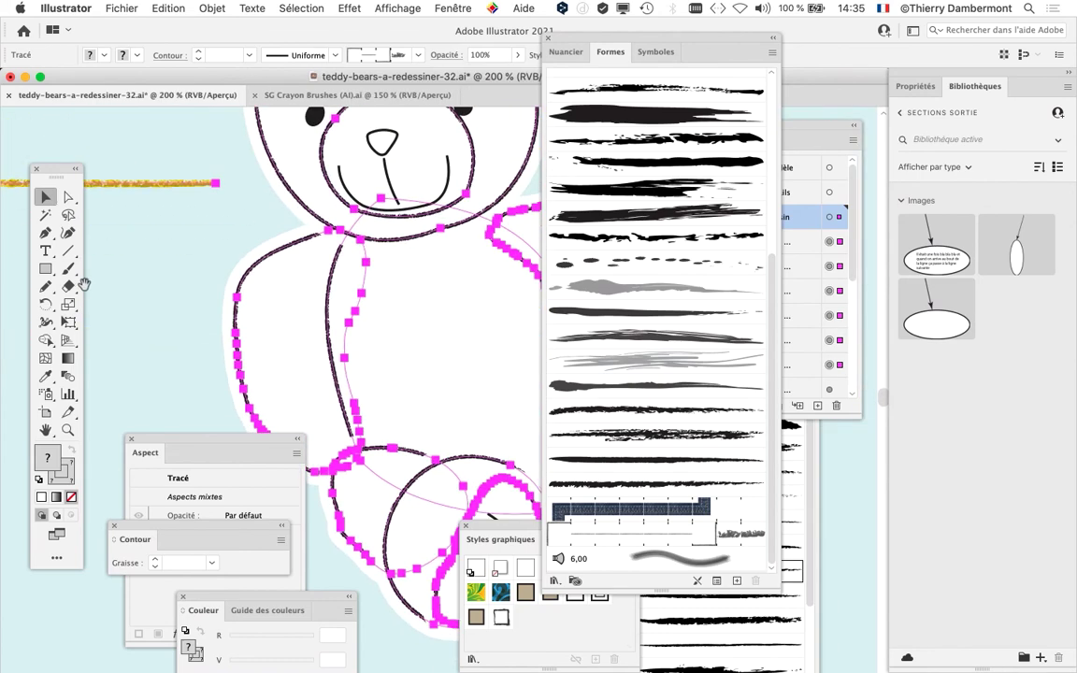
# Step: Examine the black crayon texture on the bear's body outline at up to 12750 %, and return the drawing to 100 %
pyautogui.scroll(8, 243, 306)
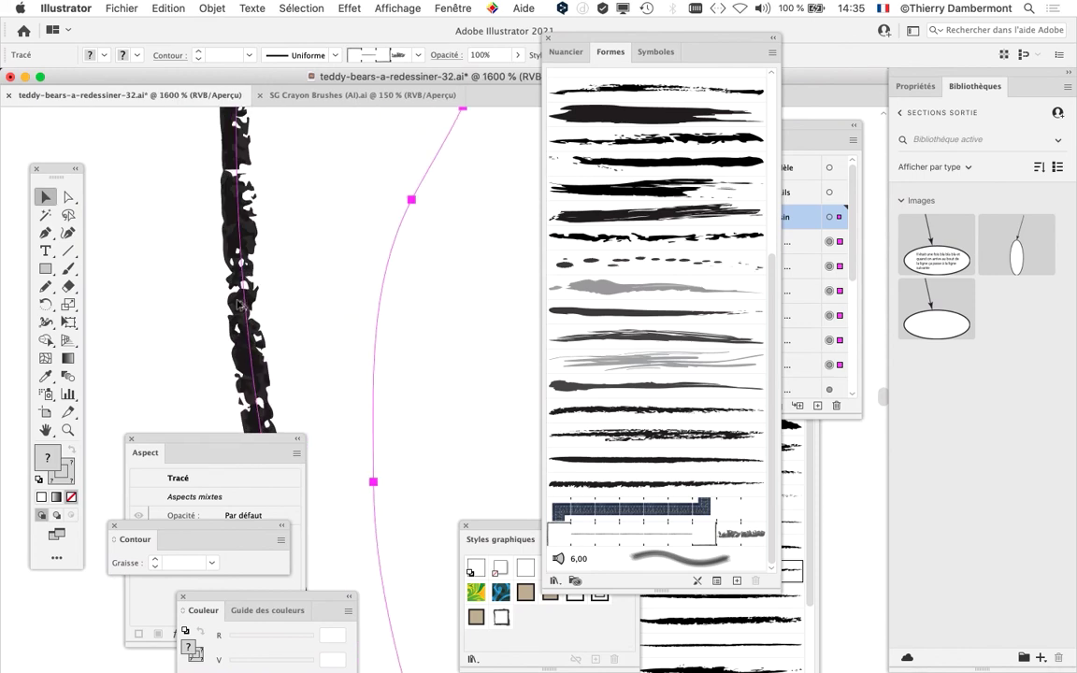
pyautogui.scroll(-3, 241, 306)
pyautogui.scroll(5, 222, 280)
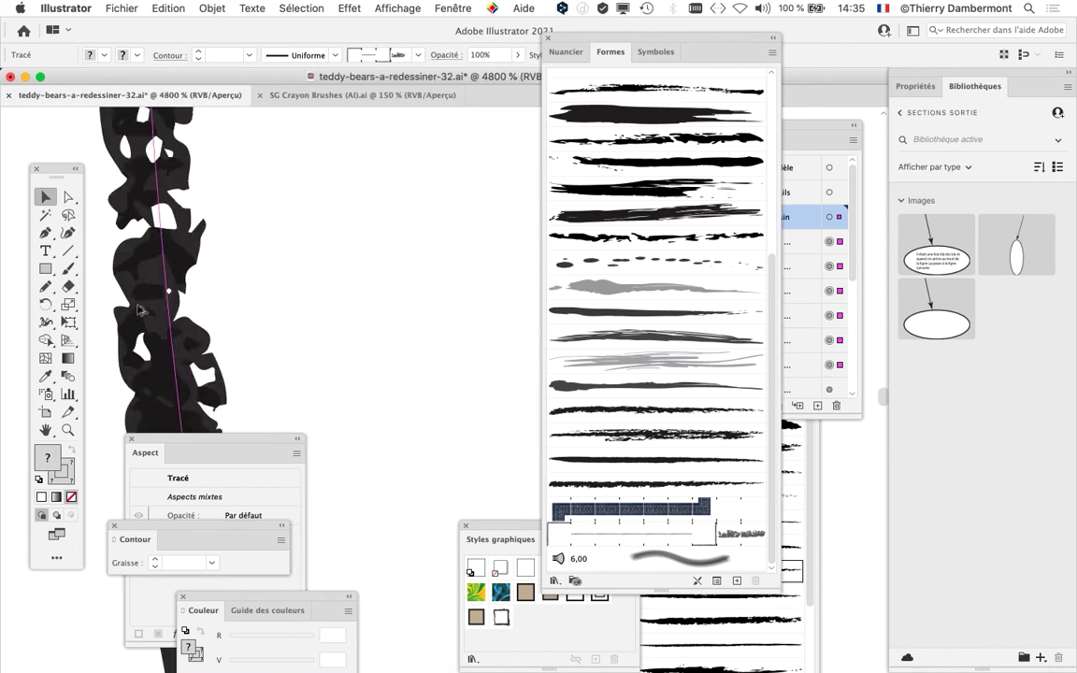
pyautogui.scroll(2, 133, 271)
pyautogui.moveTo(125, 288); pyautogui.dragTo(409, 296)
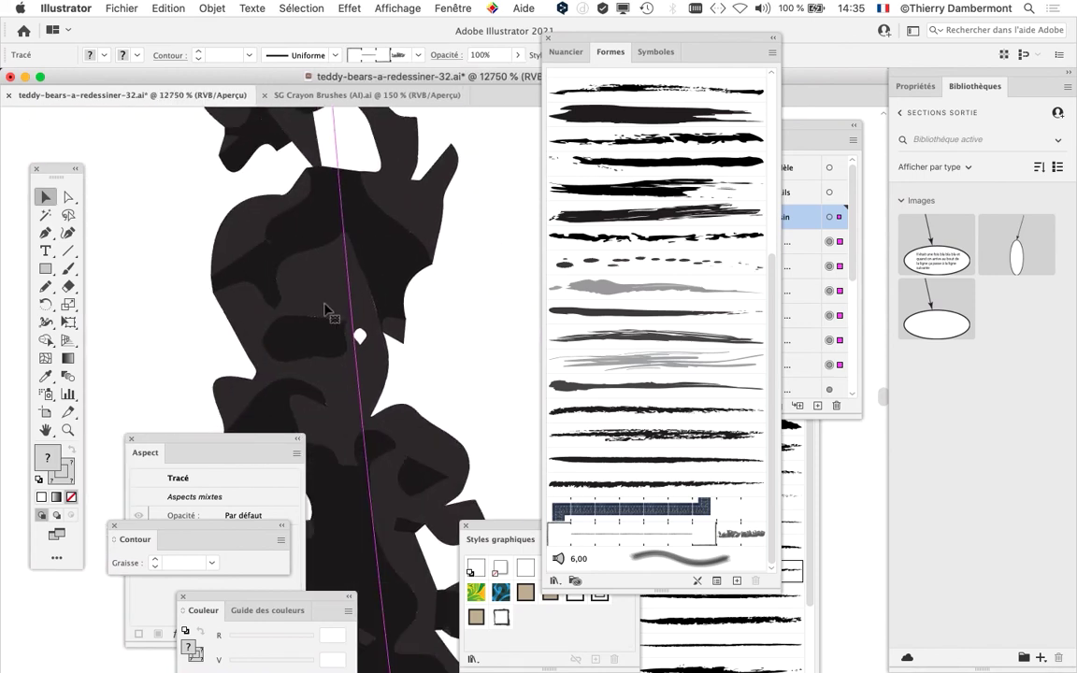
pyautogui.scroll(-8, 292, 292)
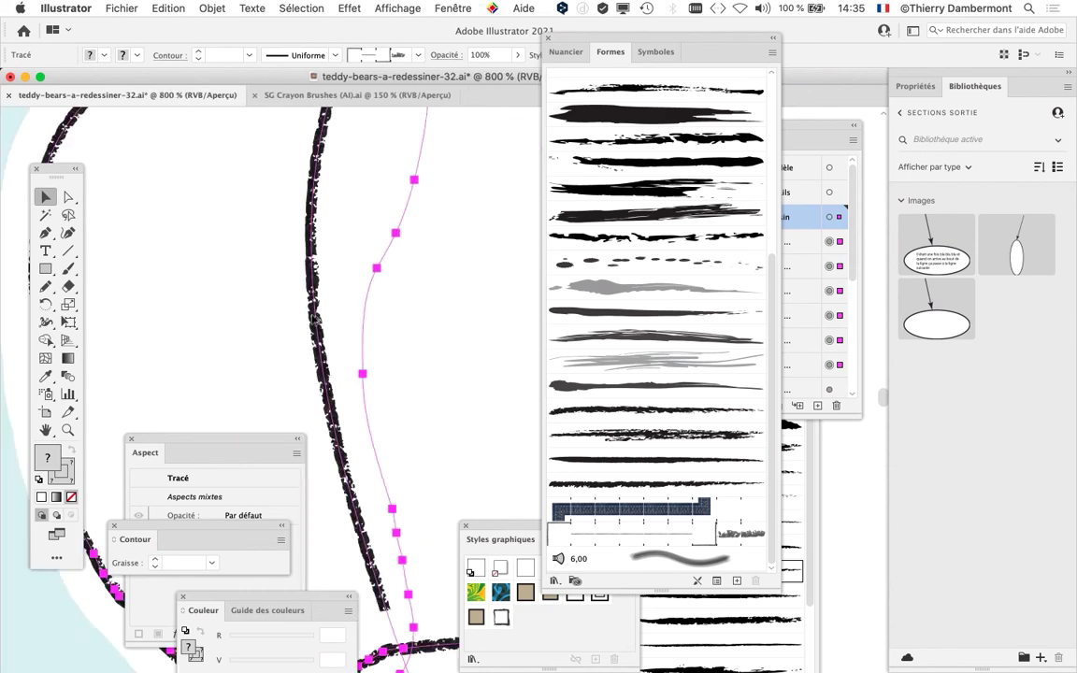
pyautogui.scroll(-2, 316, 321)
pyautogui.moveTo(383, 344); pyautogui.dragTo(265, 349)
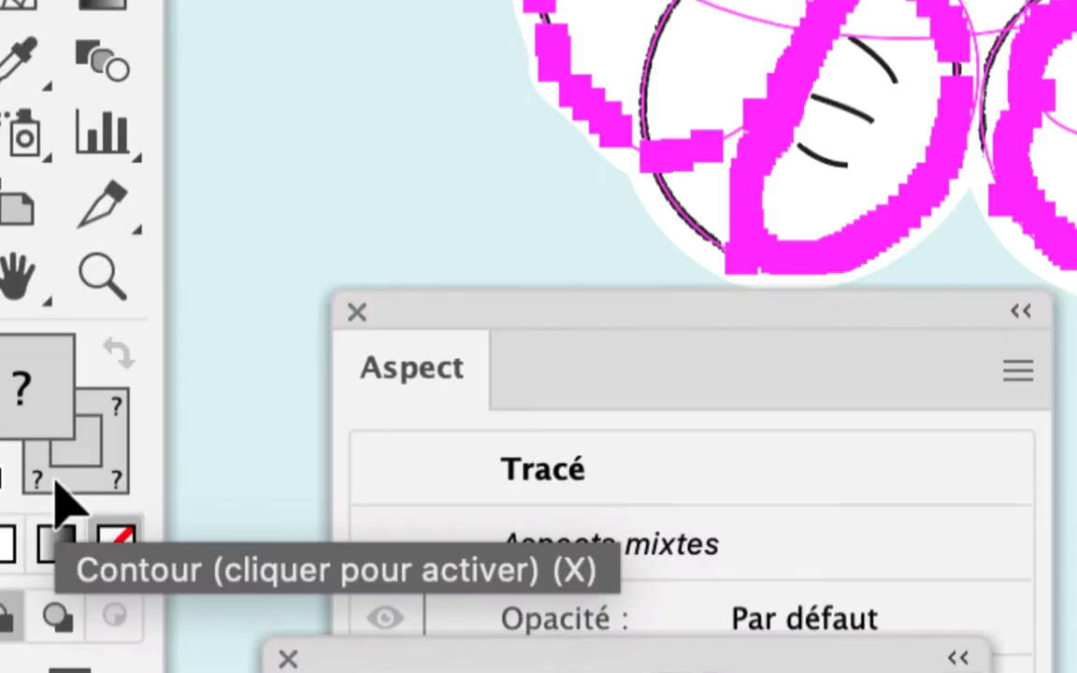
# Step: Make the stroke colour active for the selected outlines, close the Aspect panel and show the Nuancier swatches
pyautogui.click(56, 486)
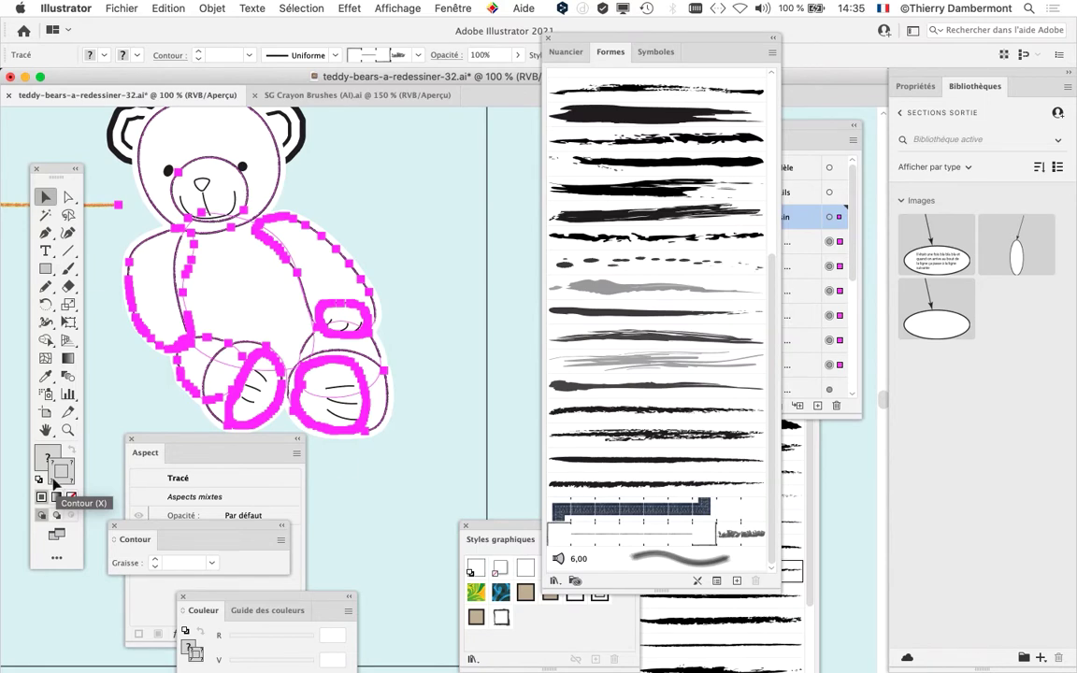
pyautogui.click(234, 480)
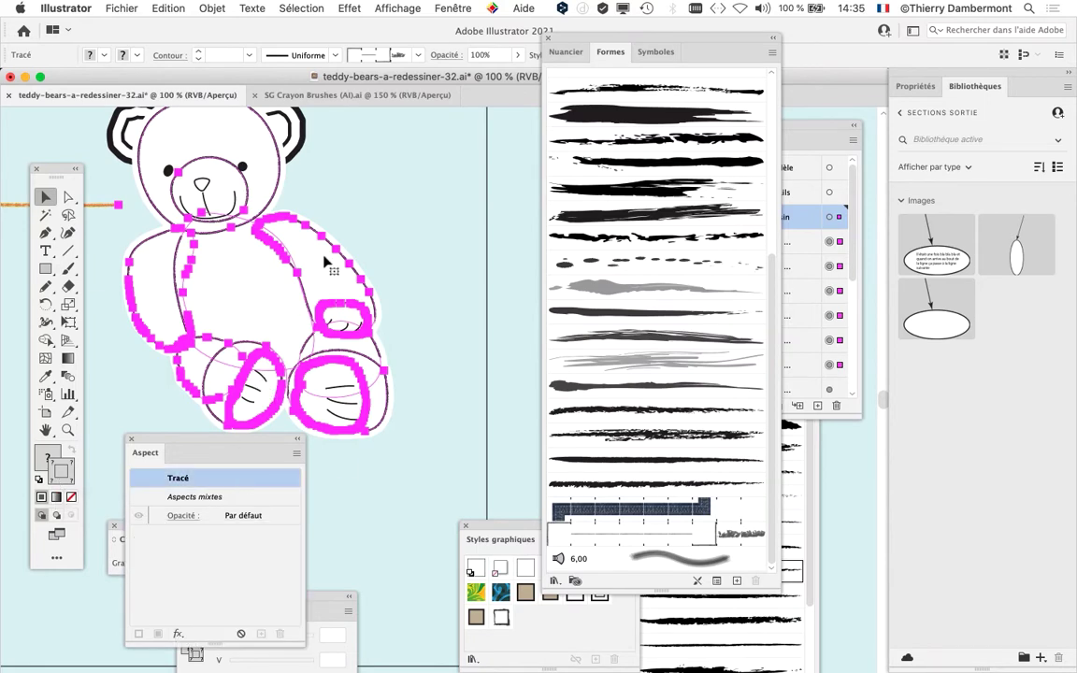
pyautogui.click(132, 439)
pyautogui.click(455, 7)
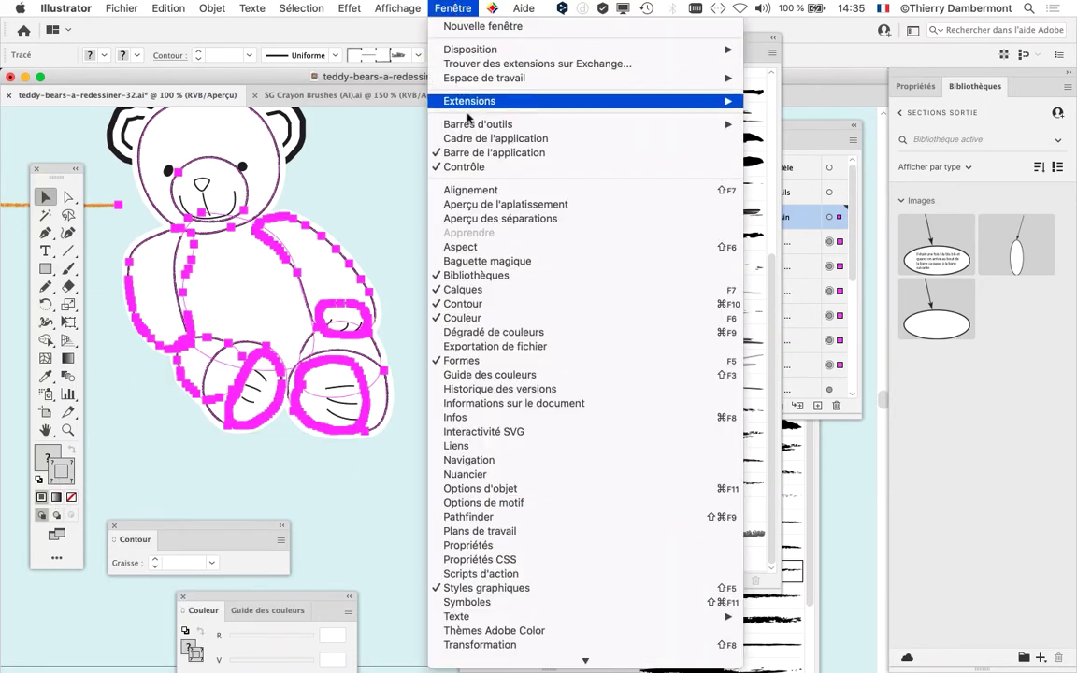
pyautogui.click(490, 476)
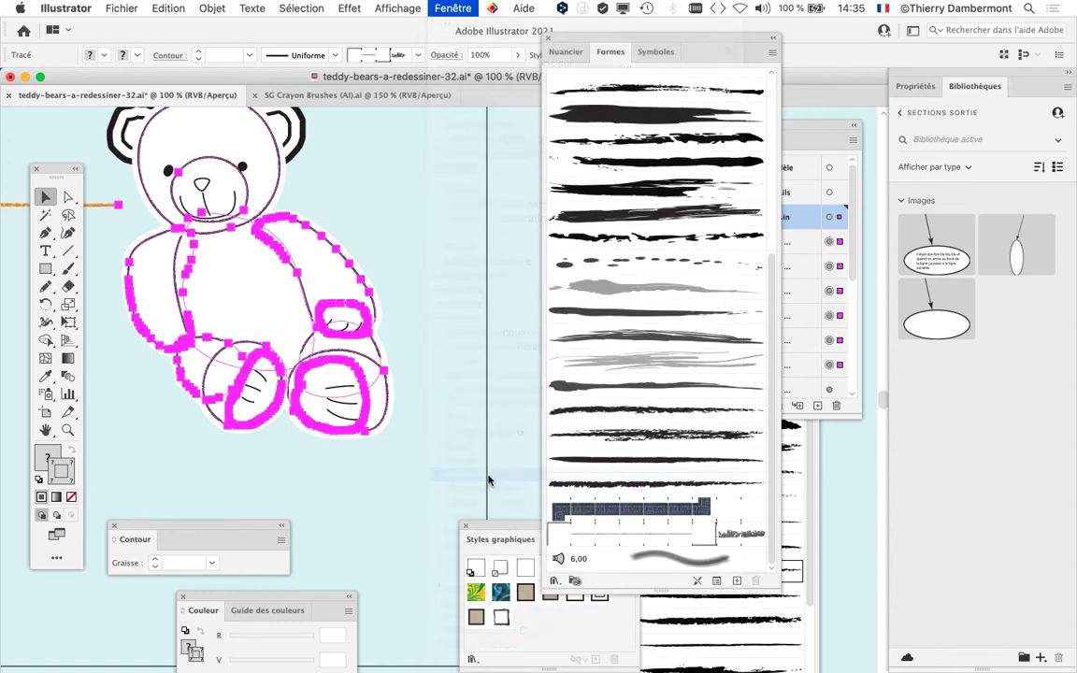
# Step: Try the orange C=0 M=50 J=100 N=0, light green and magenta R=255 V=0 B=255 swatches on the selected outlines
pyautogui.click(620, 129)
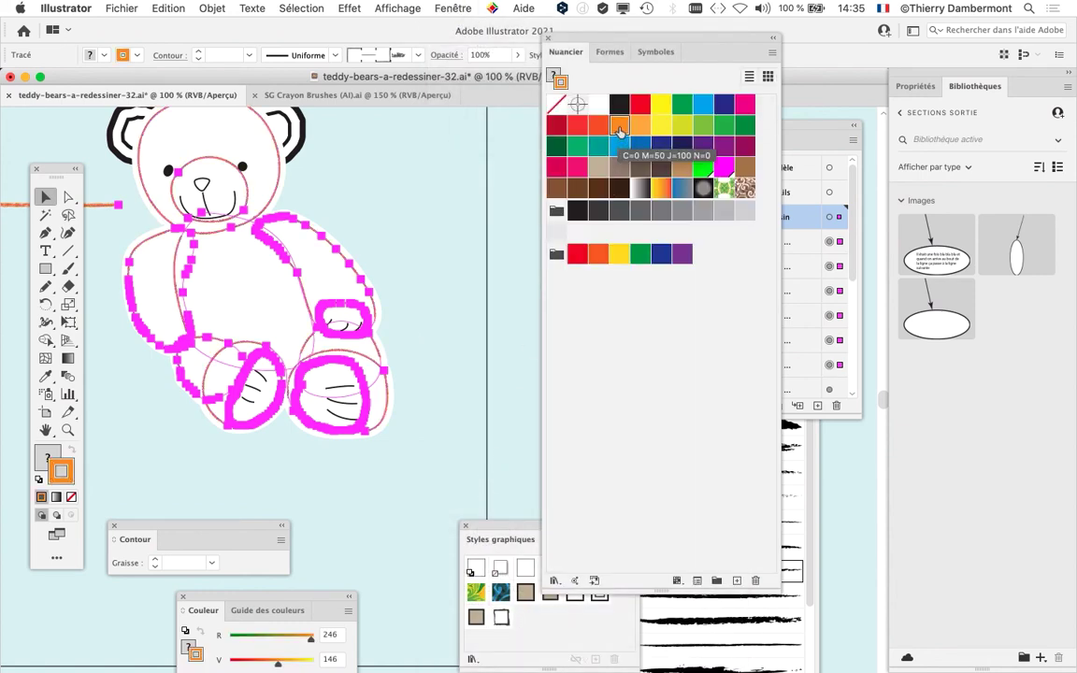
pyautogui.scroll(6, 358, 313)
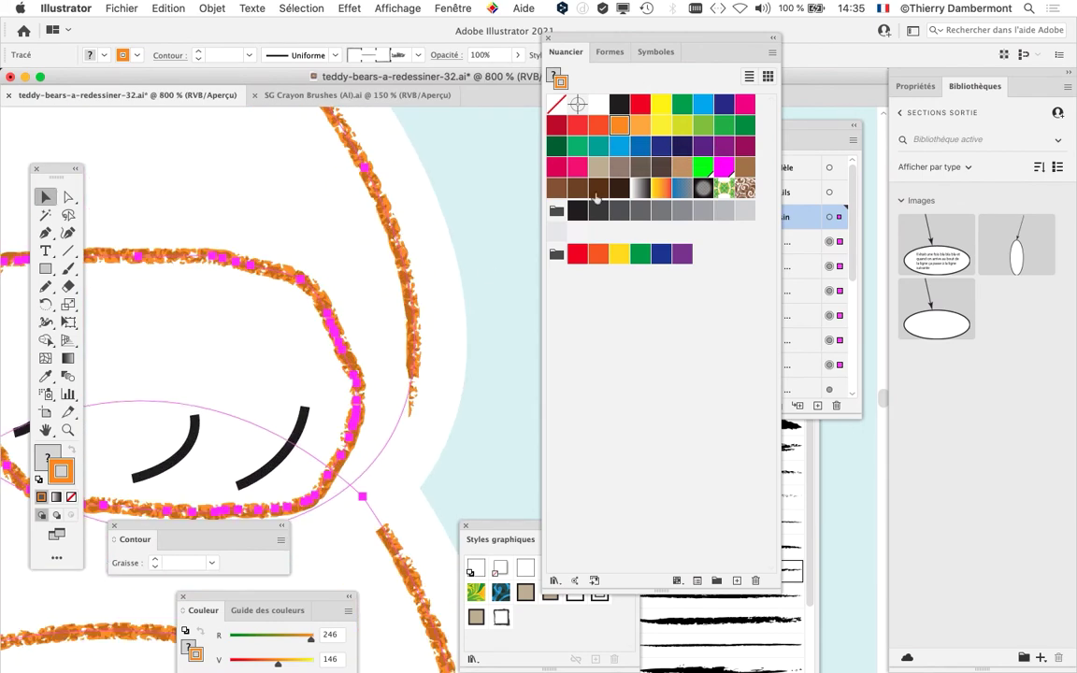
pyautogui.click(704, 129)
pyautogui.scroll(-1, 463, 335)
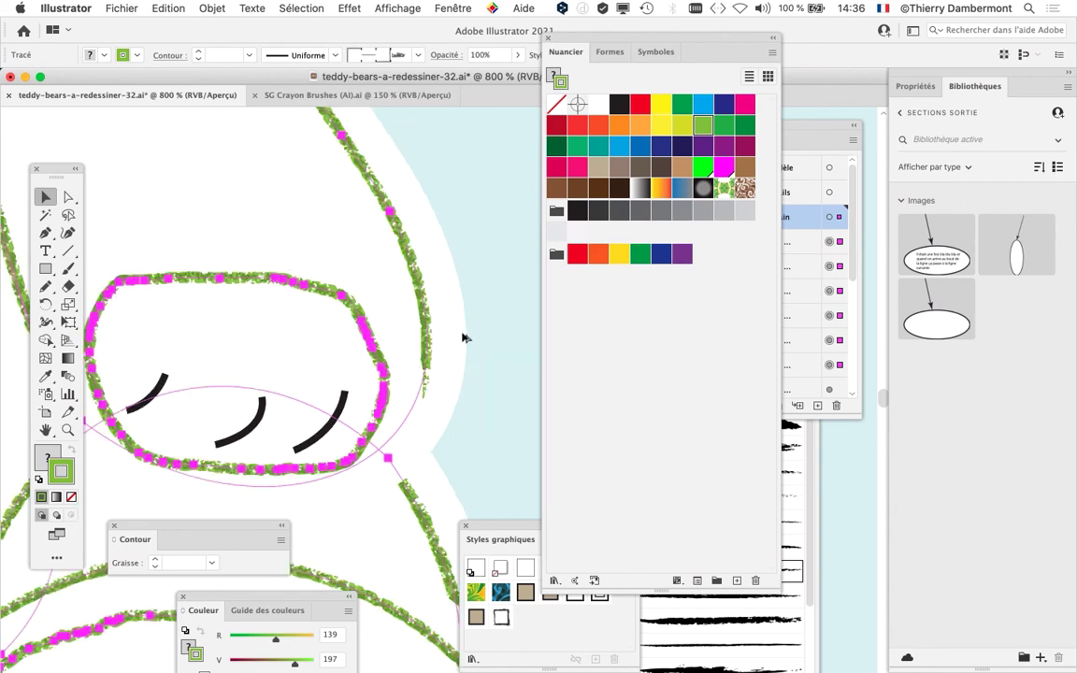
pyautogui.scroll(-2, 465, 338)
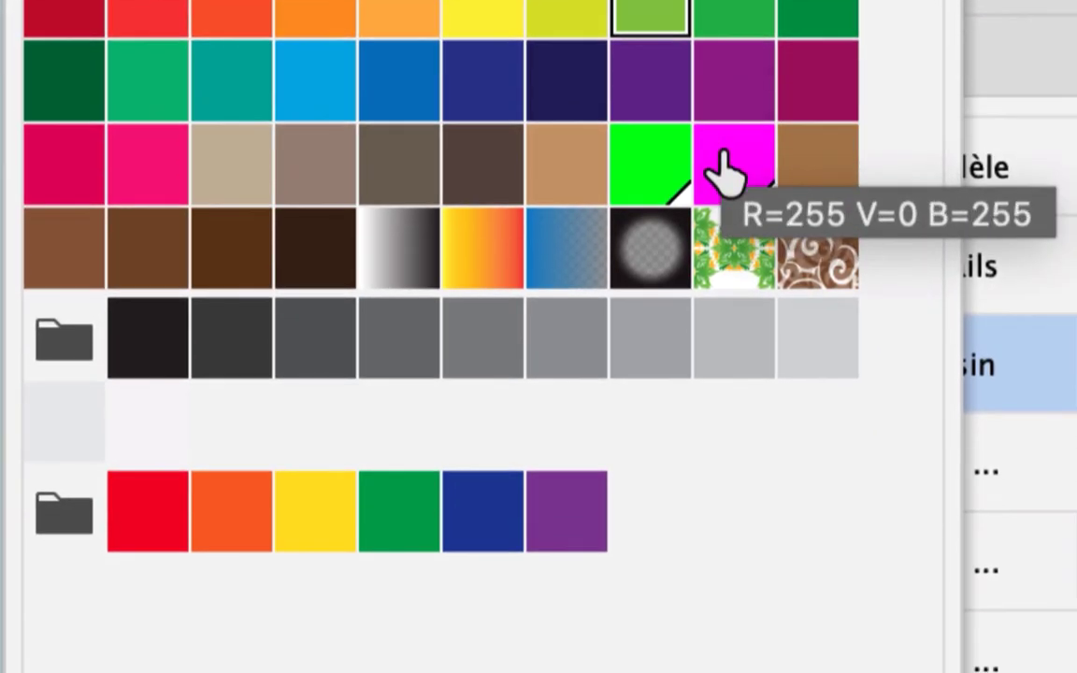
pyautogui.click(720, 173)
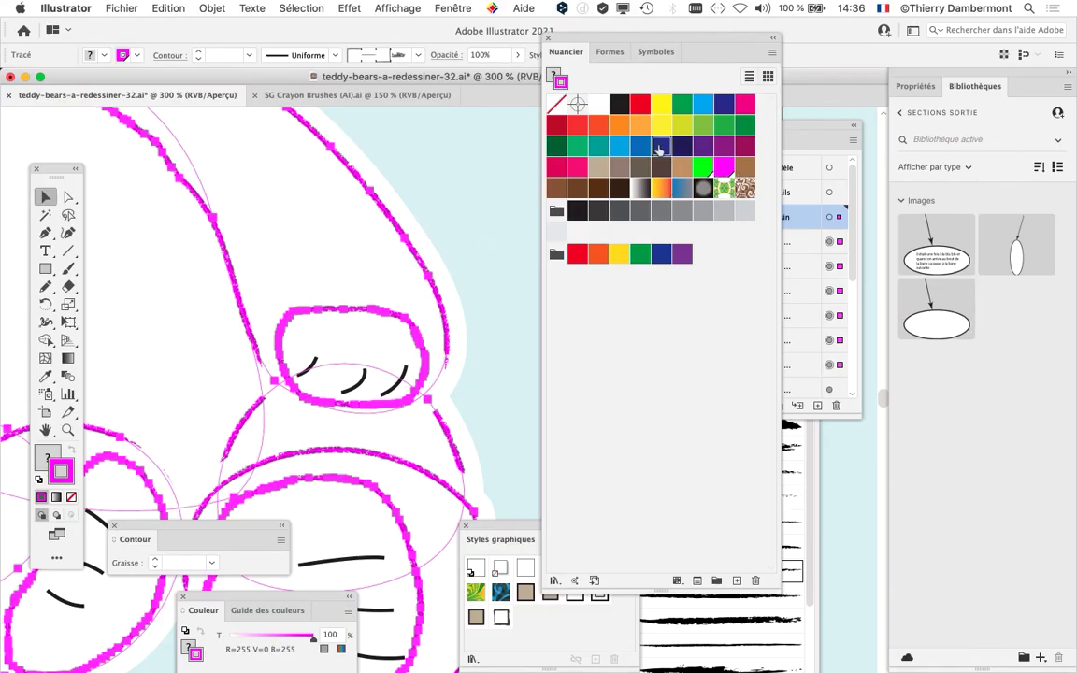
# Step: Colour the strokes of the selected outlines with the dark blue swatch and inspect the crayon texture at 2400 %
pyautogui.click(659, 148)
pyautogui.scroll(6, 434, 264)
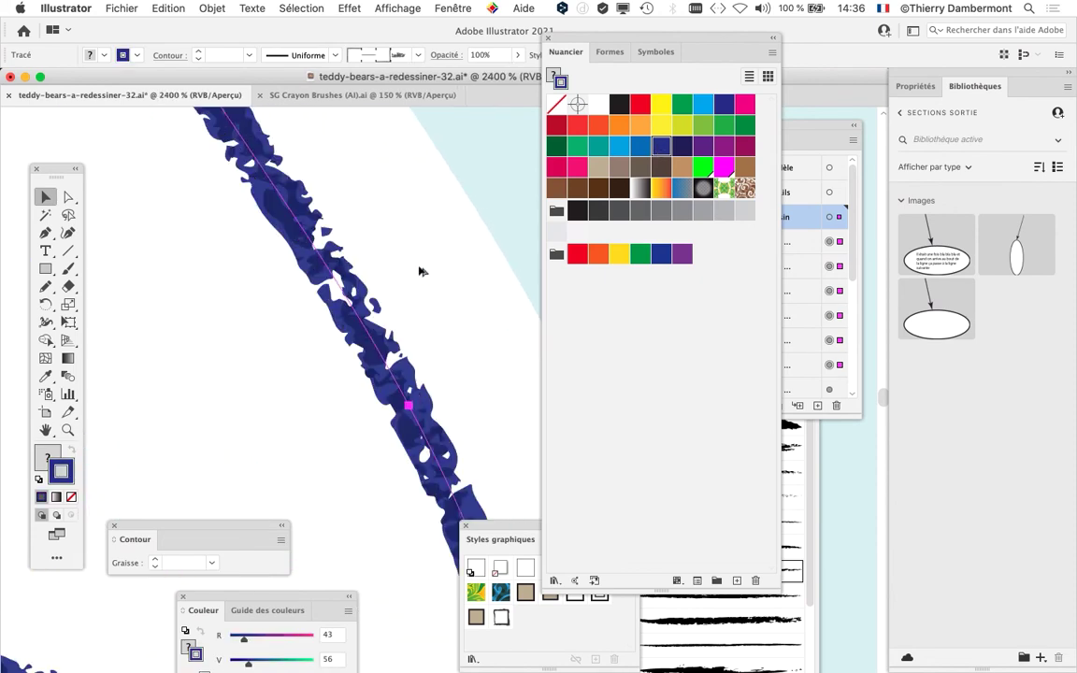
# Step: Recolour the strokes of the selected outlines with the medium green R=41 V=180 swatch and return the drawing to 150 %
pyautogui.click(579, 148)
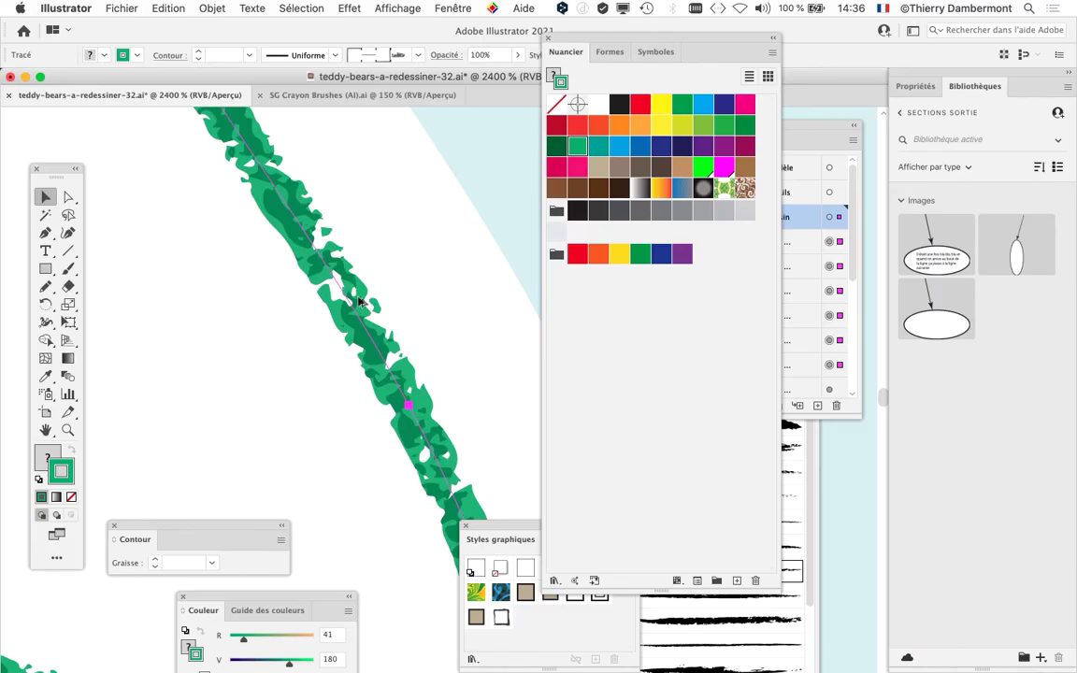
pyautogui.scroll(-6, 352, 300)
pyautogui.scroll(-2, 381, 302)
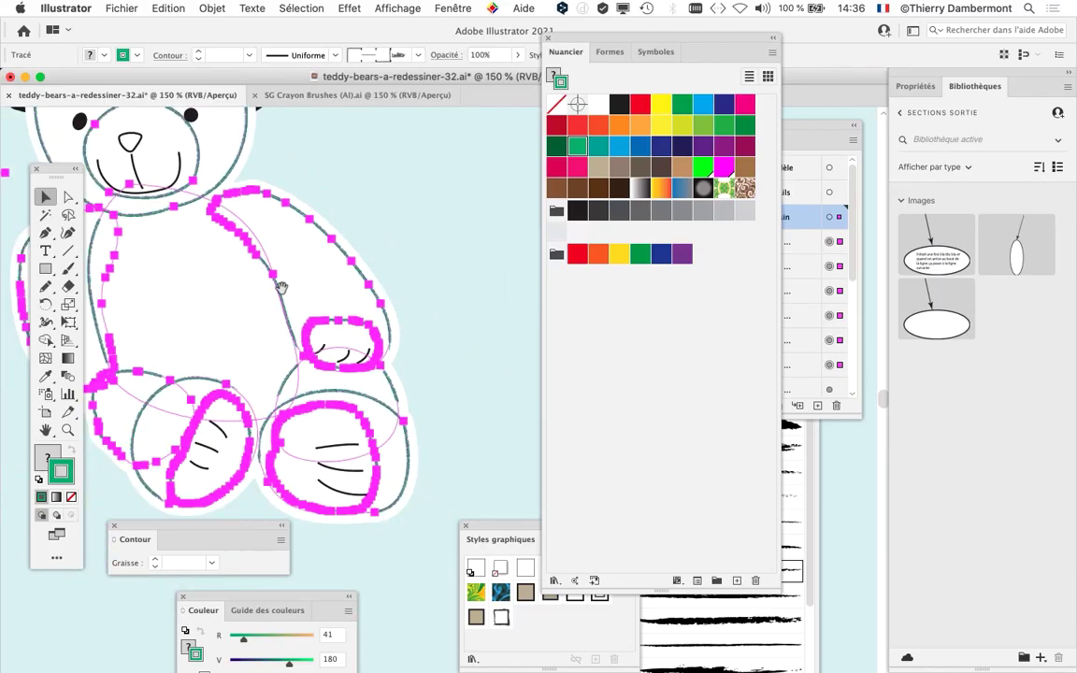
pyautogui.moveTo(282, 287); pyautogui.dragTo(376, 303)
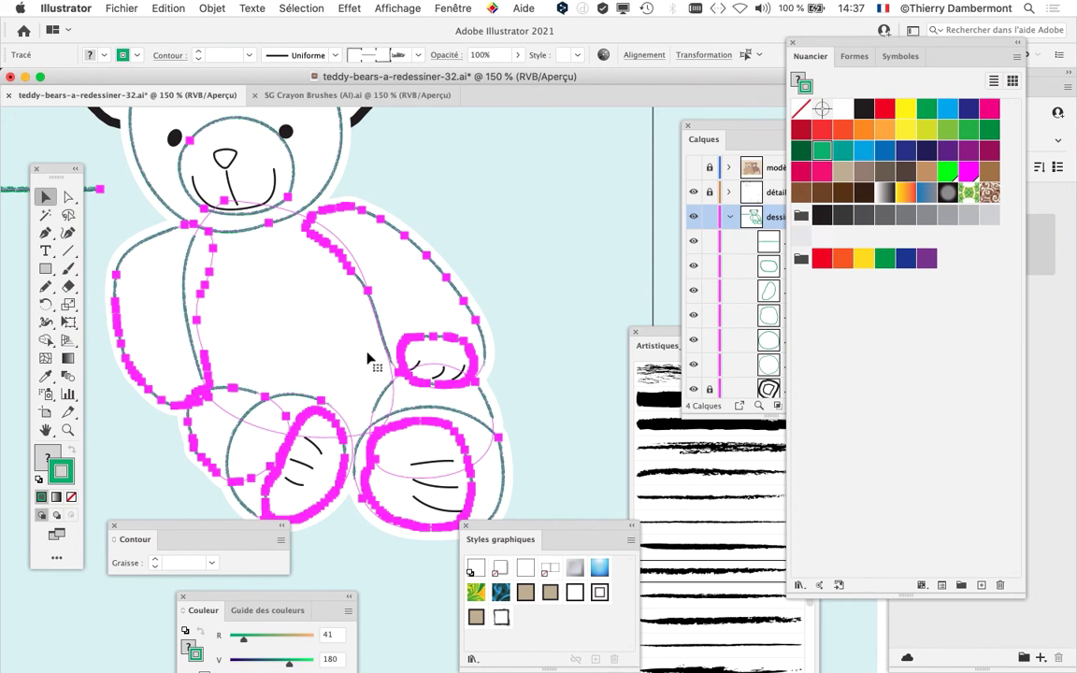
# Step: Check the automatic recovery save options in the Gestion des fichiers et presse-papiers preferences and close them
pyautogui.click(63, 7)
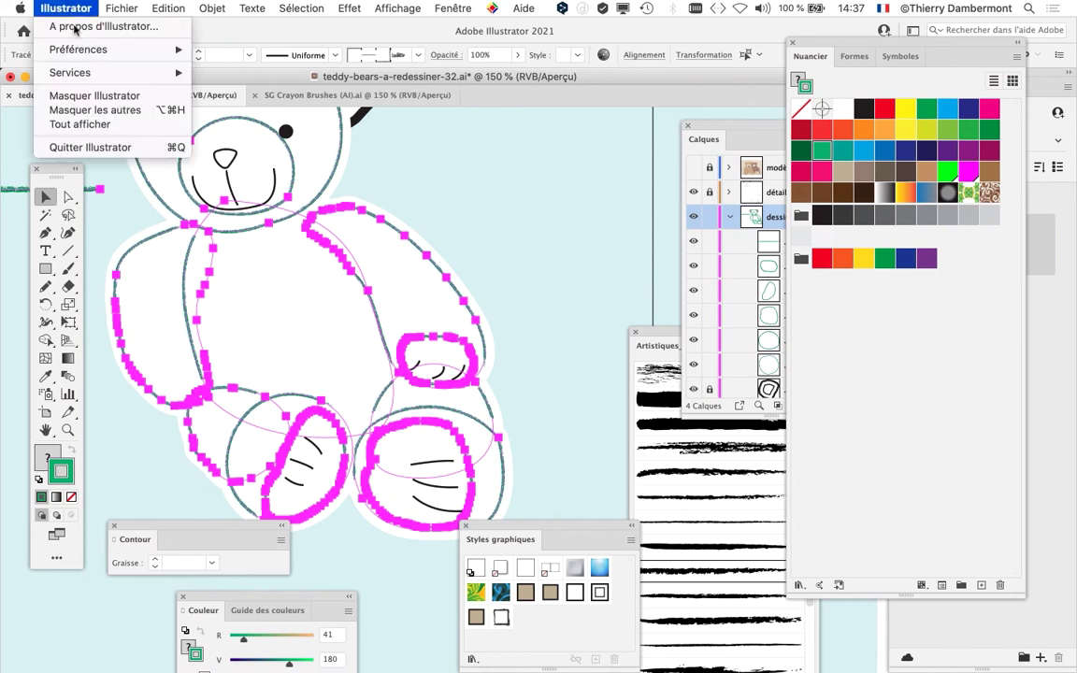
pyautogui.moveTo(79, 48)
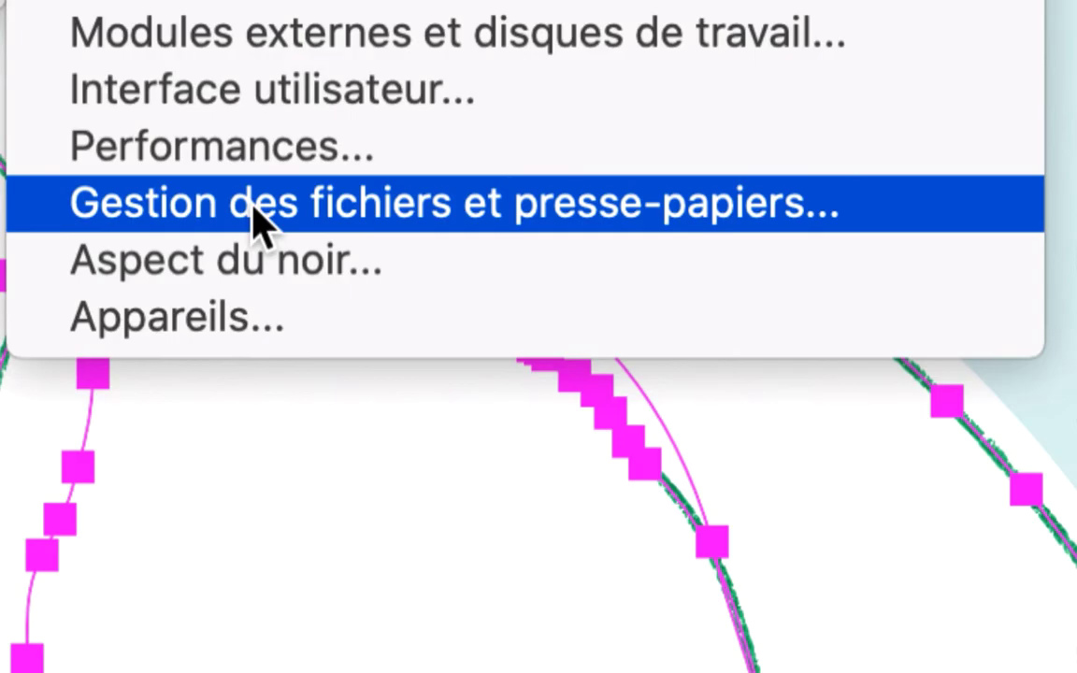
pyautogui.click(258, 220)
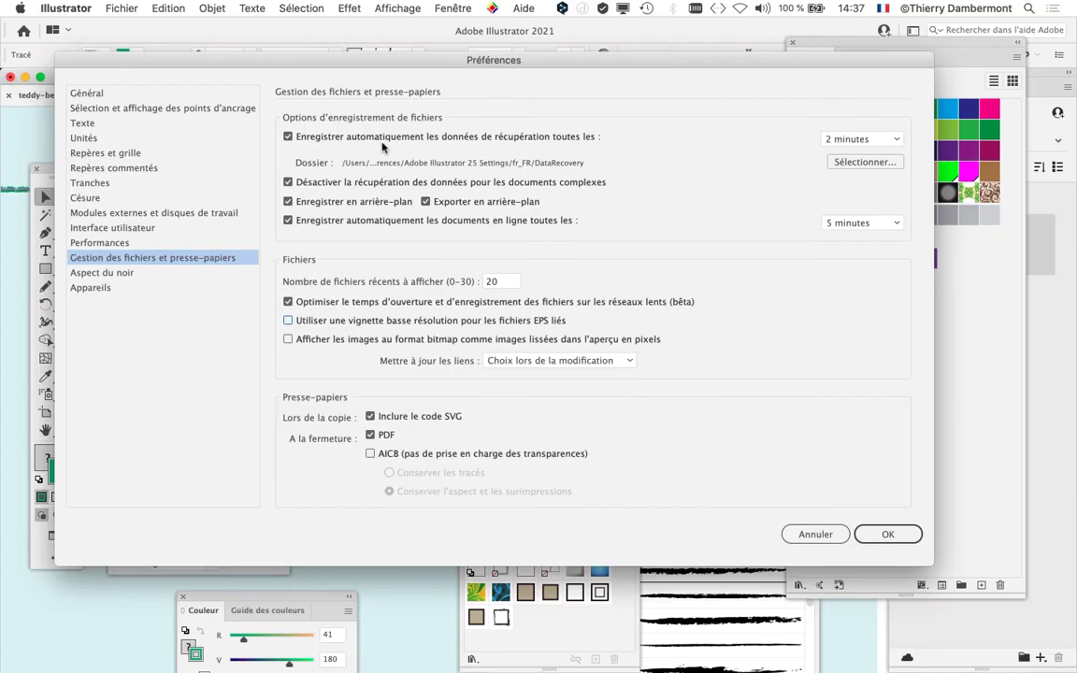
pyautogui.press('Return')
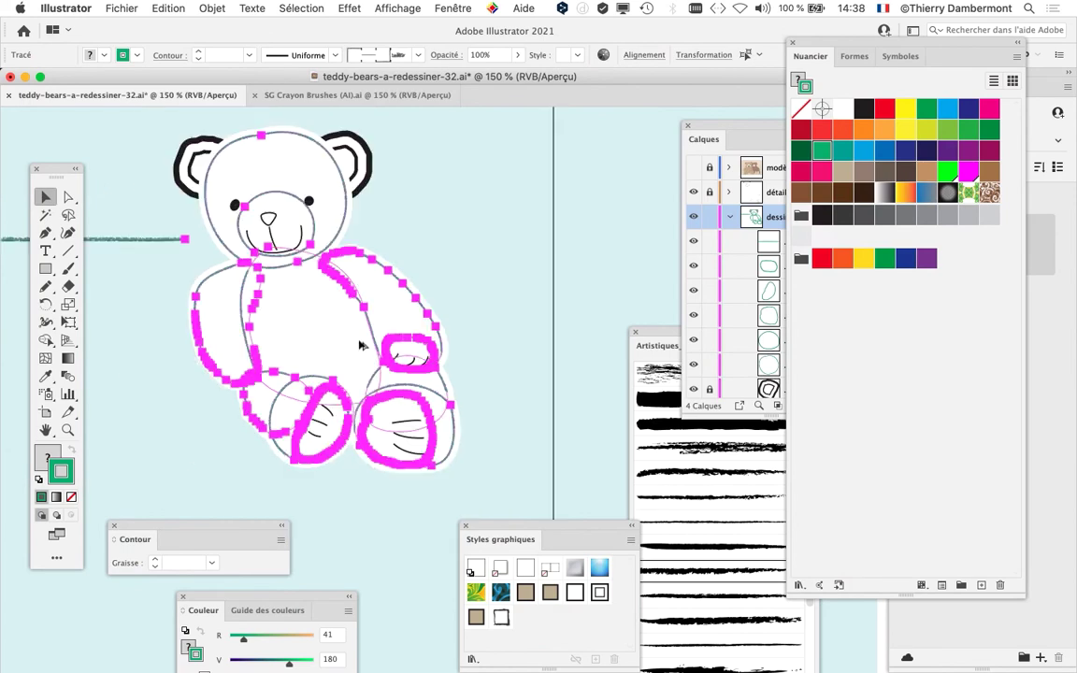
# Step: Redisplay the Contour panel, place it beside the bear and set the selected outlines' stroke weight to 1 pt
pyautogui.scroll(1, 361, 346)
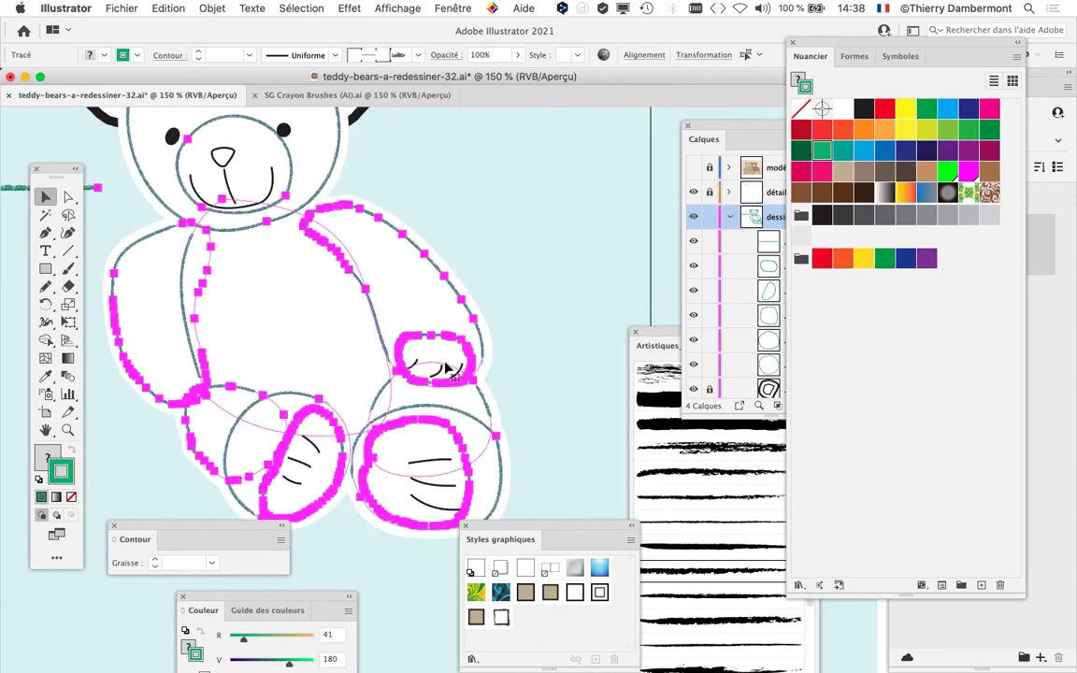
pyautogui.scroll(-5, 397, 351)
pyautogui.hscroll(5, 398, 350)
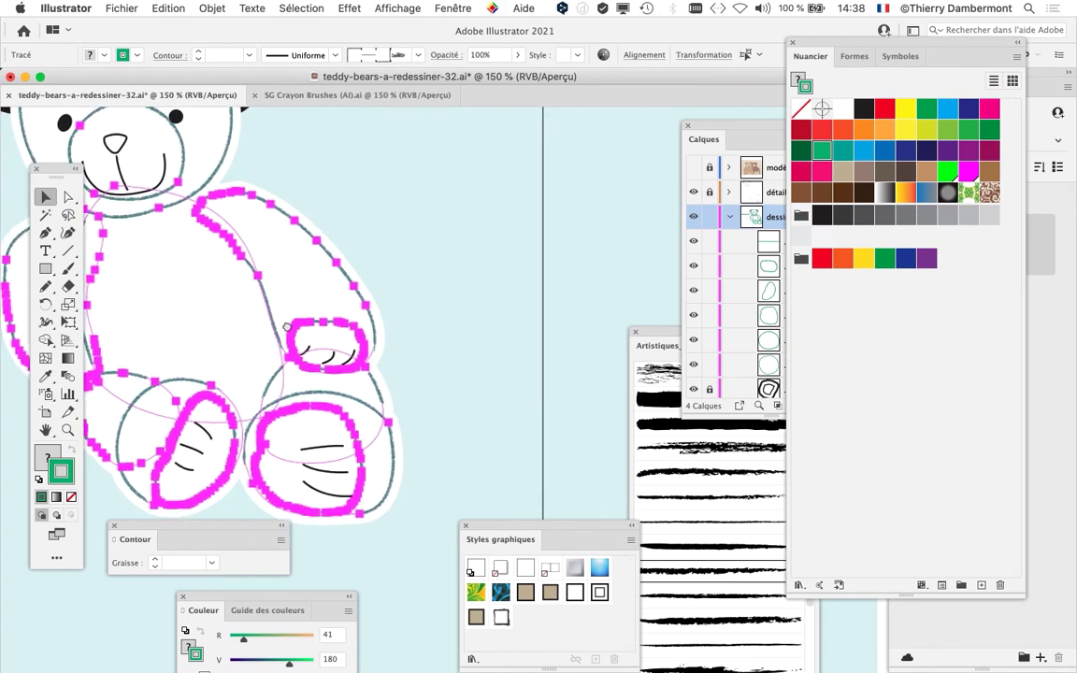
pyautogui.click(453, 7)
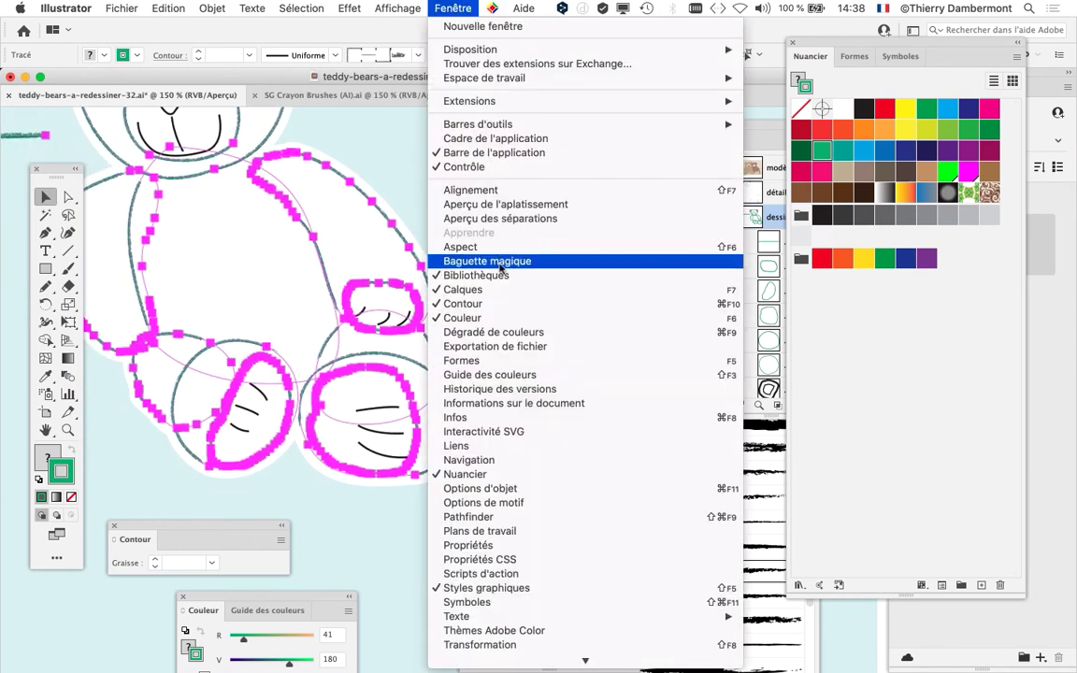
pyautogui.click(468, 304)
pyautogui.click(461, 8)
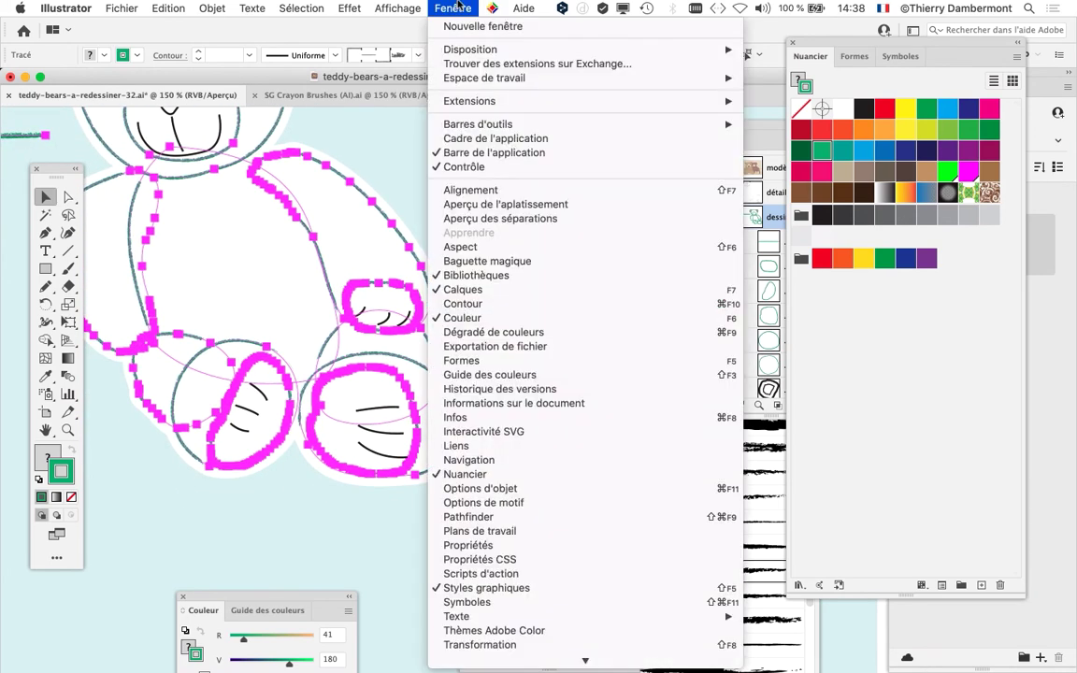
pyautogui.click(484, 304)
pyautogui.moveTo(184, 526); pyautogui.dragTo(558, 176)
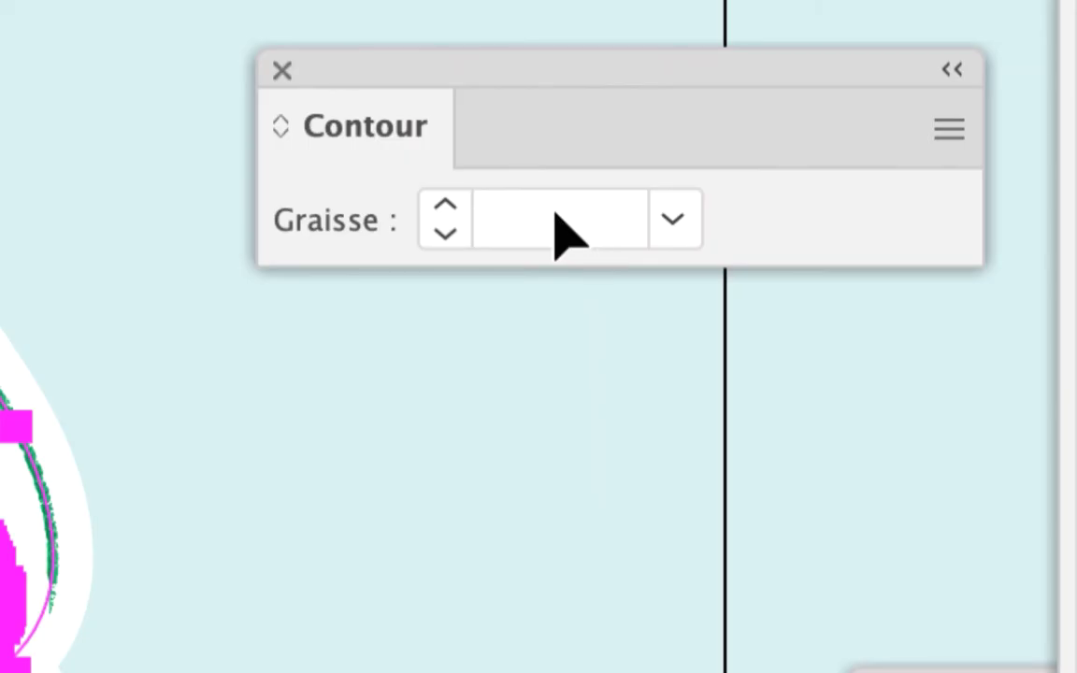
pyautogui.click(585, 214)
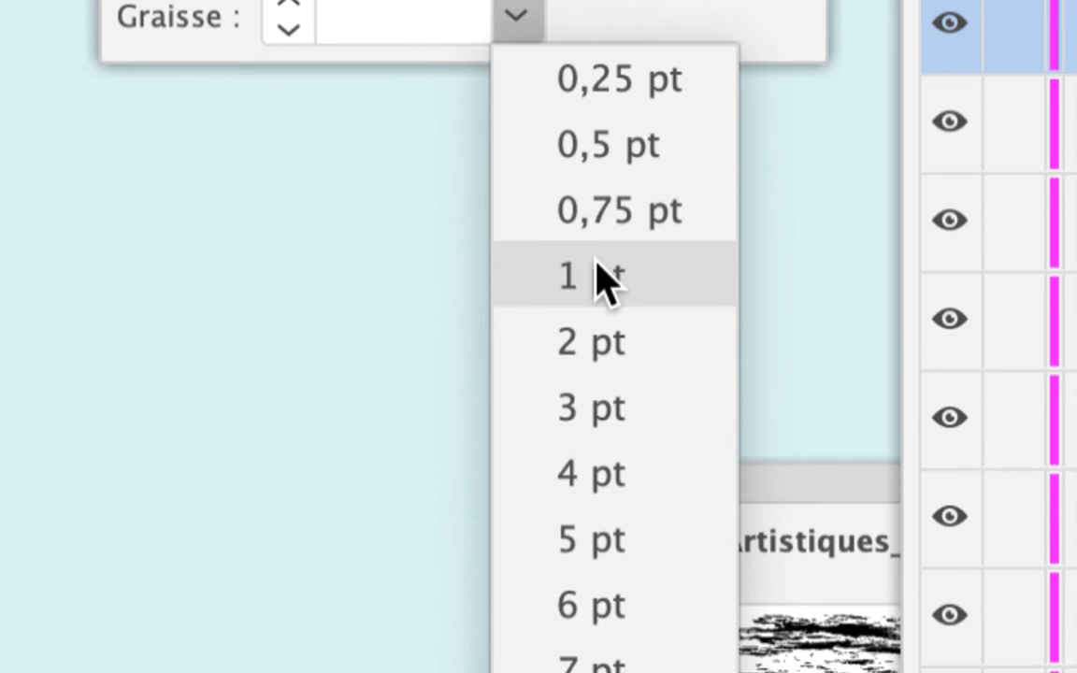
pyautogui.click(599, 276)
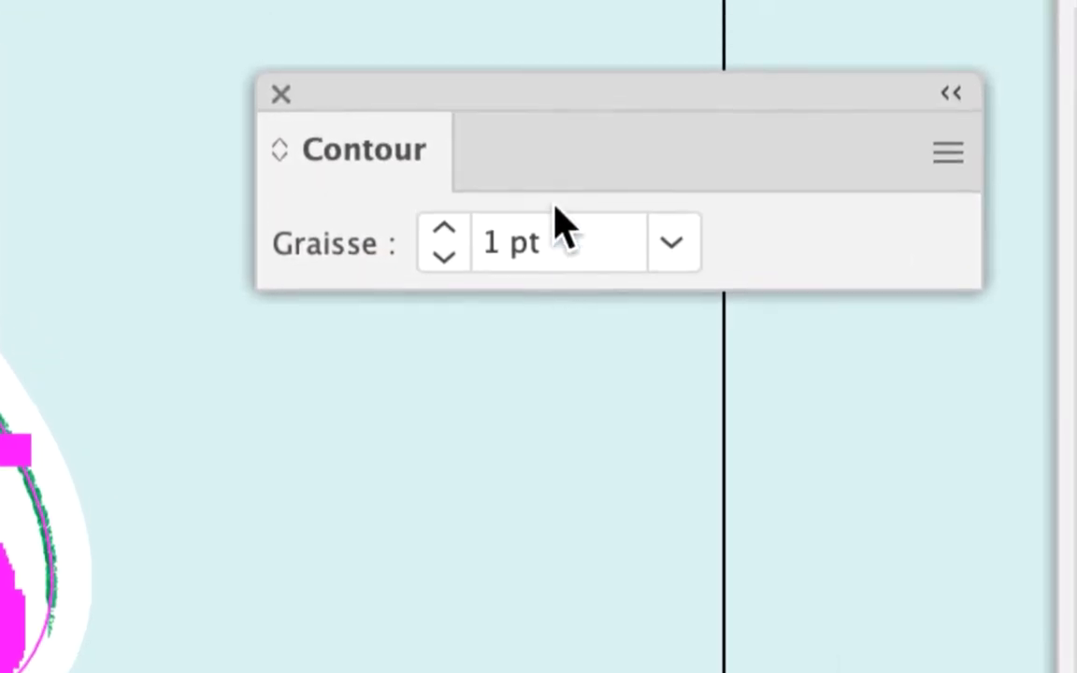
# Step: Try stroke weights of 2 pt and 3 pt on the selected outlines, and return the weight to 1 pt
pyautogui.moveTo(439, 86); pyautogui.dragTo(416, 226)
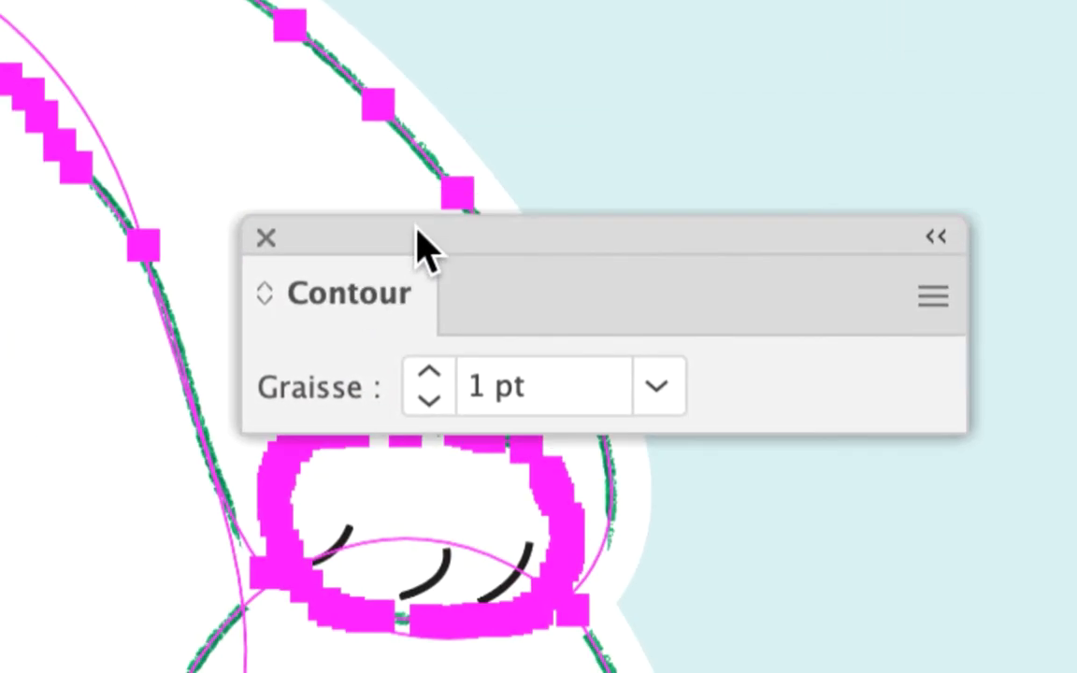
pyautogui.click(444, 227)
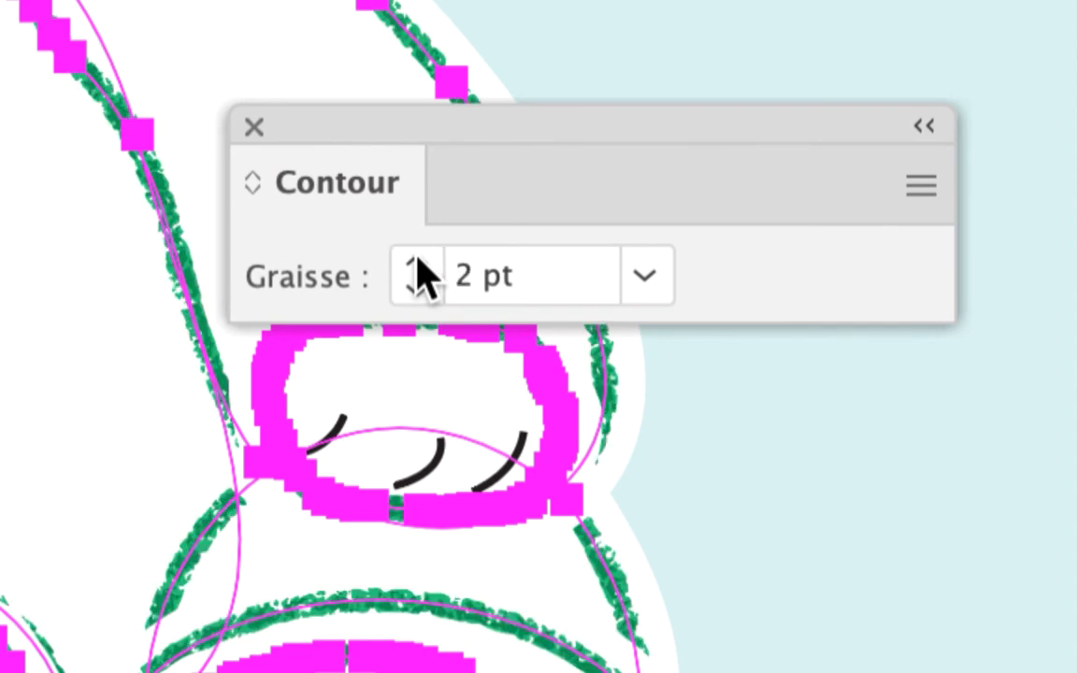
pyautogui.click(417, 264)
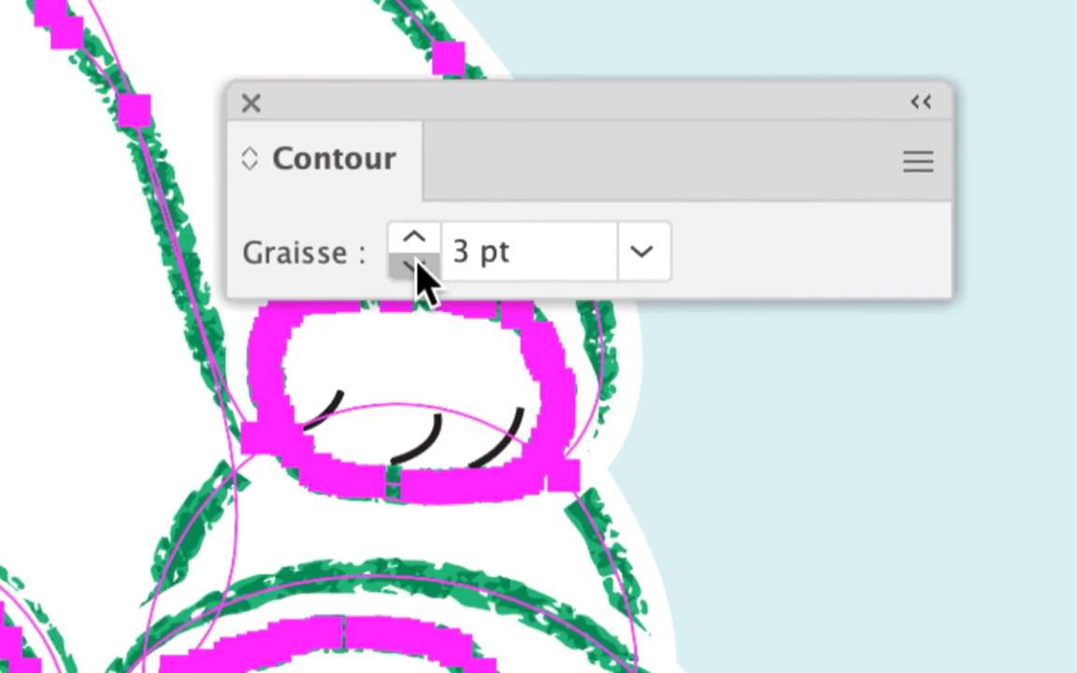
pyautogui.click(412, 267)
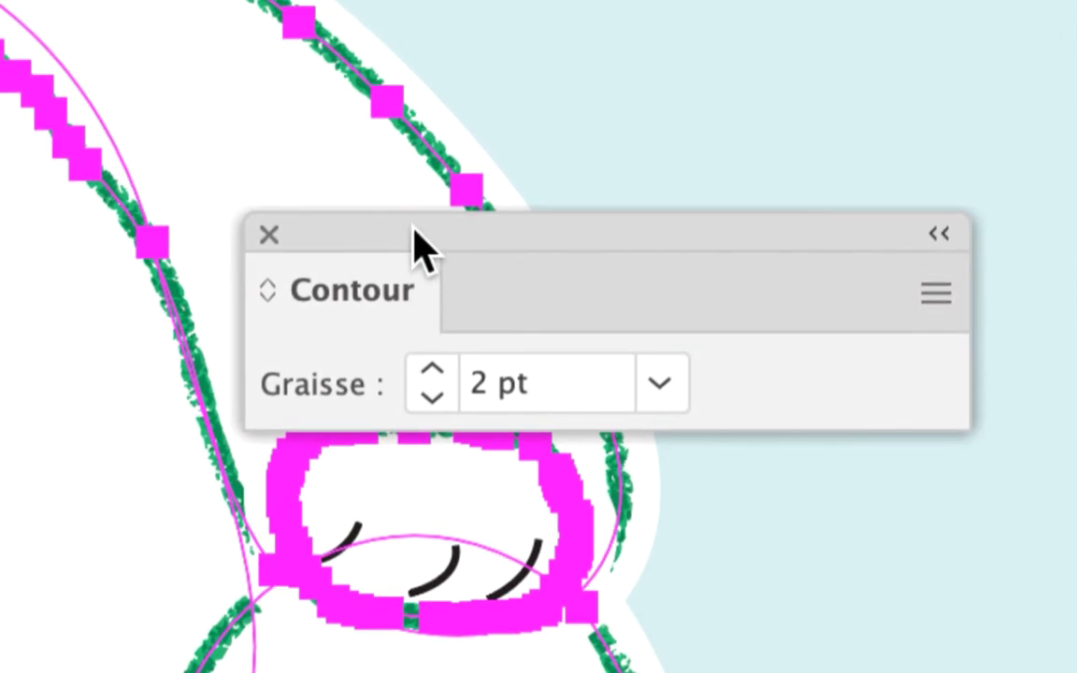
pyautogui.moveTo(398, 97); pyautogui.dragTo(784, 42)
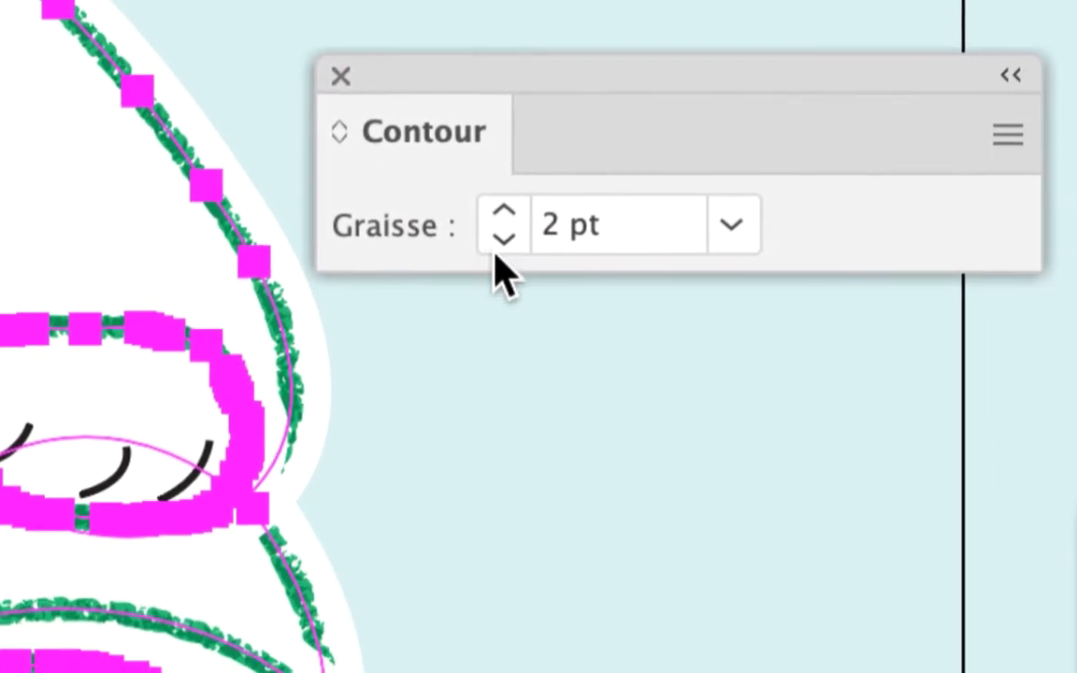
pyautogui.click(502, 240)
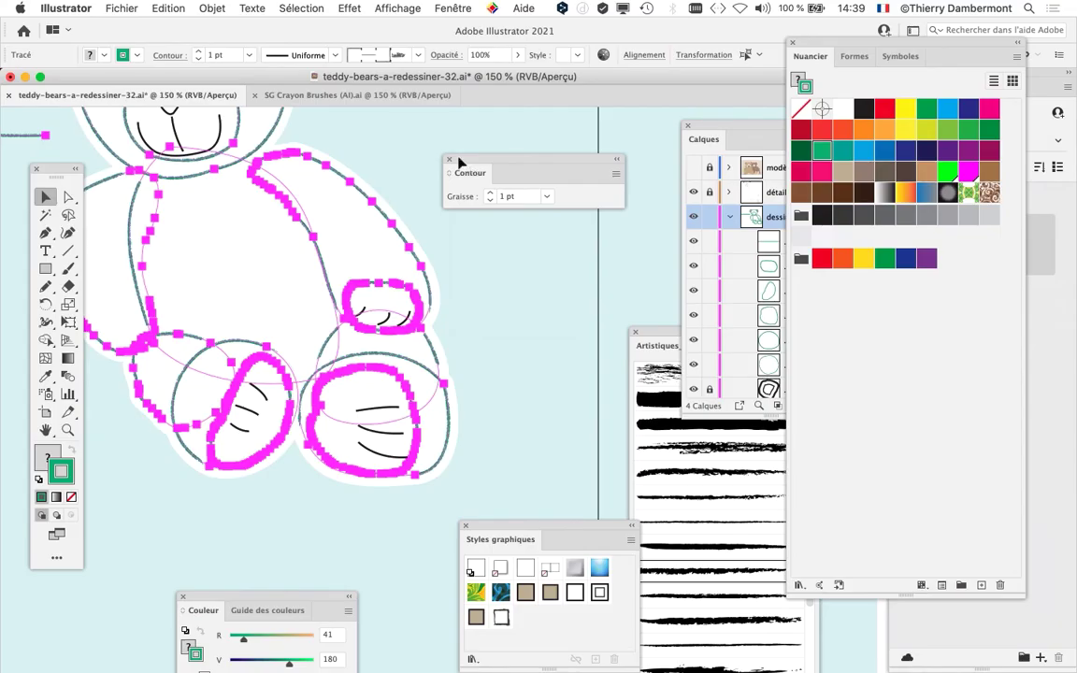
# Step: Close the Artistiques_CraieFusainCrayon brush library, show the Formes panel beside the bear and move the Contour panel out of the way
pyautogui.moveTo(657, 345)
pyautogui.mouseDown()
pyautogui.moveTo(521, 47)
pyautogui.moveTo(533, 42)
pyautogui.mouseUp()
pyautogui.scroll(-5, 589, 215)
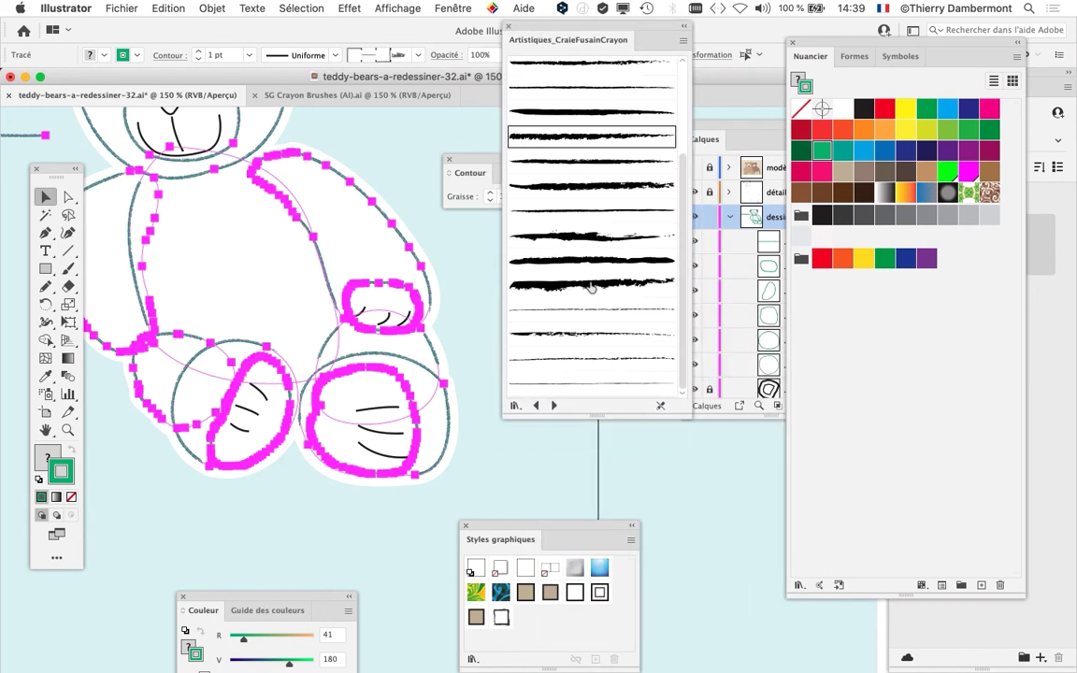
pyautogui.click(507, 25)
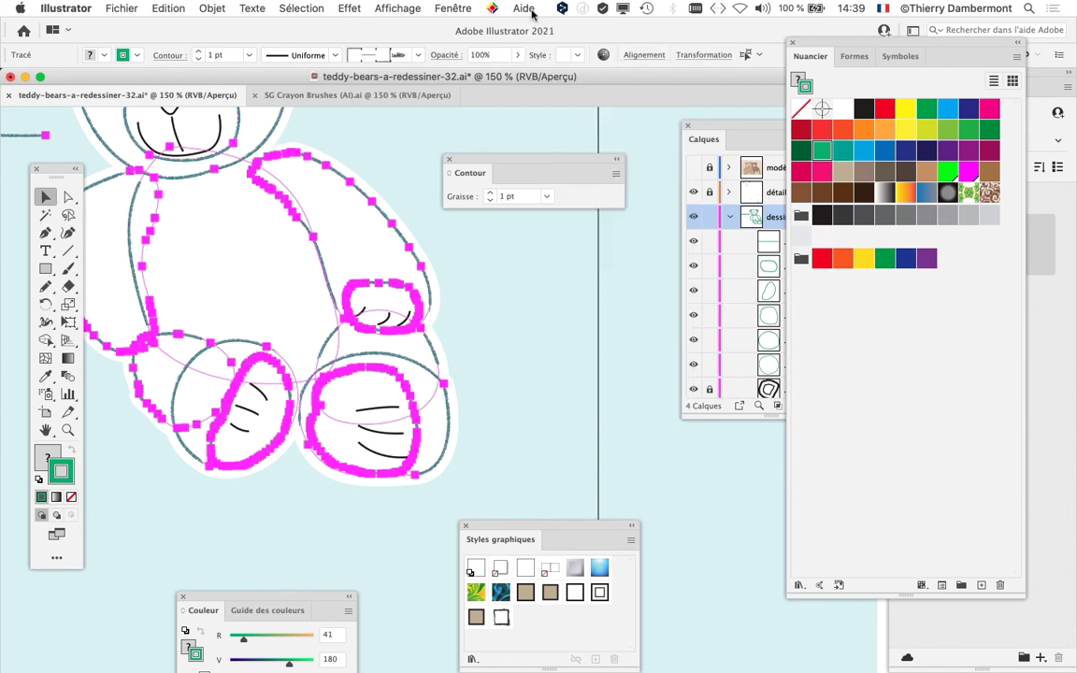
pyautogui.click(453, 8)
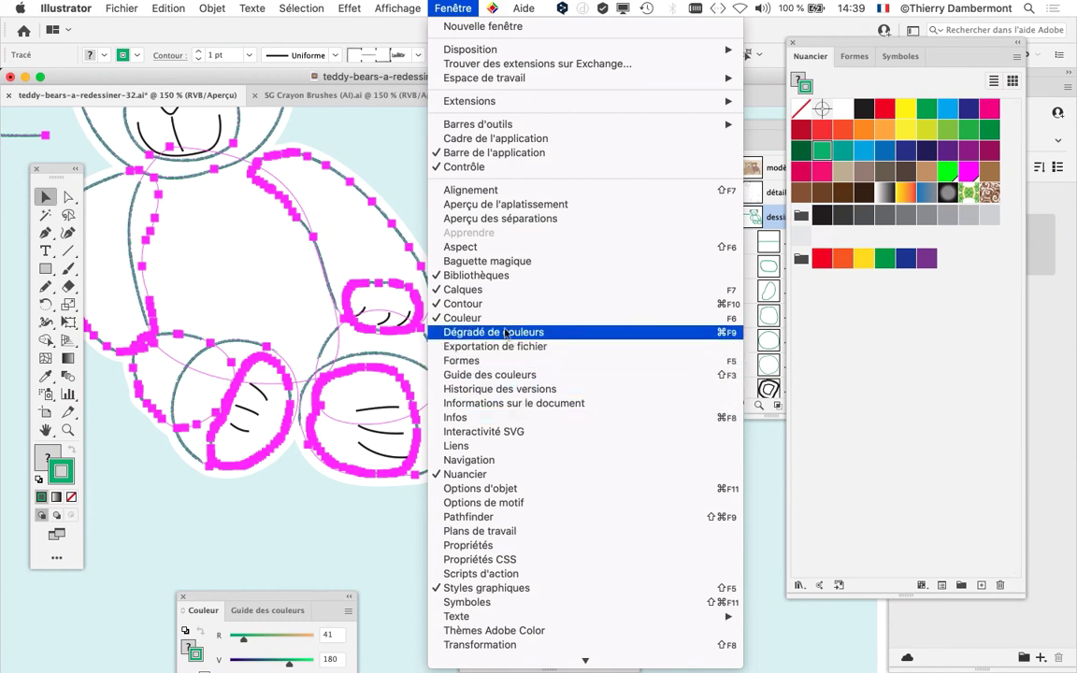
pyautogui.scroll(-2, 504, 321)
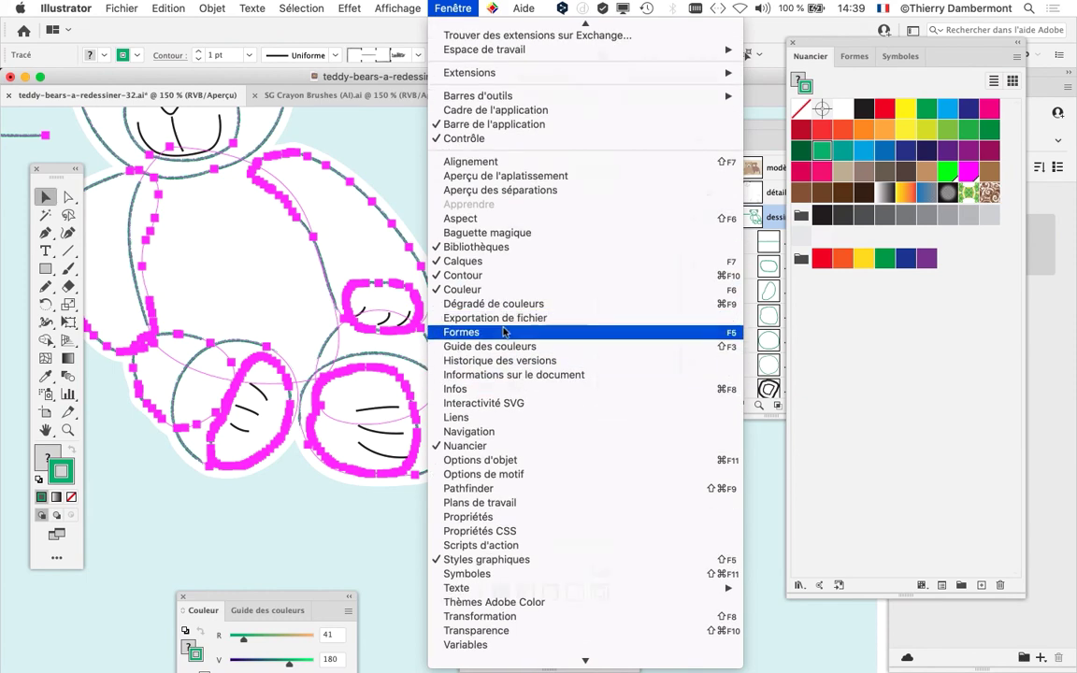
pyautogui.click(506, 333)
pyautogui.moveTo(820, 47); pyautogui.dragTo(532, 50)
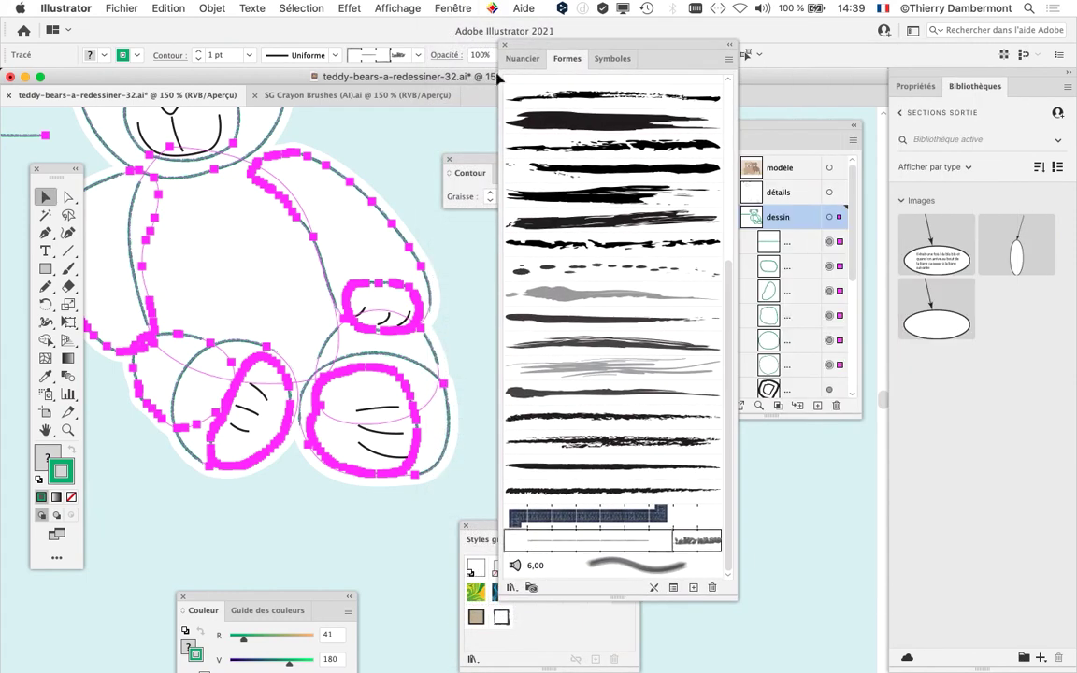
pyautogui.moveTo(472, 174); pyautogui.dragTo(831, 503)
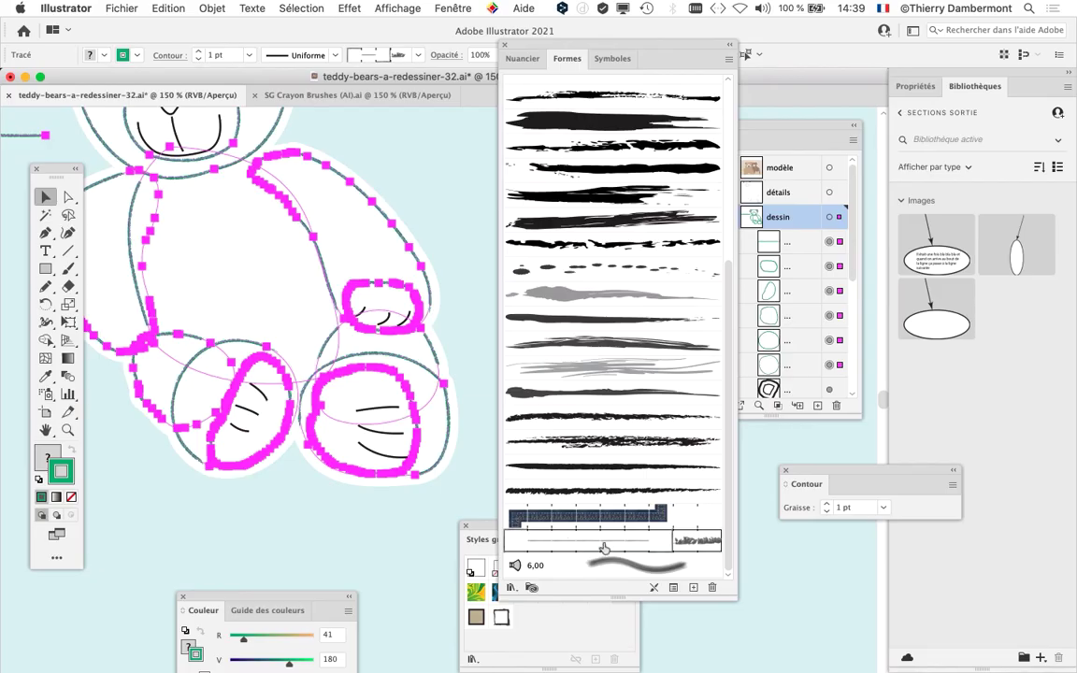
# Step: Open the options of the crayon pattern brush Pattern Brush 5, enable the preview and set its fixed scale to 305%
pyautogui.doubleClick(596, 544)
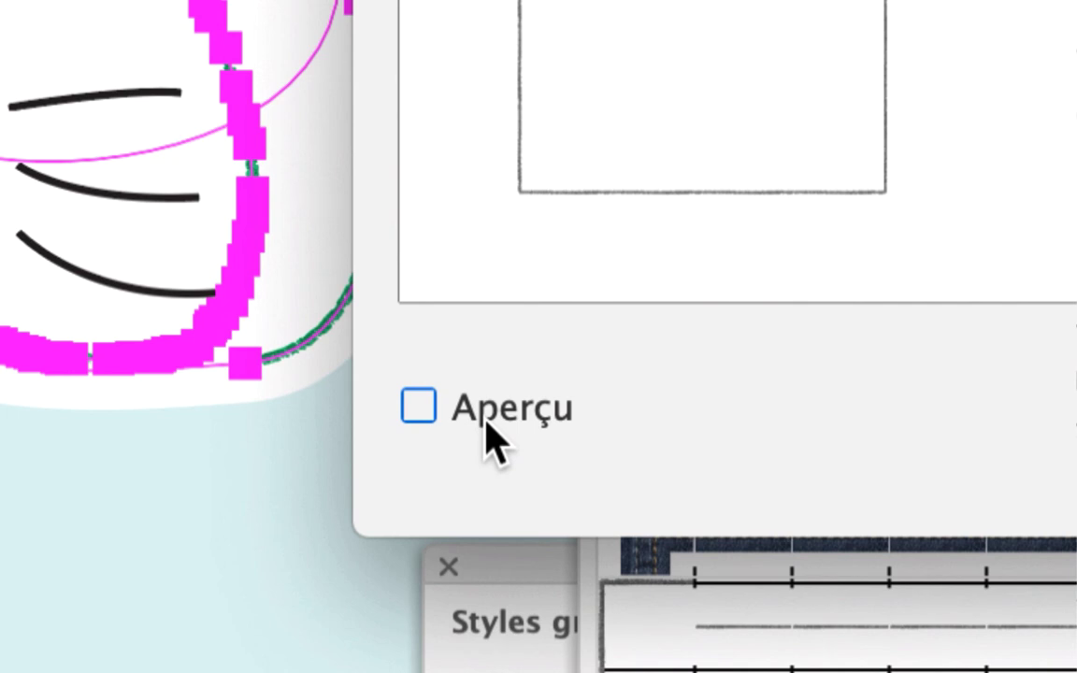
pyautogui.click(493, 439)
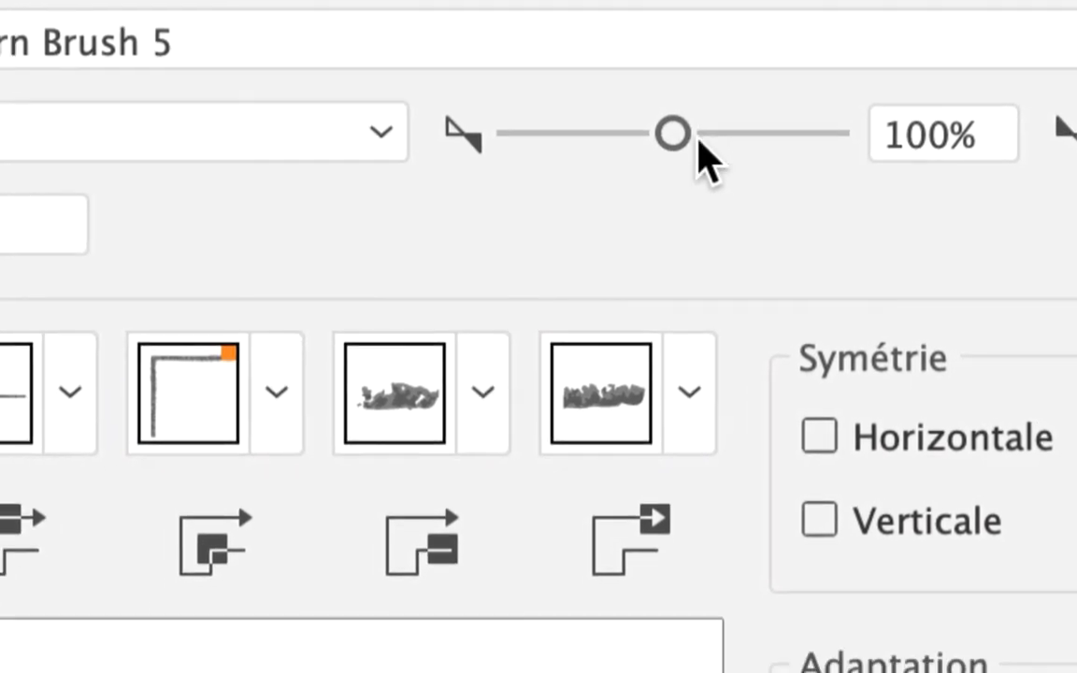
pyautogui.moveTo(699, 140); pyautogui.dragTo(720, 143)
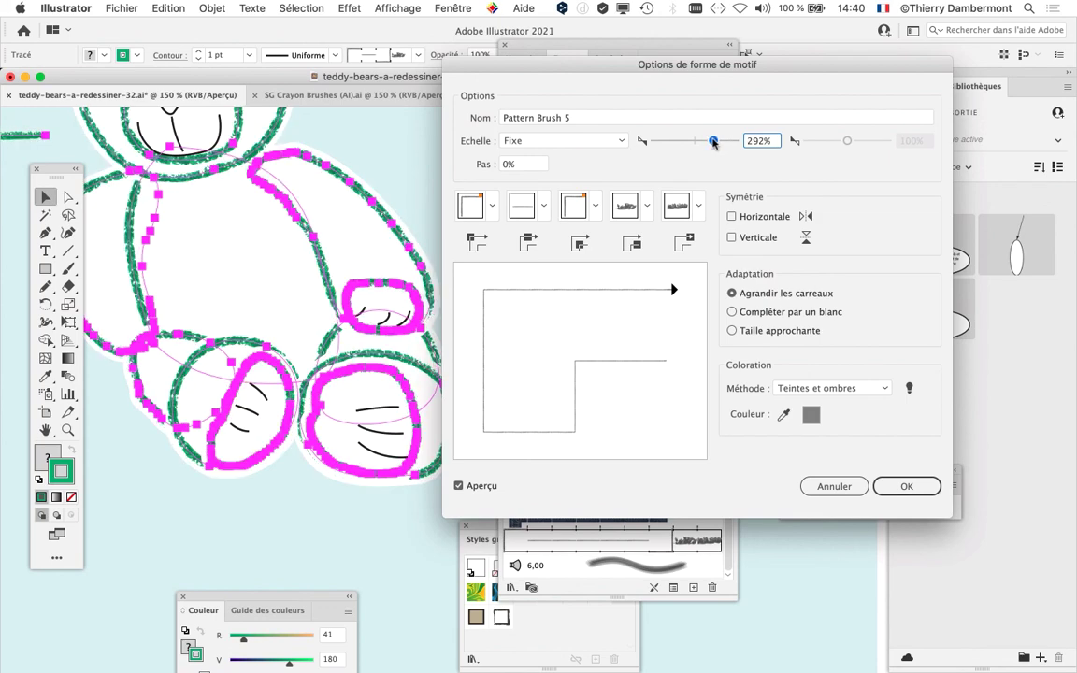
pyautogui.moveTo(714, 143)
pyautogui.mouseDown()
pyautogui.moveTo(705, 143)
pyautogui.moveTo(715, 140)
pyautogui.mouseUp()
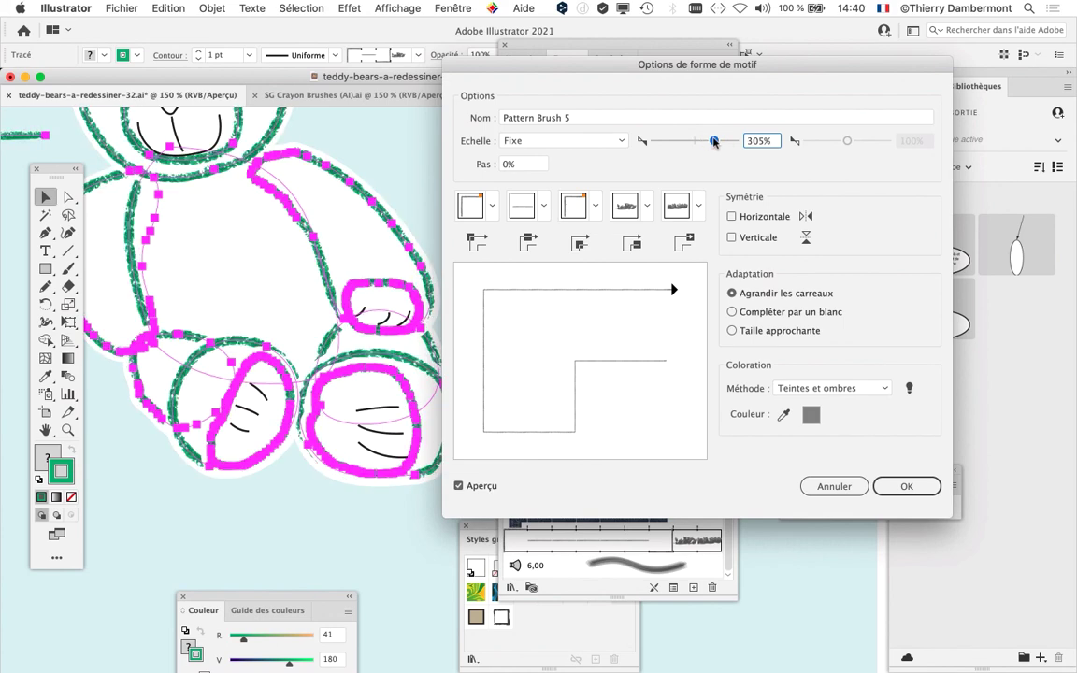
pyautogui.moveTo(646, 64); pyautogui.dragTo(710, 65)
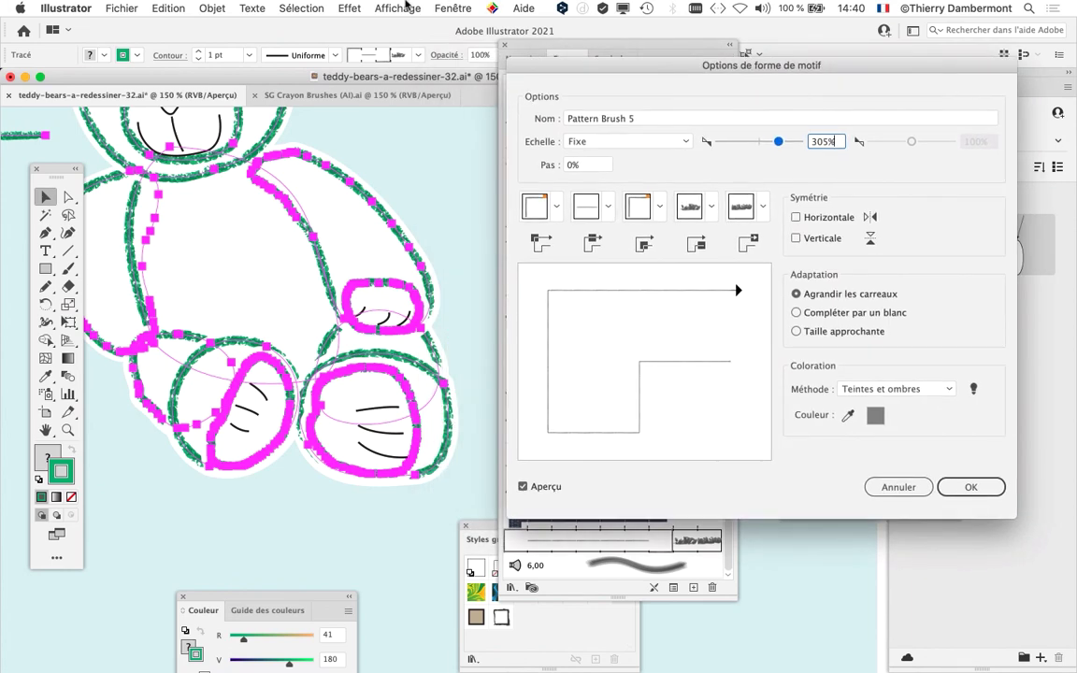
# Step: Confirm the pattern brush options and apply the changes to the existing strokes
pyautogui.click(386, 5)
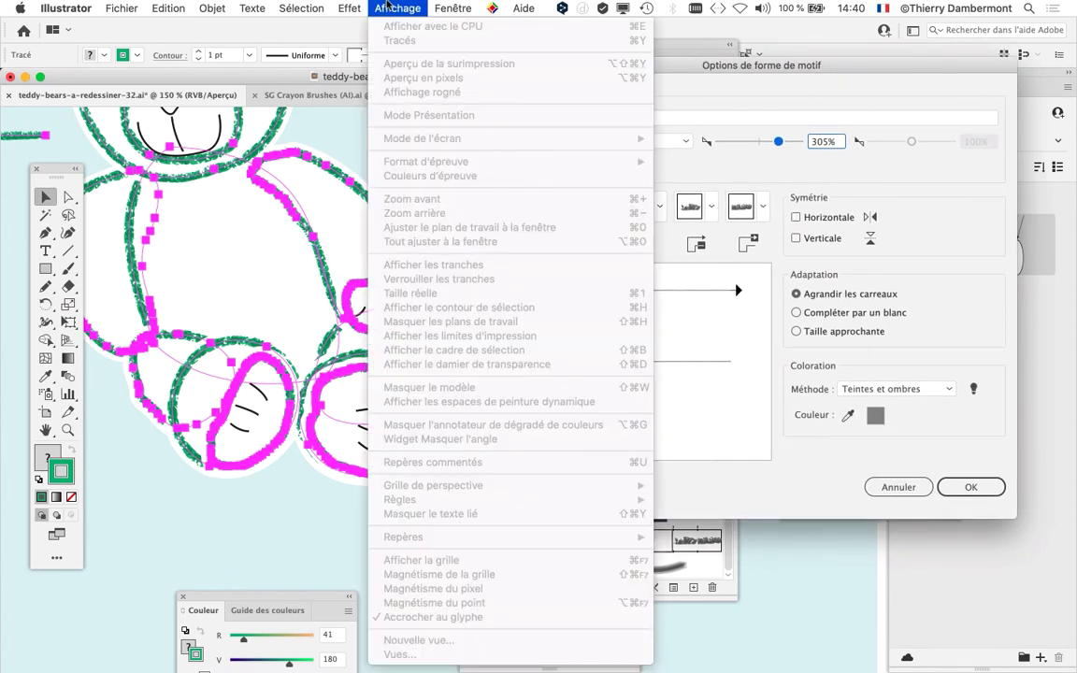
pyautogui.click(387, 5)
pyautogui.click(968, 487)
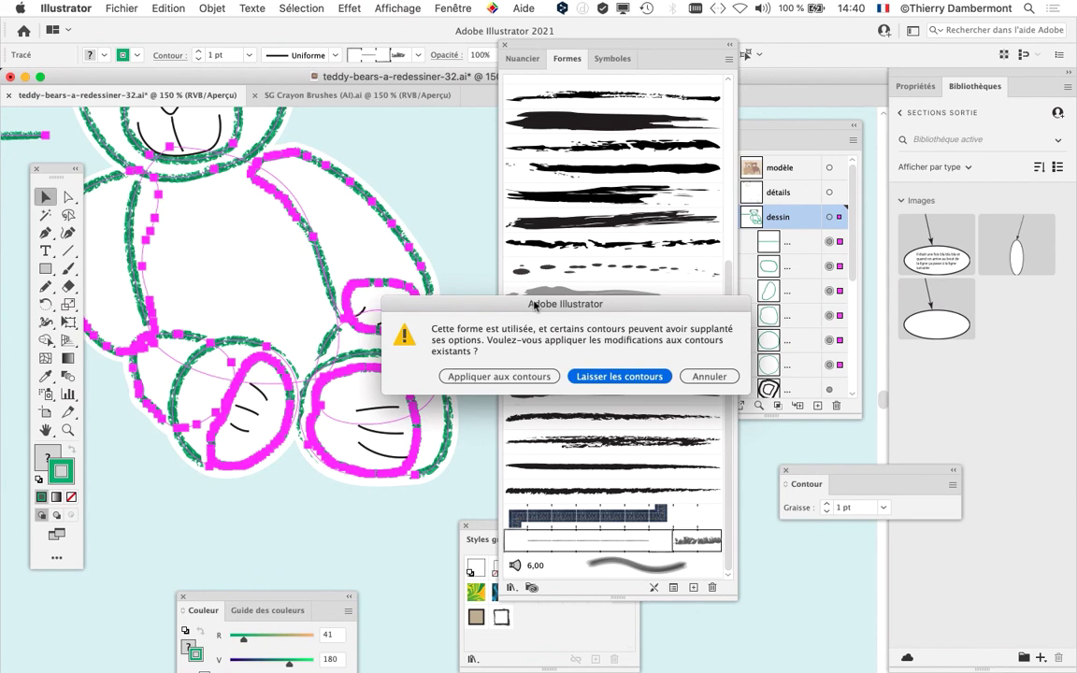
pyautogui.moveTo(535, 306); pyautogui.dragTo(511, 128)
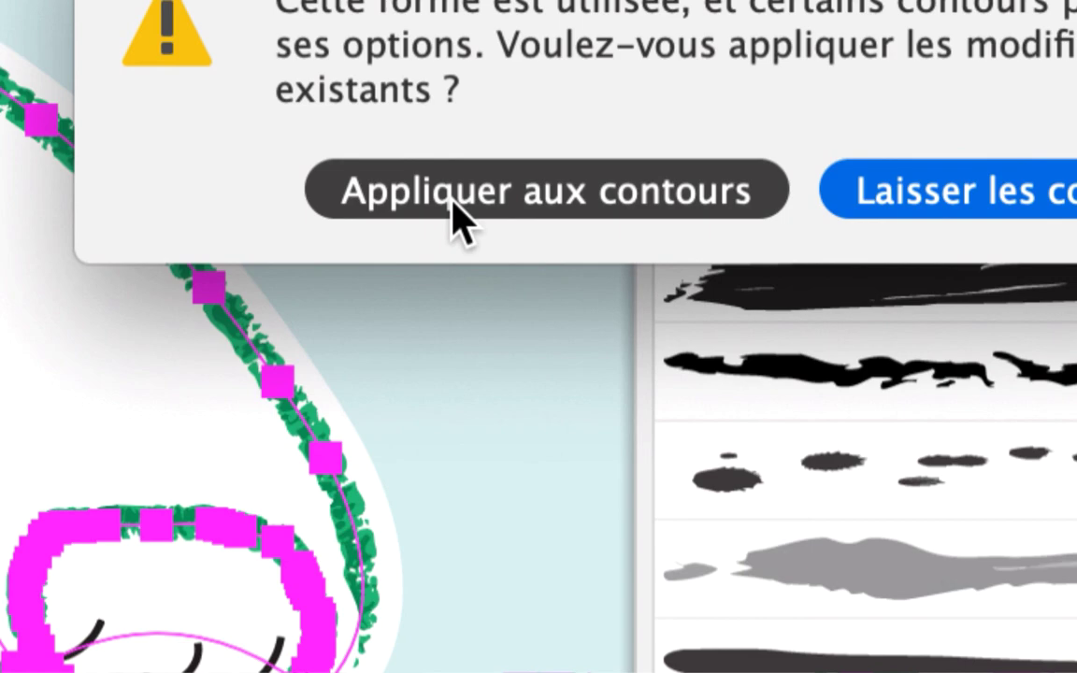
pyautogui.click(452, 201)
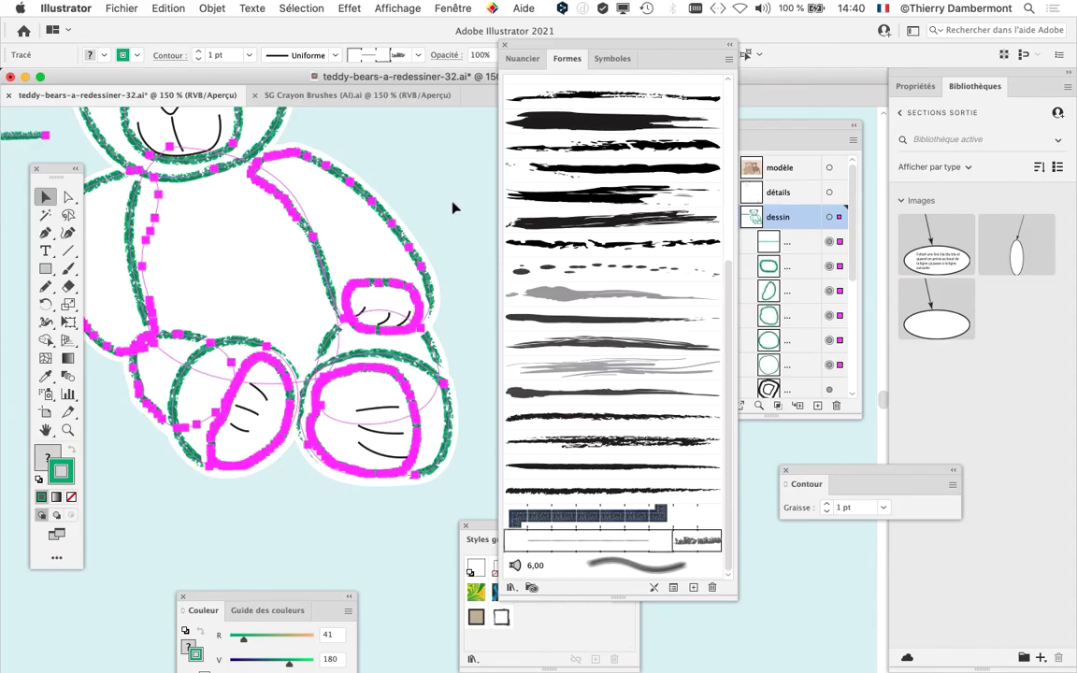
# Step: Hide the selection edges, then set the fixed scale of Pattern Brush 5 to 390% and apply it to the existing strokes
pyautogui.click(380, 6)
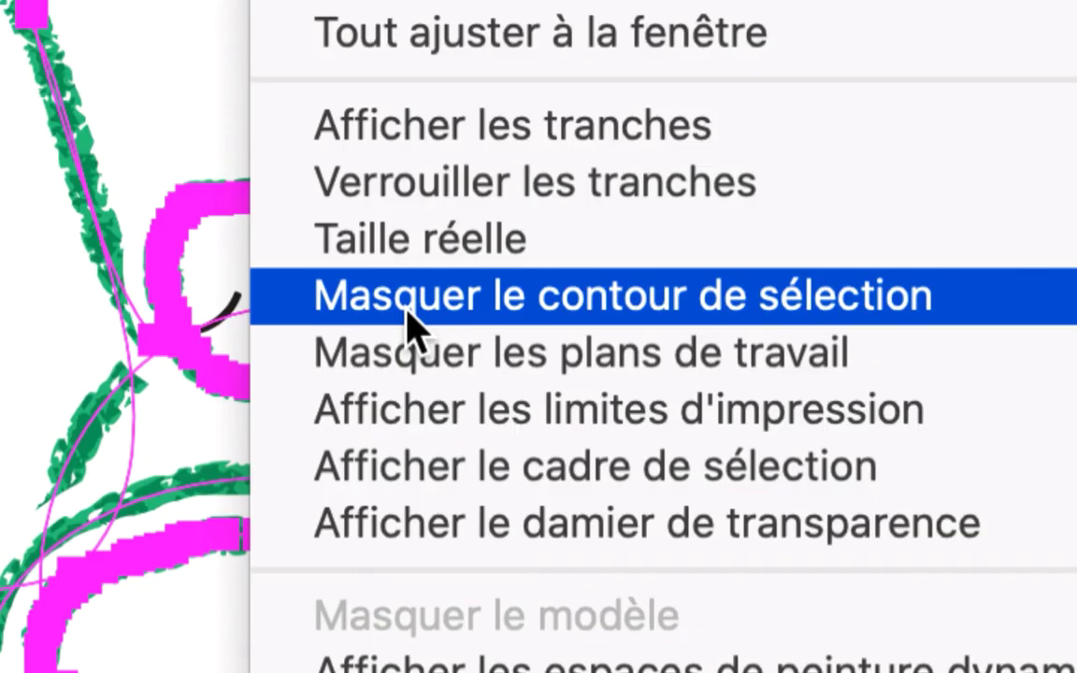
pyautogui.click(408, 311)
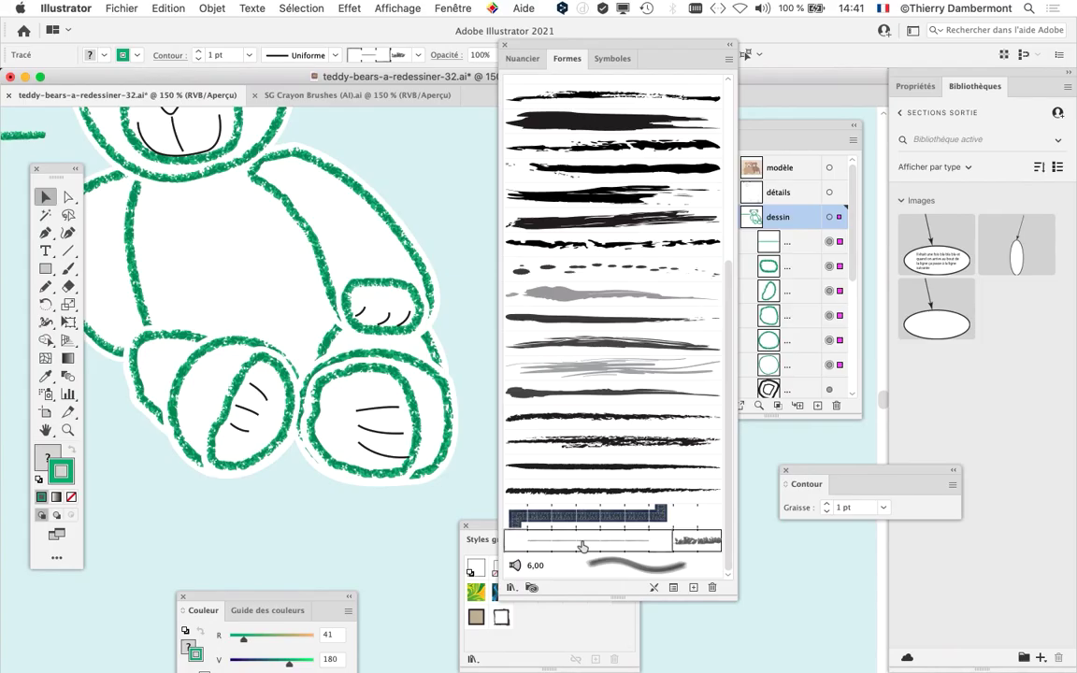
pyautogui.doubleClick(581, 562)
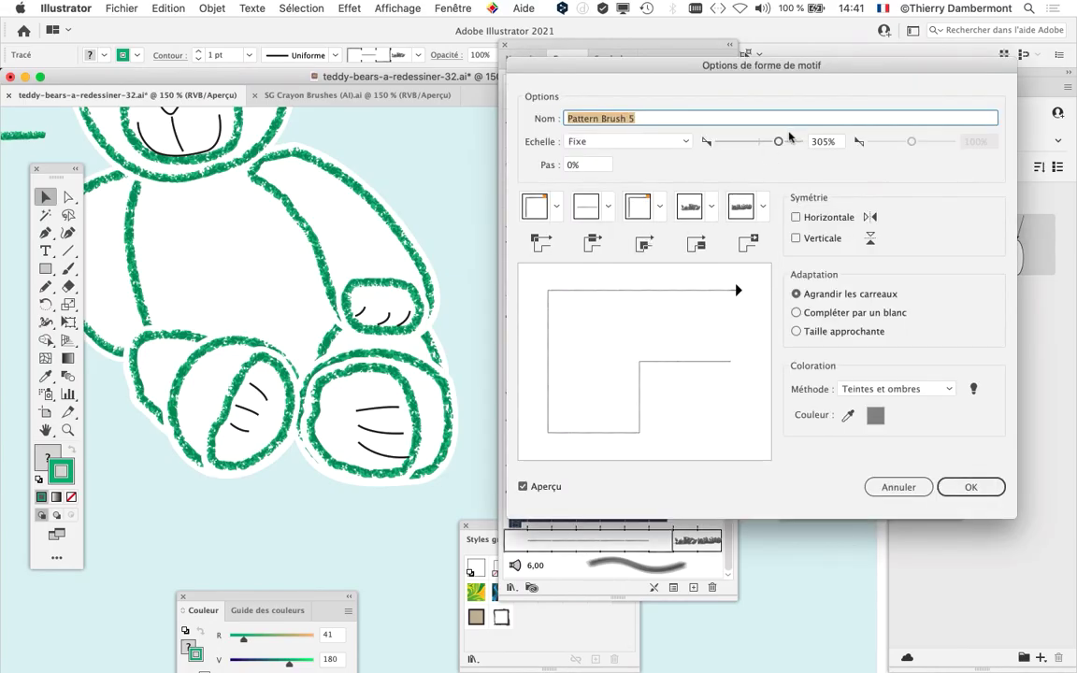
pyautogui.moveTo(778, 142)
pyautogui.mouseDown()
pyautogui.moveTo(767, 143)
pyautogui.moveTo(787, 145)
pyautogui.moveTo(764, 143)
pyautogui.moveTo(782, 143)
pyautogui.mouseUp()
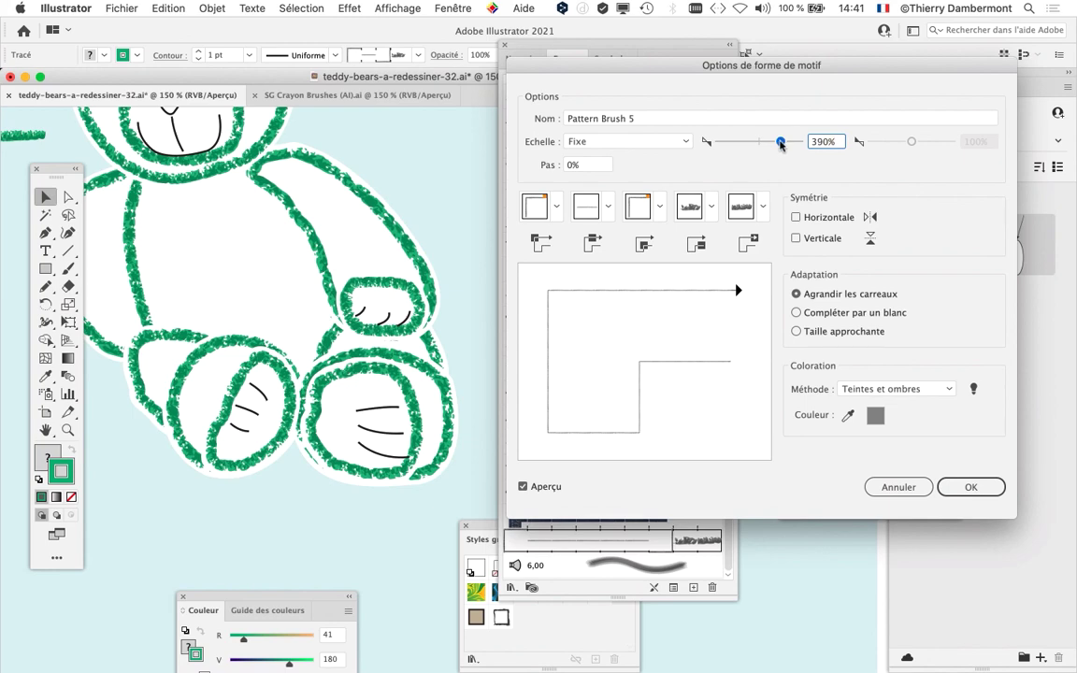
pyautogui.click(971, 487)
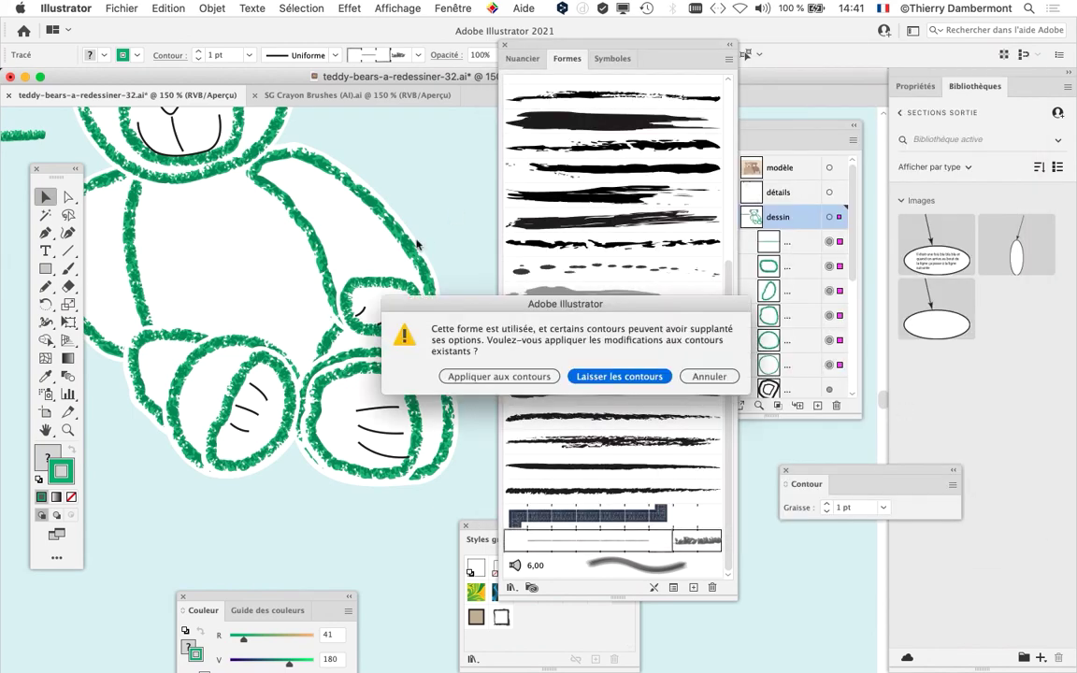
pyautogui.click(467, 376)
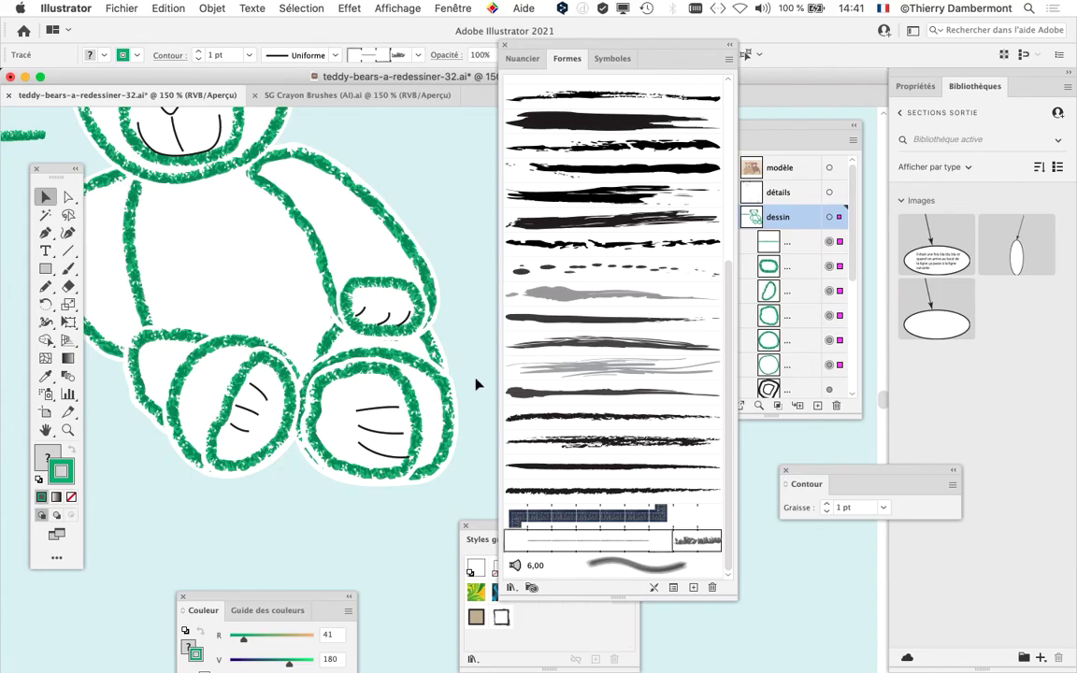
# Step: Save the drawing under the new name teddy-bears-a-redessiner-33.ai in the teddy bear 9 folder, in Adobe Illustrator (ai) format
pyautogui.click(107, 8)
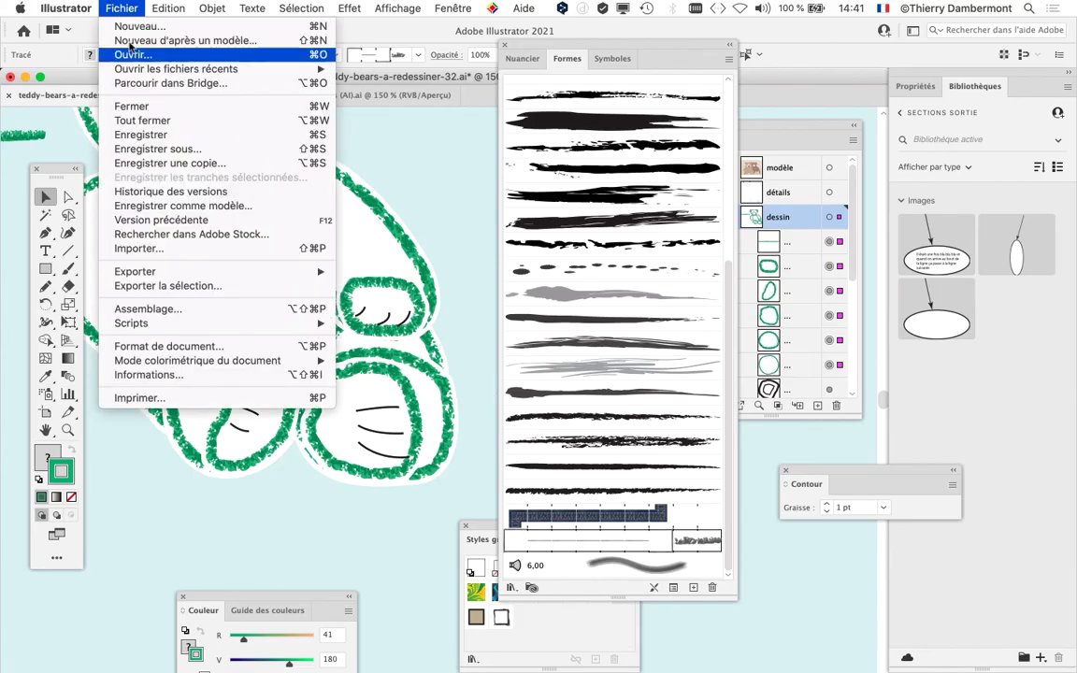
pyautogui.click(175, 148)
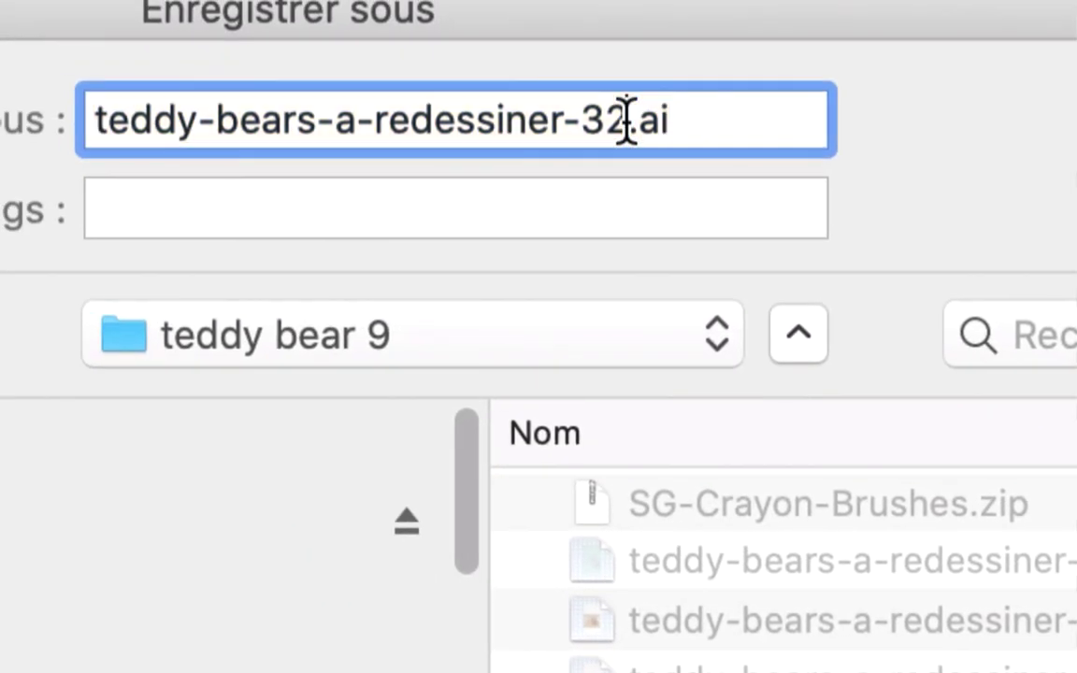
pyautogui.moveTo(628, 122); pyautogui.dragTo(611, 122)
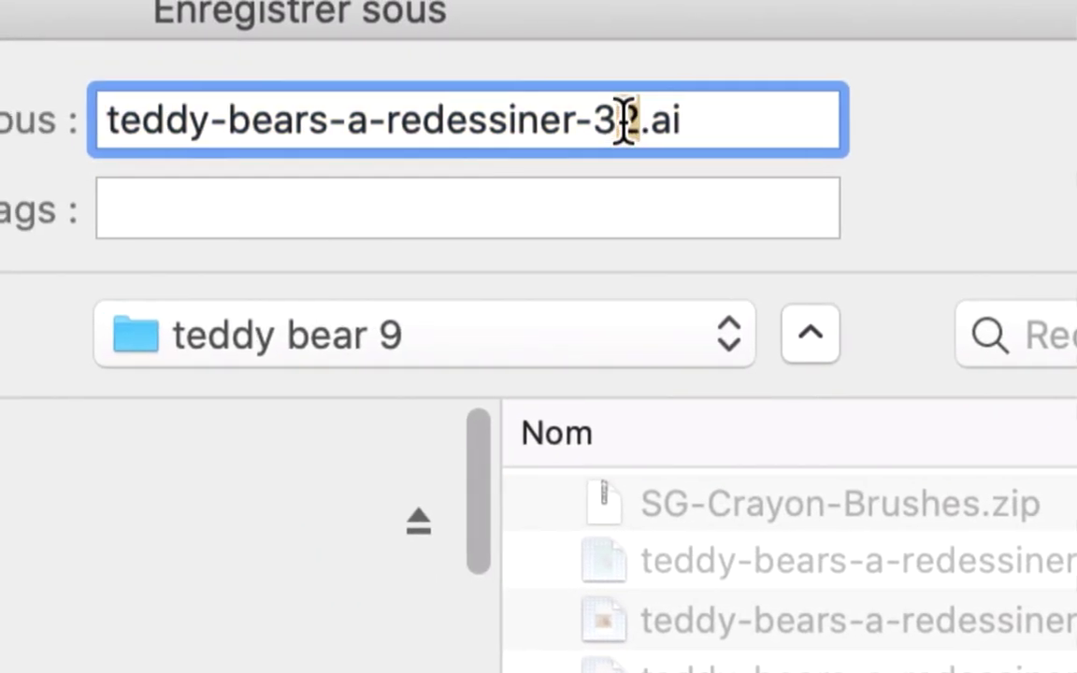
pyautogui.write('3')
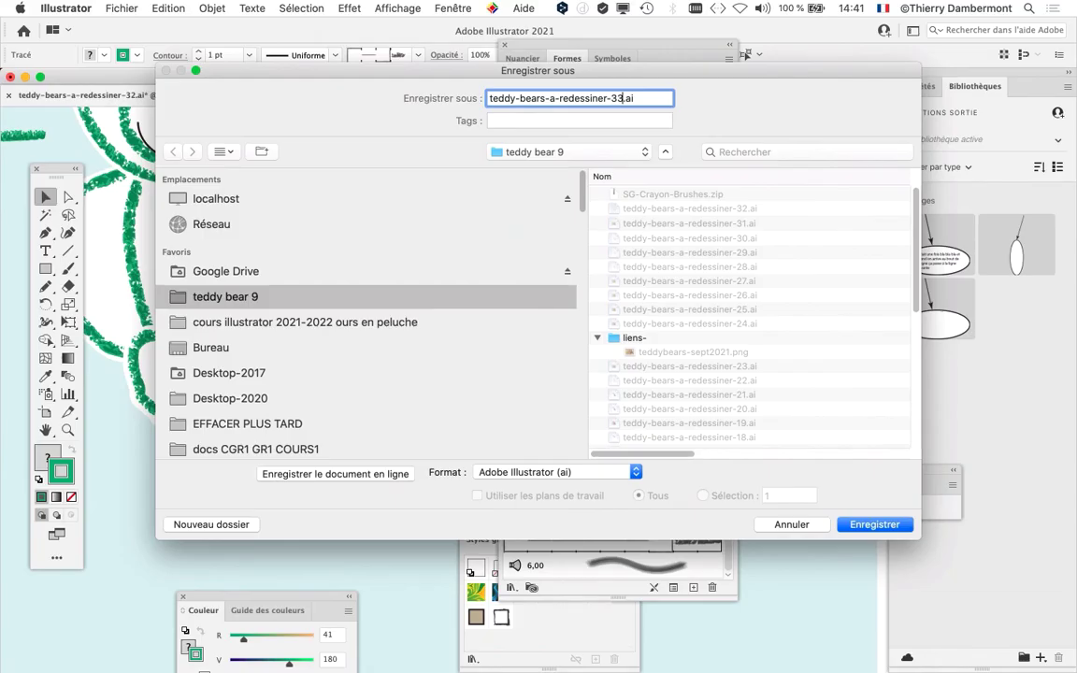
pyautogui.press('Return')
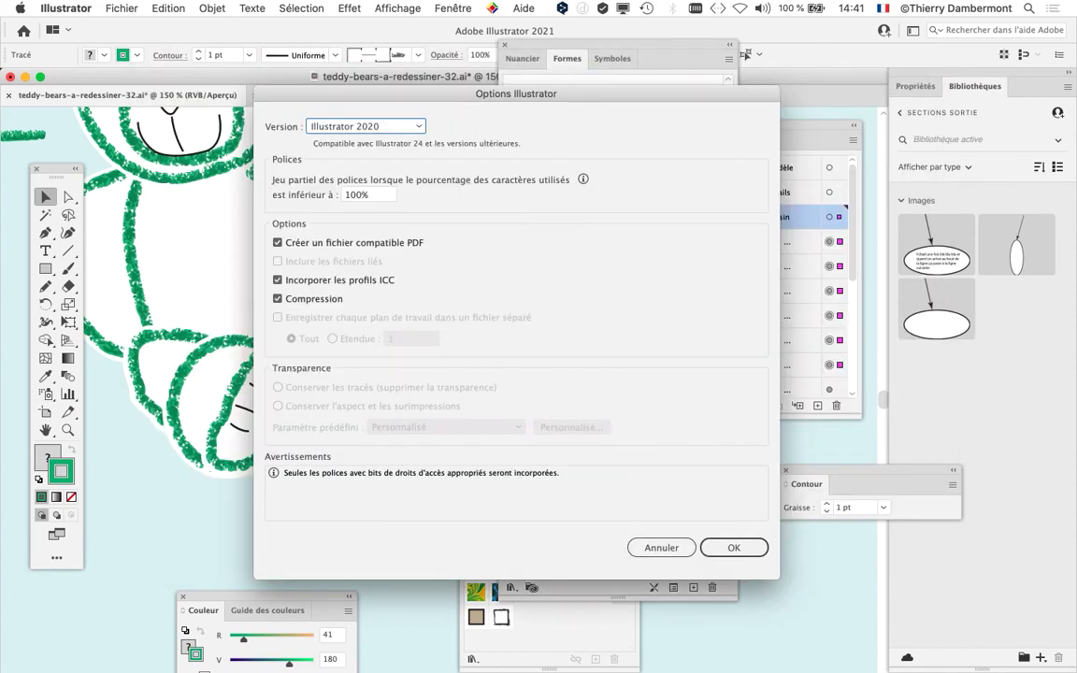